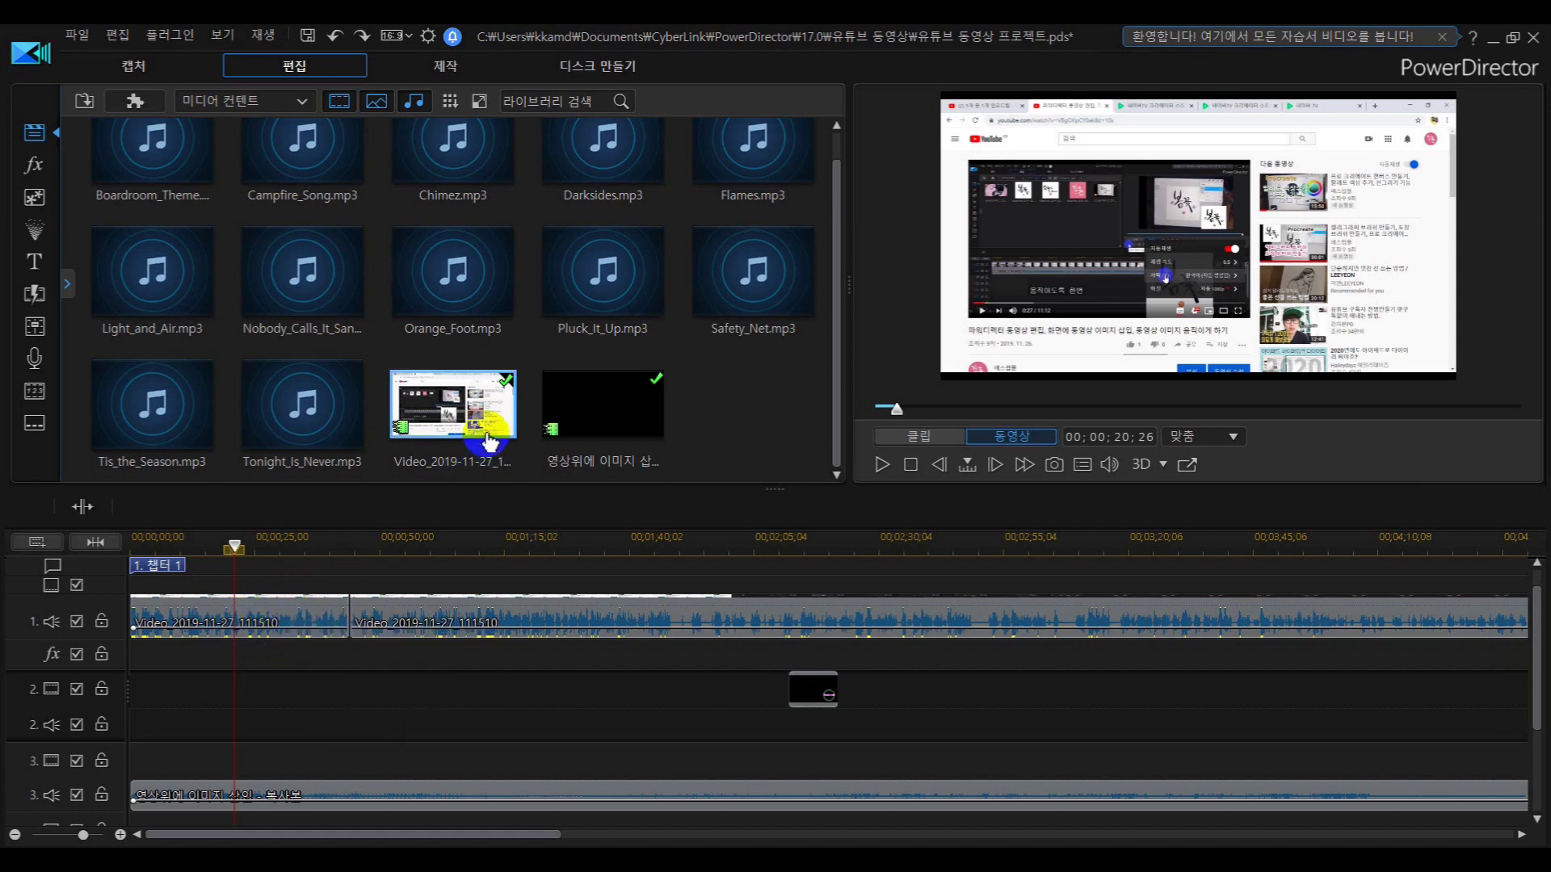
Try to place the Video_2019-11-27_111510 clip at the start of track 2 with the Insert (삽입) option.
{"action": "left_click", "coordinate": [442, 425]}
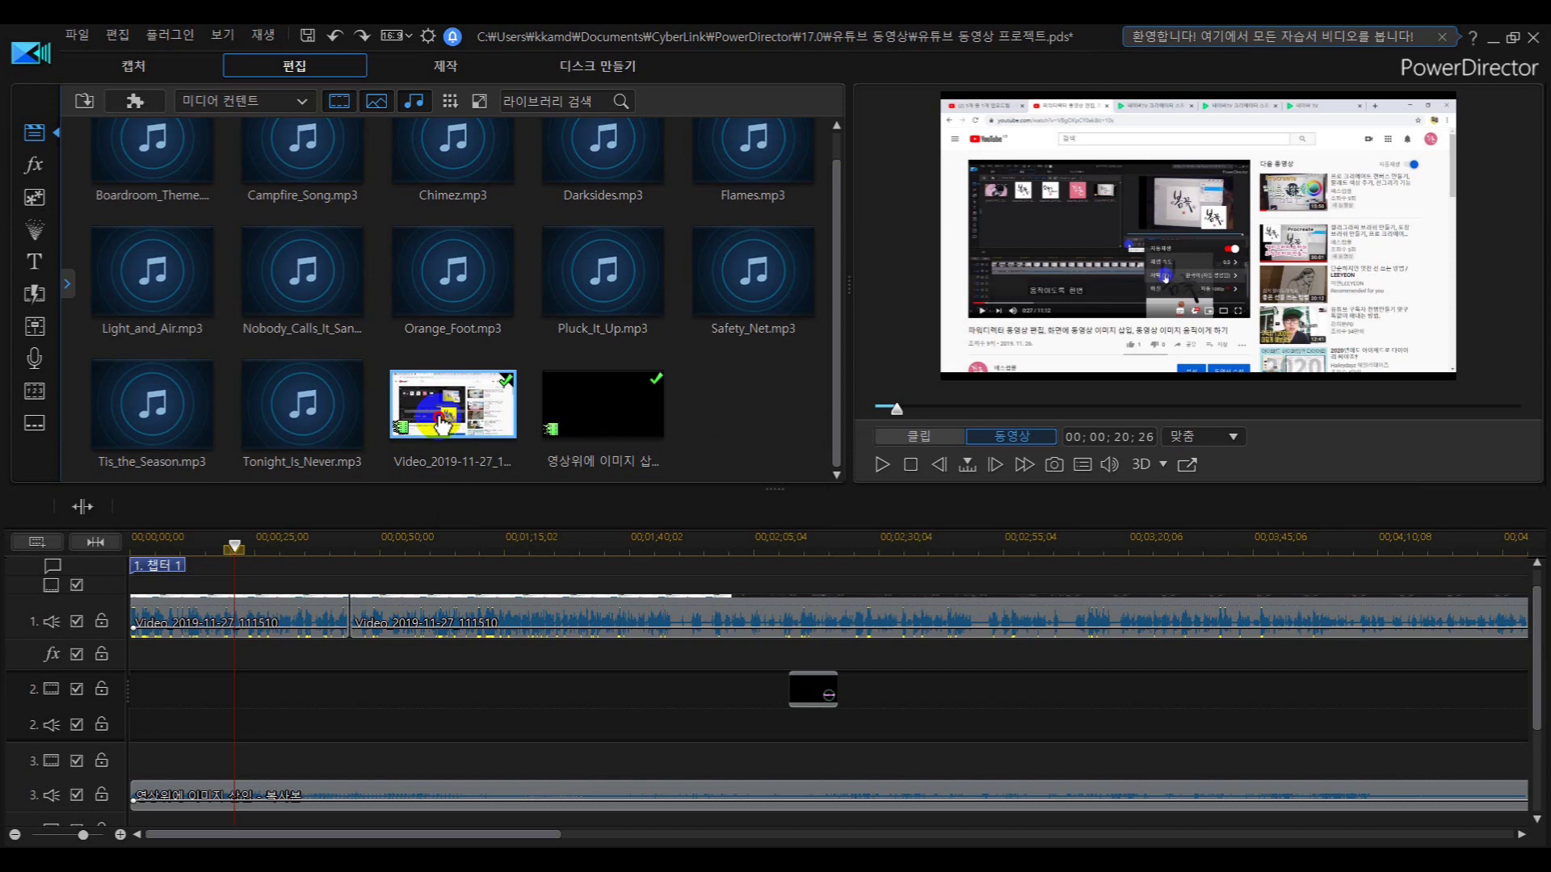
{"action": "left_click_drag", "start_coordinate": [443, 425], "coordinate": [125, 731]}
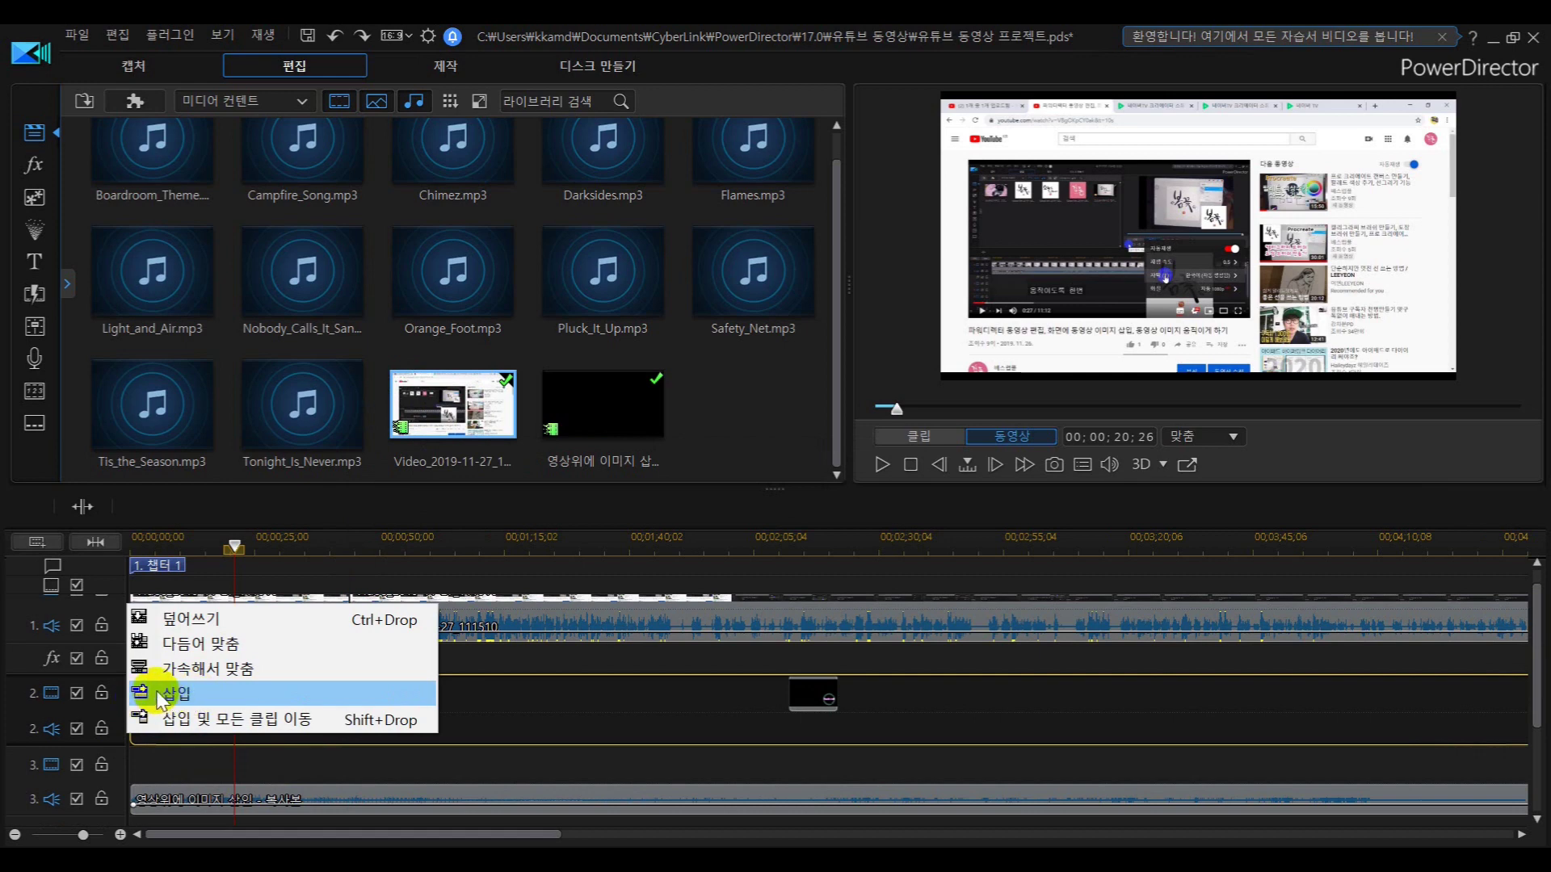
{"action": "left_click", "coordinate": [161, 697]}
{"action": "left_click", "coordinate": [241, 705]}
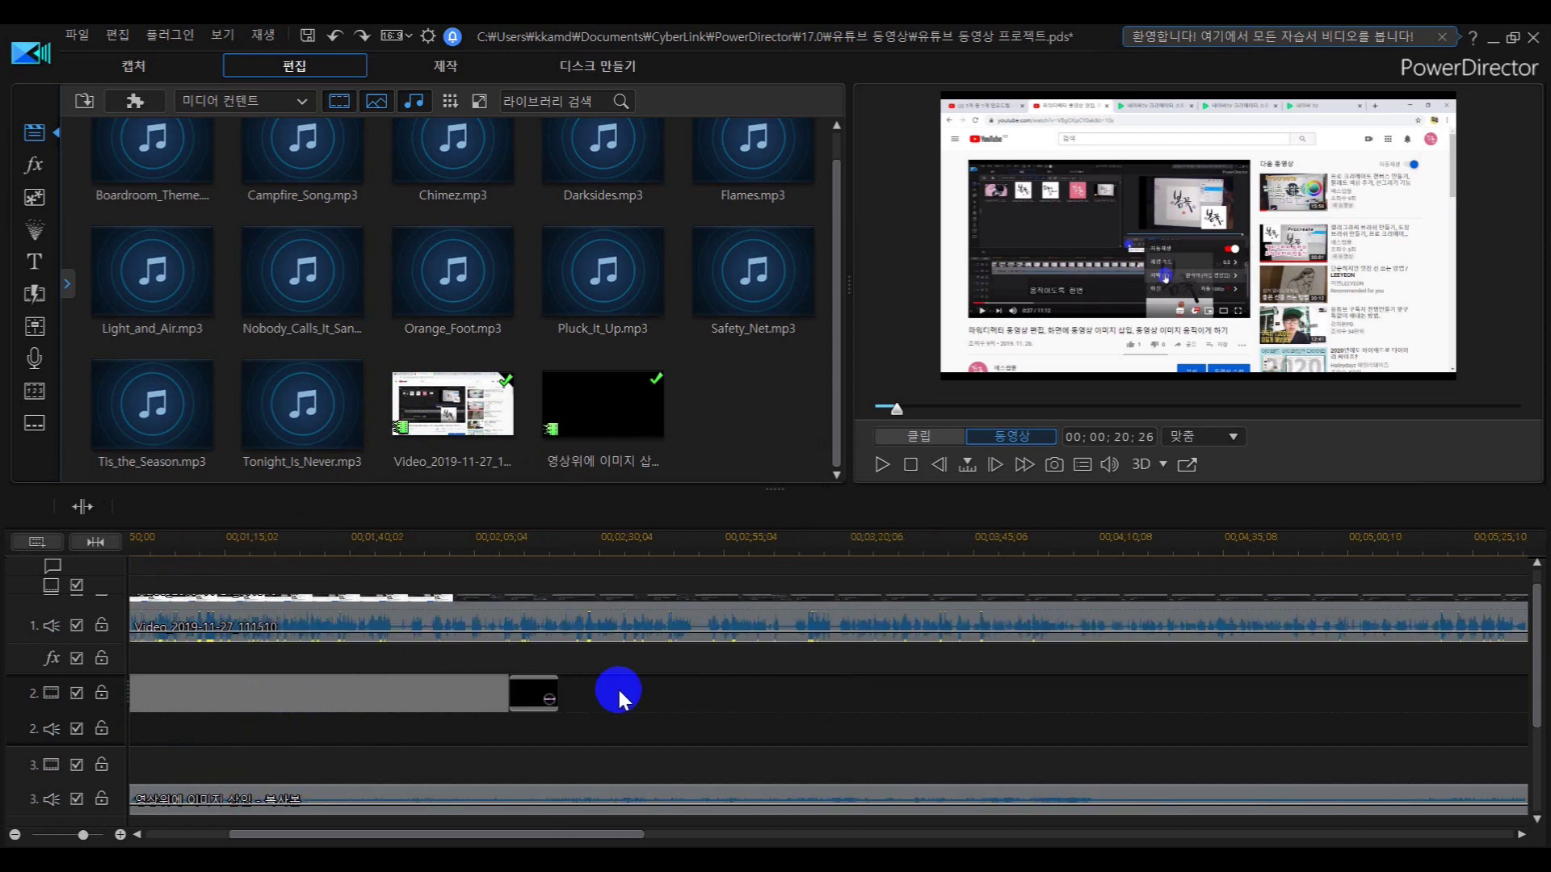
Place the Video_2019-11-27_111510 clip at the start of the empty track 4 and delete it again.
{"action": "left_click_drag", "start_coordinate": [1539, 634], "coordinate": [1523, 789]}
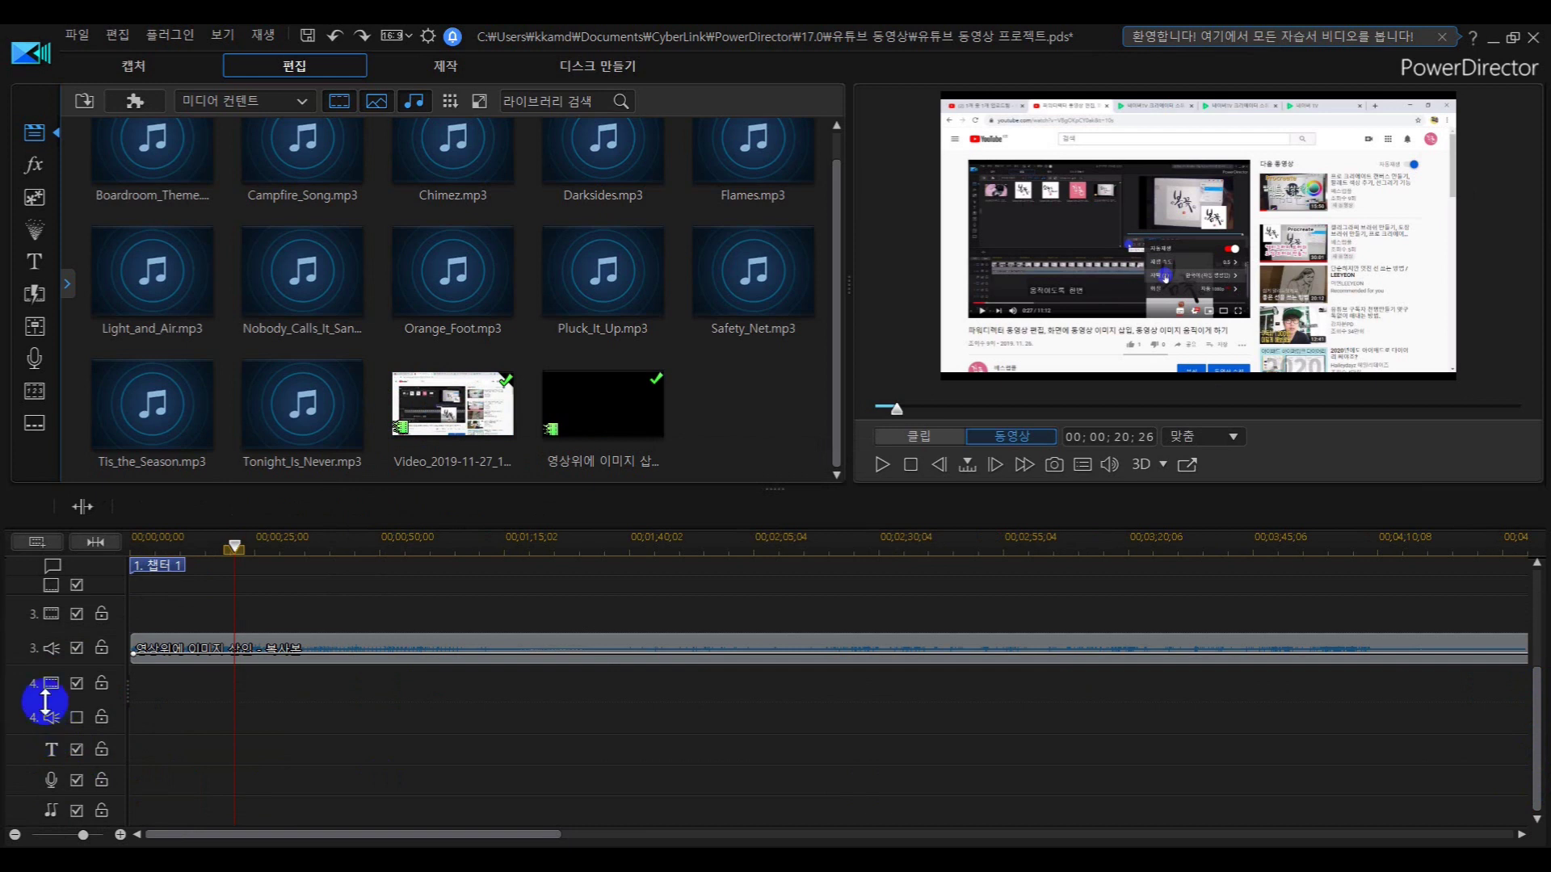
{"action": "left_click_drag", "start_coordinate": [1539, 722], "coordinate": [1539, 626]}
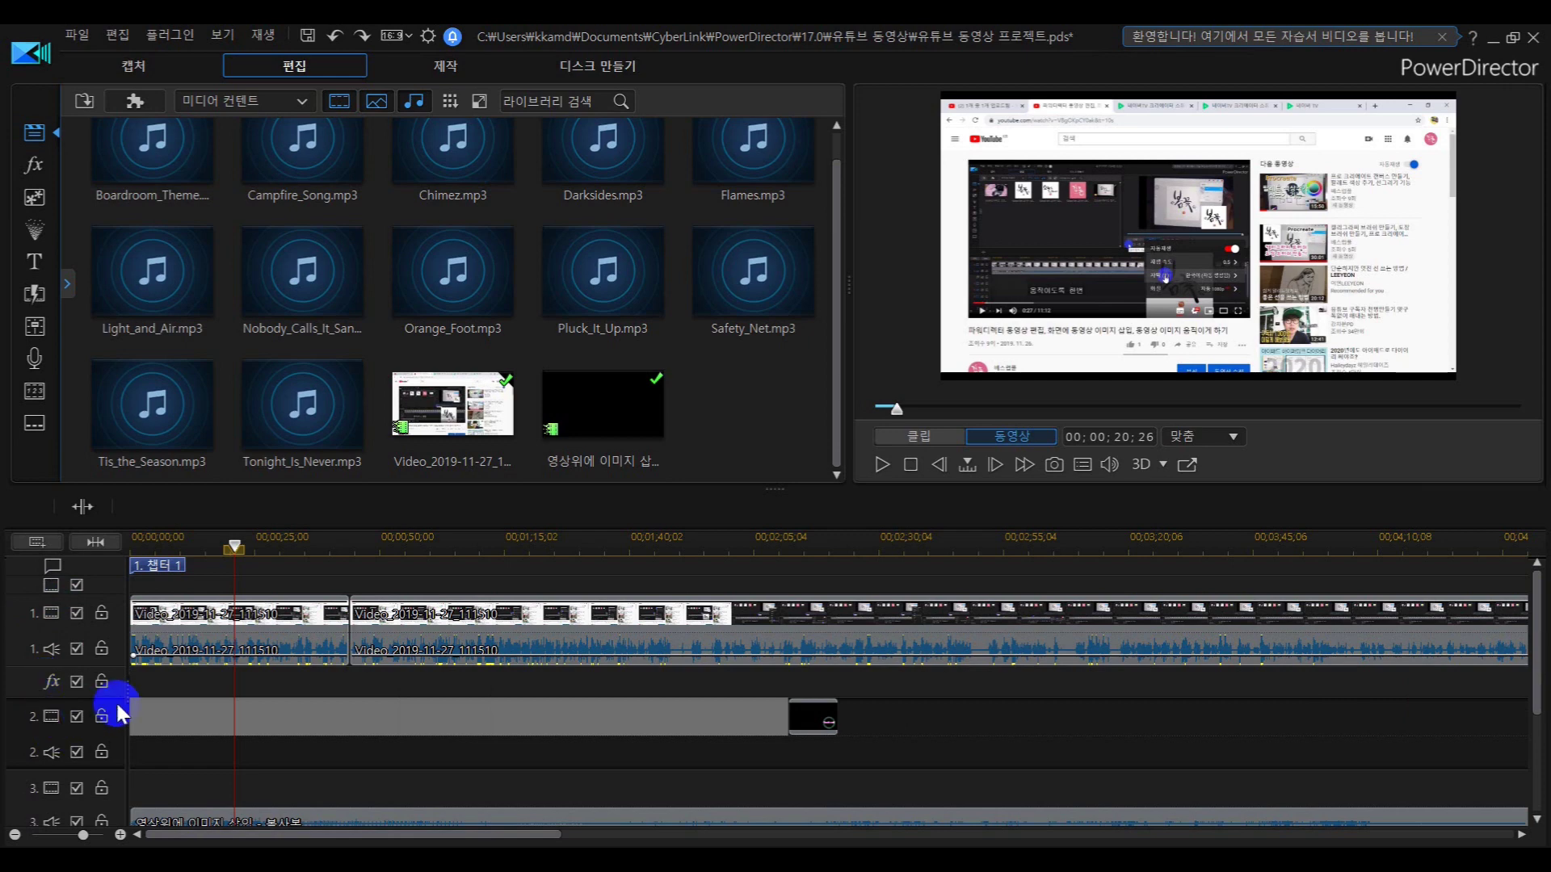
{"action": "left_click_drag", "start_coordinate": [1535, 634], "coordinate": [1515, 763]}
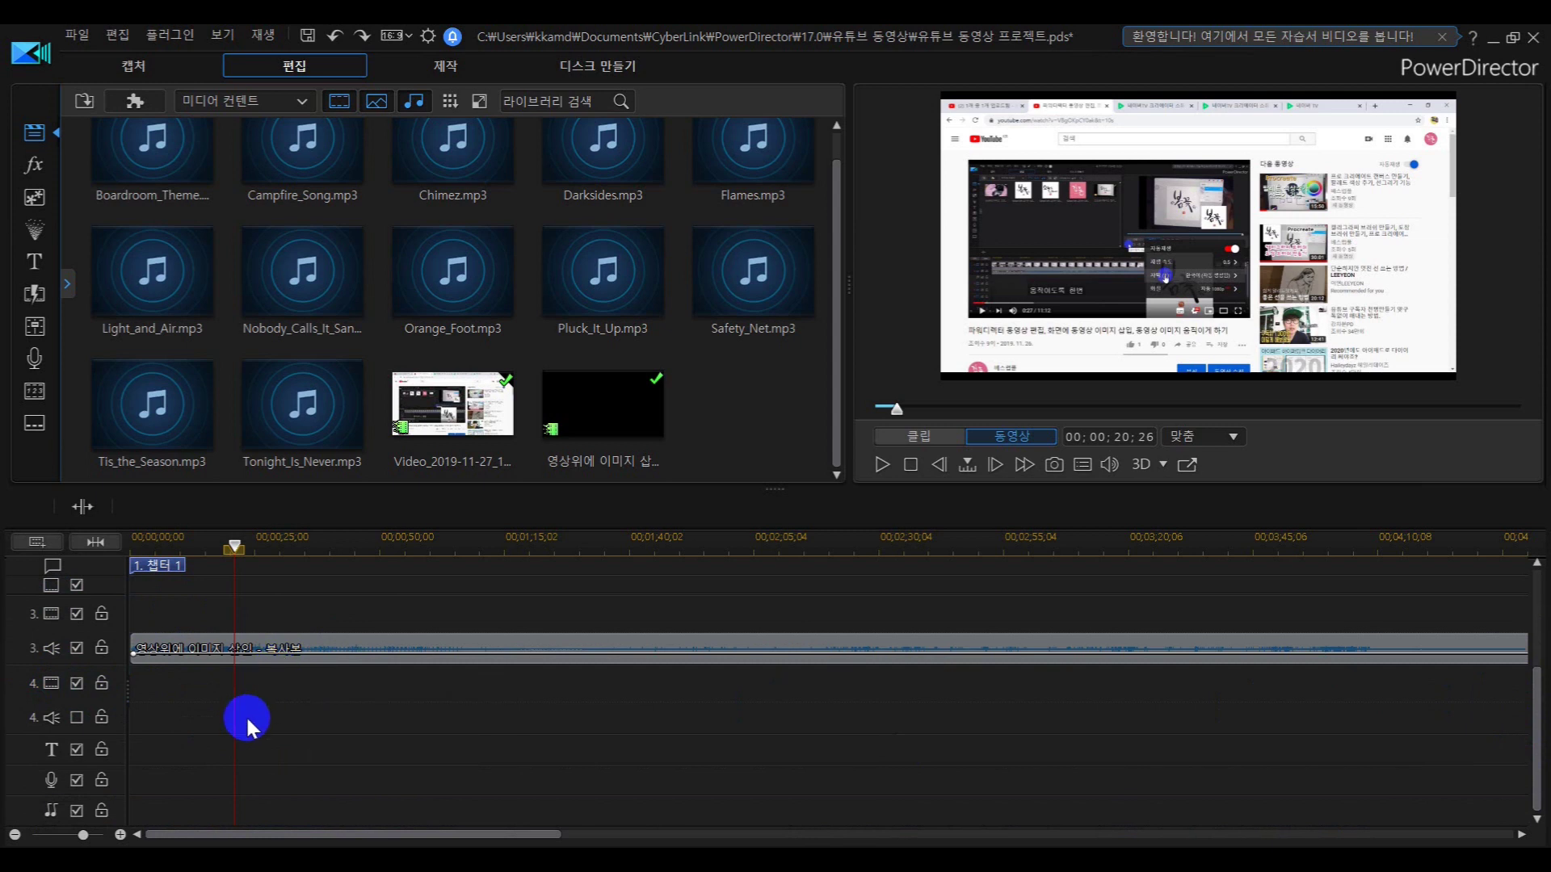
{"action": "mouse_move", "coordinate": [1532, 703]}
{"action": "left_mouse_down"}
{"action": "mouse_move", "coordinate": [1533, 661]}
{"action": "mouse_move", "coordinate": [1527, 704]}
{"action": "left_mouse_up"}
{"action": "left_click", "coordinate": [450, 416]}
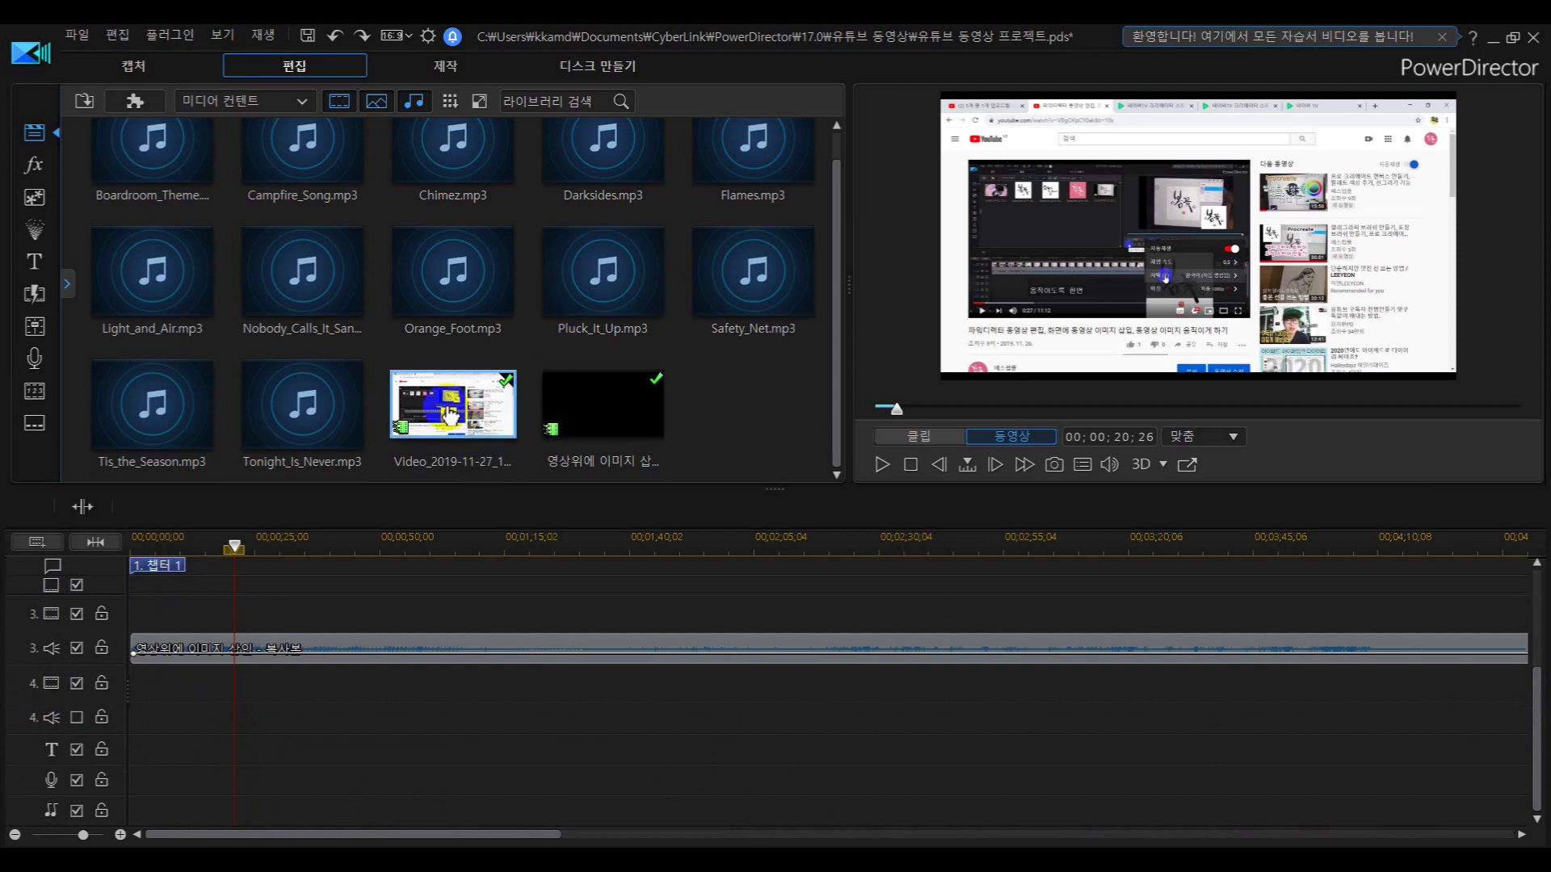
{"action": "left_click_drag", "start_coordinate": [450, 416], "coordinate": [133, 700]}
{"action": "left_click", "coordinate": [171, 716]}
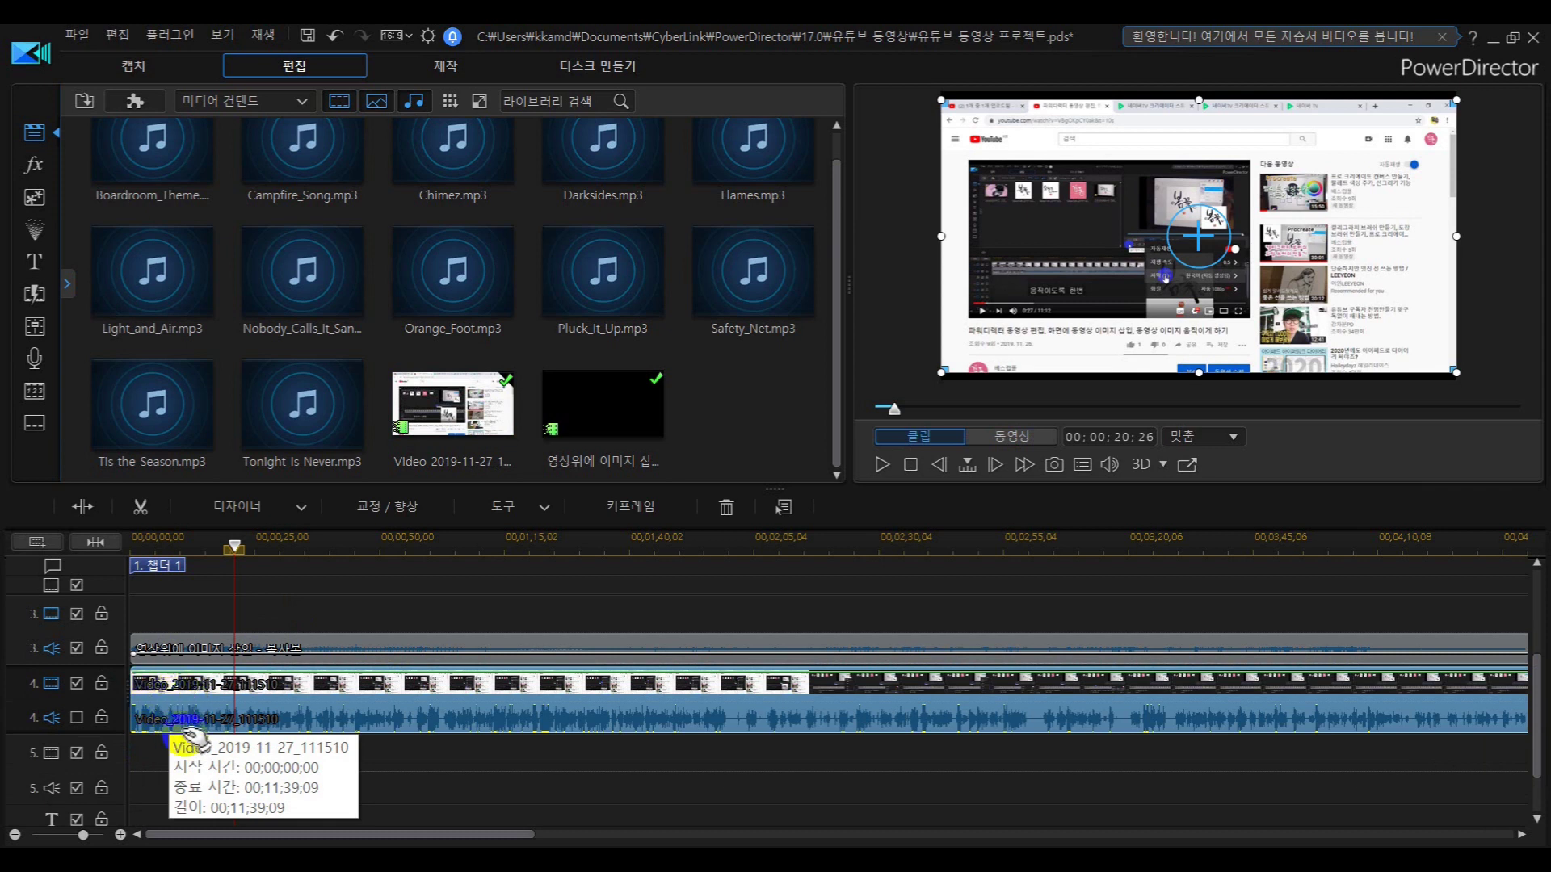
{"action": "key", "text": "Delete"}
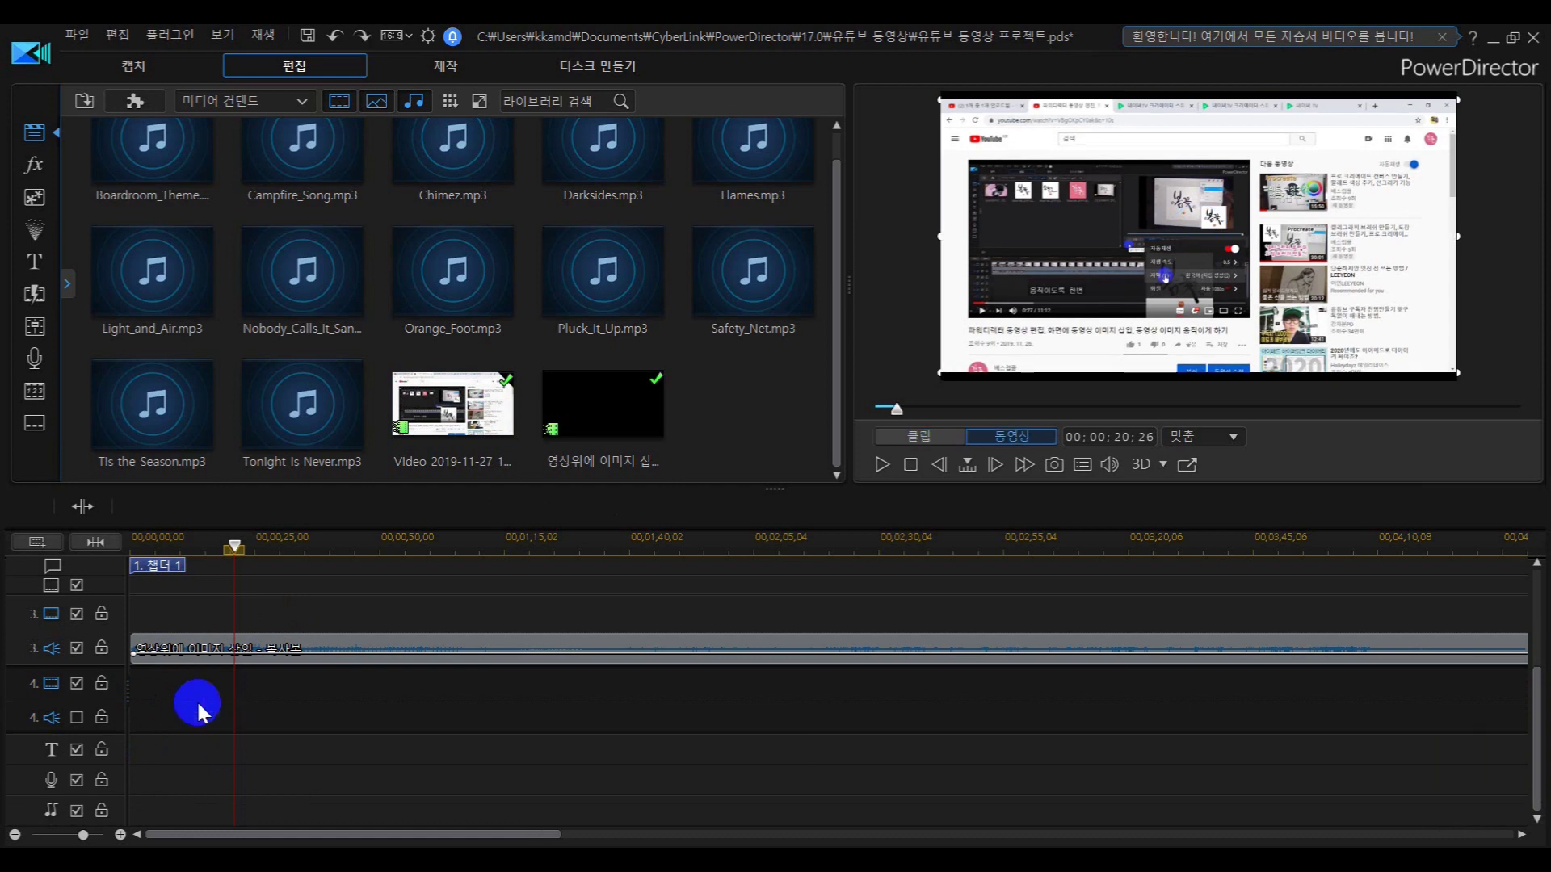
{"action": "left_click_drag", "start_coordinate": [1533, 747], "coordinate": [1527, 647]}
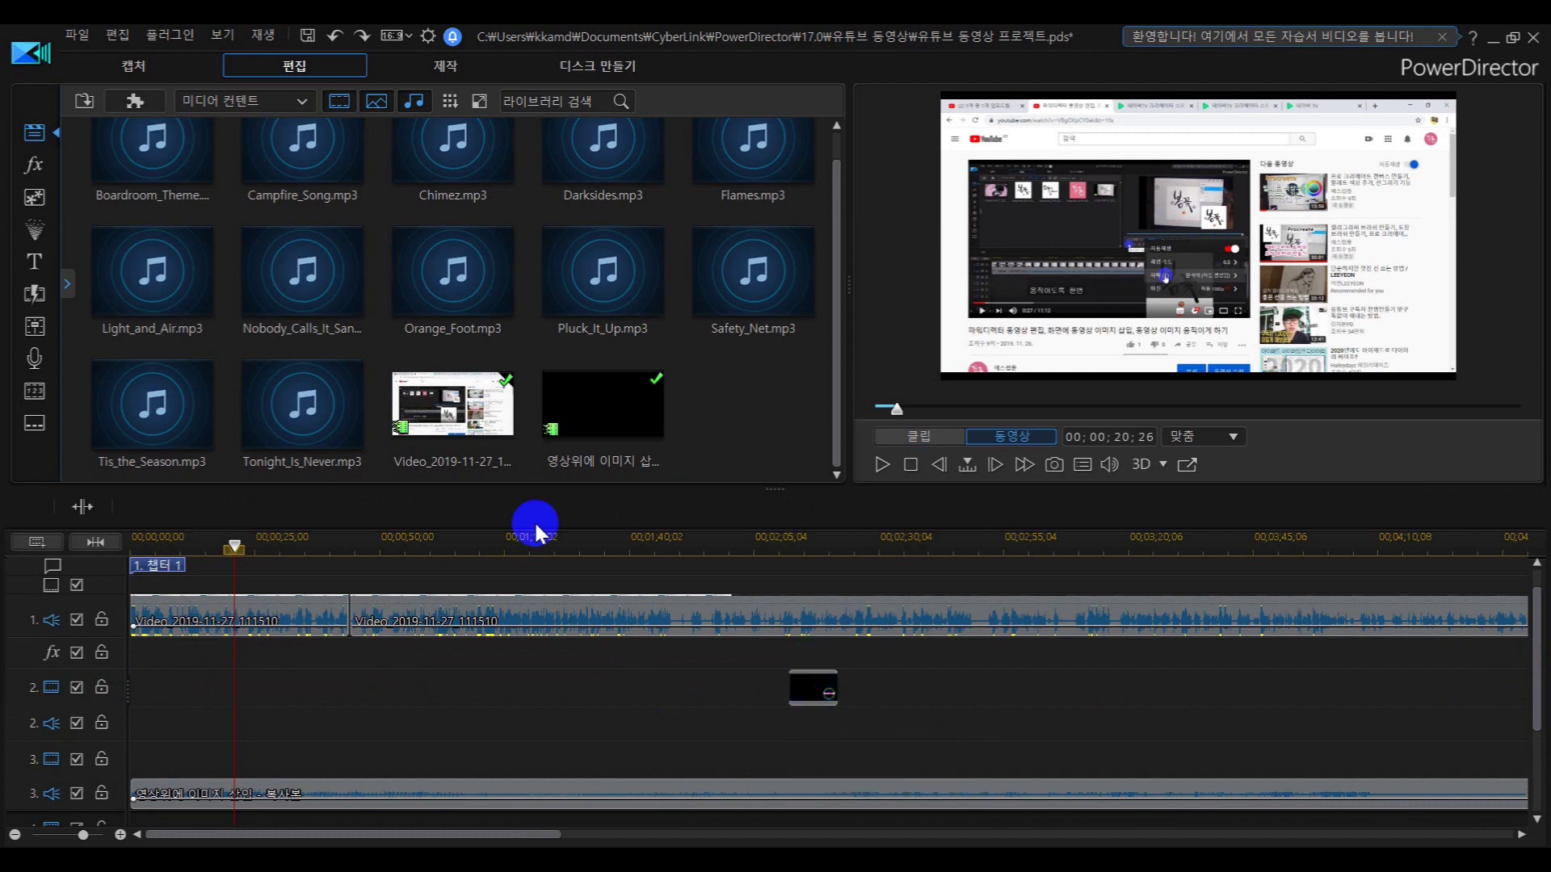
{"action": "left_click", "coordinate": [444, 420]}
{"action": "left_click_drag", "start_coordinate": [444, 420], "coordinate": [134, 689]}
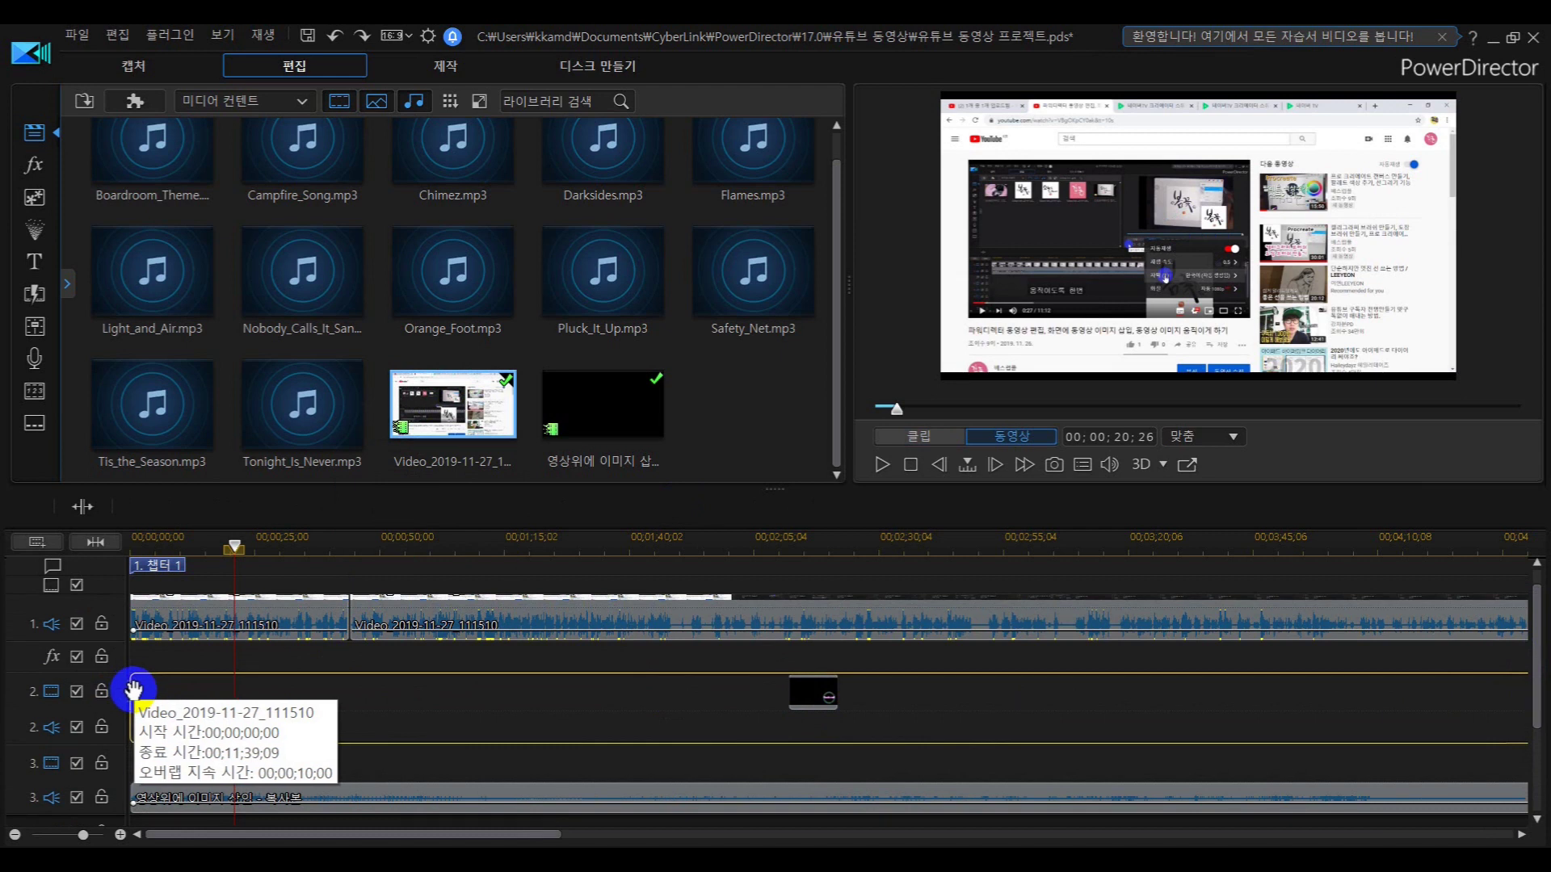
{"action": "left_click_drag", "start_coordinate": [134, 689], "coordinate": [135, 691]}
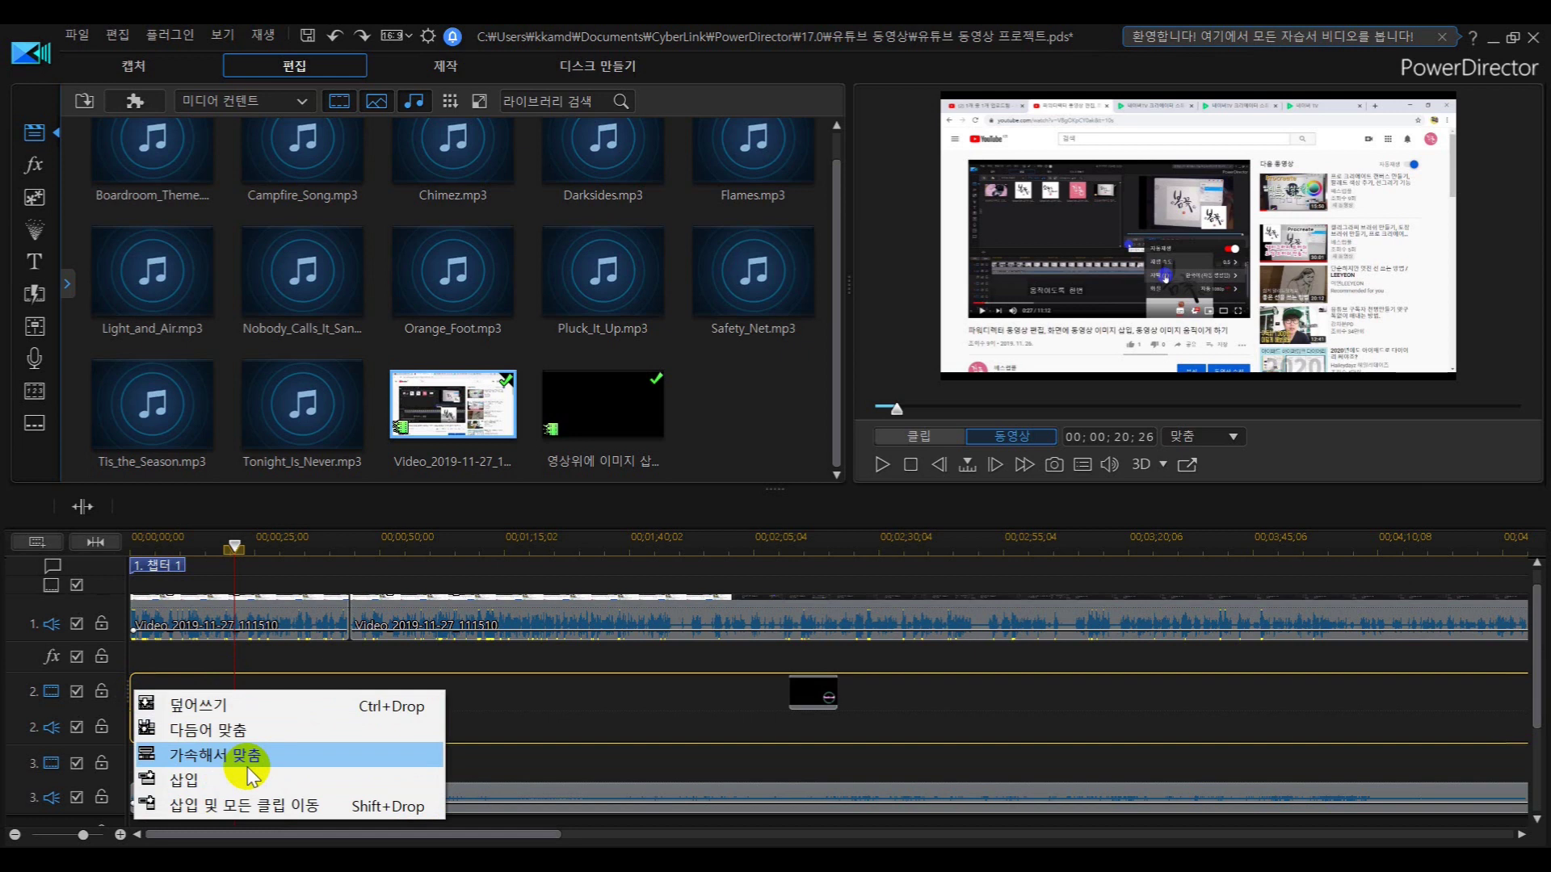
{"action": "left_click", "coordinate": [326, 564]}
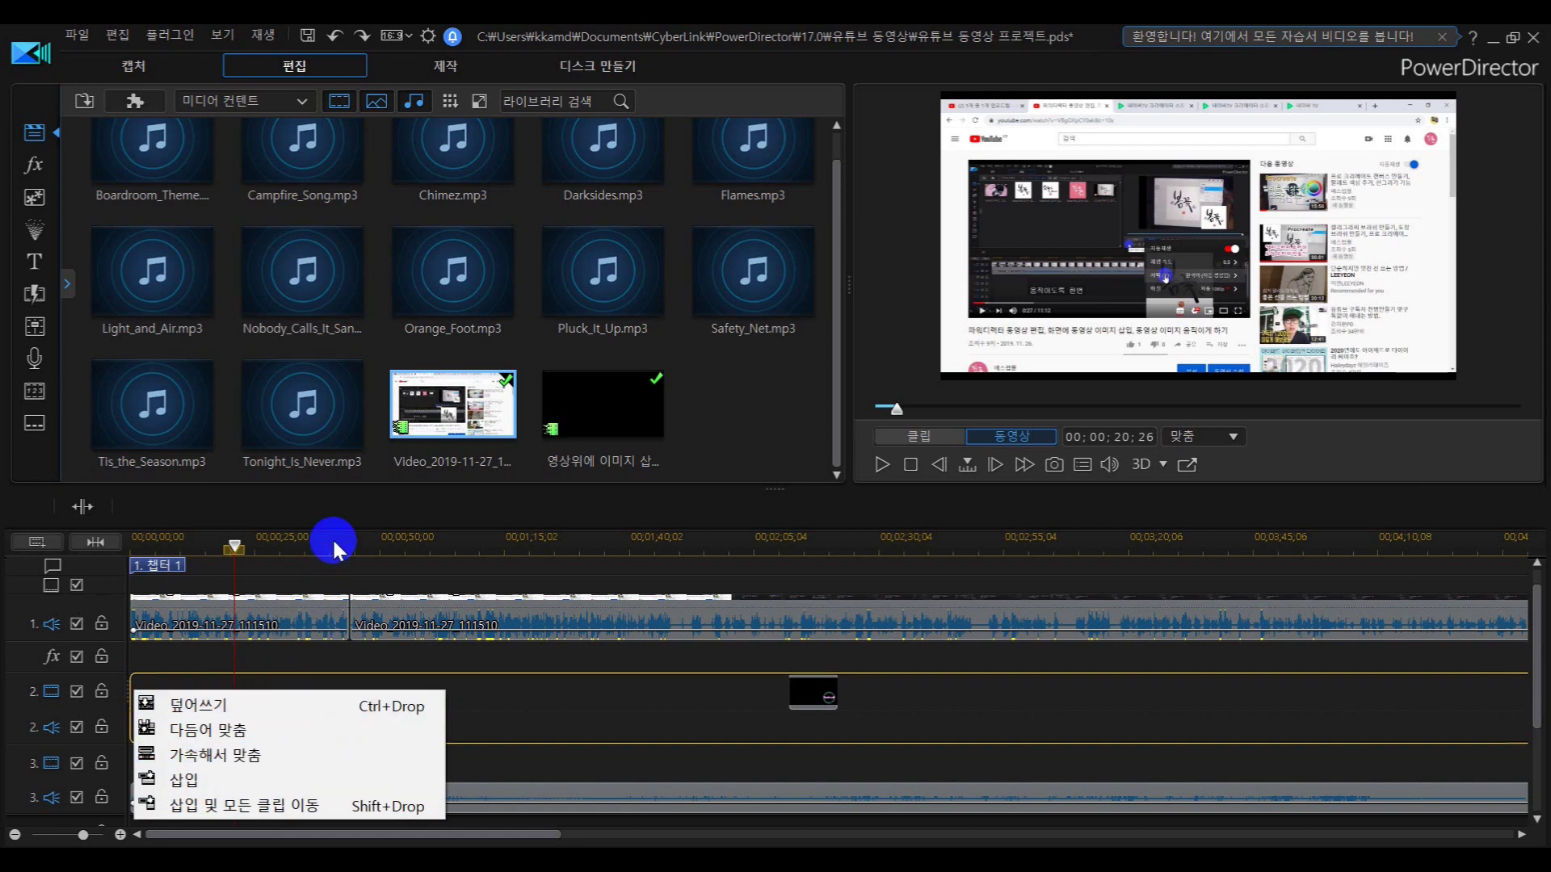
Move the playhead to 00;00;17;14 and lock the audio of track 3.
{"action": "left_click", "coordinate": [332, 536]}
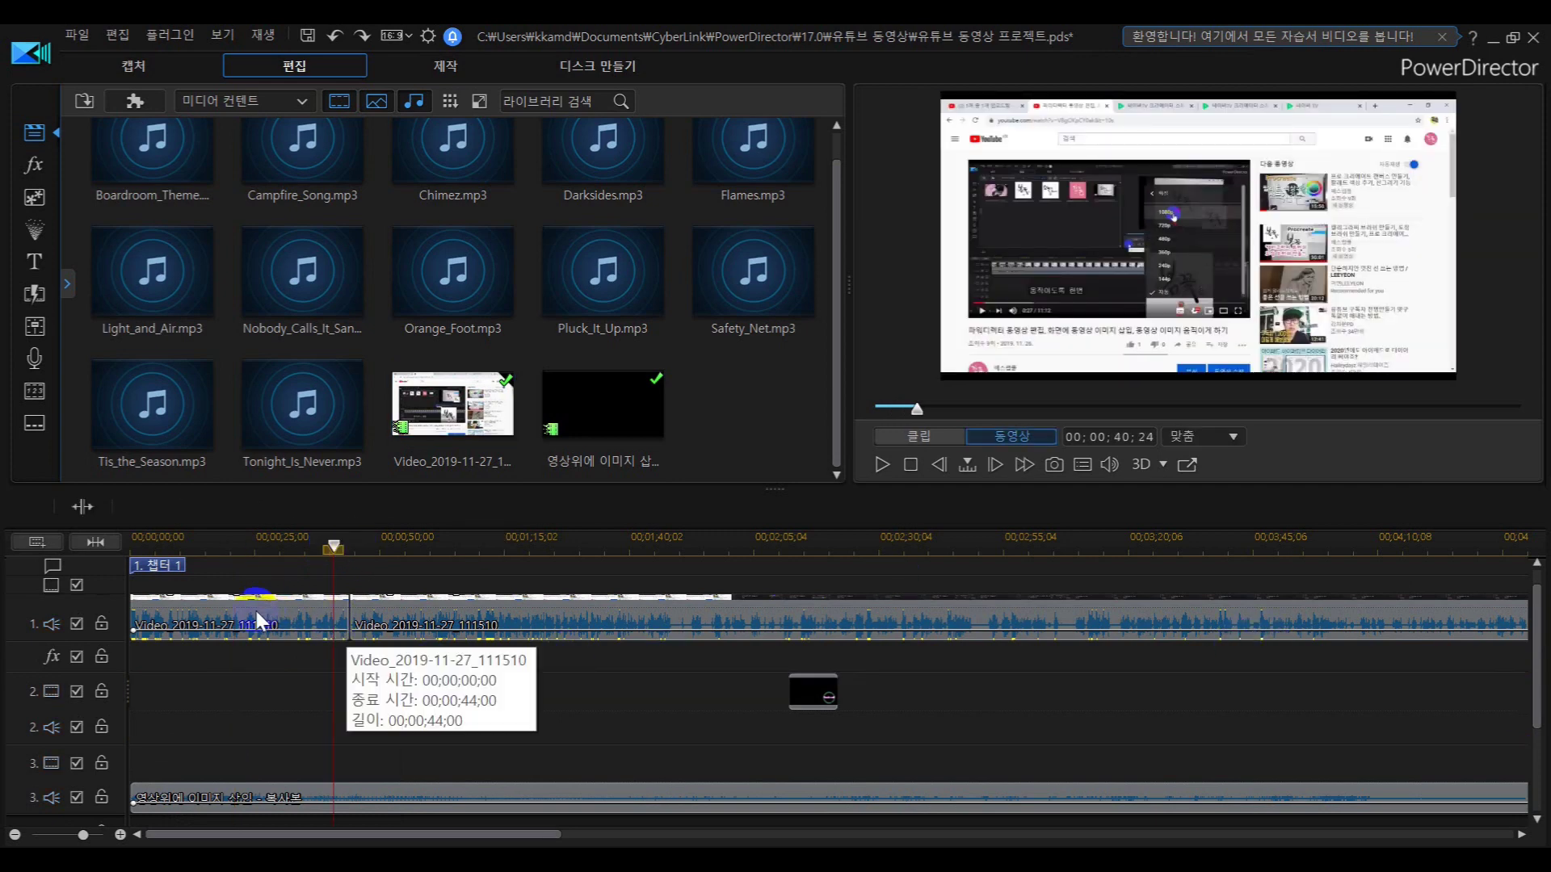
{"action": "left_click", "coordinate": [336, 549]}
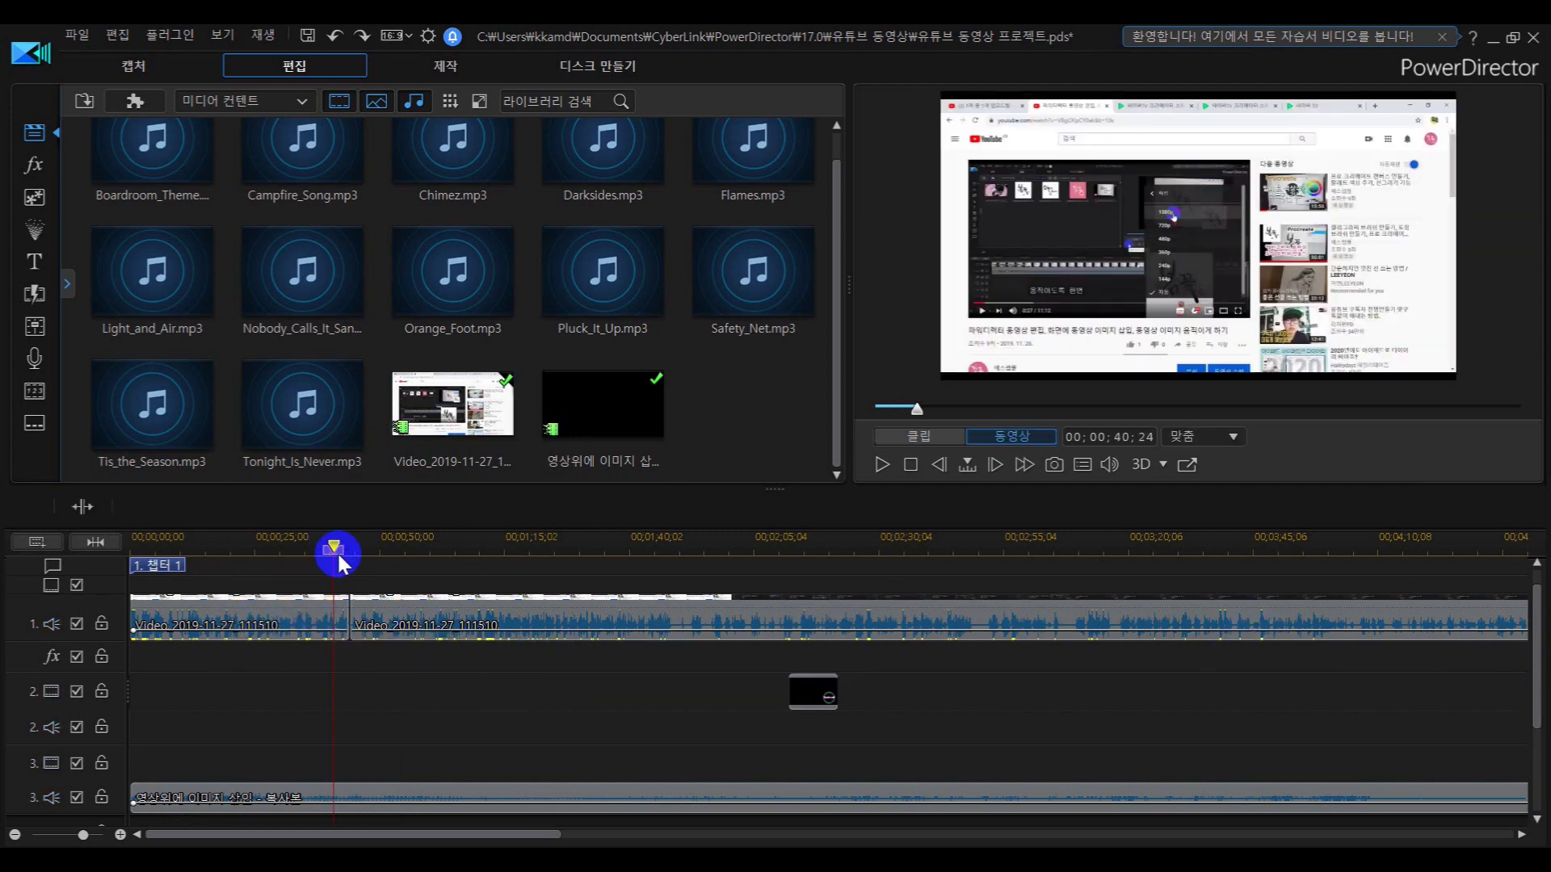
{"action": "left_click_drag", "start_coordinate": [336, 549], "coordinate": [218, 544]}
{"action": "left_click", "coordinate": [334, 596]}
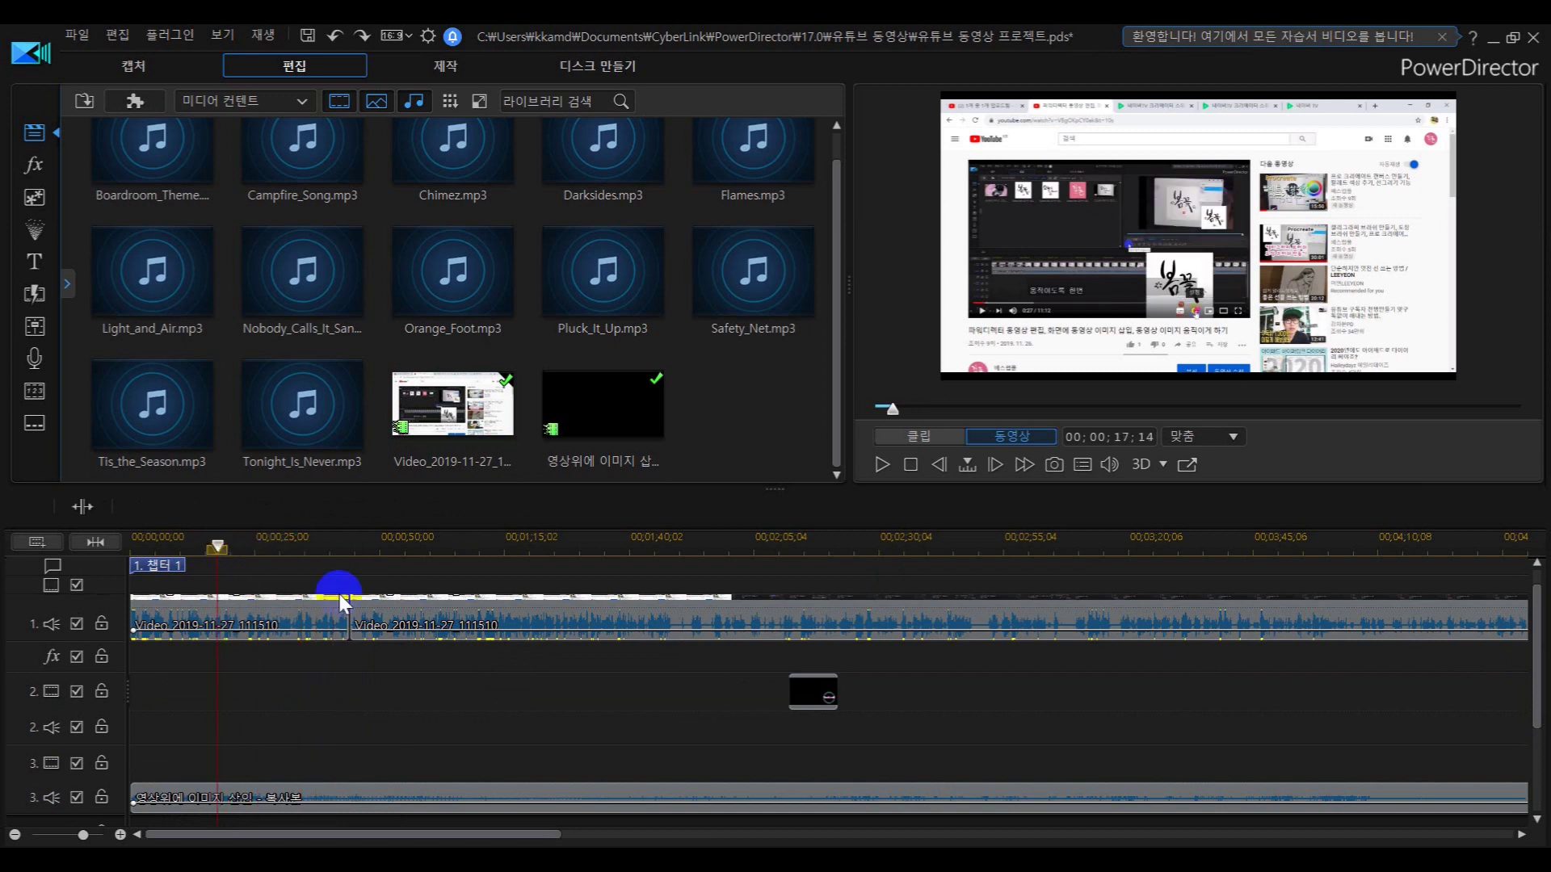
{"action": "left_click", "coordinate": [218, 549]}
{"action": "left_click_drag", "start_coordinate": [216, 552], "coordinate": [219, 552]}
{"action": "left_click", "coordinate": [293, 744]}
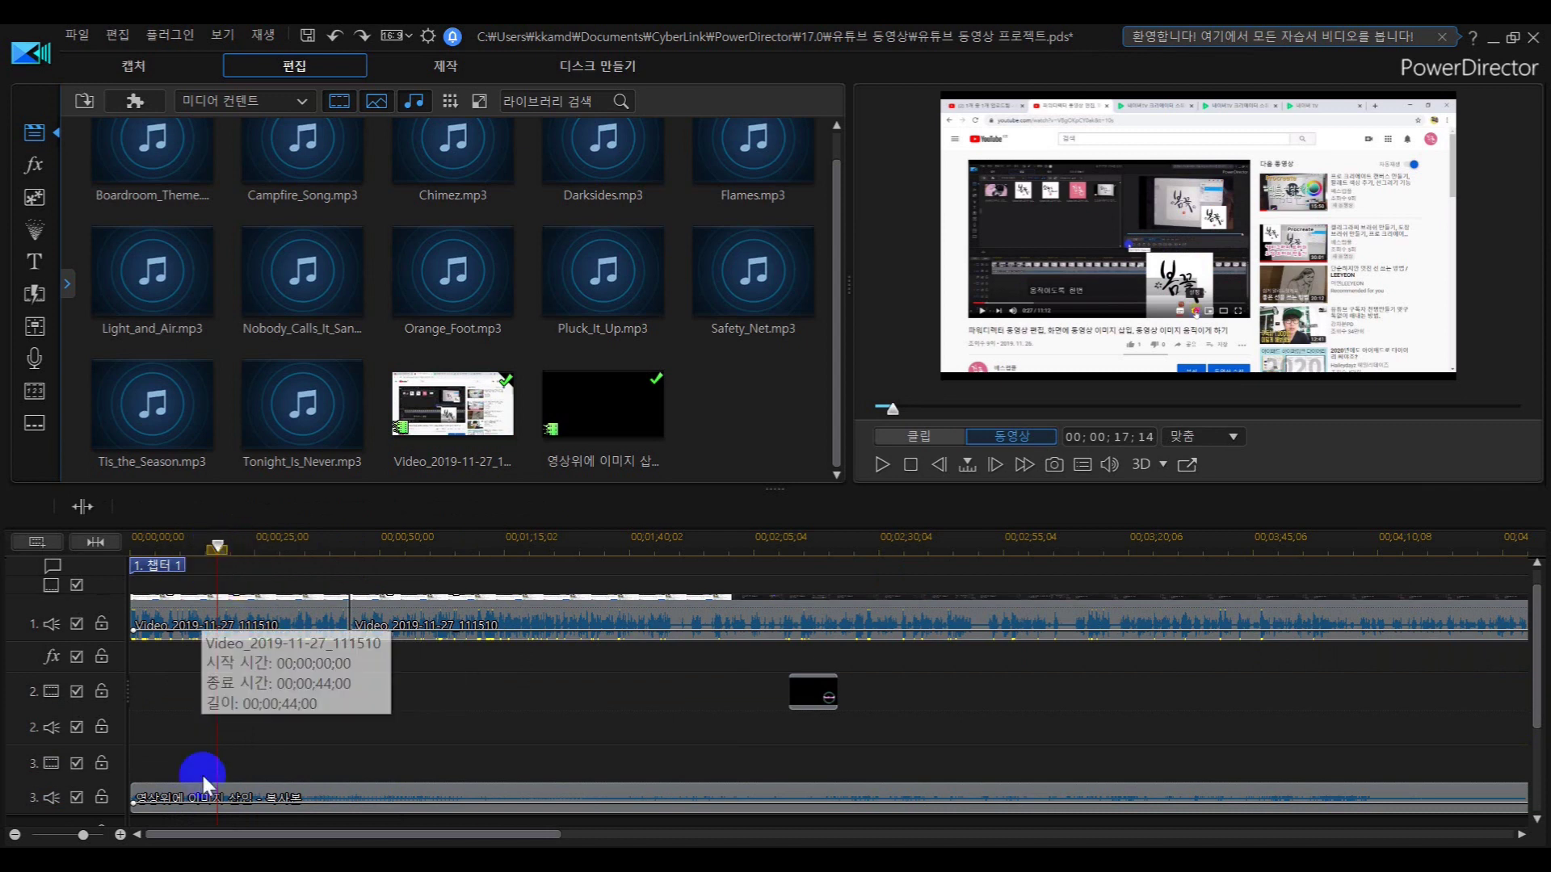
{"action": "left_click", "coordinate": [101, 799]}
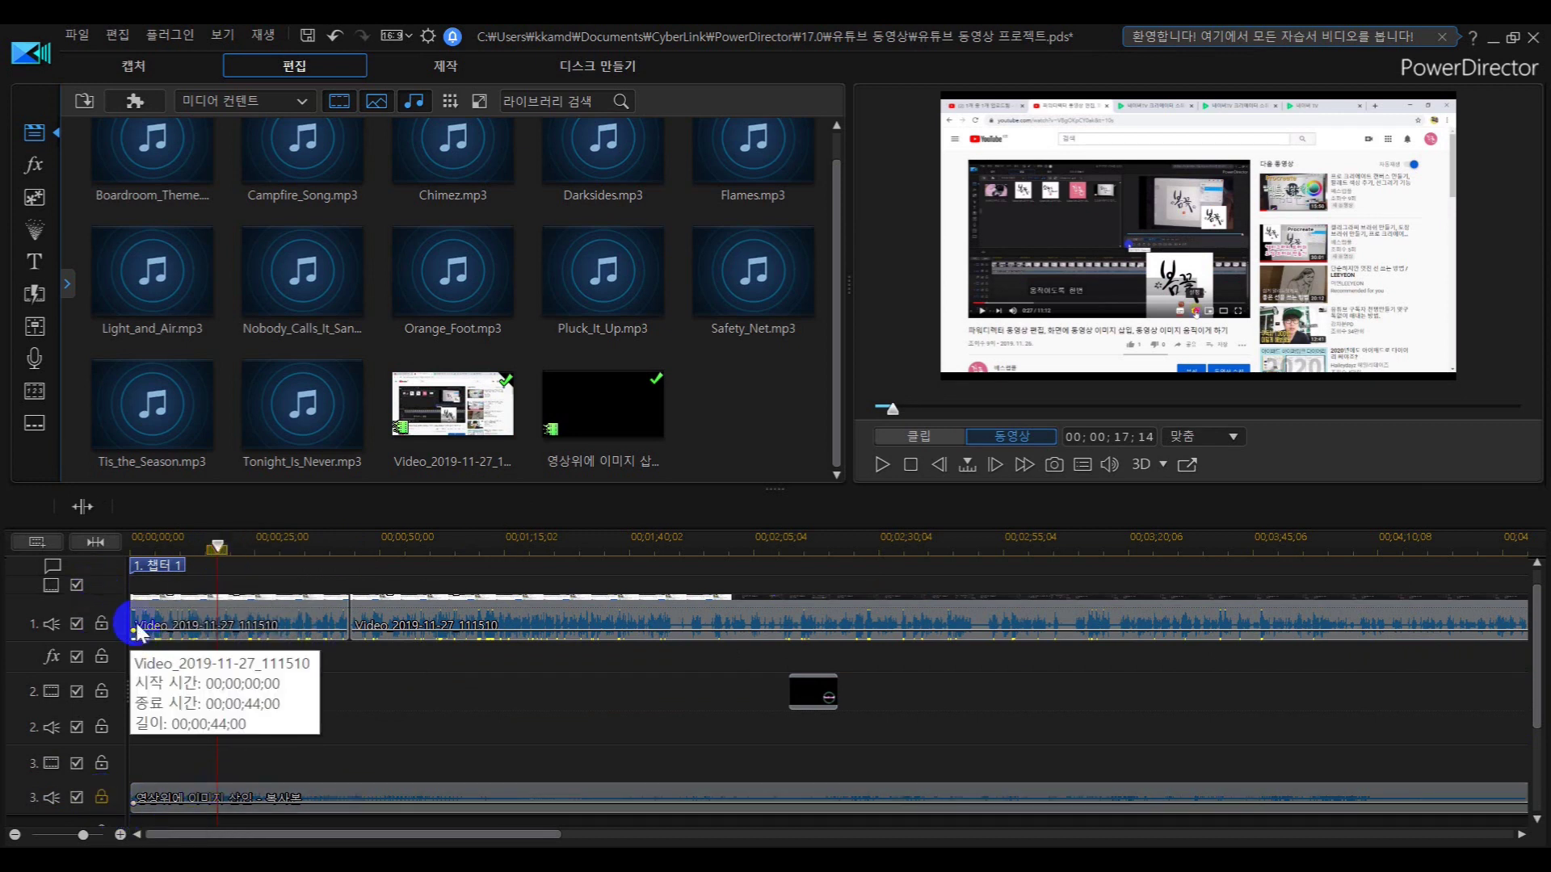
Lock the audio of track 1 and split only the first video clip on that track at the playhead.
{"action": "left_click", "coordinate": [102, 623]}
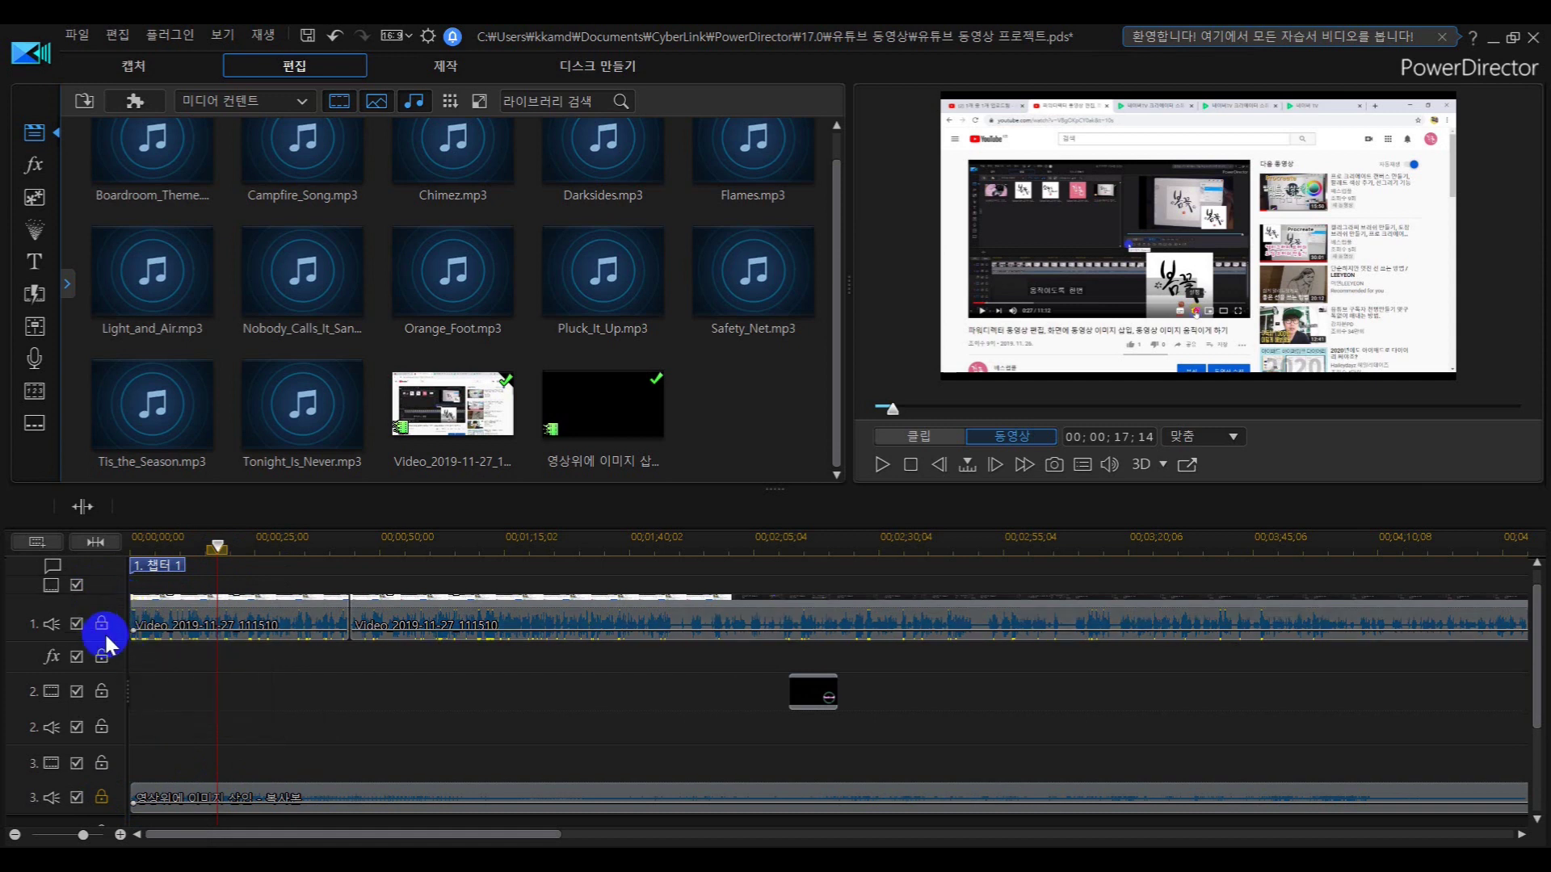
{"action": "left_click", "coordinate": [83, 507]}
{"action": "left_click_drag", "start_coordinate": [215, 589], "coordinate": [1542, 616]}
{"action": "left_click", "coordinate": [102, 614]}
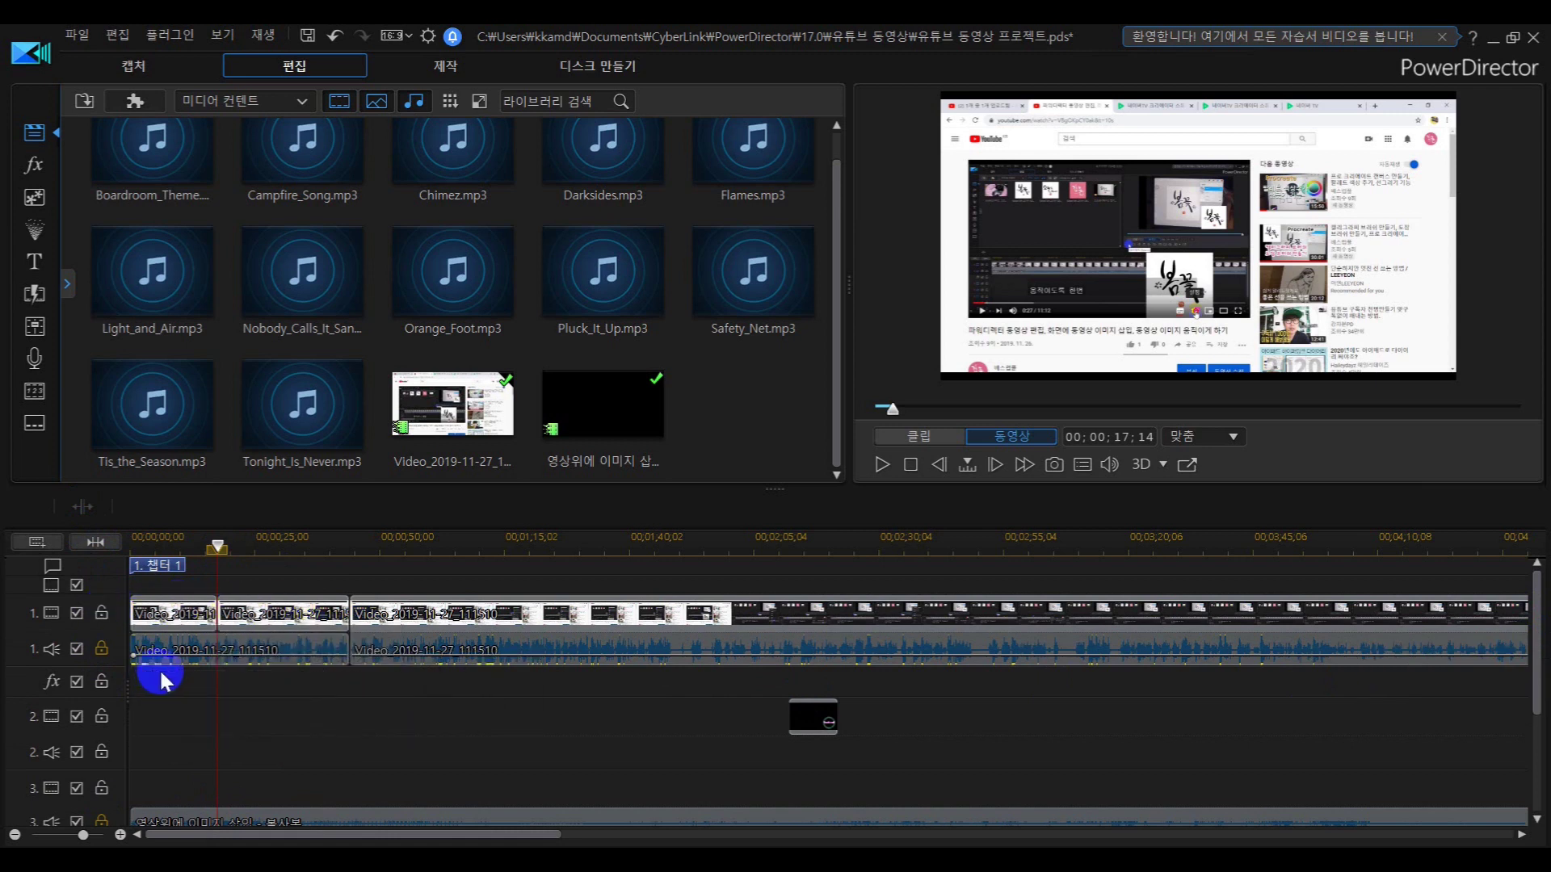
{"action": "left_click", "coordinate": [65, 644]}
{"action": "left_click", "coordinate": [100, 649]}
Undo the video-only split and unlock the audio of track 1.
{"action": "left_click_drag", "start_coordinate": [217, 549], "coordinate": [284, 548]}
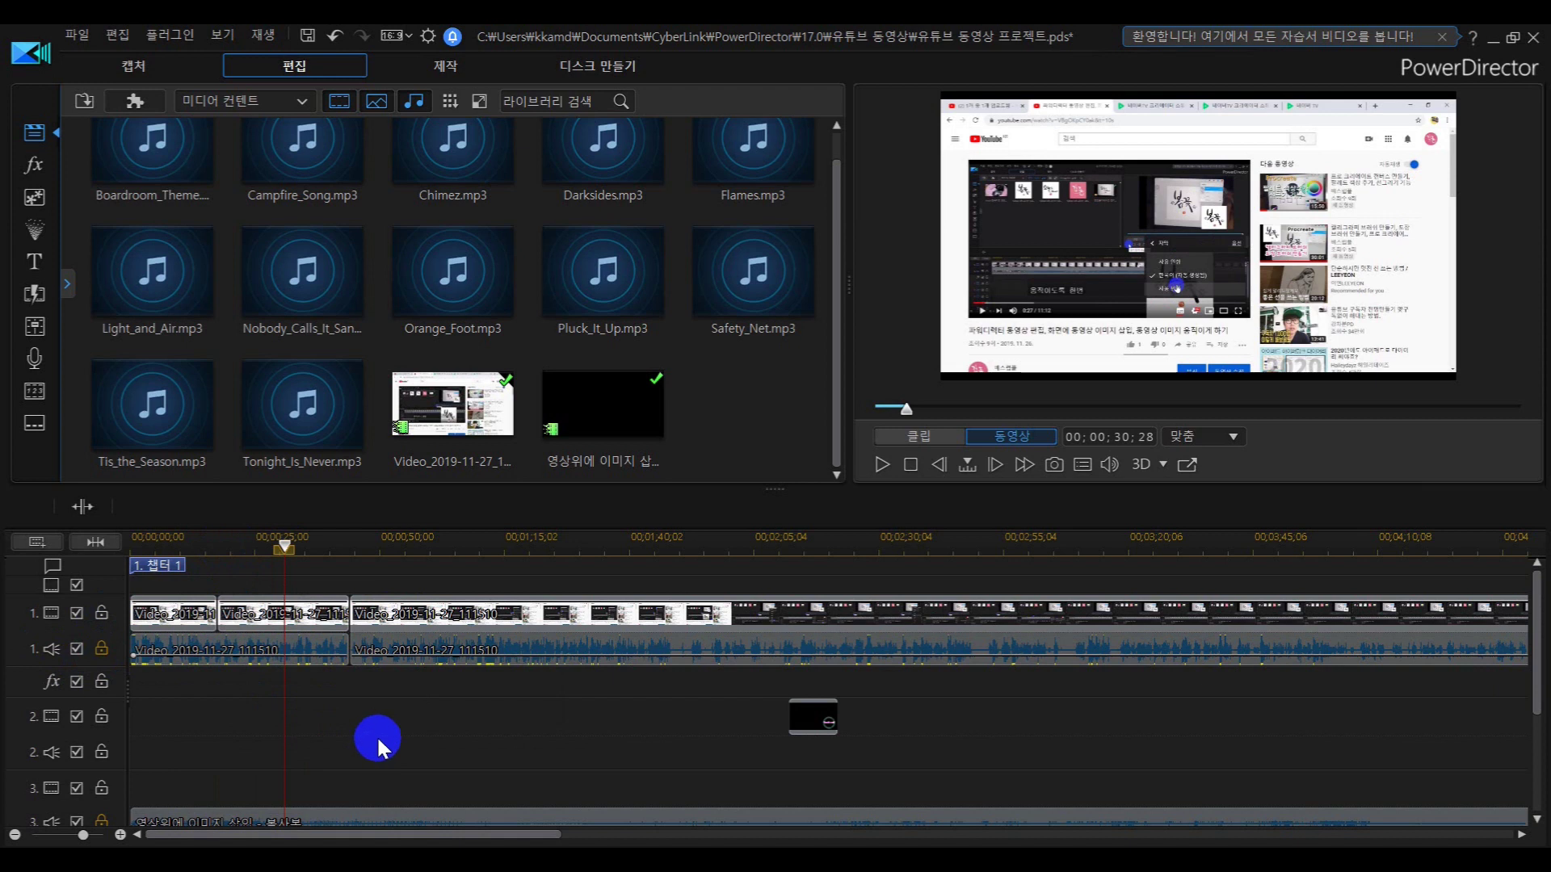
{"action": "key", "text": "ctrl+z"}
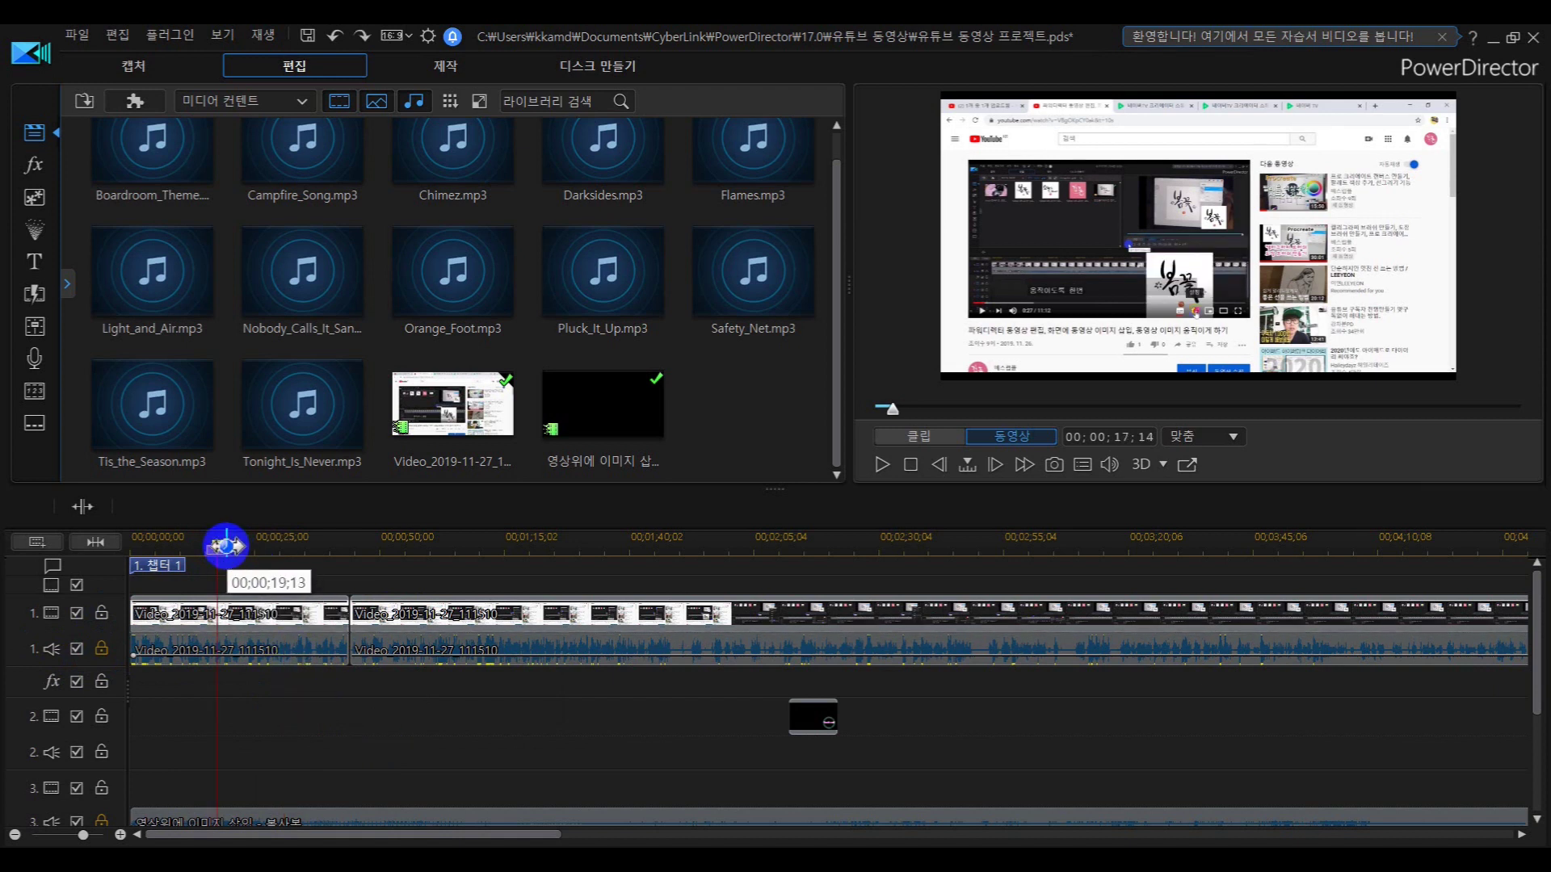
{"action": "left_click", "coordinate": [102, 648]}
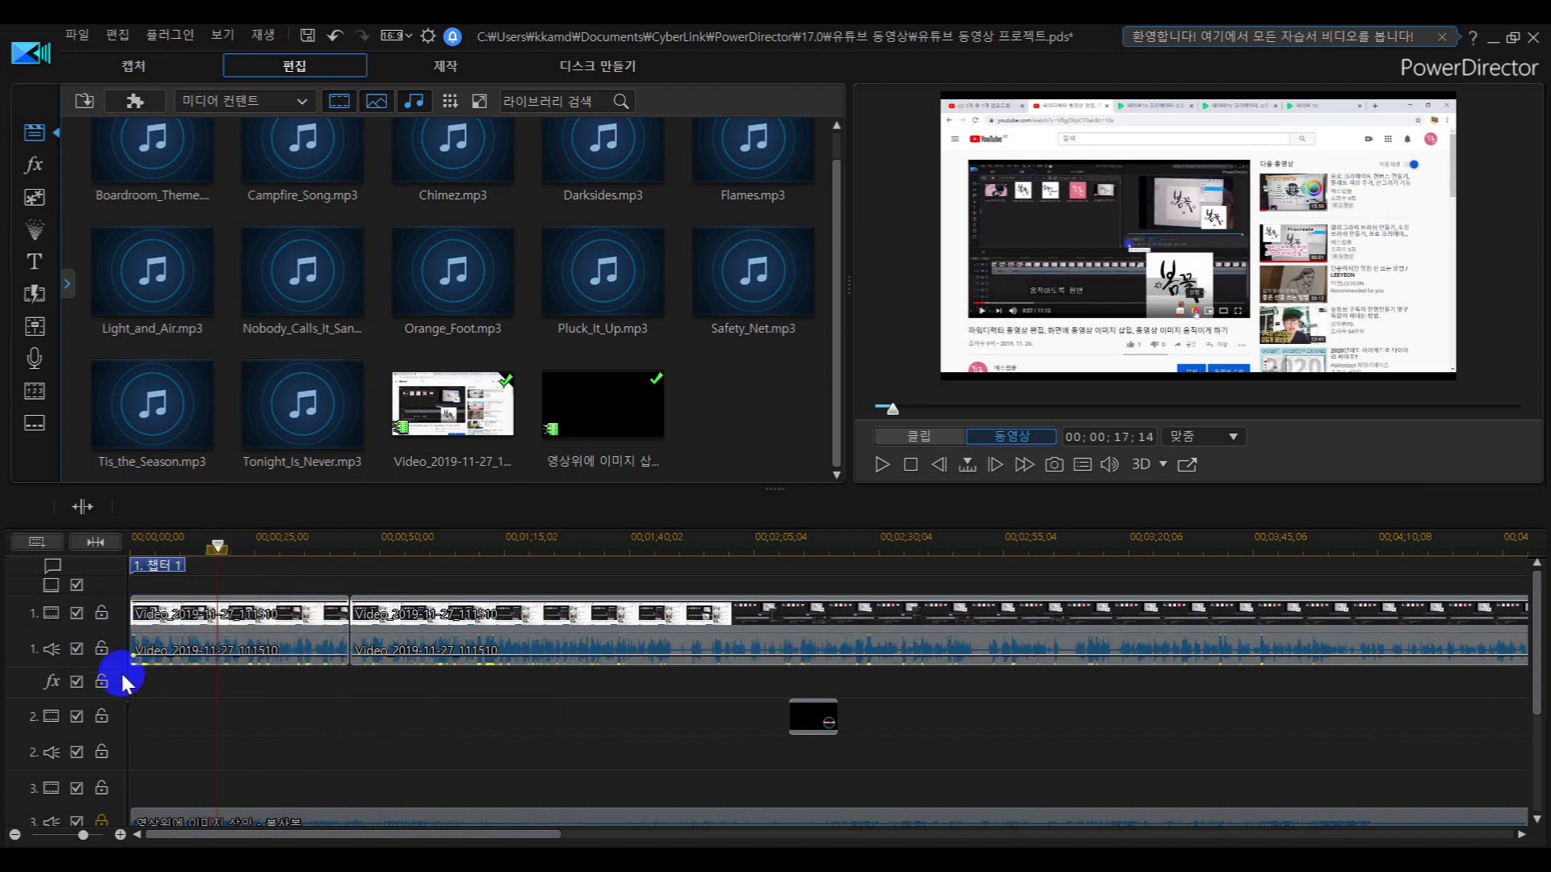
Split the first clip on track 1, video and audio together, at 00;00;16;20.
{"action": "mouse_move", "coordinate": [217, 547]}
{"action": "left_mouse_down"}
{"action": "mouse_move", "coordinate": [238, 547]}
{"action": "mouse_move", "coordinate": [214, 549]}
{"action": "left_mouse_up"}
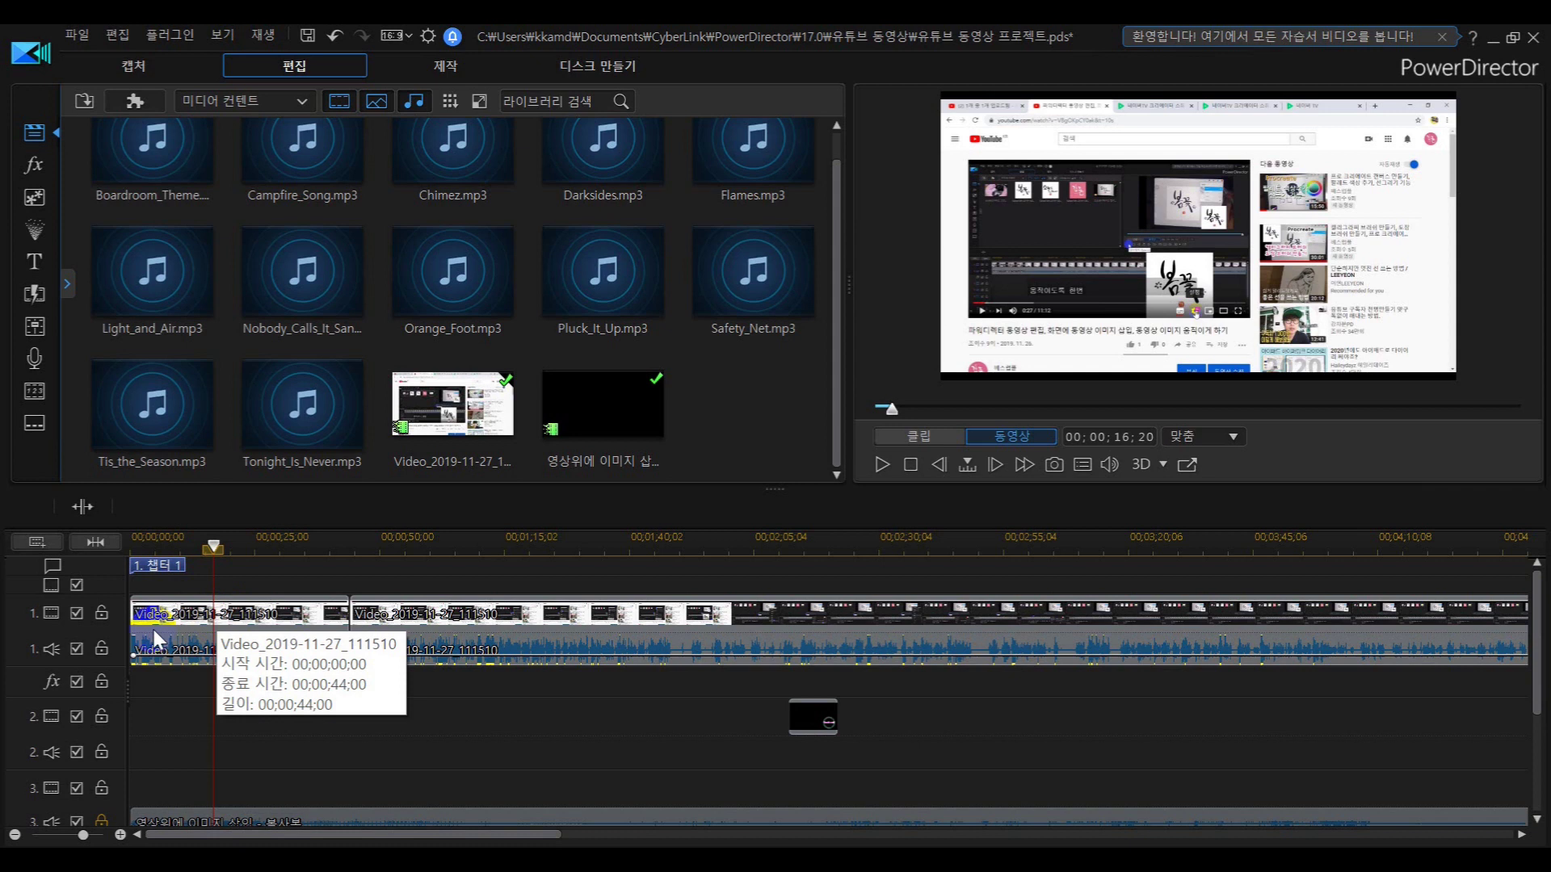
{"action": "left_click", "coordinate": [68, 623]}
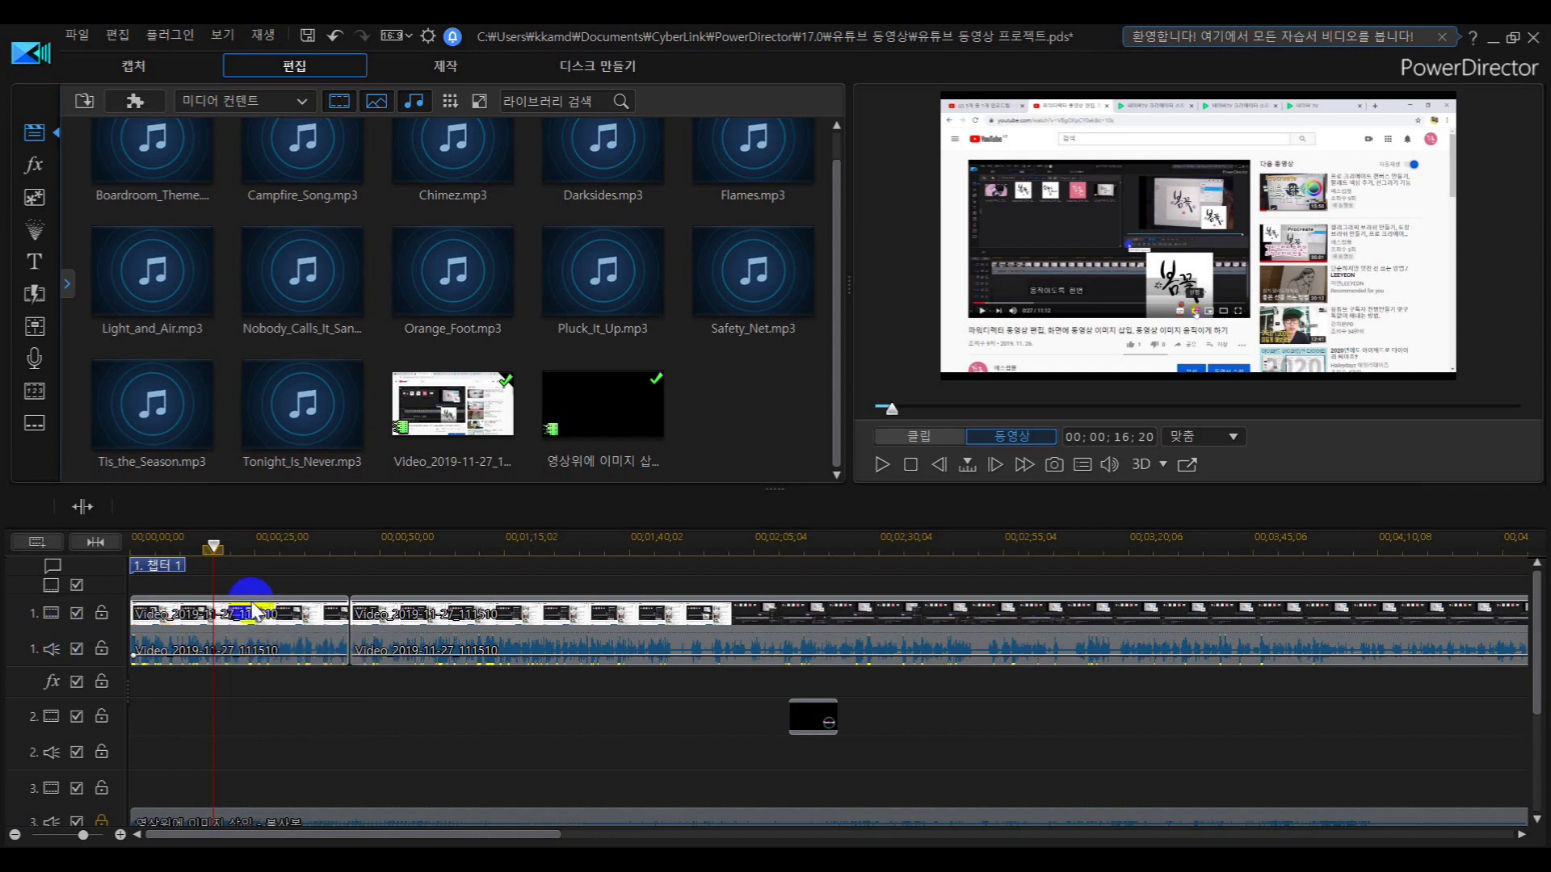
{"action": "left_click", "coordinate": [102, 613]}
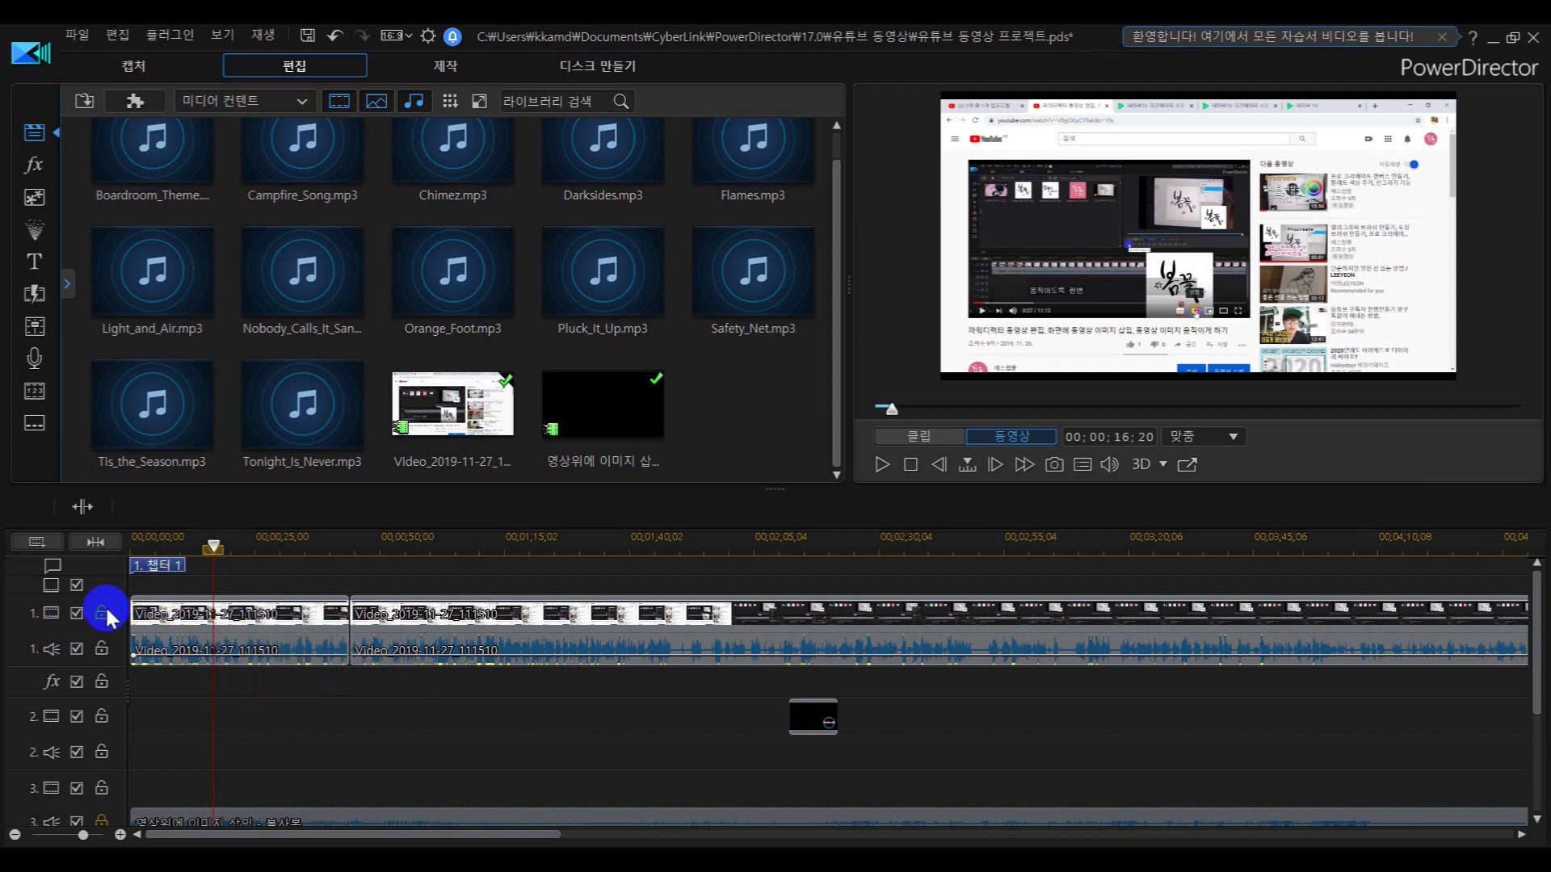
{"action": "left_click", "coordinate": [84, 508]}
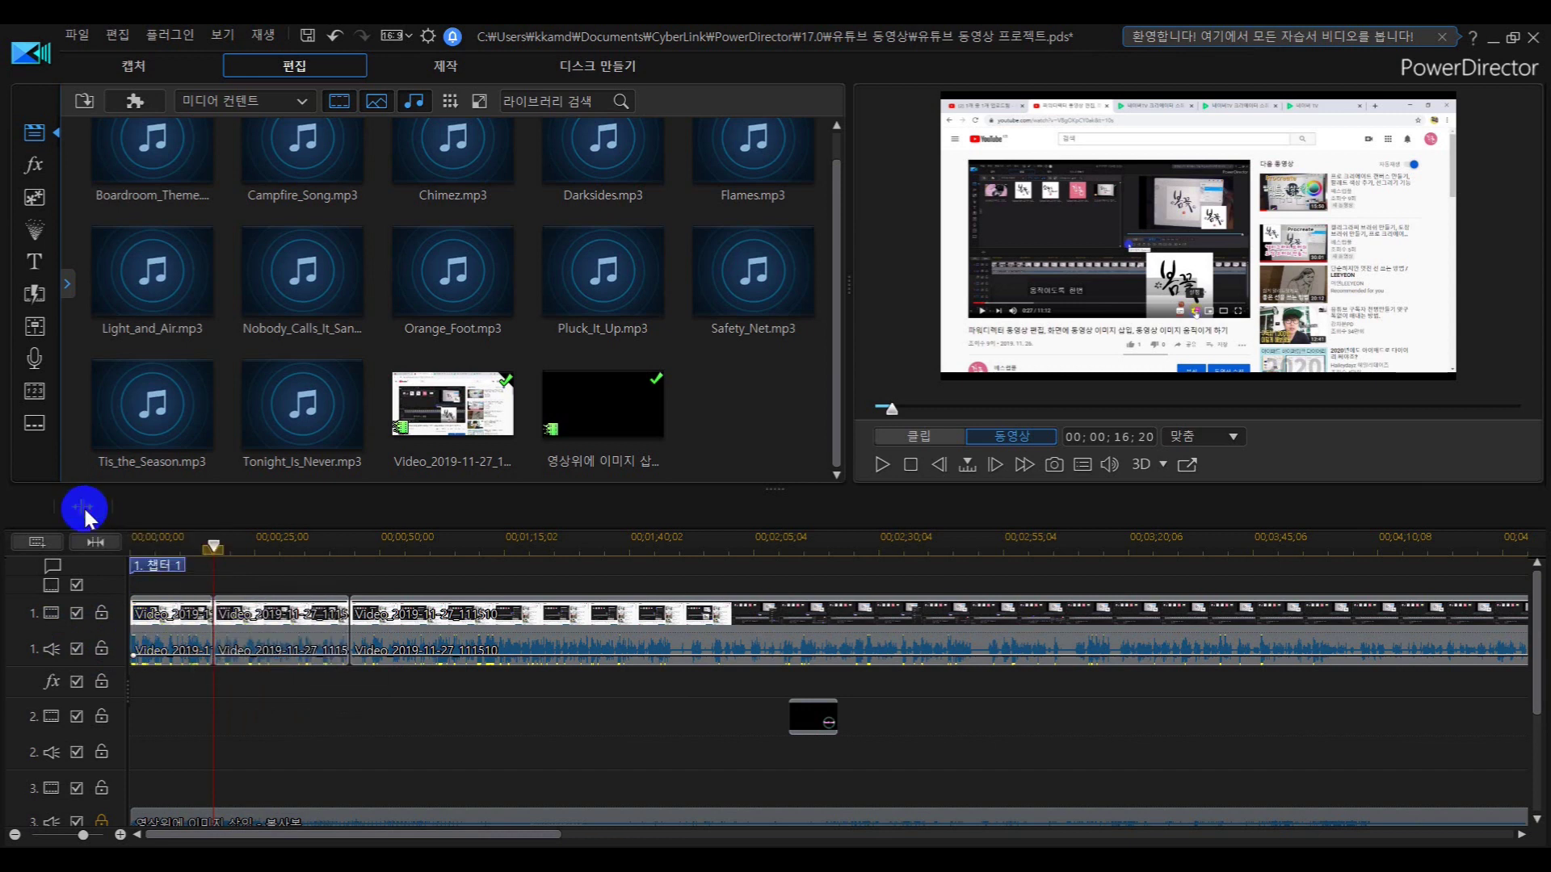
Split the second segment on track 1 at 00;00;29;04 and move the playhead to 00;00;48;07.
{"action": "left_click_drag", "start_coordinate": [217, 552], "coordinate": [279, 552]}
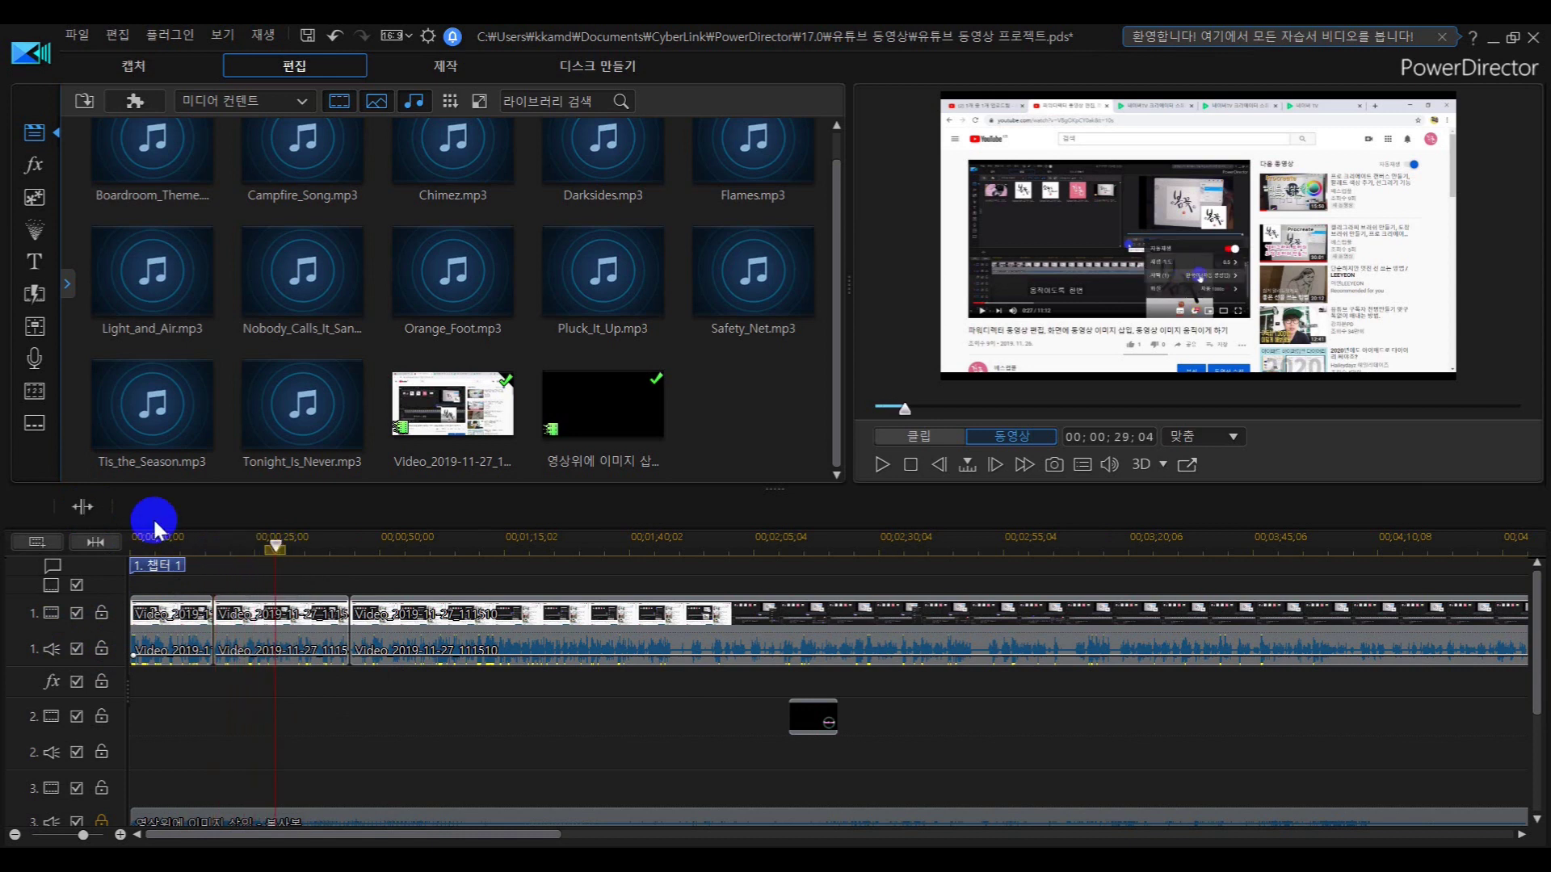
{"action": "left_click", "coordinate": [89, 509]}
{"action": "left_click", "coordinate": [278, 545]}
{"action": "left_click_drag", "start_coordinate": [336, 552], "coordinate": [370, 546]}
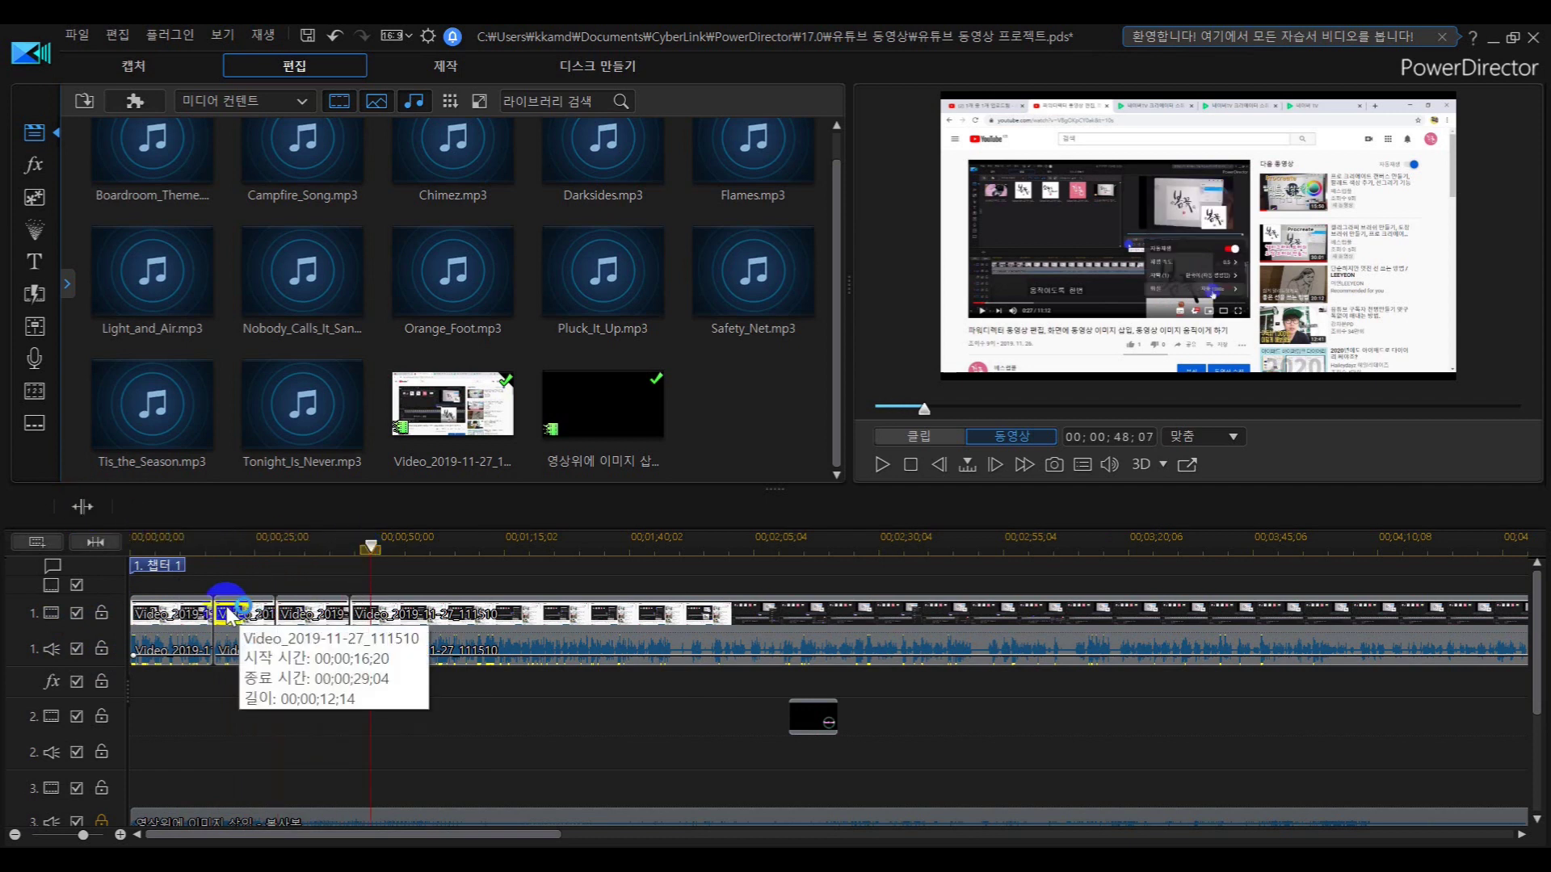
{"action": "key", "text": "ctrl+z"}
{"action": "key", "text": "ctrl+y"}
{"action": "left_click_drag", "start_coordinate": [1539, 626], "coordinate": [1538, 728]}
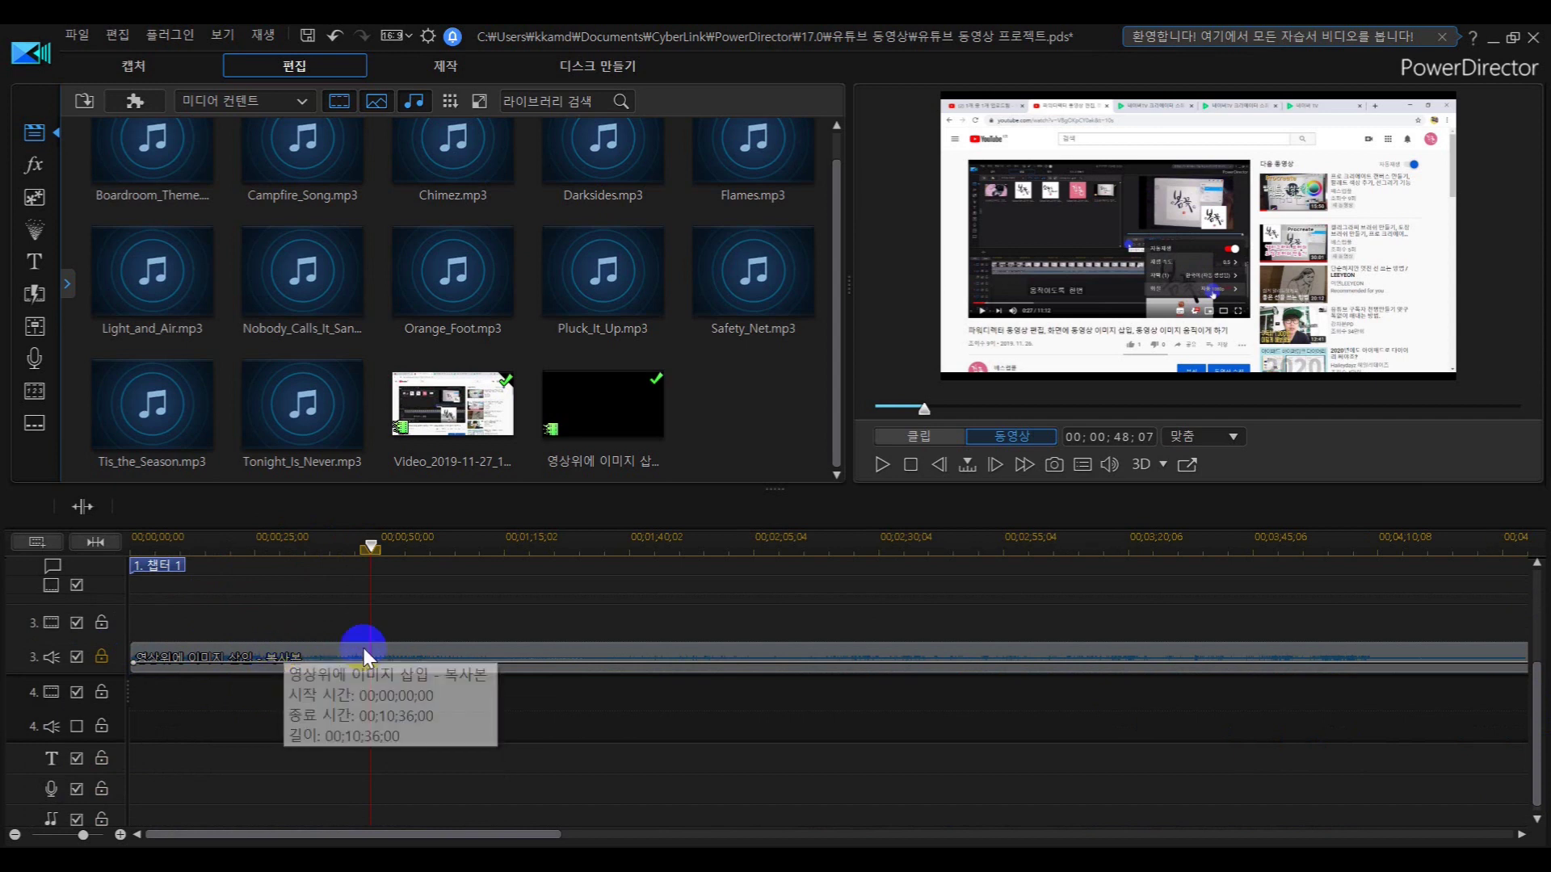
{"action": "left_click_drag", "start_coordinate": [1535, 756], "coordinate": [1535, 665]}
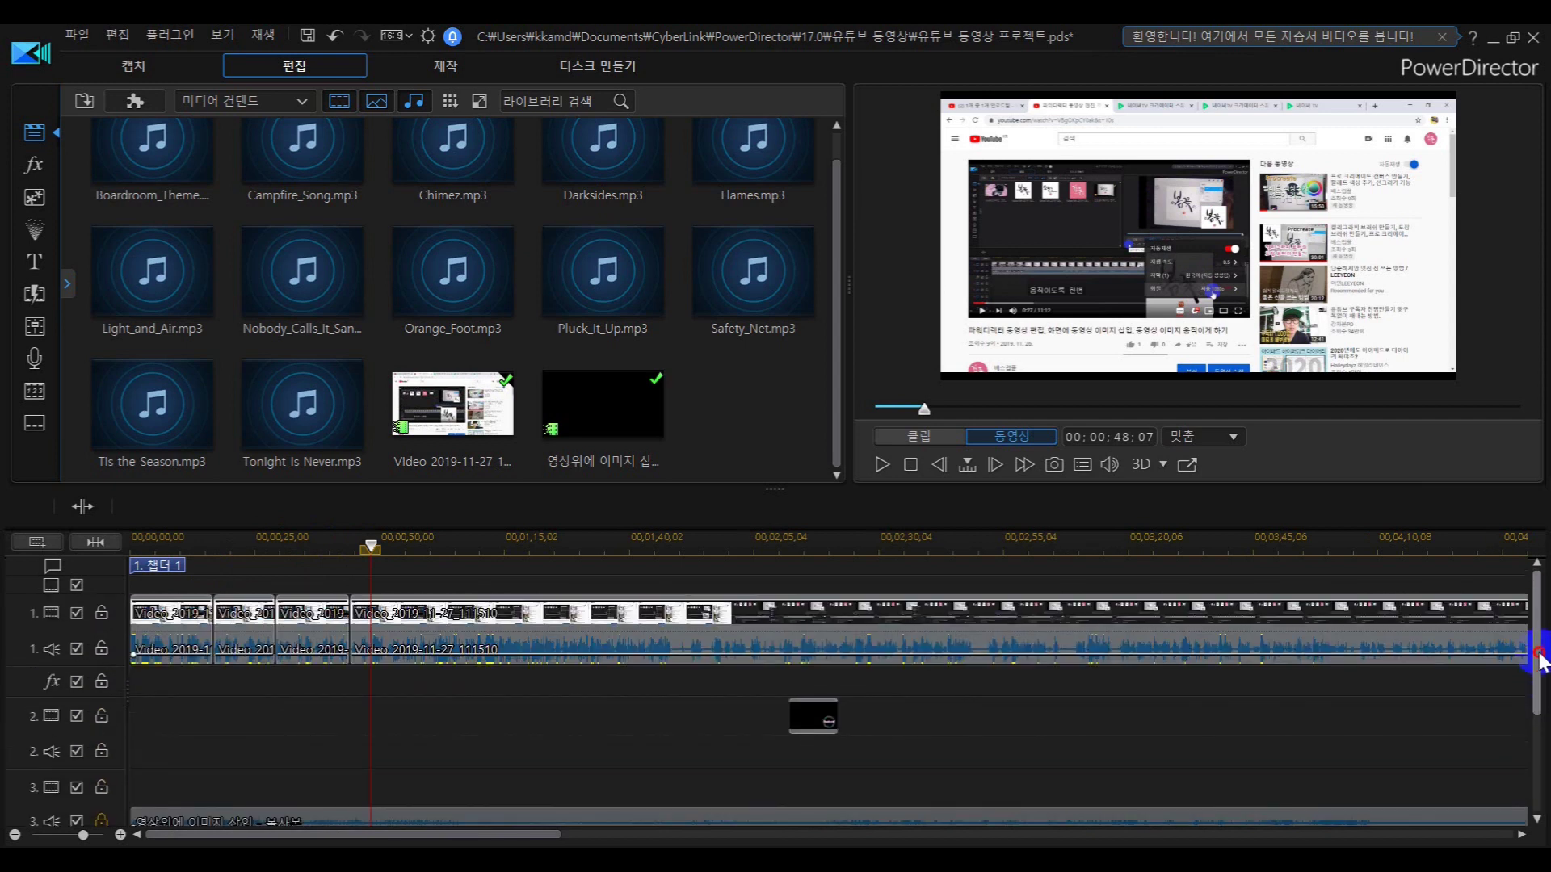
{"action": "left_click", "coordinate": [241, 623]}
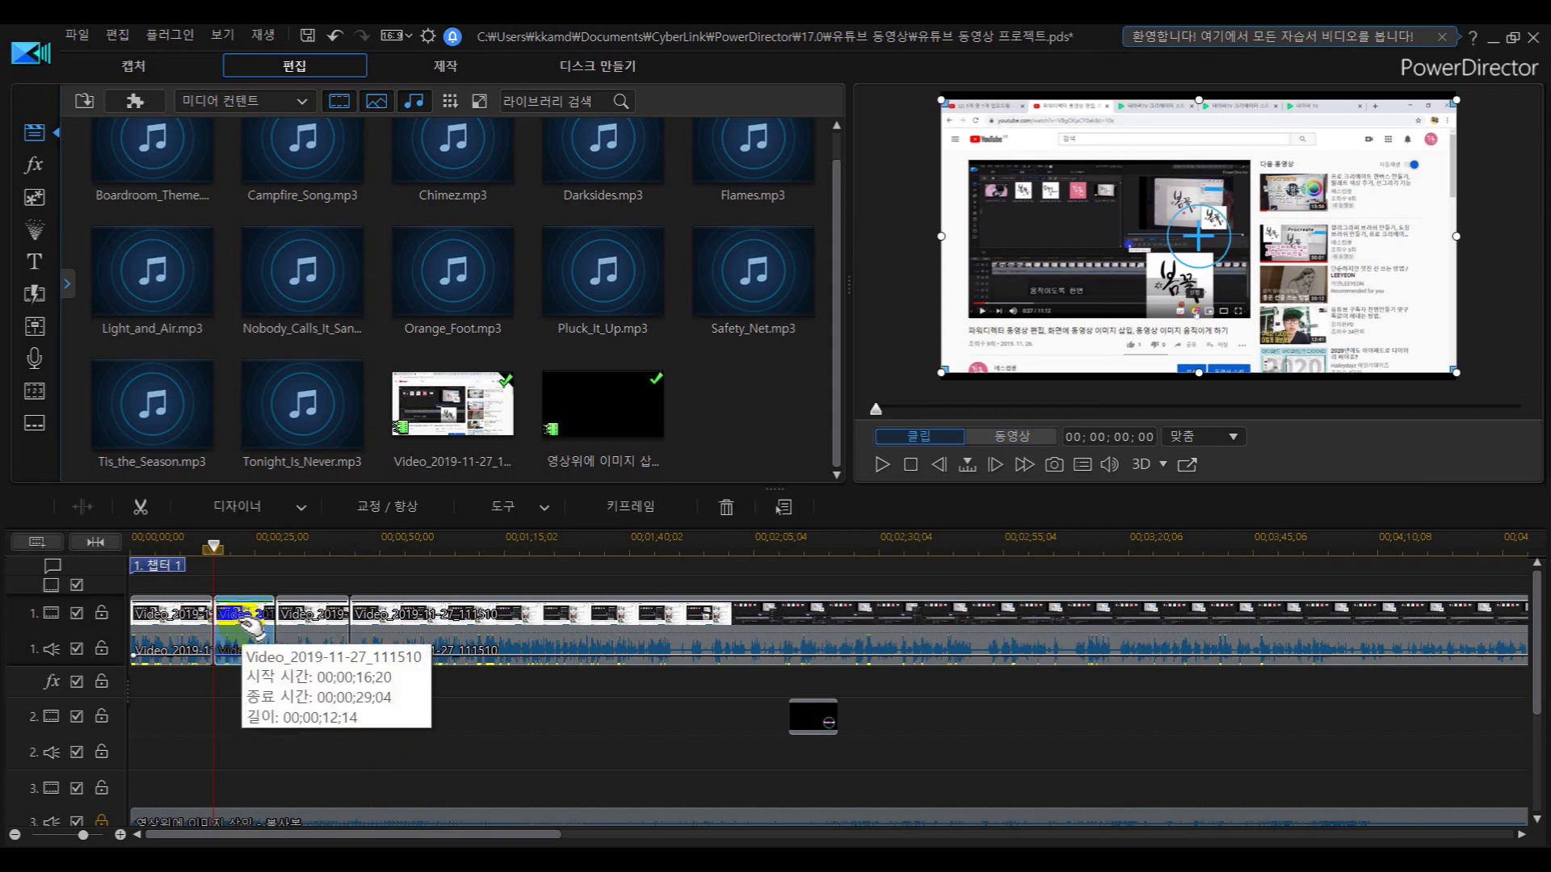
{"action": "key", "text": "Delete"}
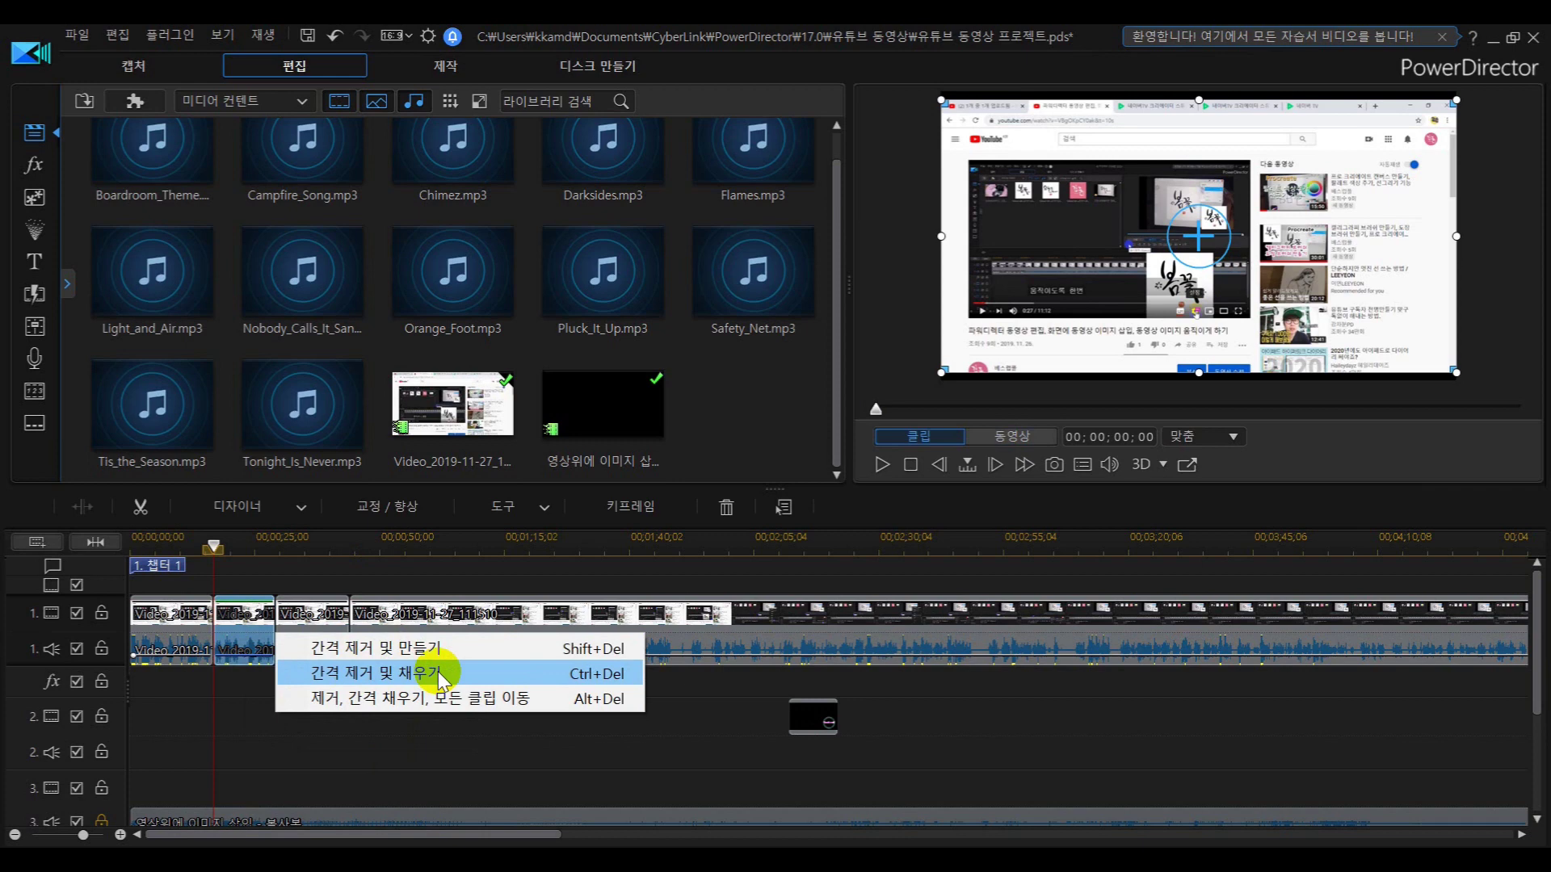
{"action": "left_click", "coordinate": [250, 684]}
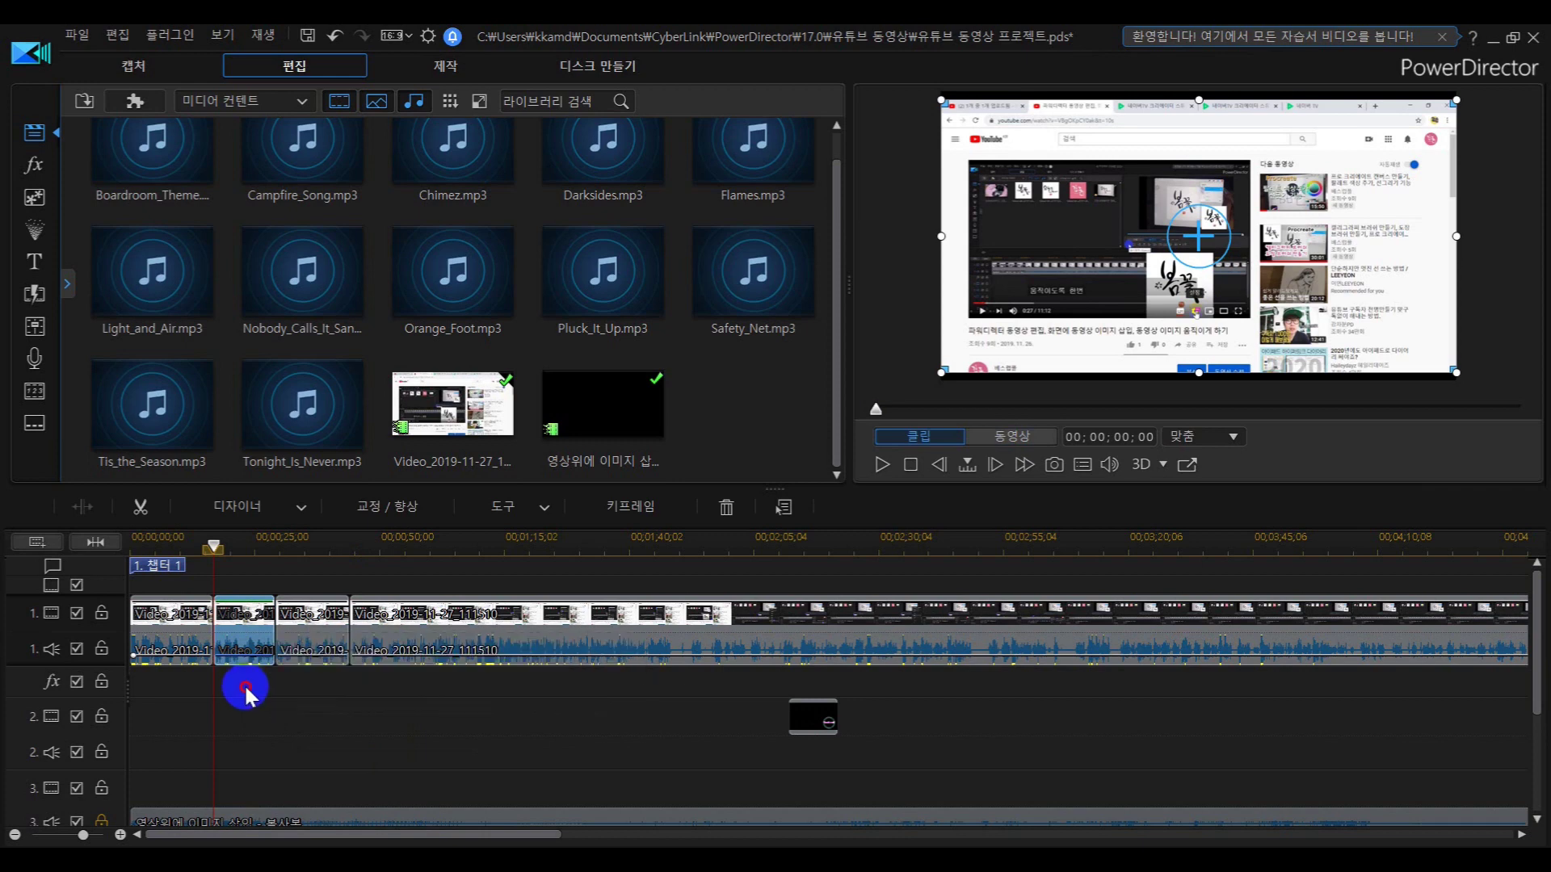
Remove the second segment on track 1 while leaving an empty gap in its place.
{"action": "left_click", "coordinate": [241, 623]}
{"action": "right_click", "coordinate": [244, 632]}
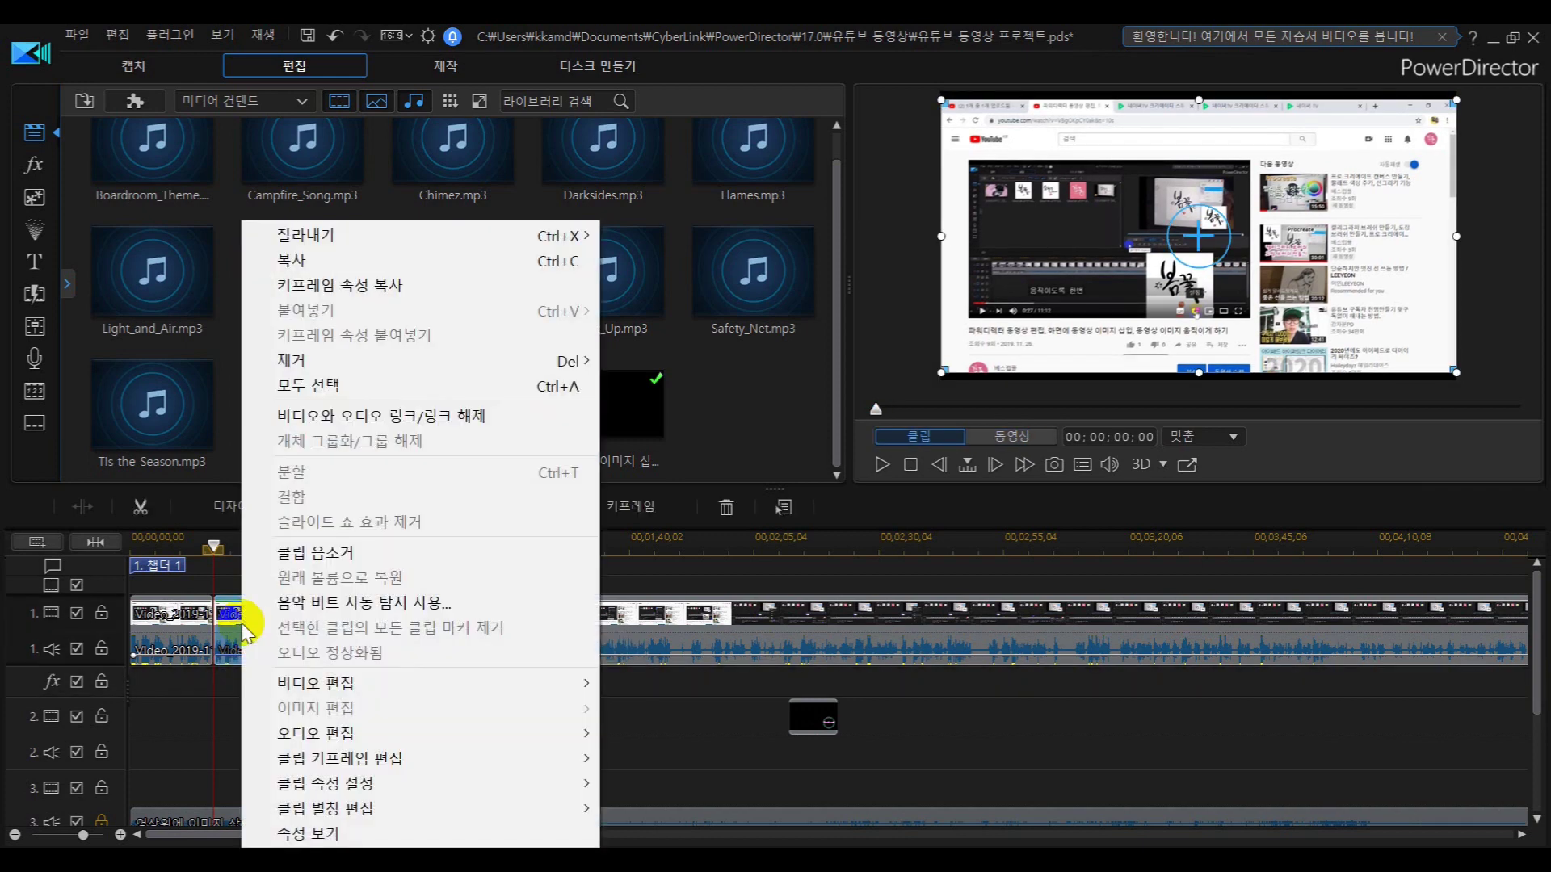
{"action": "mouse_move", "coordinate": [291, 365]}
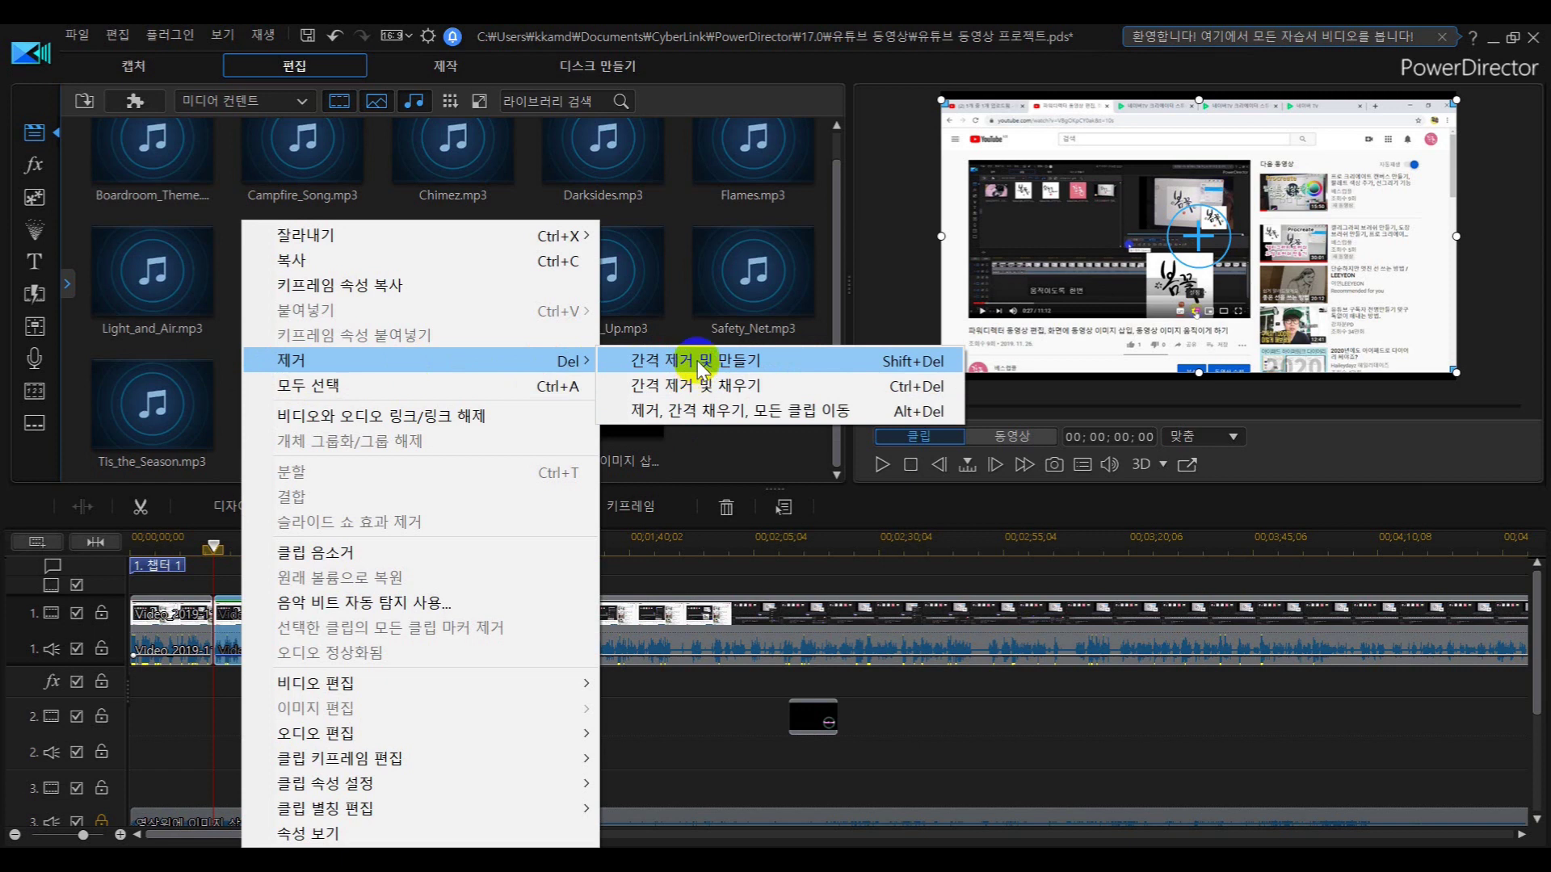
{"action": "left_click", "coordinate": [717, 707]}
{"action": "left_click", "coordinate": [679, 725]}
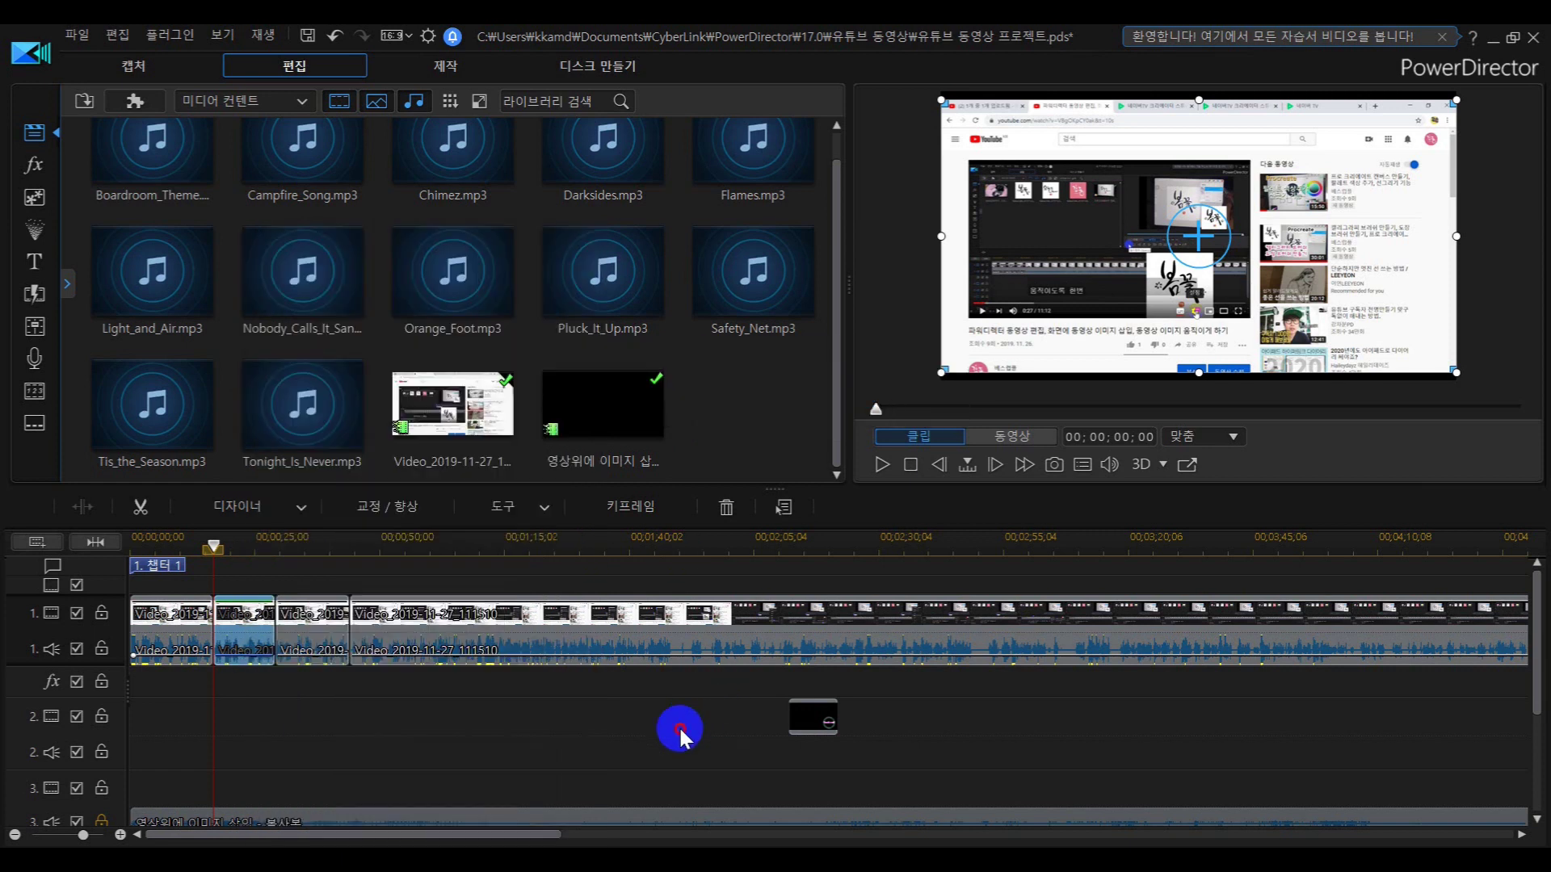
{"action": "left_click", "coordinate": [235, 629]}
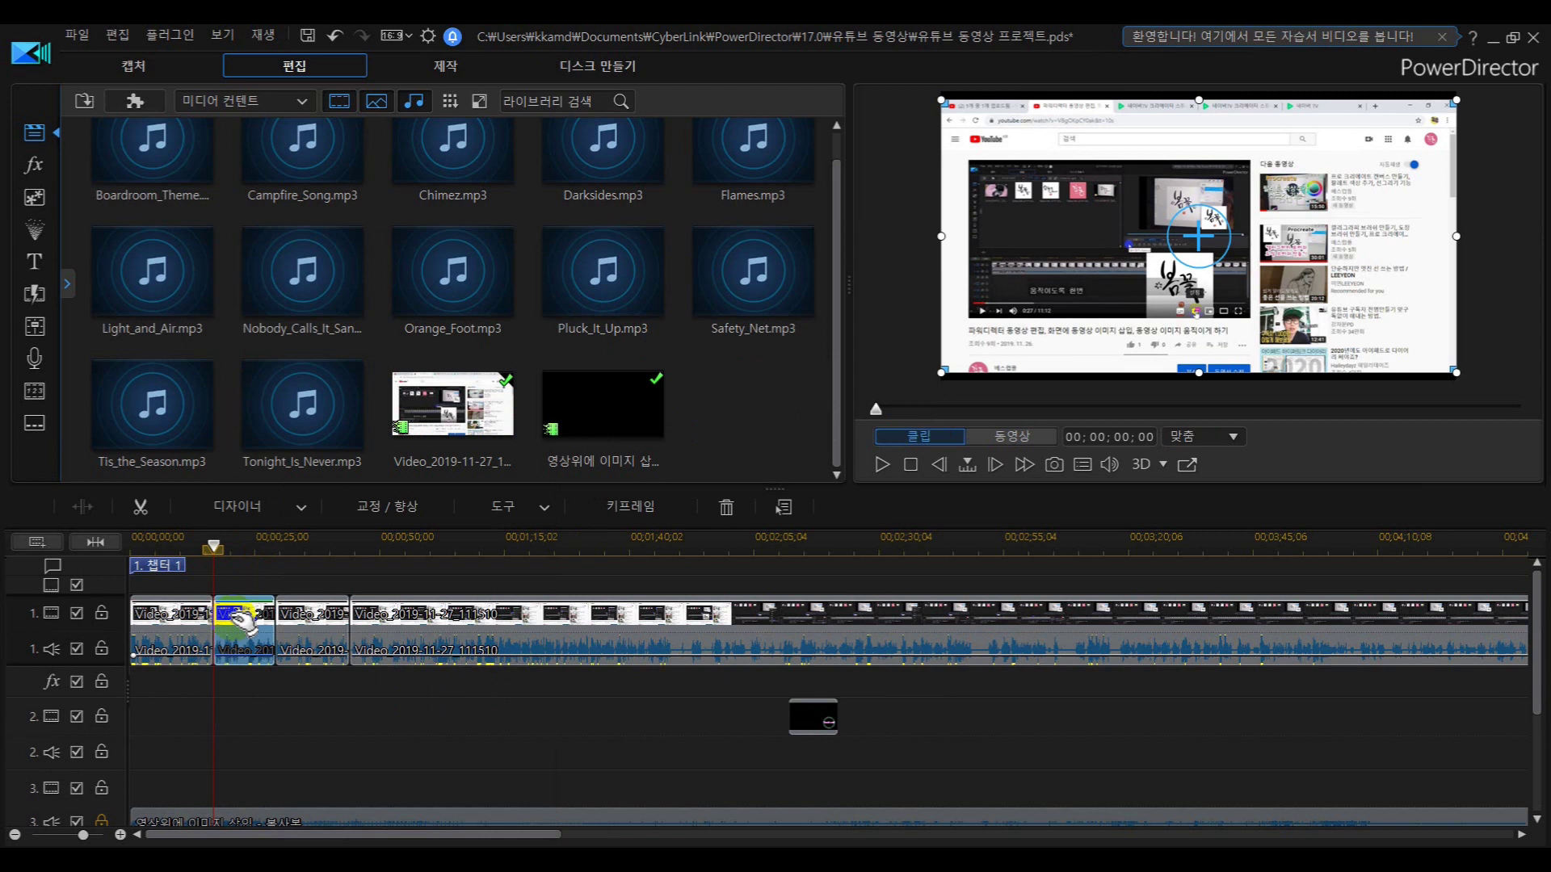
{"action": "key", "text": "Delete"}
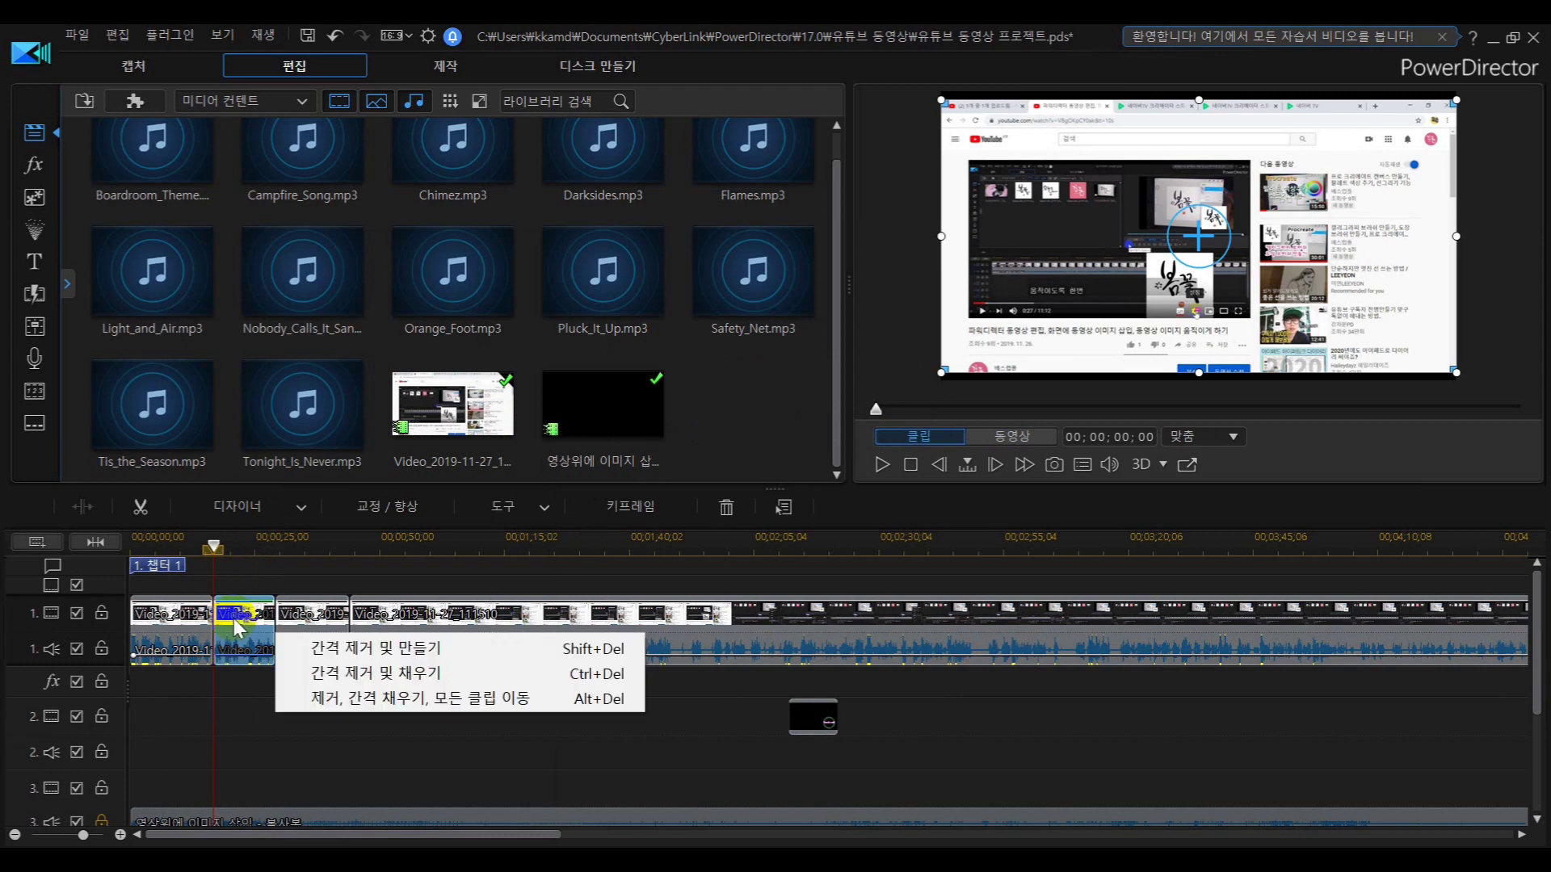
{"action": "left_click", "coordinate": [315, 650]}
Move the segment after the gap on track 1 back so that it starts at 00;00;16;20, directly behind the first clip.
{"action": "left_click", "coordinate": [226, 632]}
{"action": "left_click_drag", "start_coordinate": [283, 638], "coordinate": [221, 618]}
{"action": "left_click", "coordinate": [220, 610]}
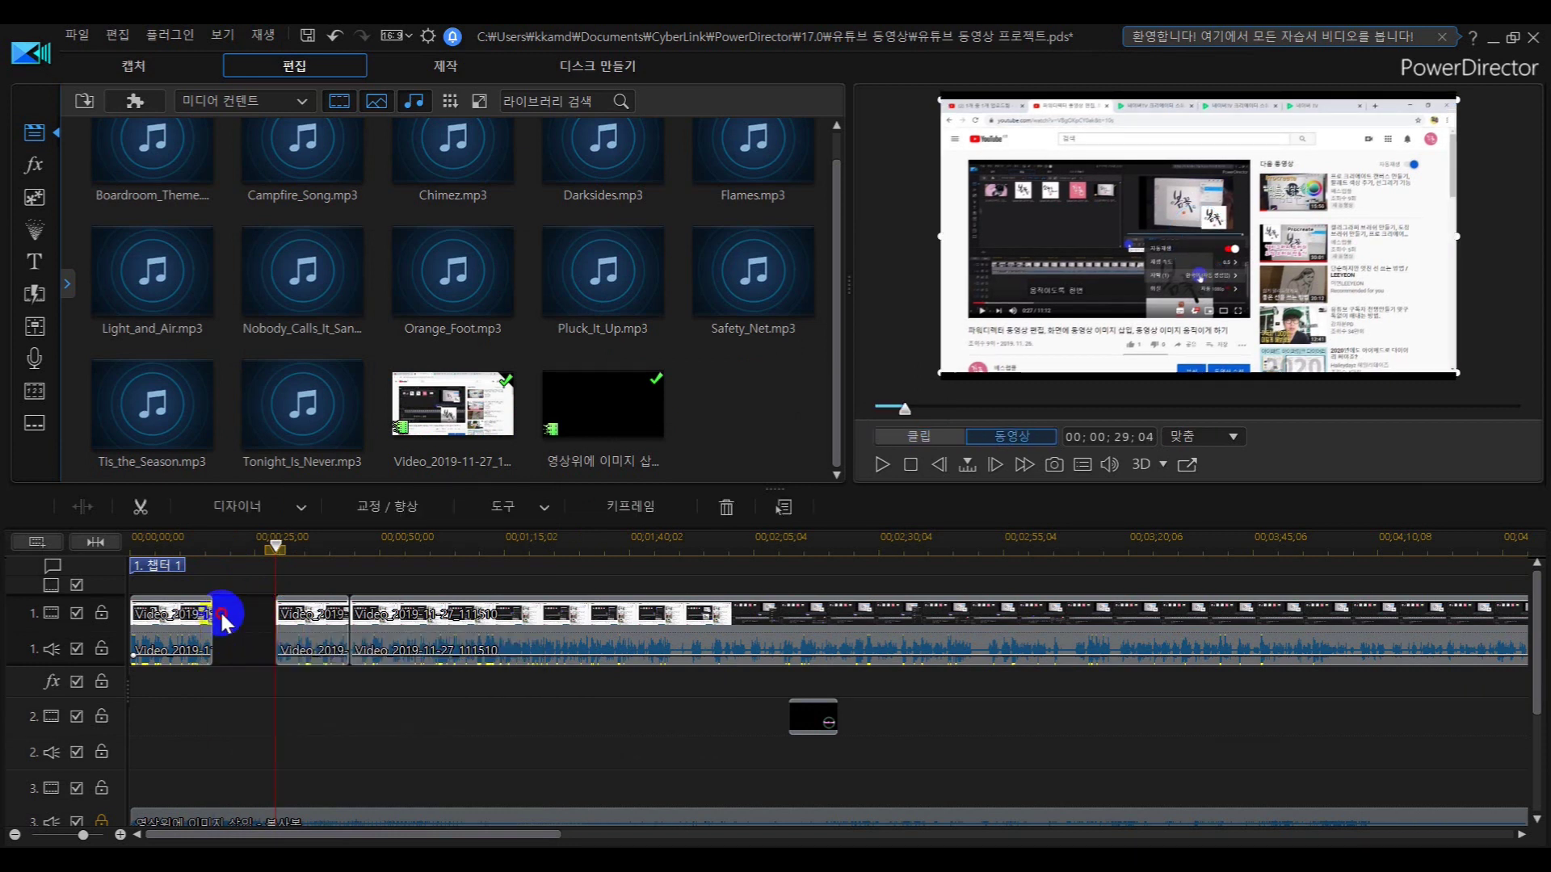
{"action": "left_click_drag", "start_coordinate": [299, 638], "coordinate": [230, 635]}
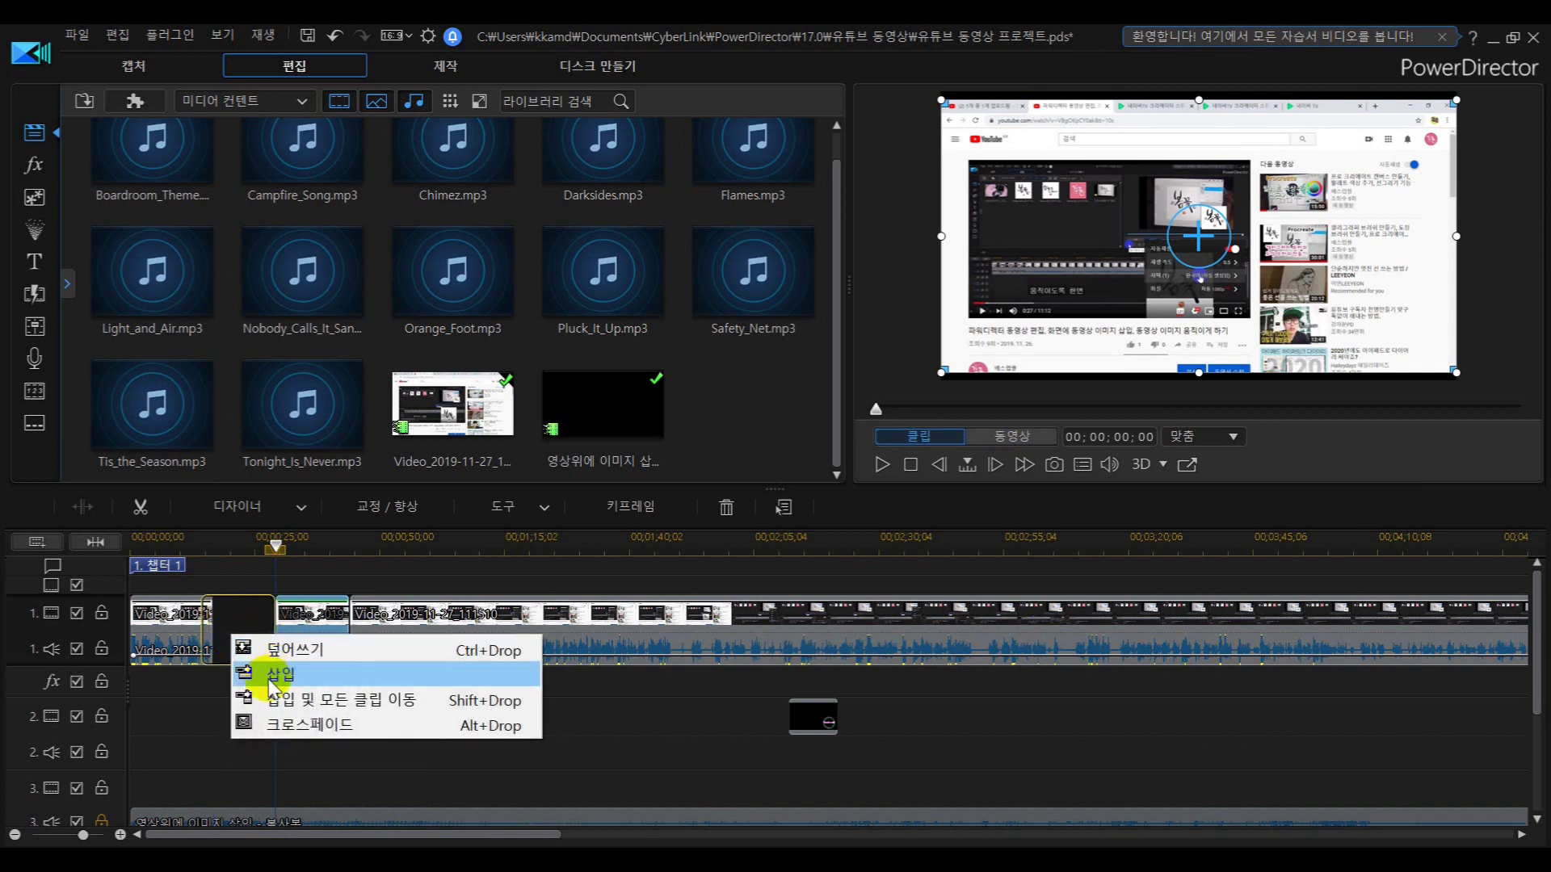
{"action": "left_click", "coordinate": [198, 700]}
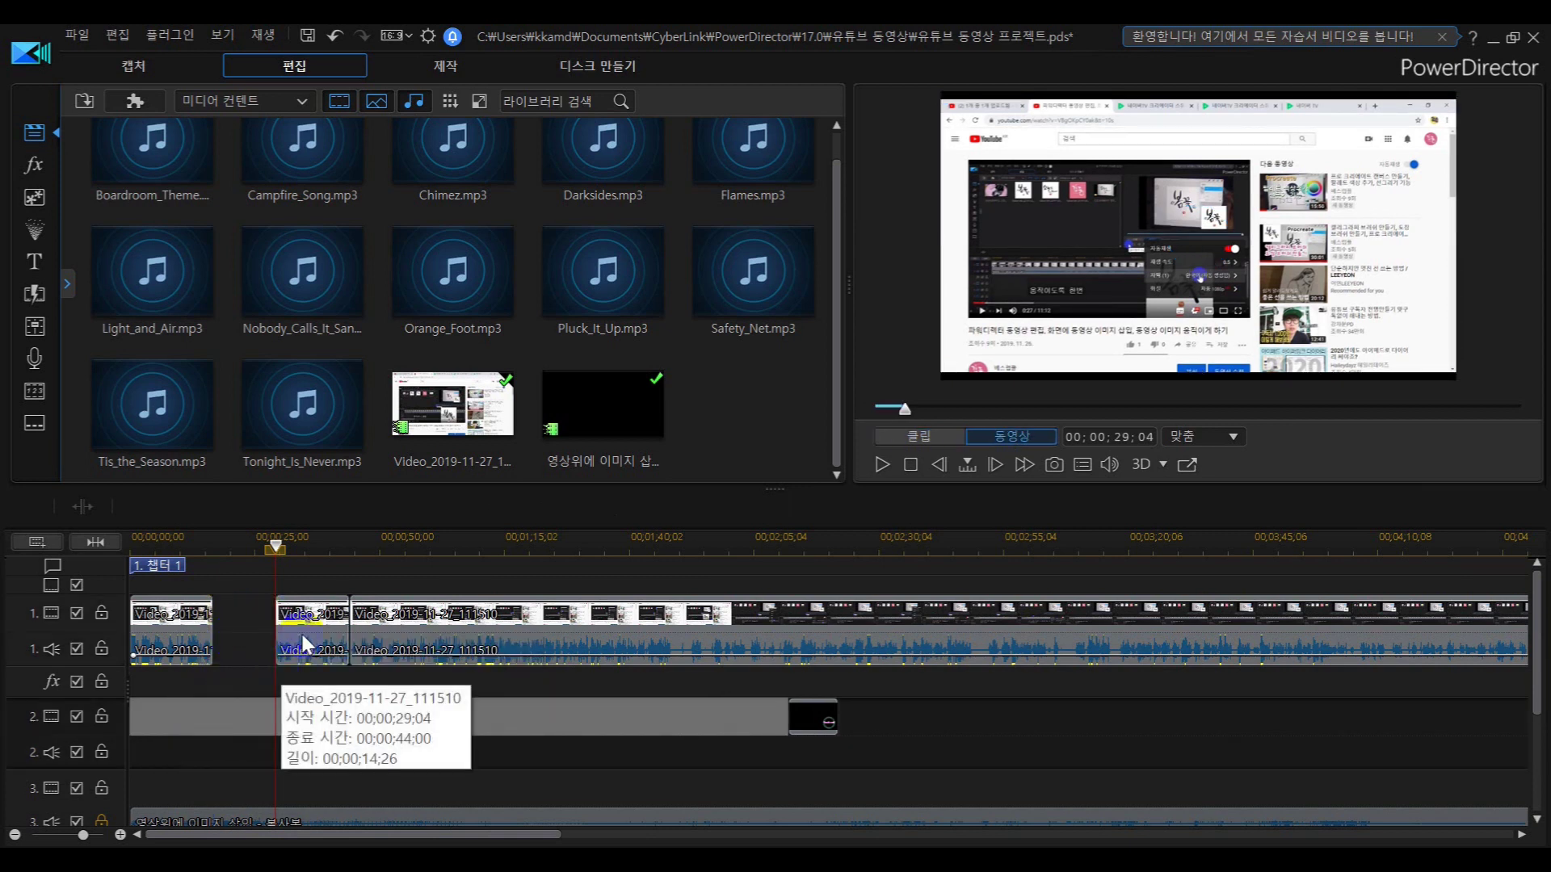
{"action": "left_click_drag", "start_coordinate": [300, 632], "coordinate": [232, 665]}
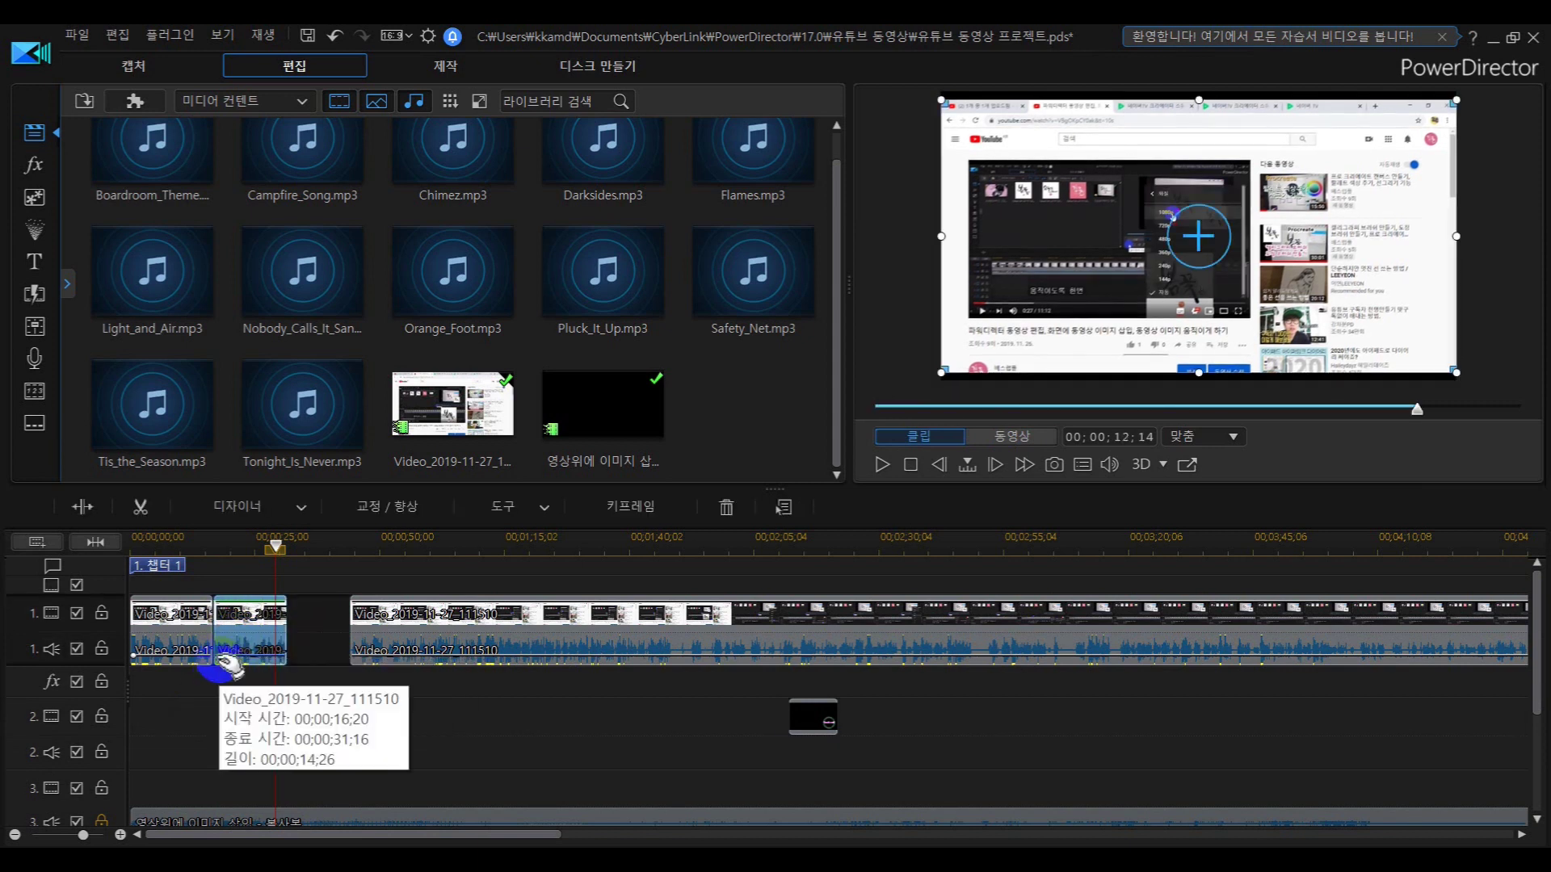
{"action": "left_click", "coordinate": [246, 620]}
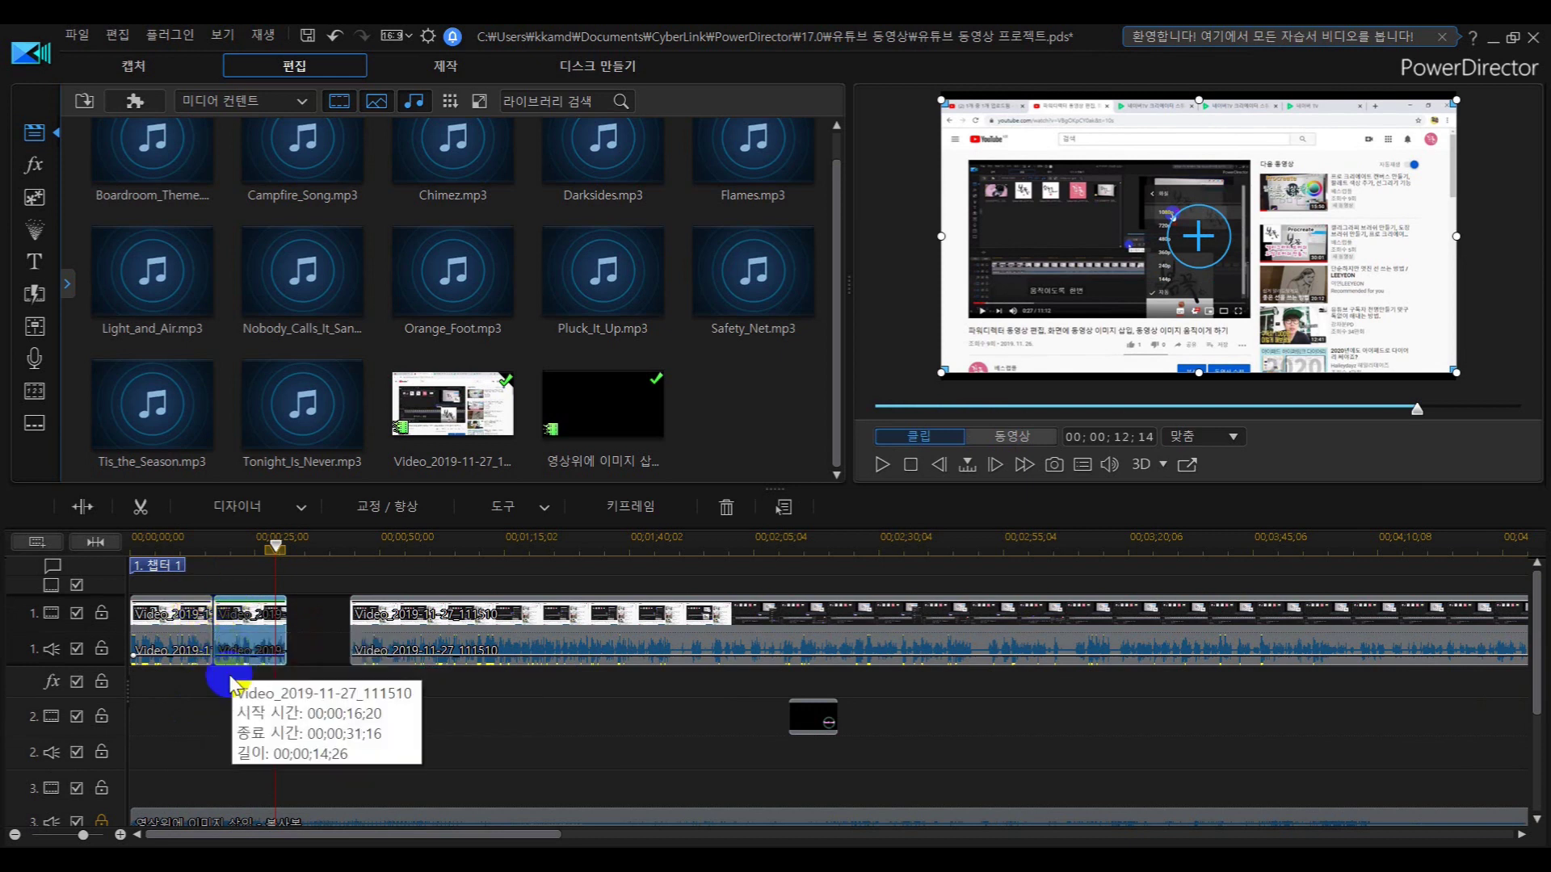
Try dropping the segment after the gap over the end of the first clip with the Insert option, undoing each insertion.
{"action": "left_click_drag", "start_coordinate": [260, 640], "coordinate": [226, 626]}
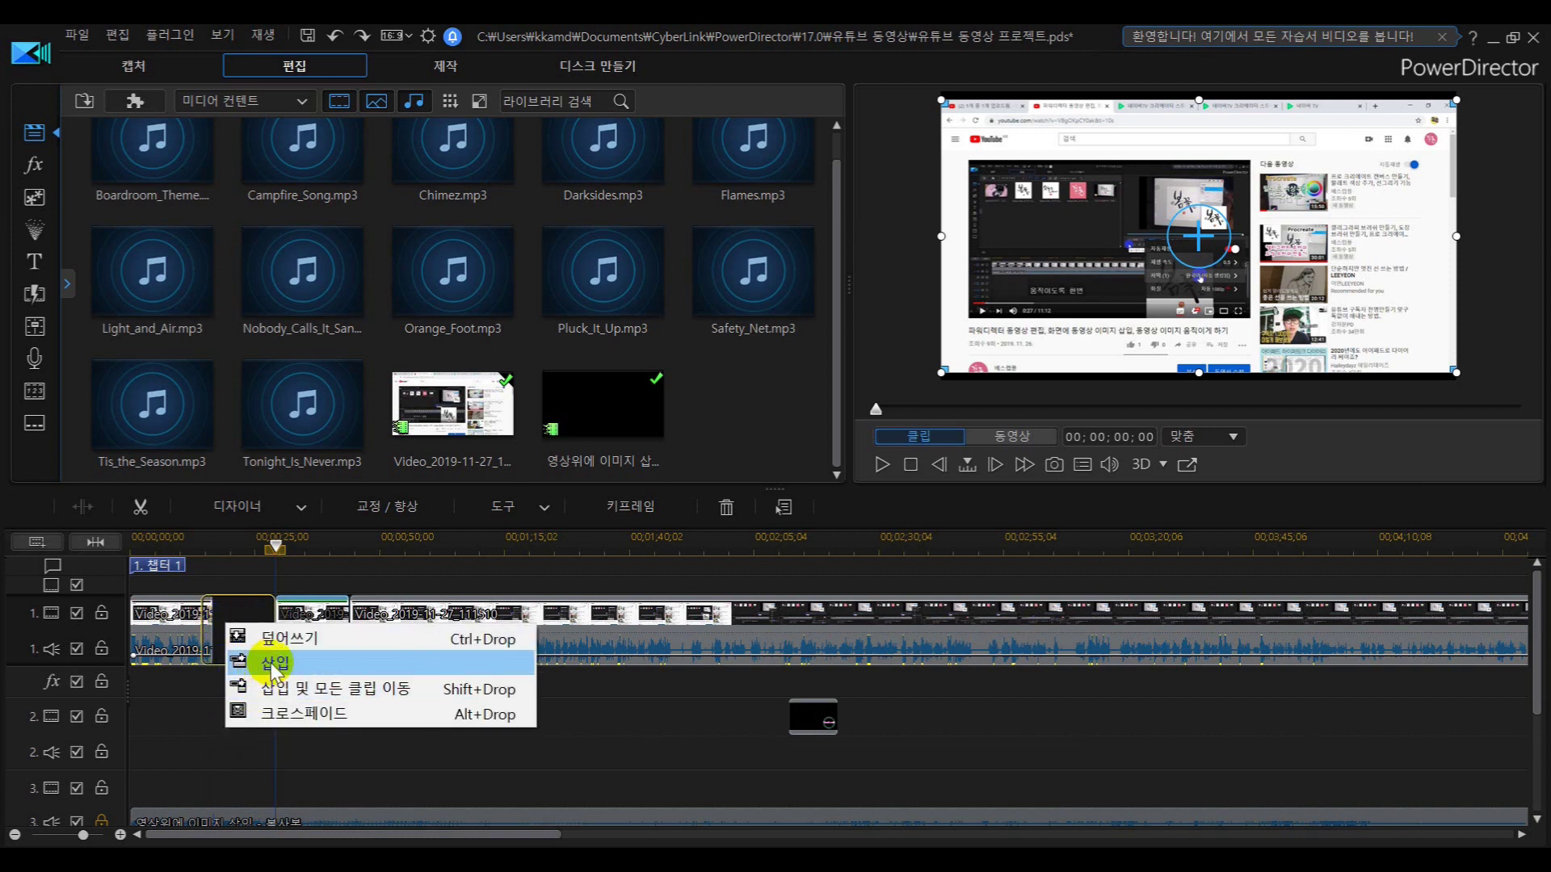
{"action": "left_click", "coordinate": [273, 668]}
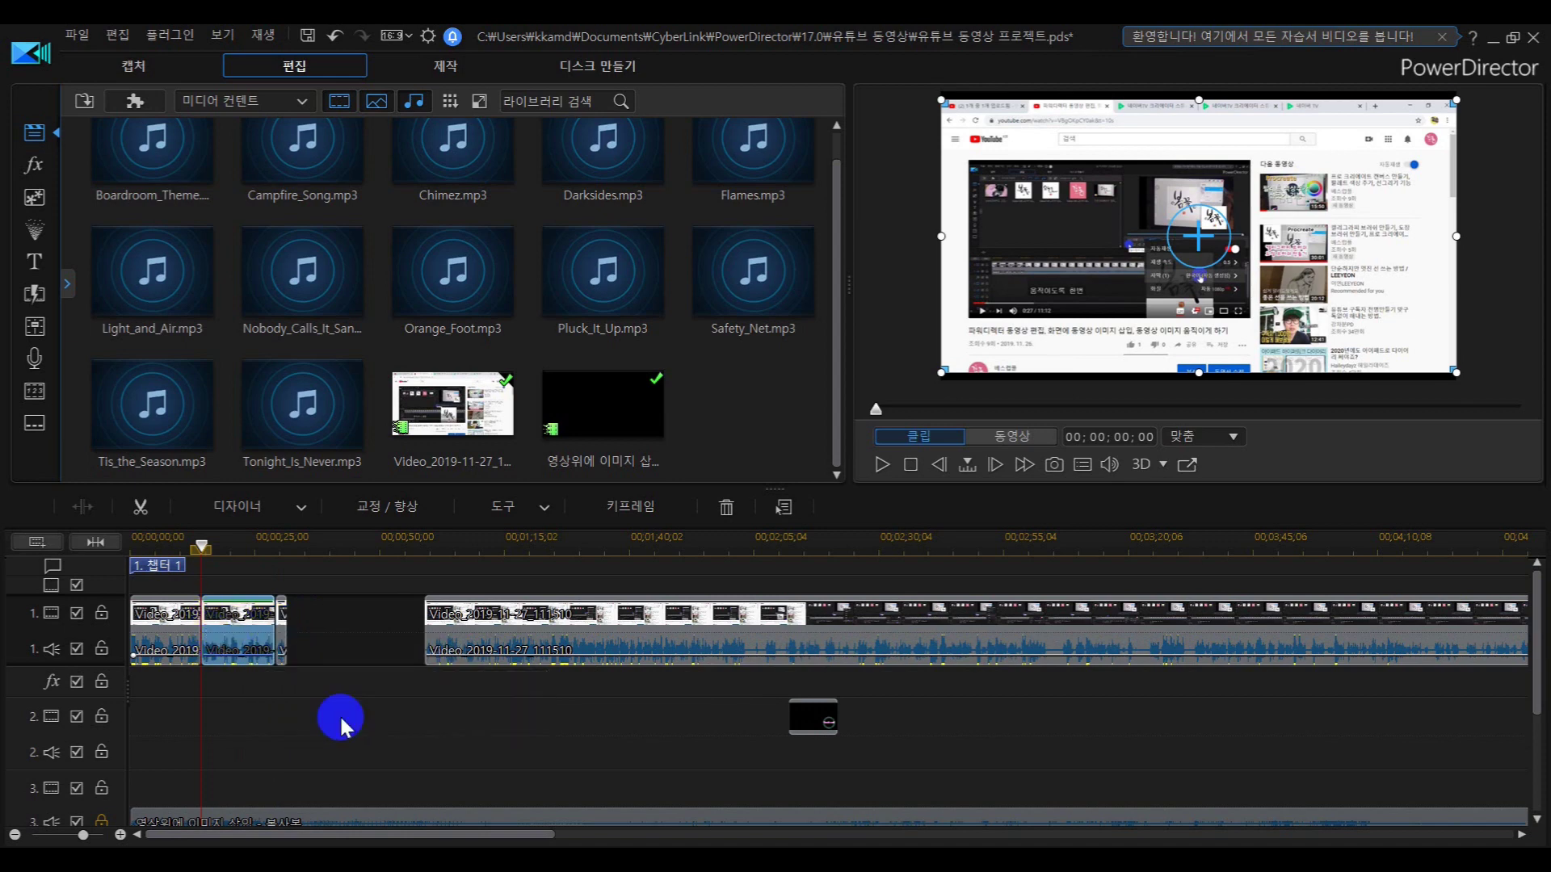
{"action": "key", "text": "ctrl+z"}
{"action": "left_click_drag", "start_coordinate": [332, 664], "coordinate": [234, 642]}
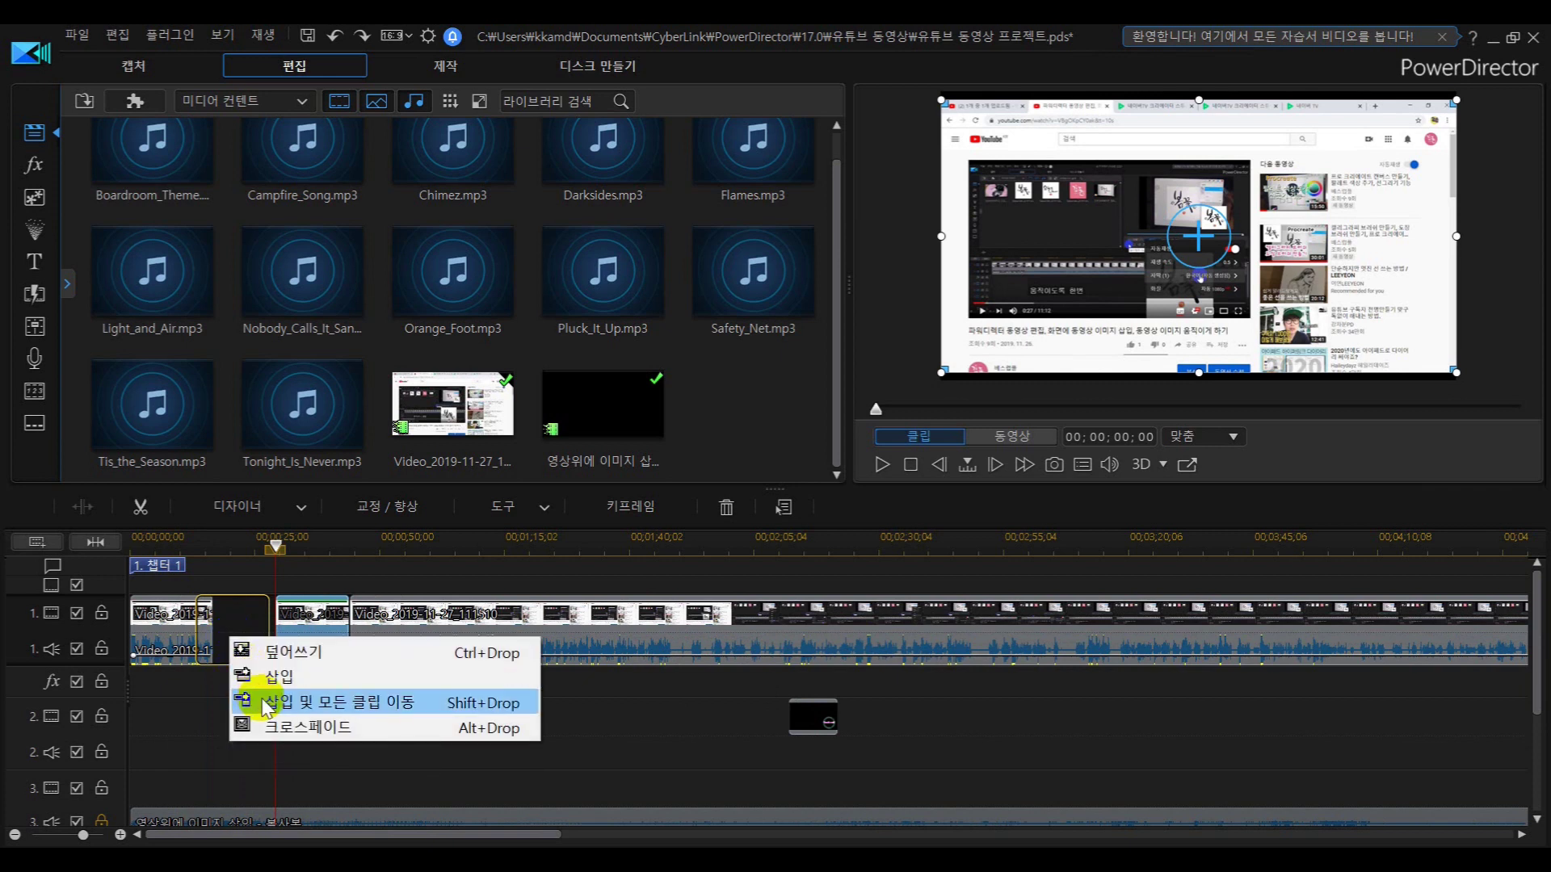
{"action": "left_click", "coordinate": [222, 633]}
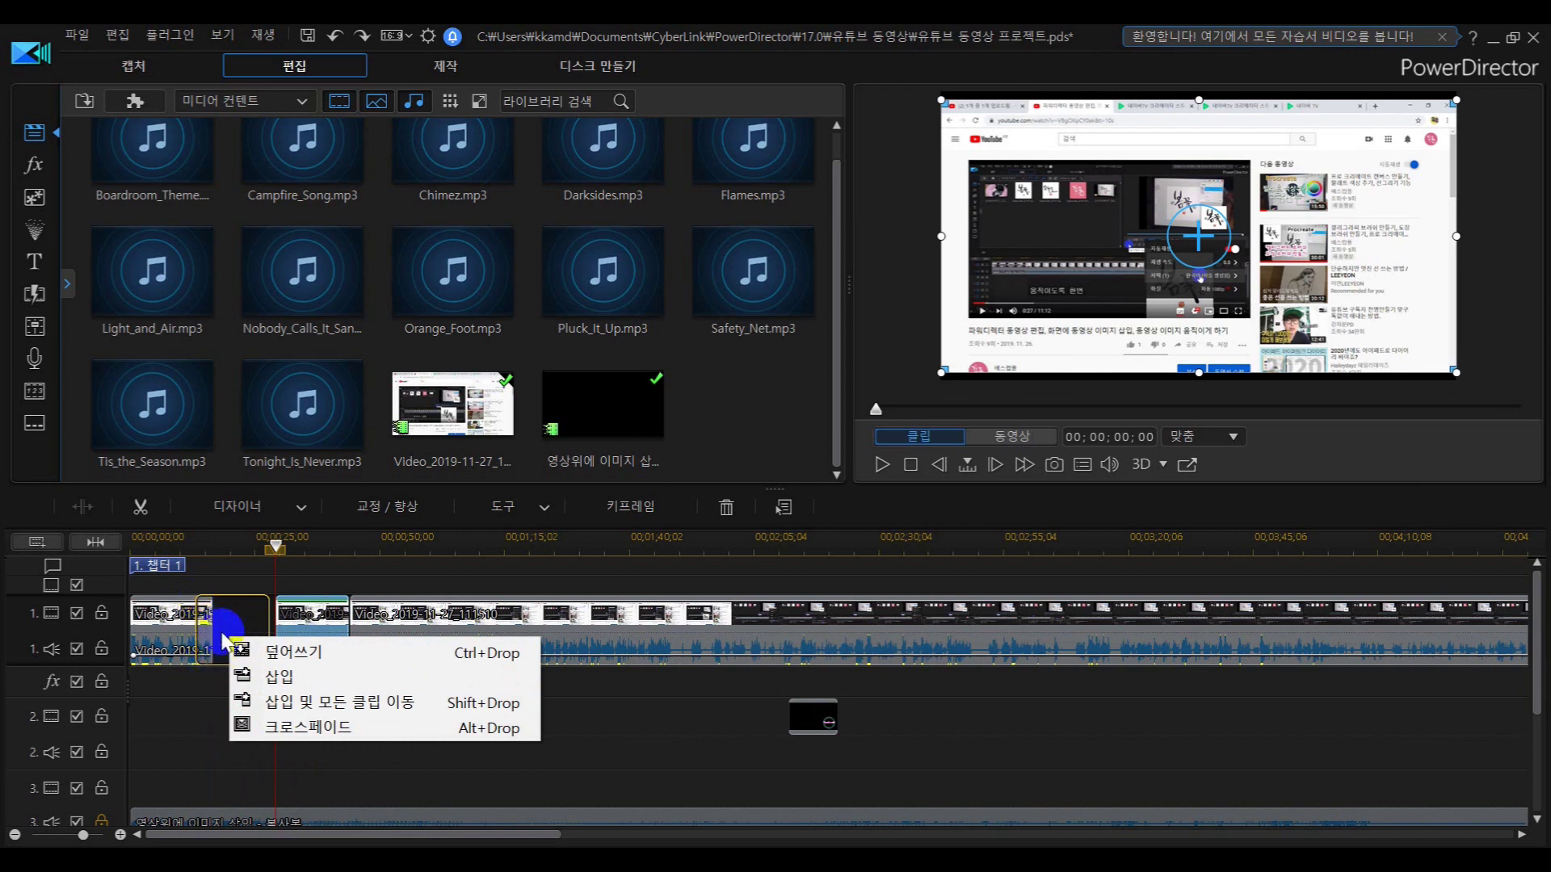
{"action": "left_click", "coordinate": [300, 614]}
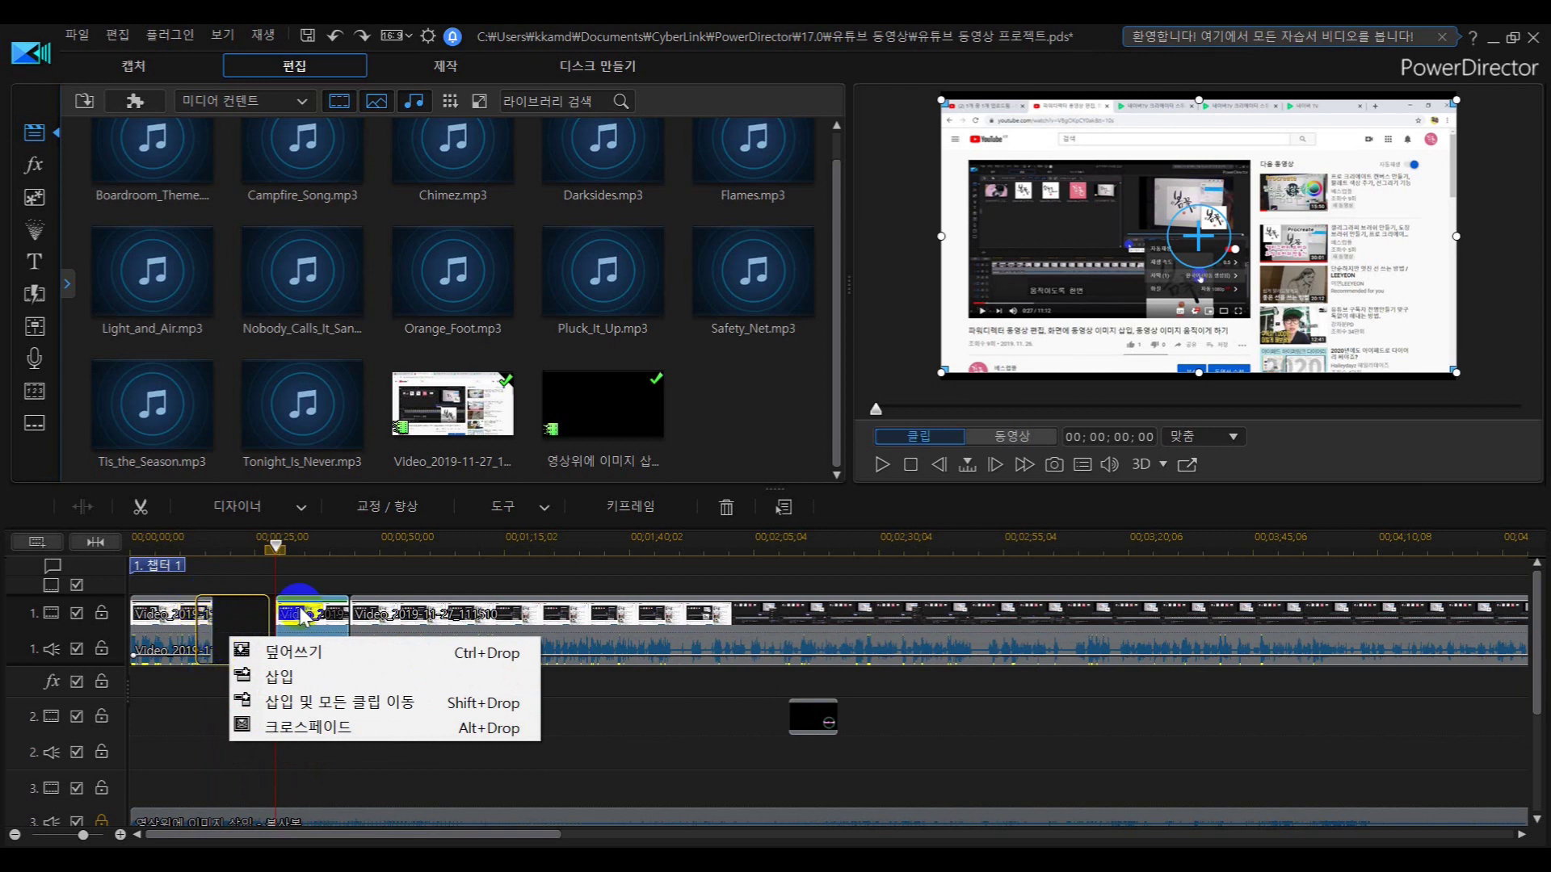
{"action": "left_click", "coordinate": [278, 685]}
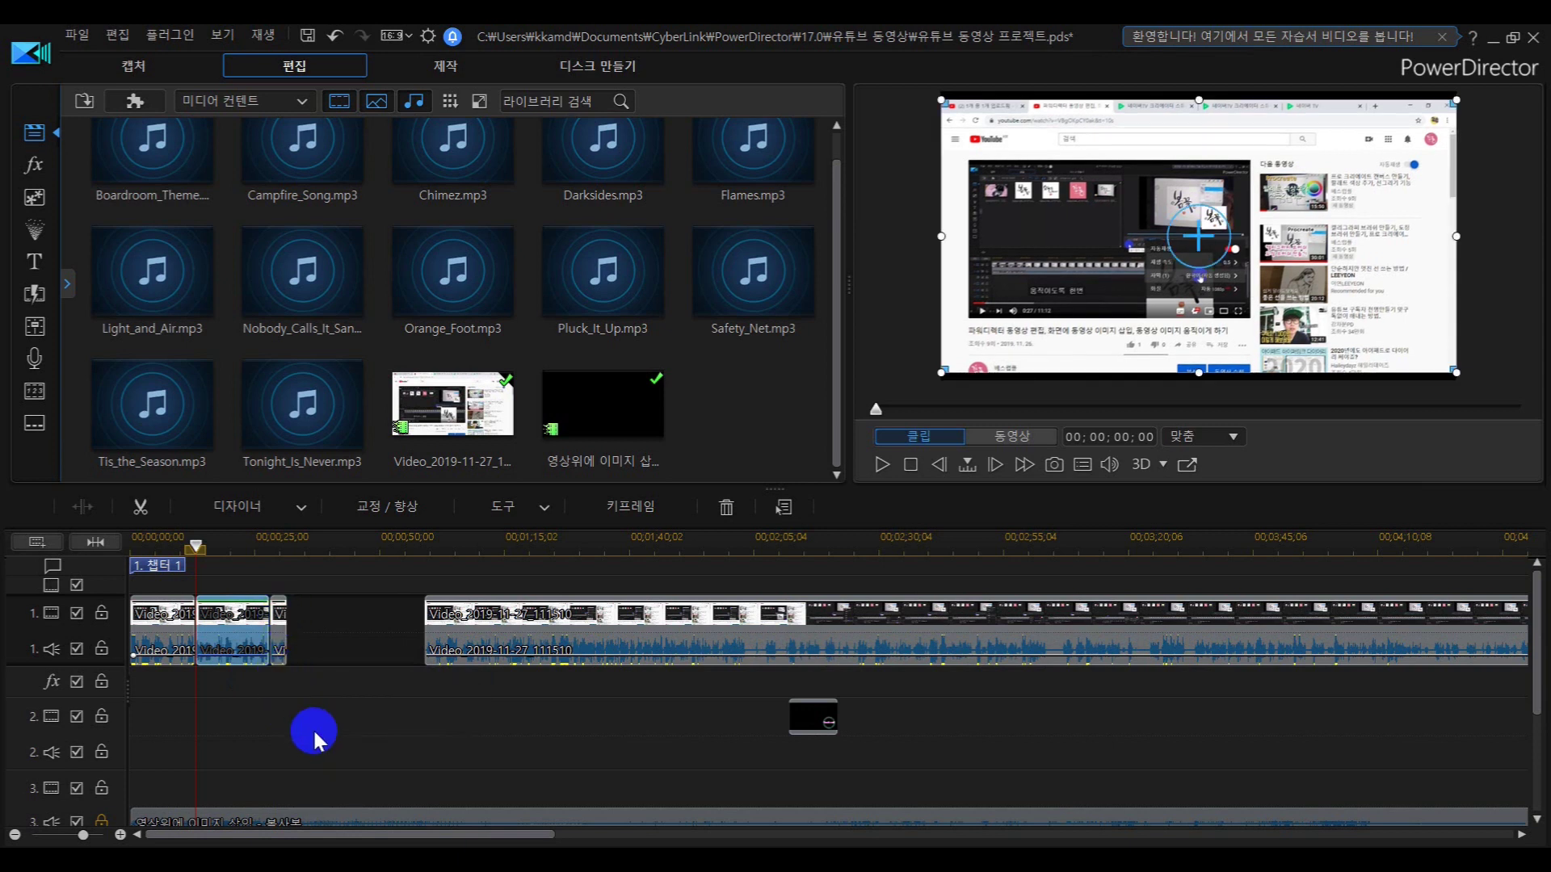
{"action": "key", "text": "ctrl+z"}
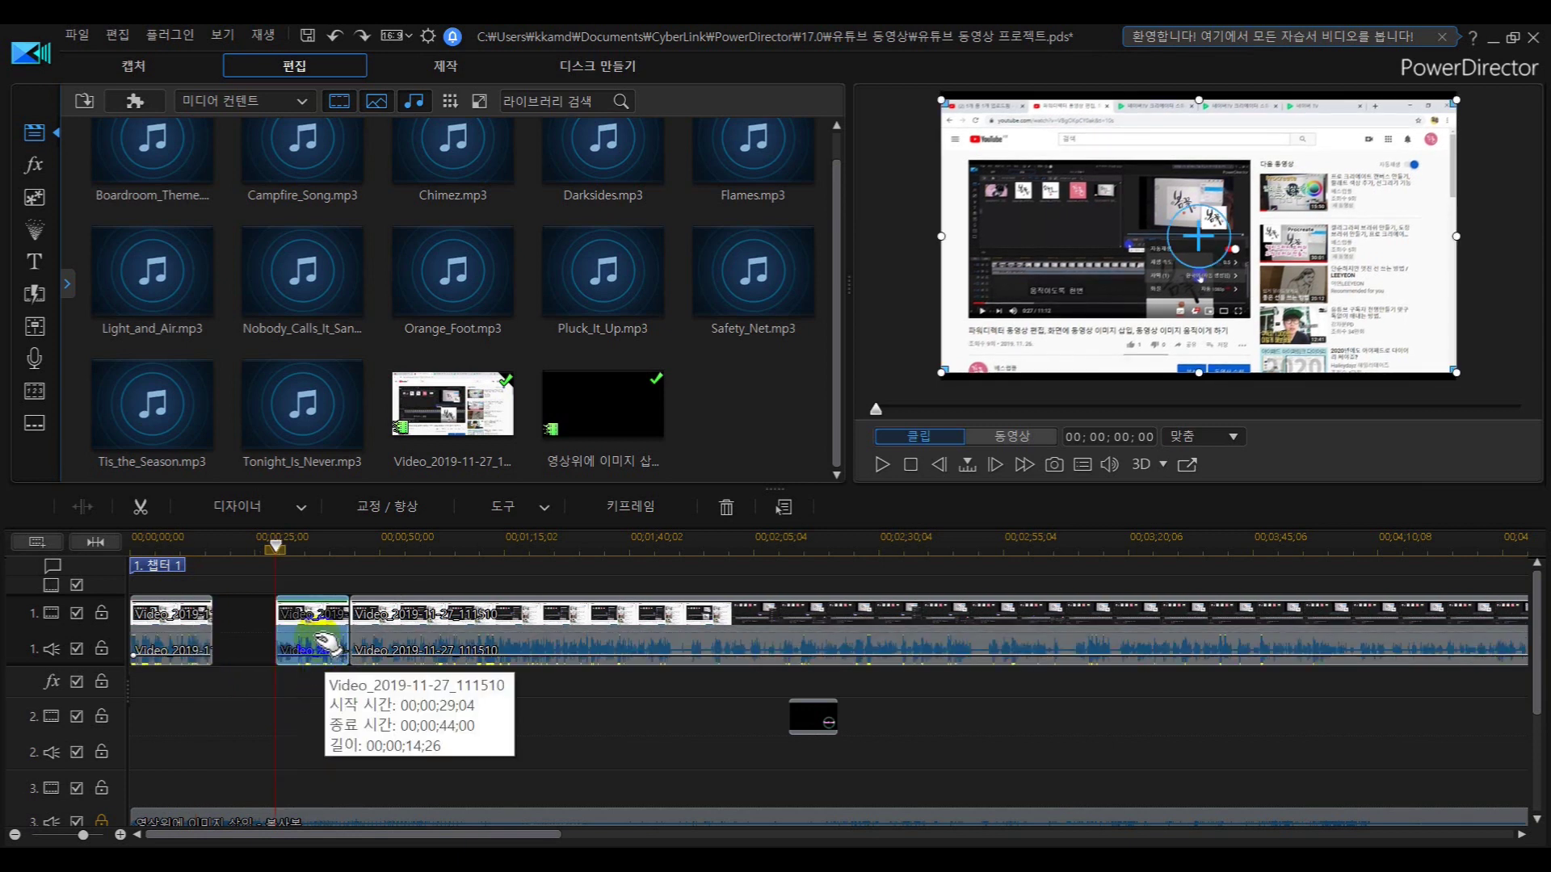
{"action": "left_click_drag", "start_coordinate": [327, 644], "coordinate": [246, 637]}
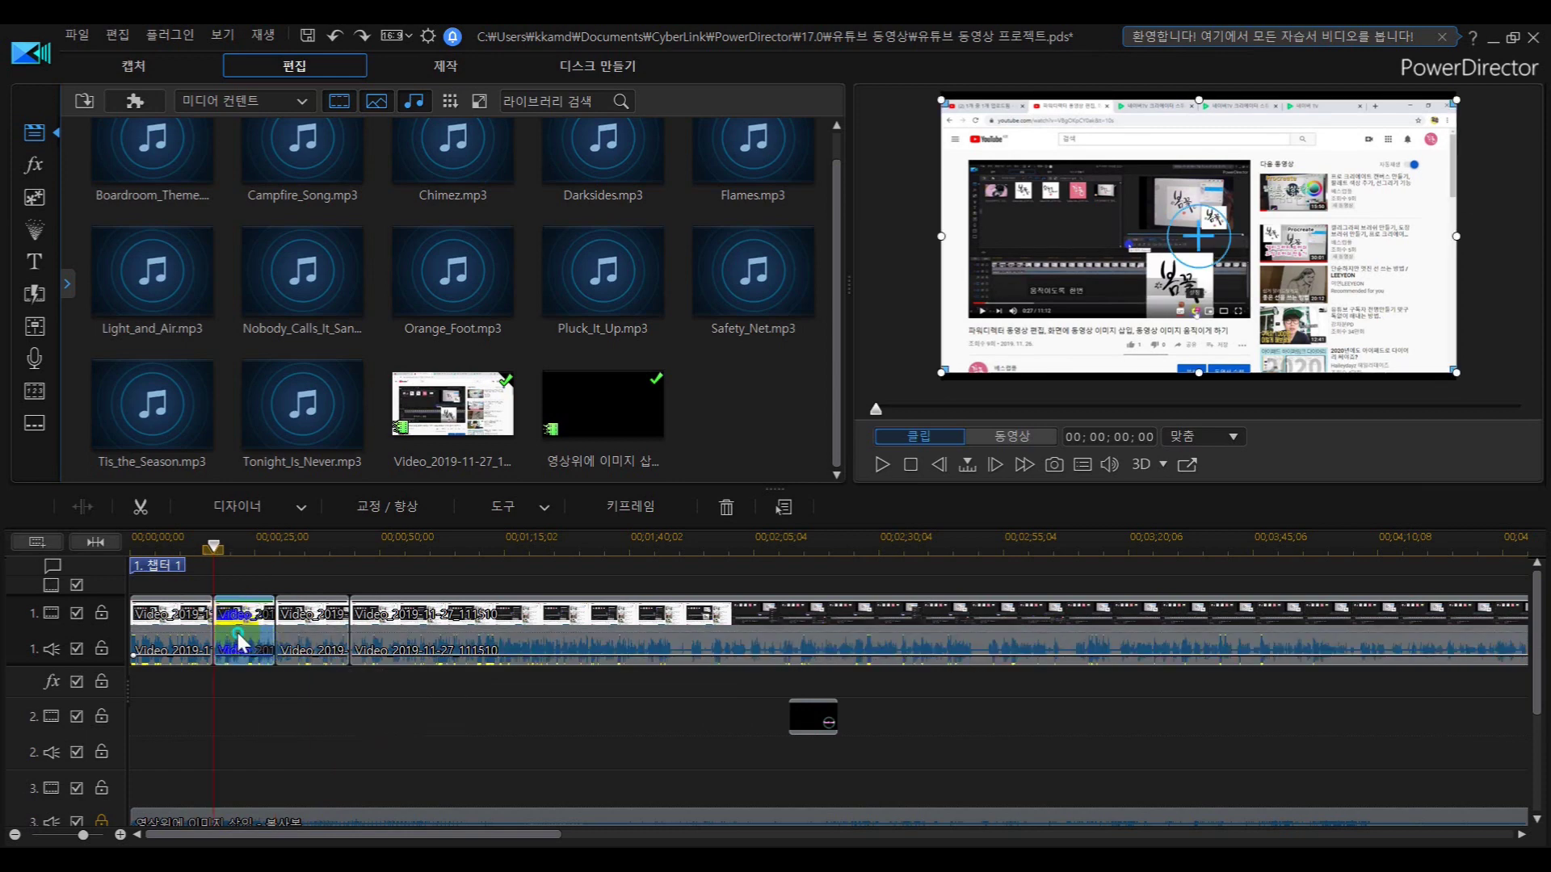
Remove the second segment on track 1 and fill the gap with the clips that follow it.
{"action": "right_click", "coordinate": [239, 644]}
{"action": "left_click", "coordinate": [236, 636]}
{"action": "key", "text": "Delete"}
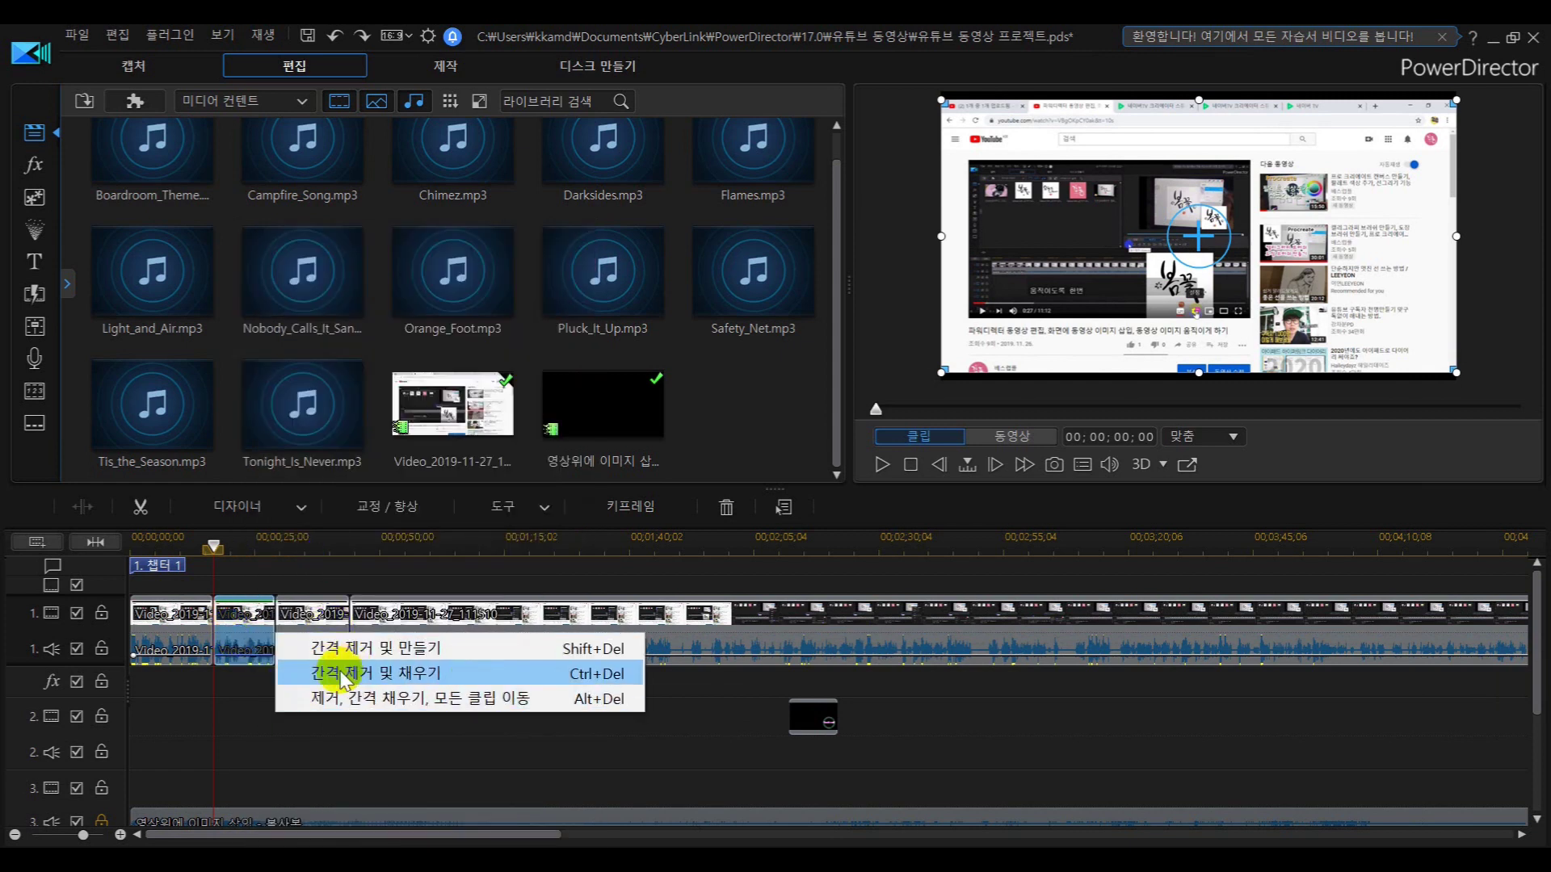
{"action": "left_click", "coordinate": [406, 674]}
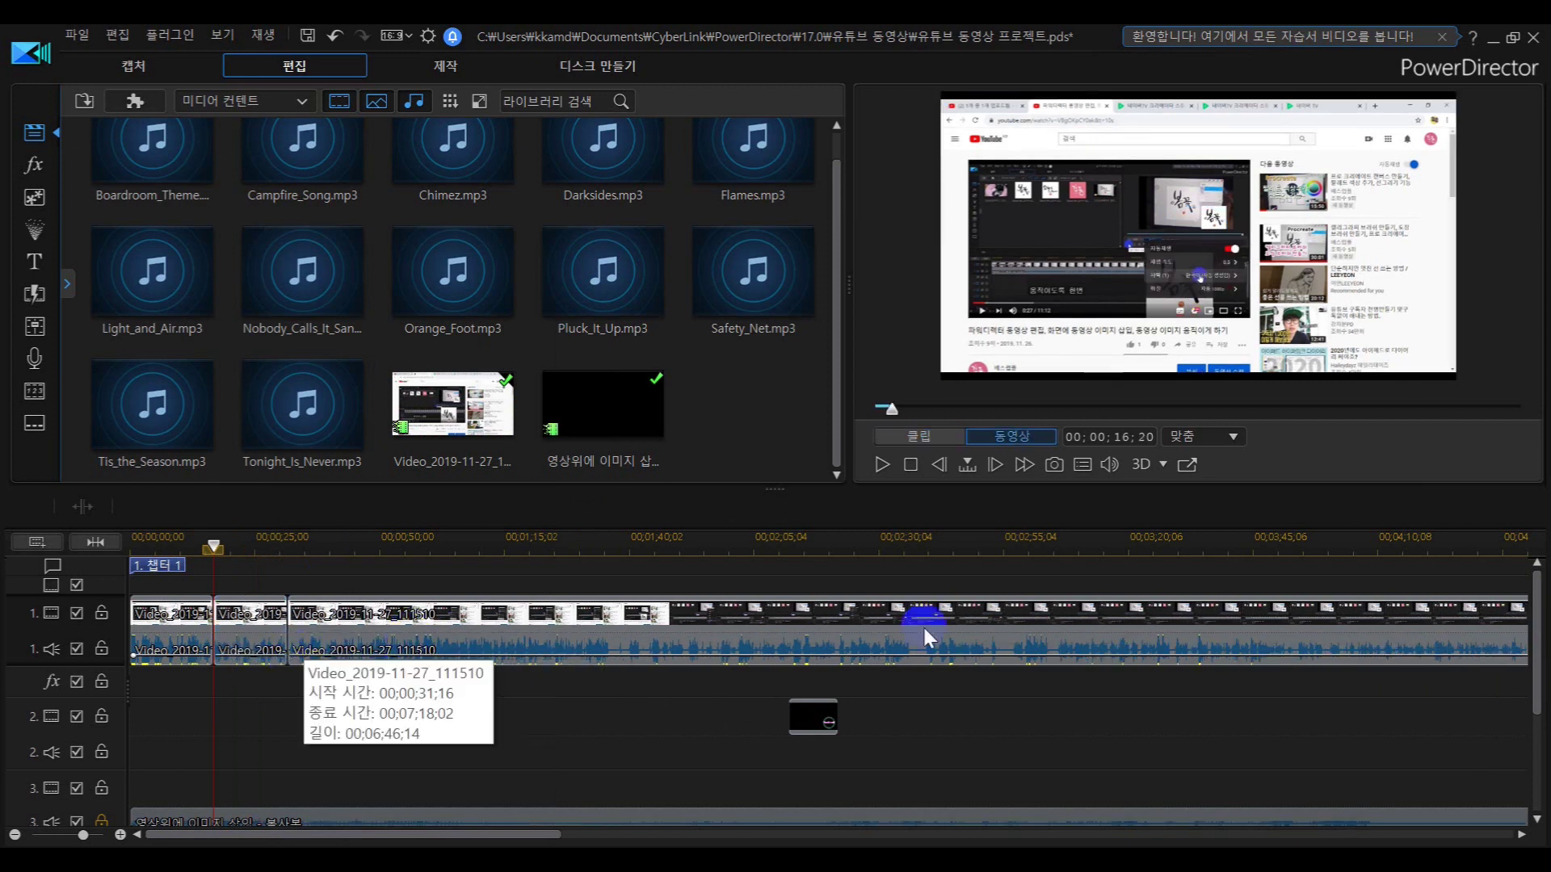
Select the segment starting at 00;00;16;20 on track 1 and examine its removal options without applying any.
{"action": "left_click", "coordinate": [267, 663]}
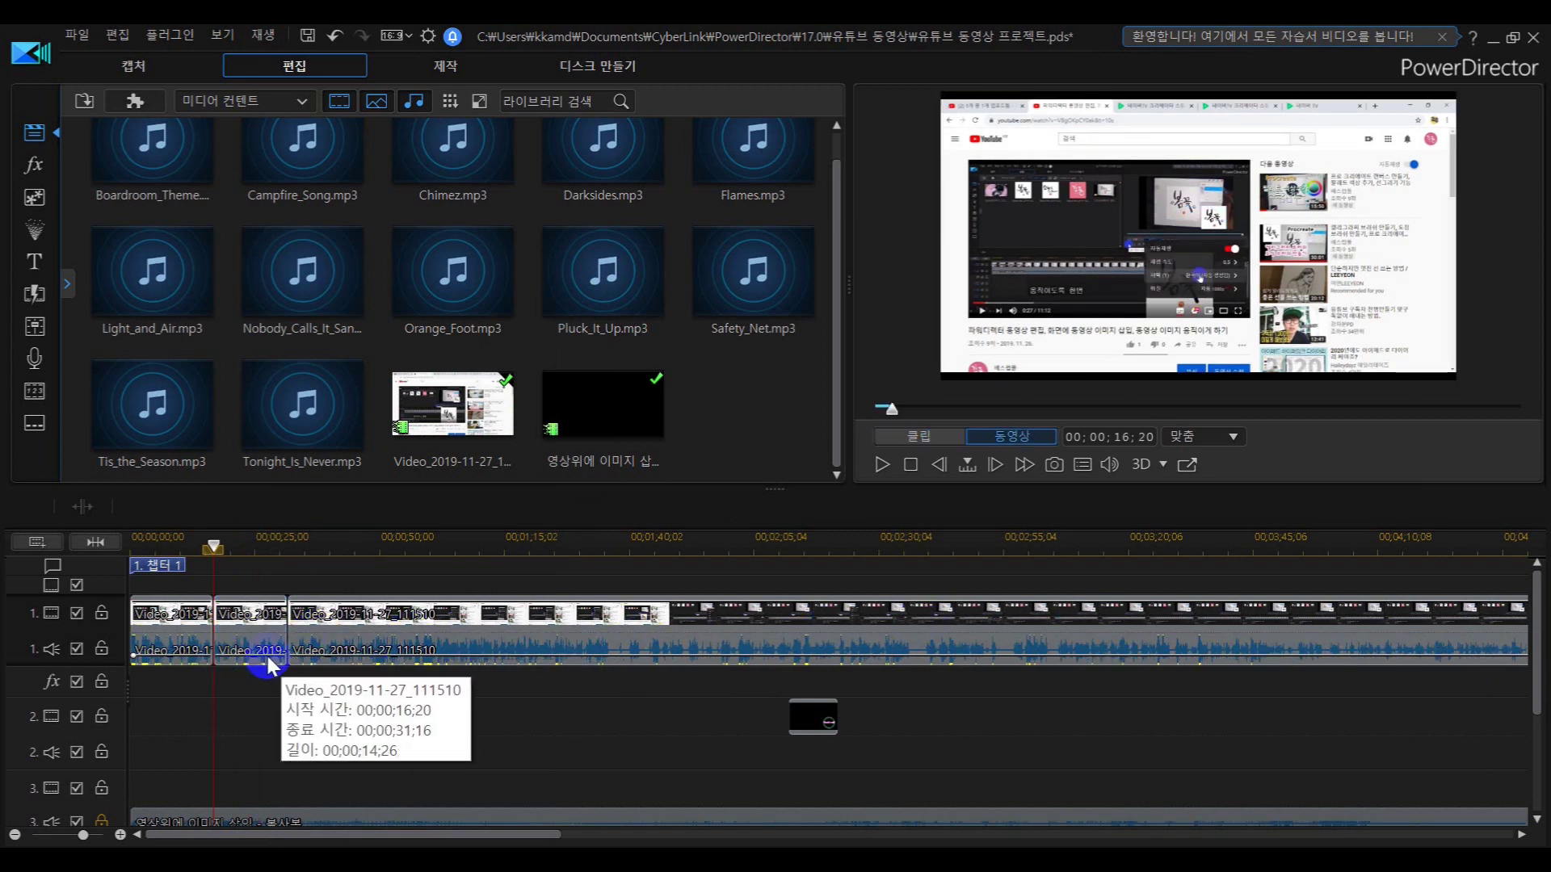
{"action": "left_click", "coordinate": [227, 627]}
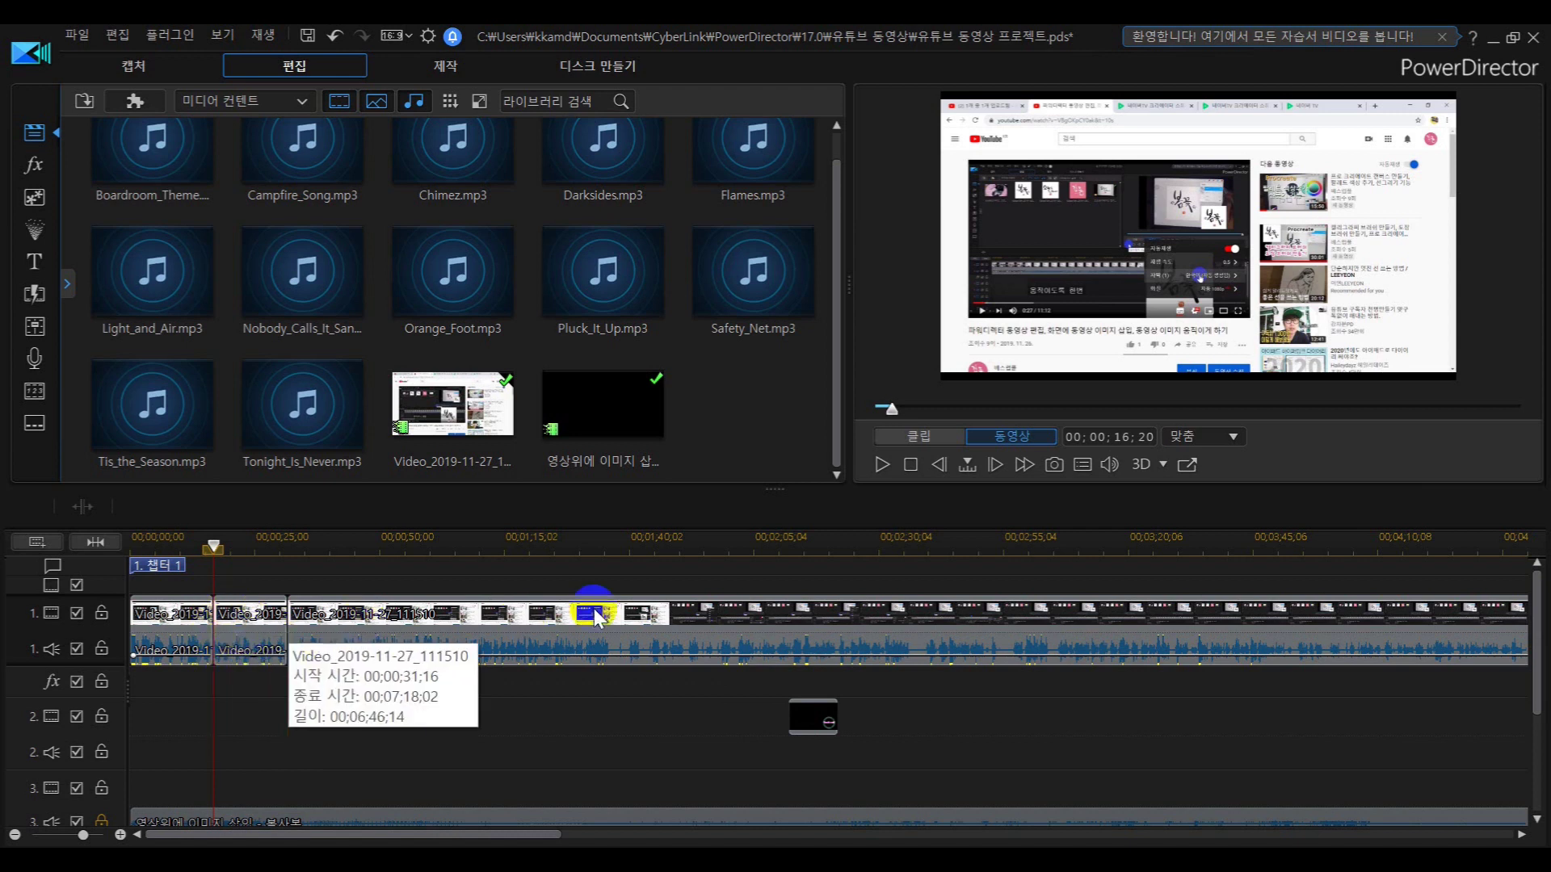
{"action": "left_click", "coordinate": [225, 632]}
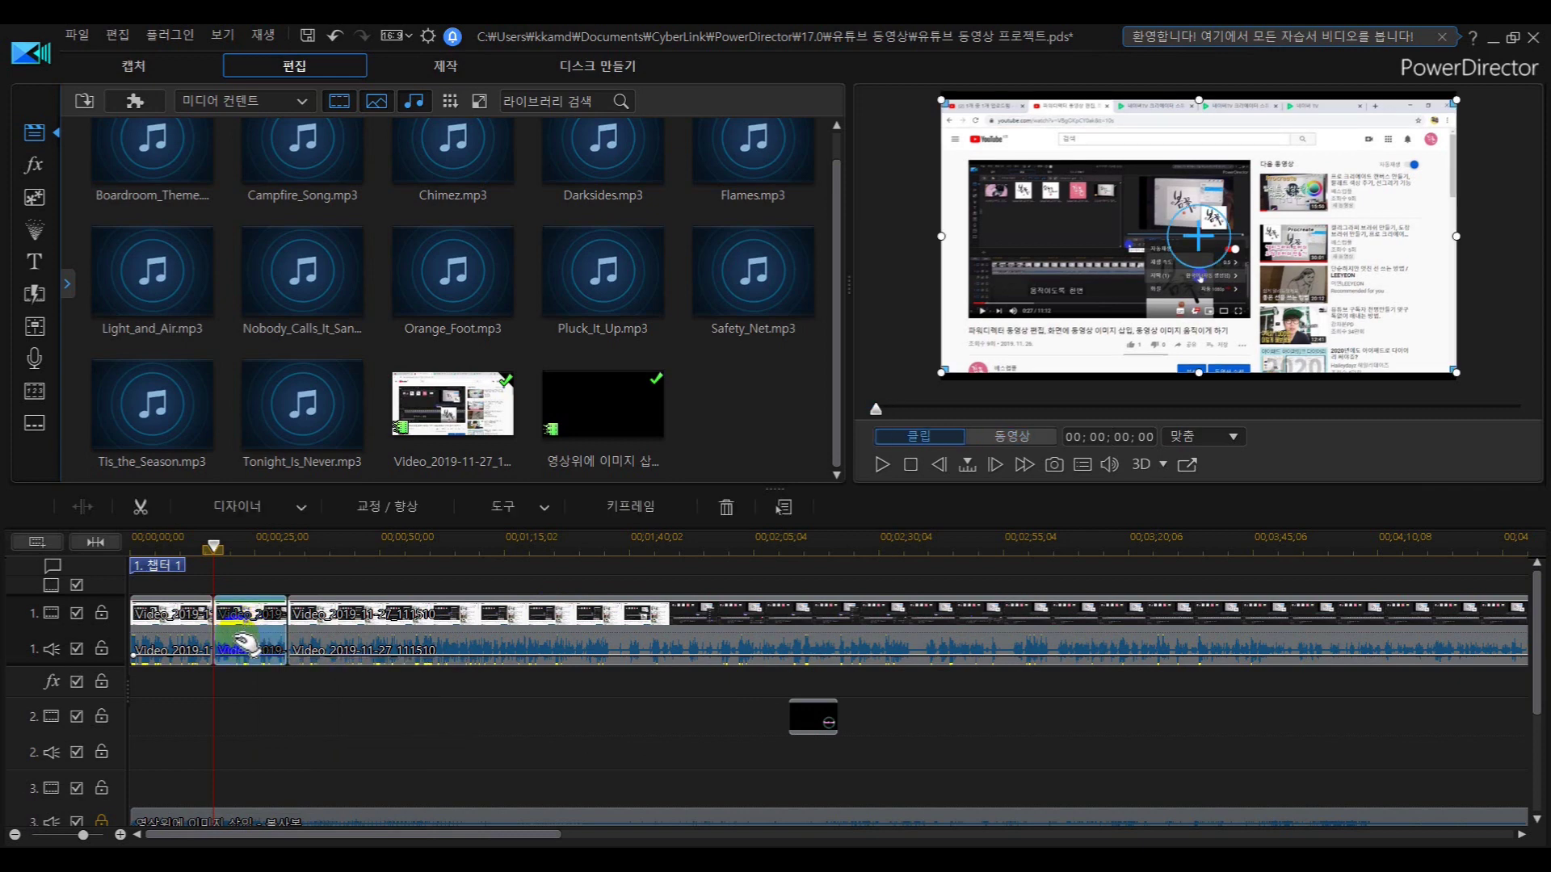
{"action": "right_click", "coordinate": [238, 646]}
{"action": "mouse_move", "coordinate": [346, 361]}
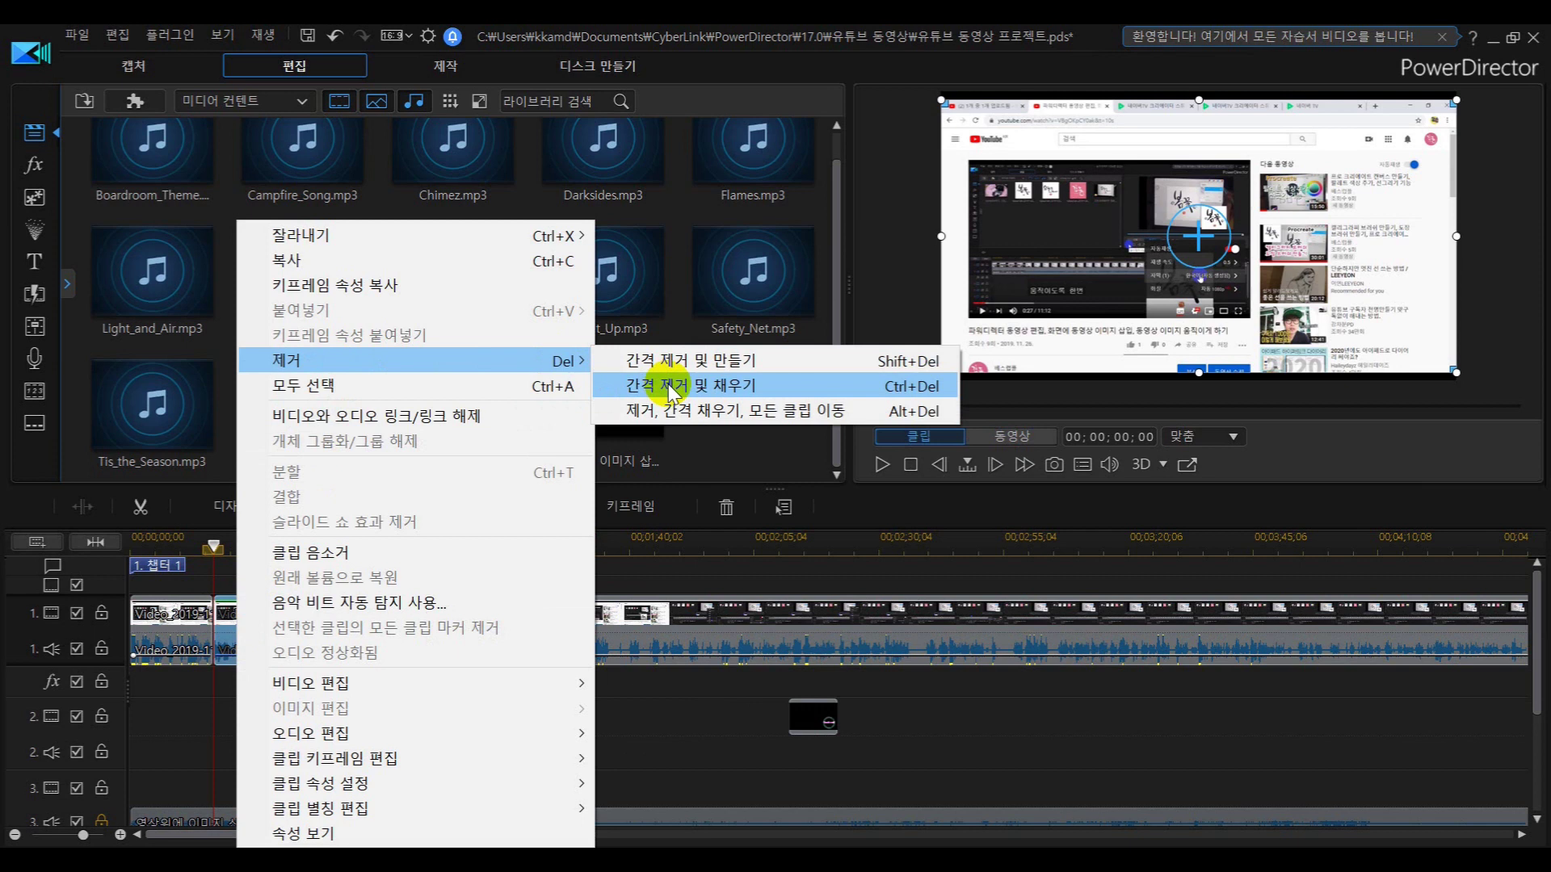
{"action": "left_click", "coordinate": [691, 360]}
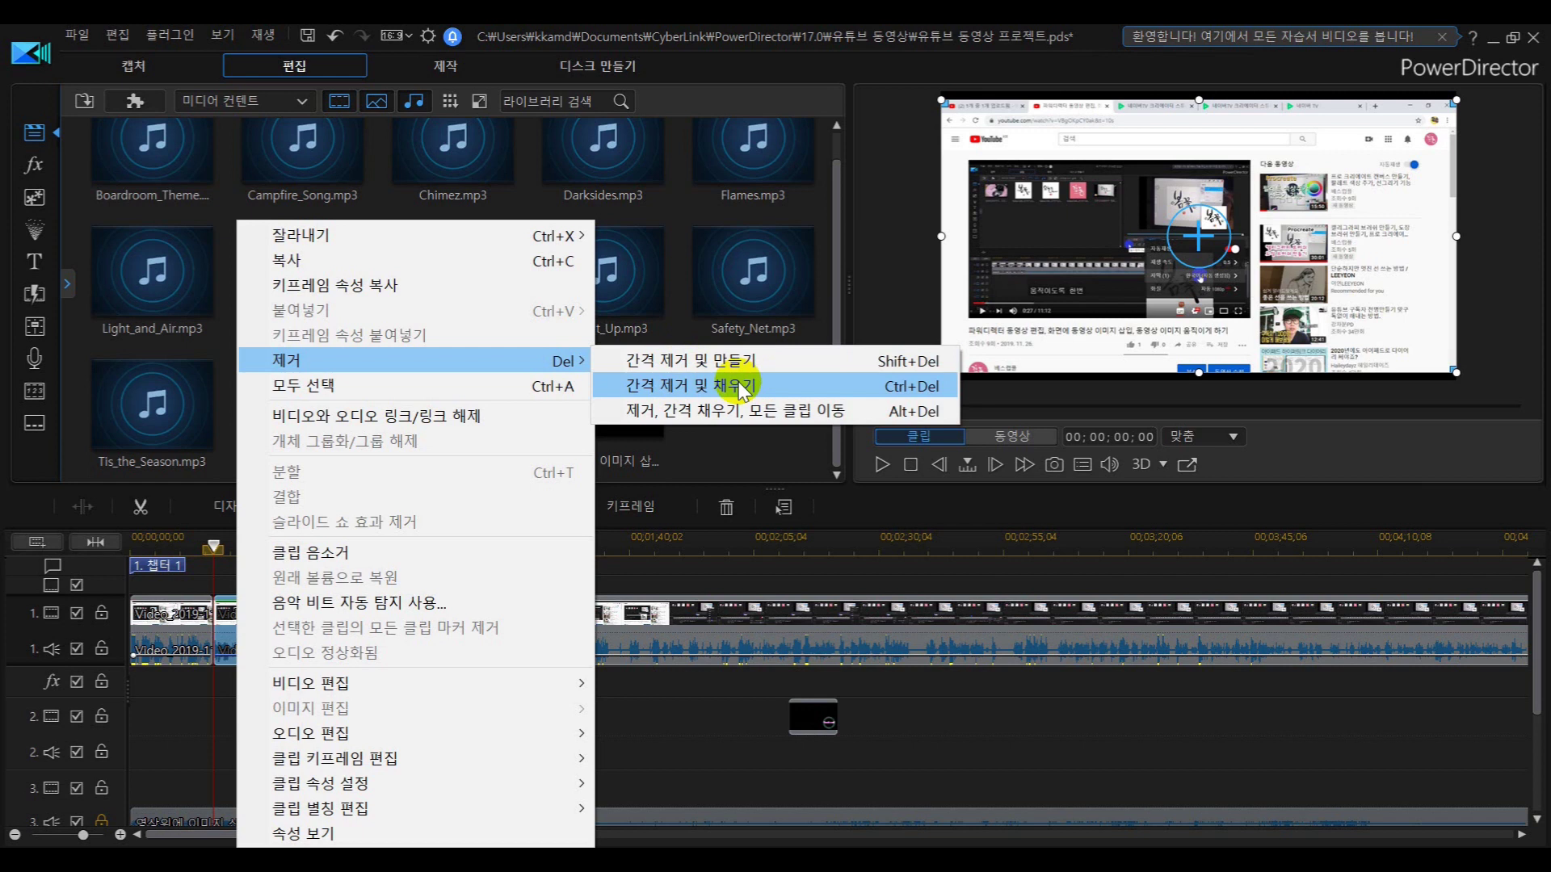
{"action": "left_click", "coordinate": [675, 701]}
{"action": "left_click", "coordinate": [487, 706]}
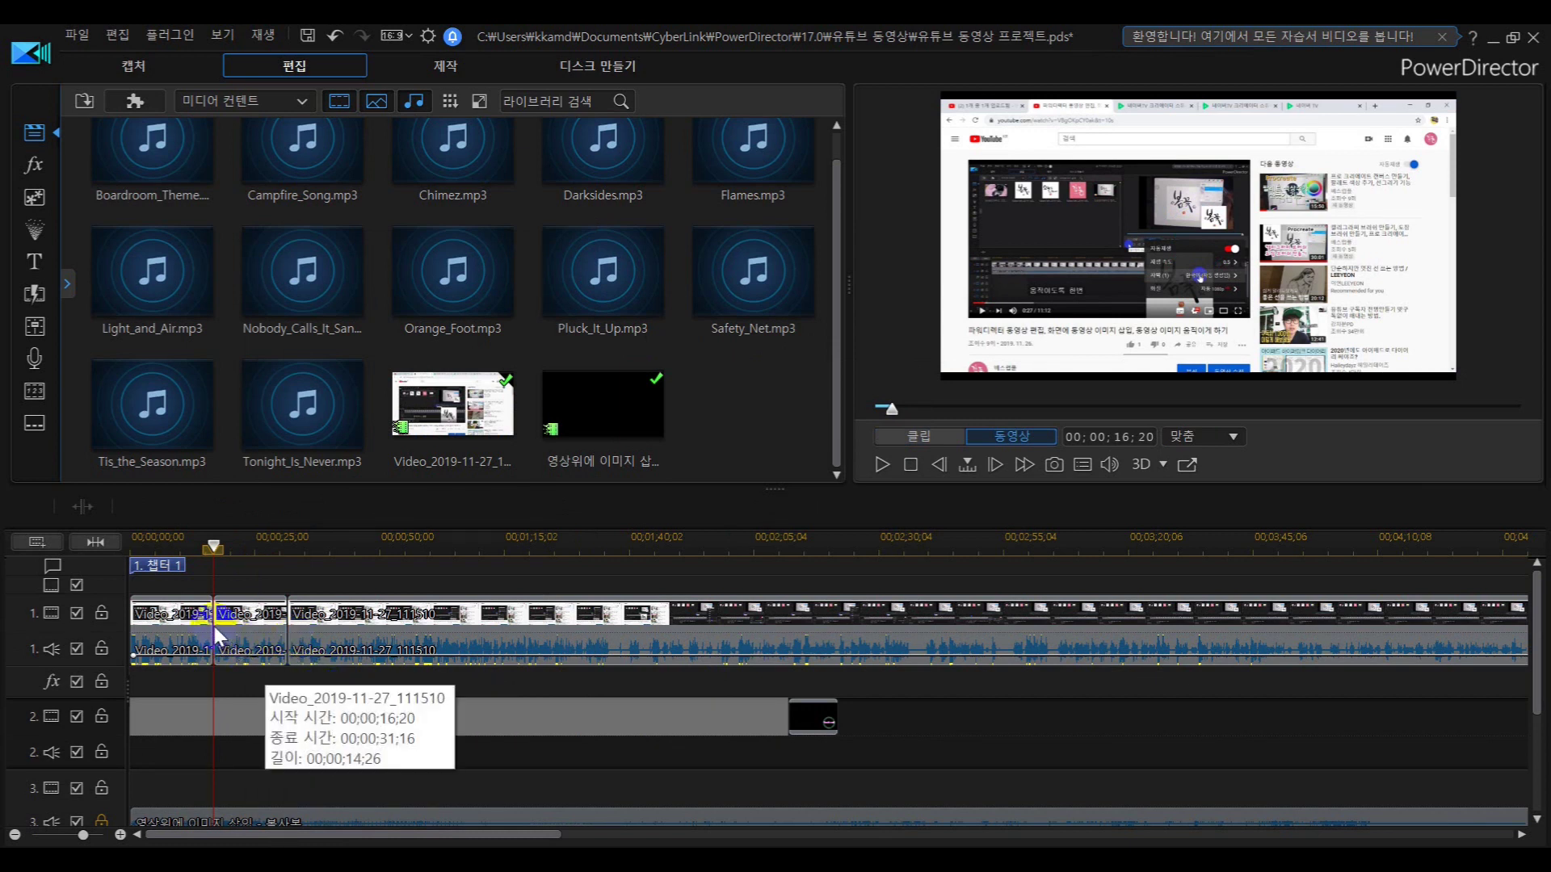
Preview the timeline from 00;00;16;20, disable the audio of track 3 and resume the preview.
{"action": "left_click", "coordinate": [878, 463]}
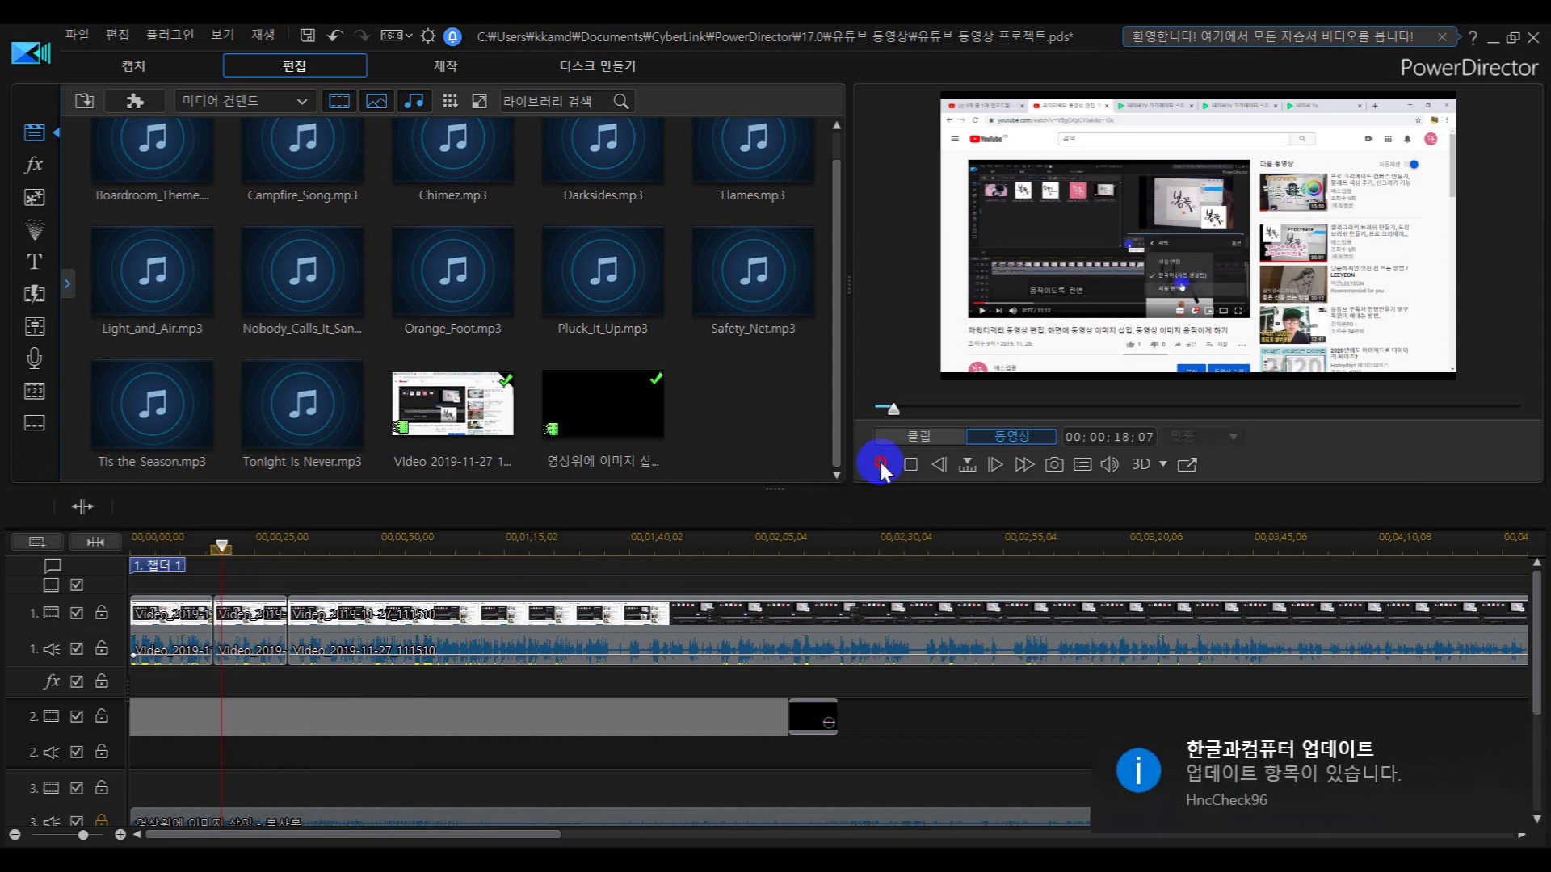
{"action": "left_click", "coordinate": [880, 466]}
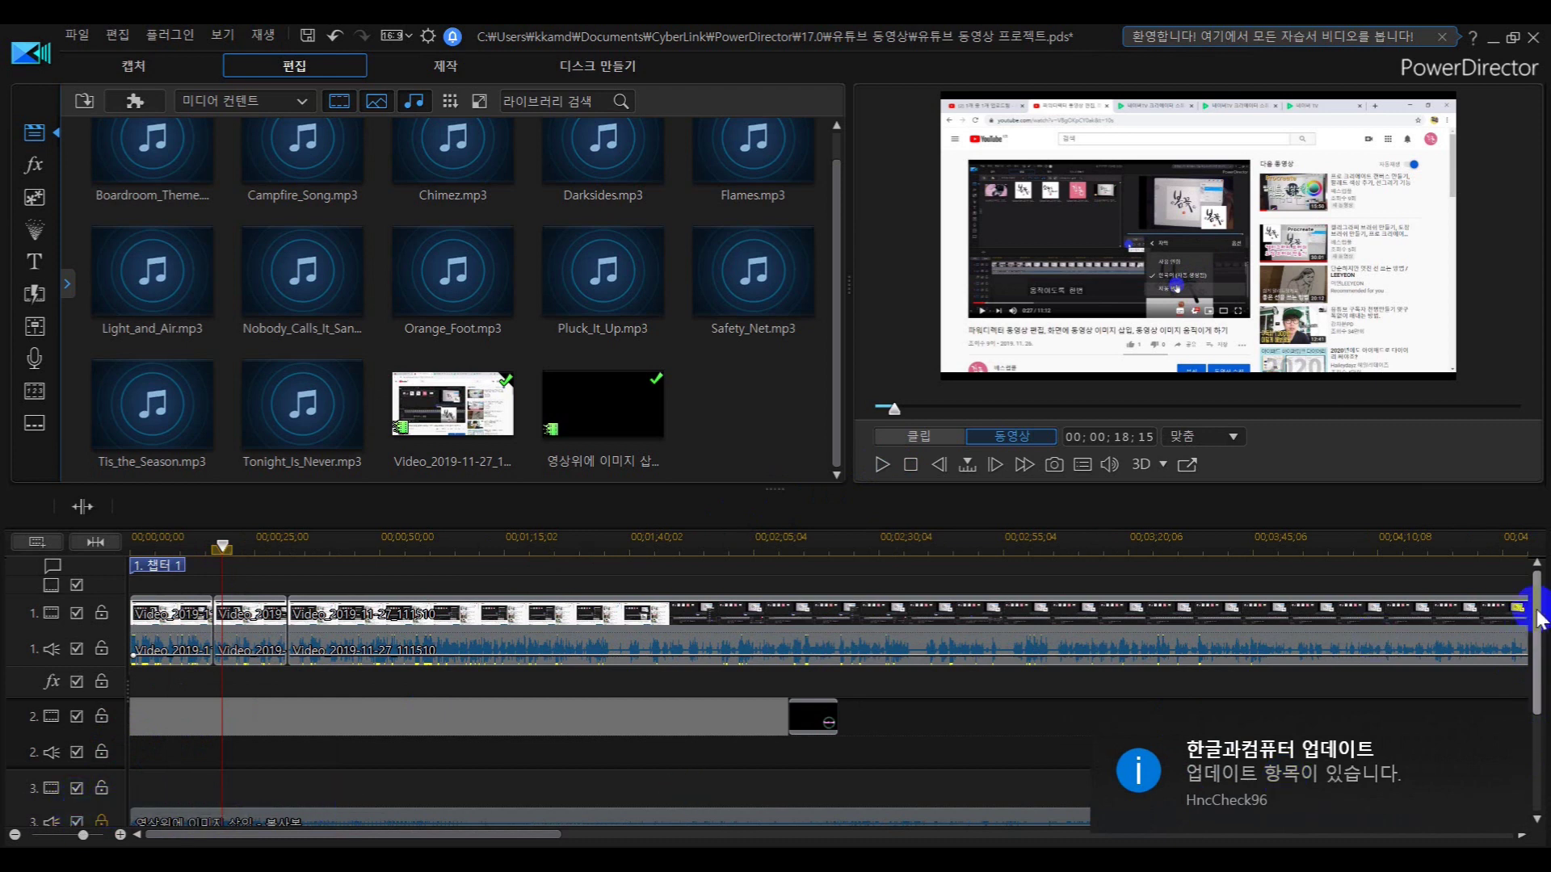
{"action": "scroll", "coordinate": [1537, 662], "scroll_direction": "down", "scroll_amount": 3}
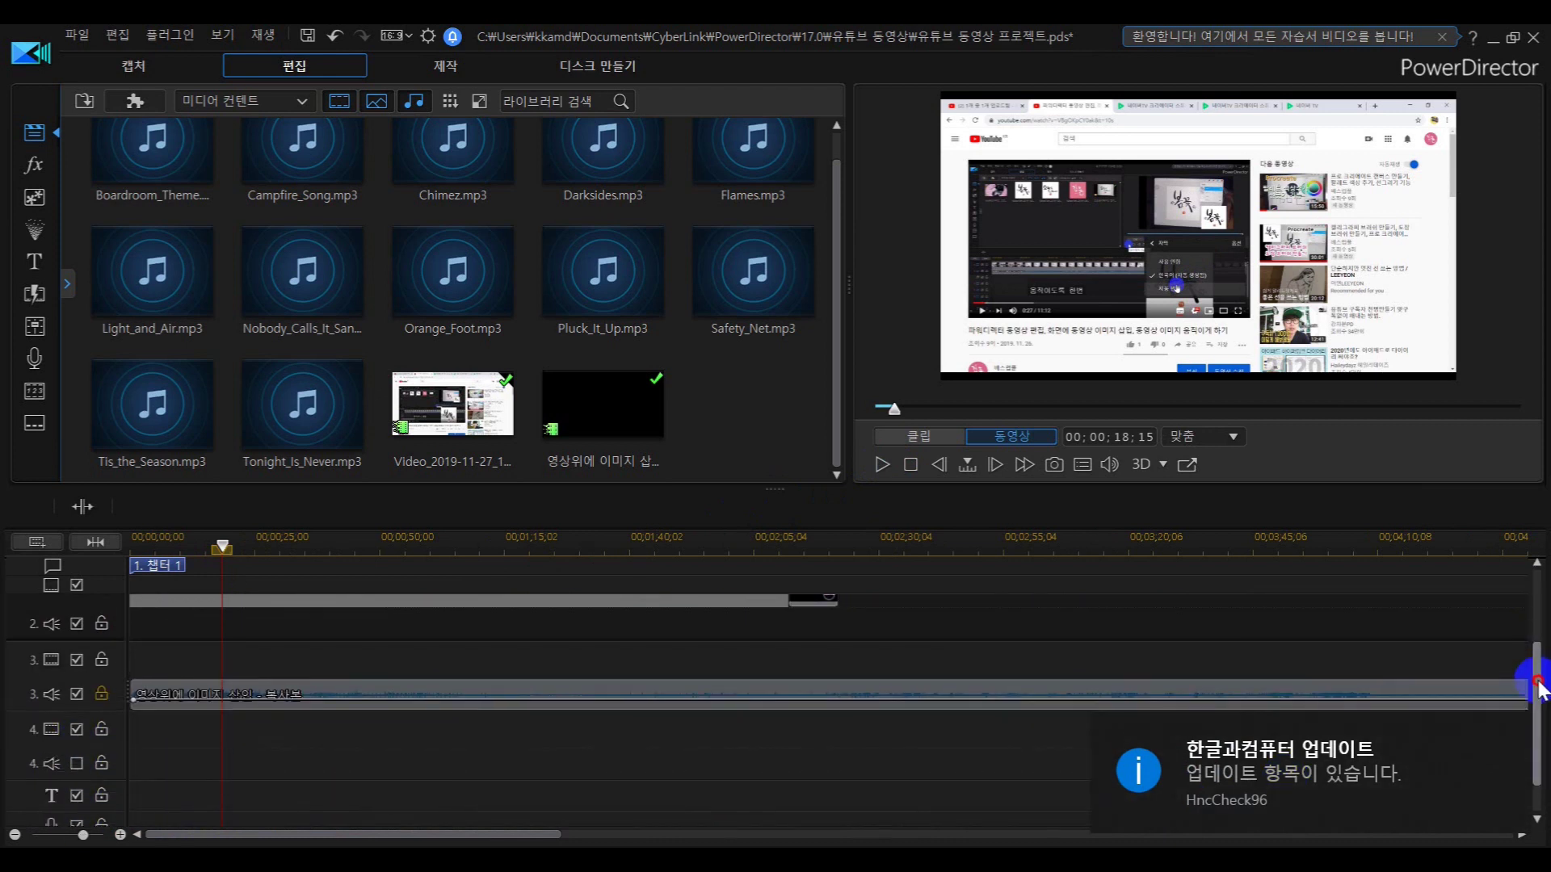
{"action": "left_click", "coordinate": [77, 694]}
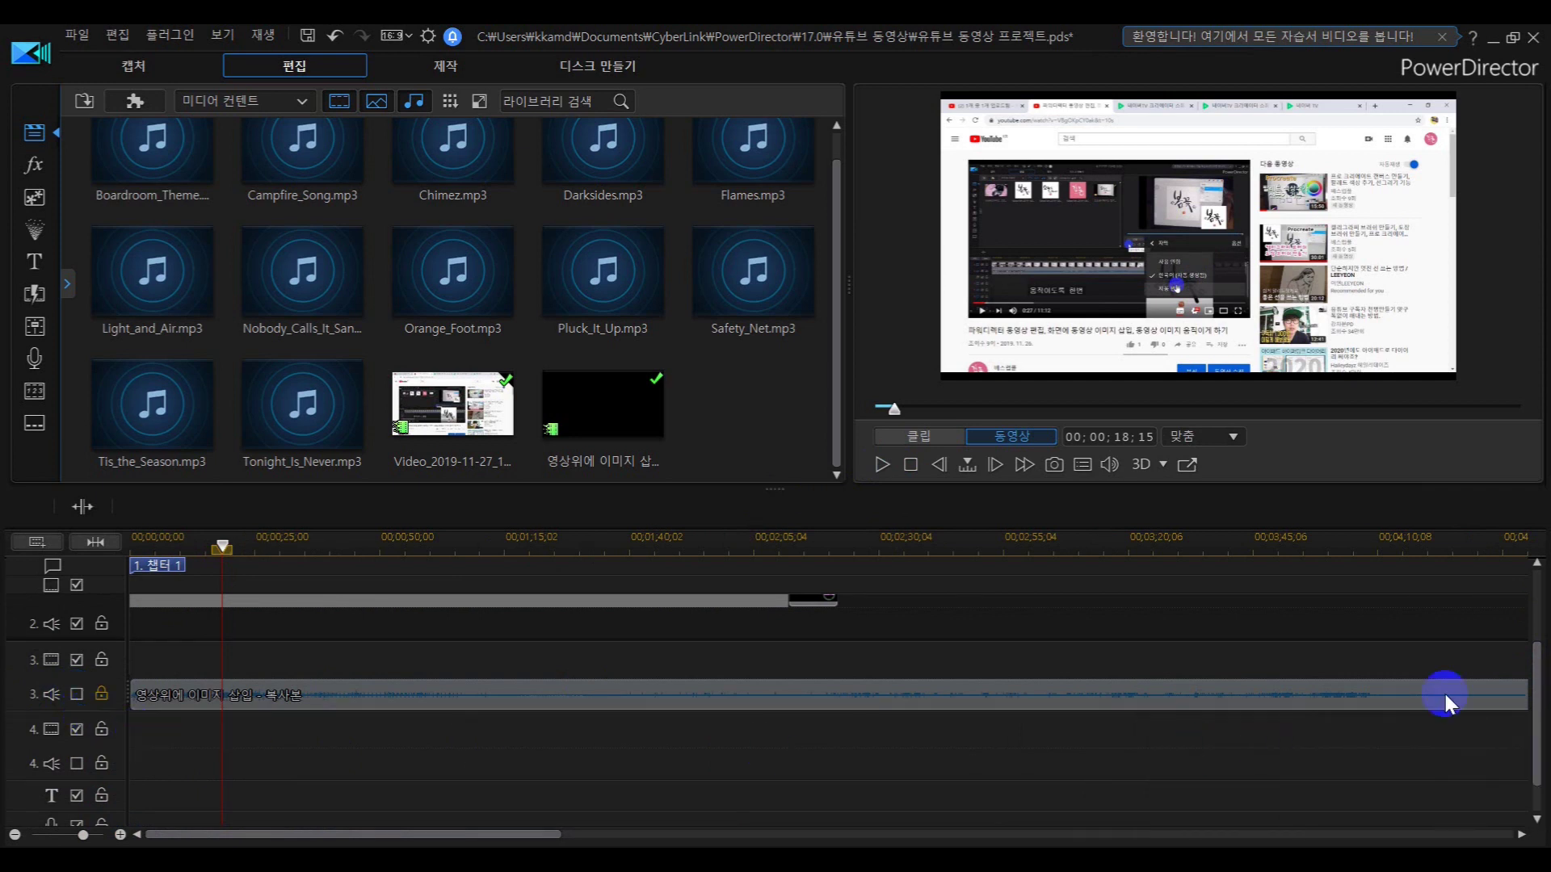
{"action": "left_click_drag", "start_coordinate": [1539, 693], "coordinate": [1537, 640]}
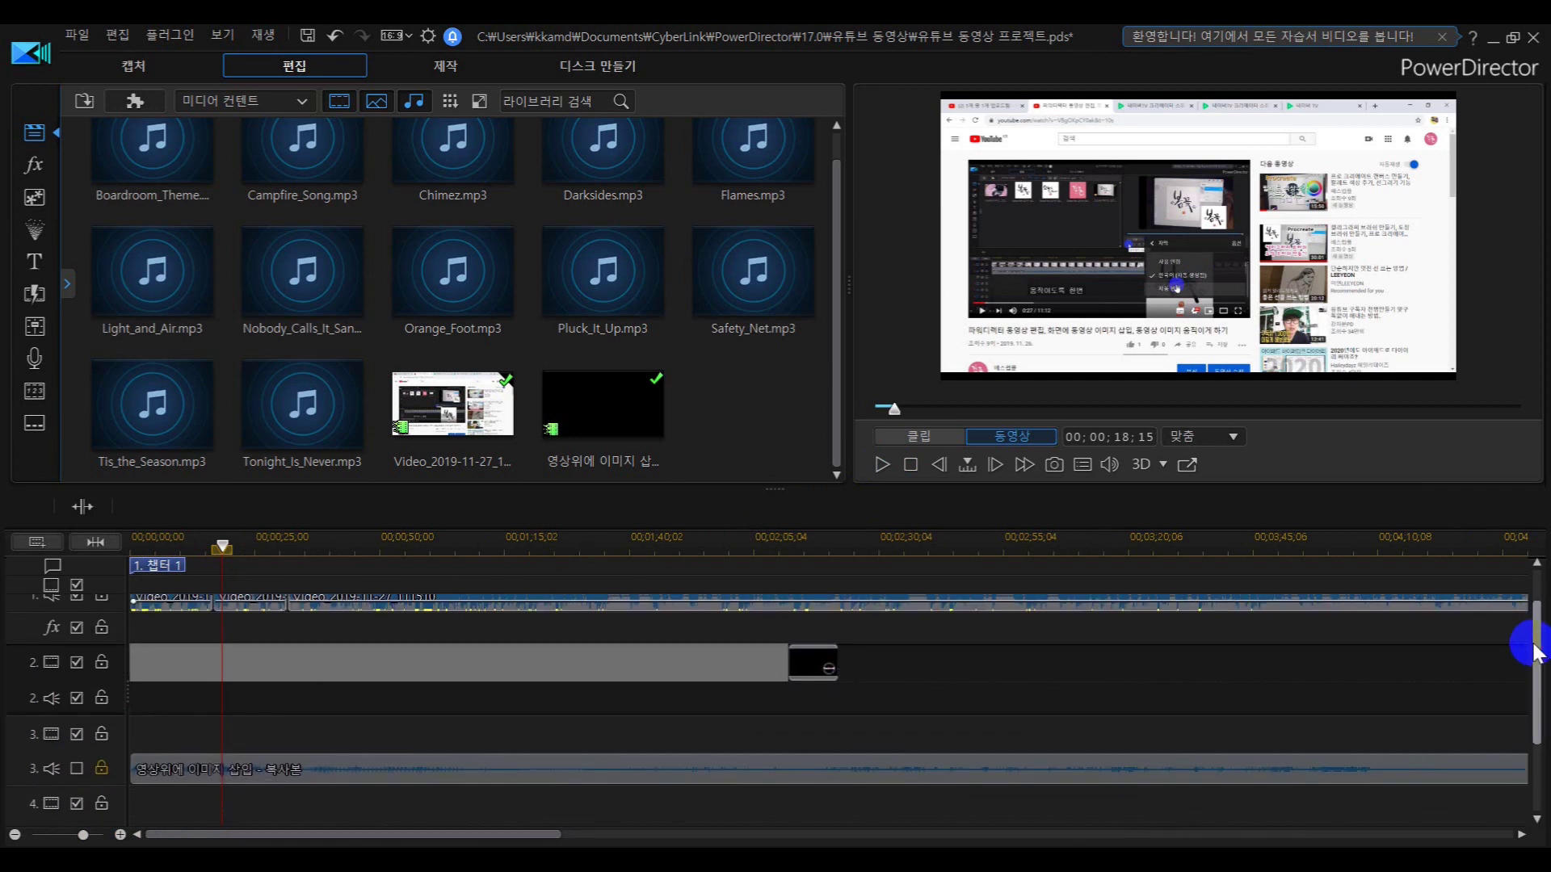
{"action": "left_click", "coordinate": [883, 464]}
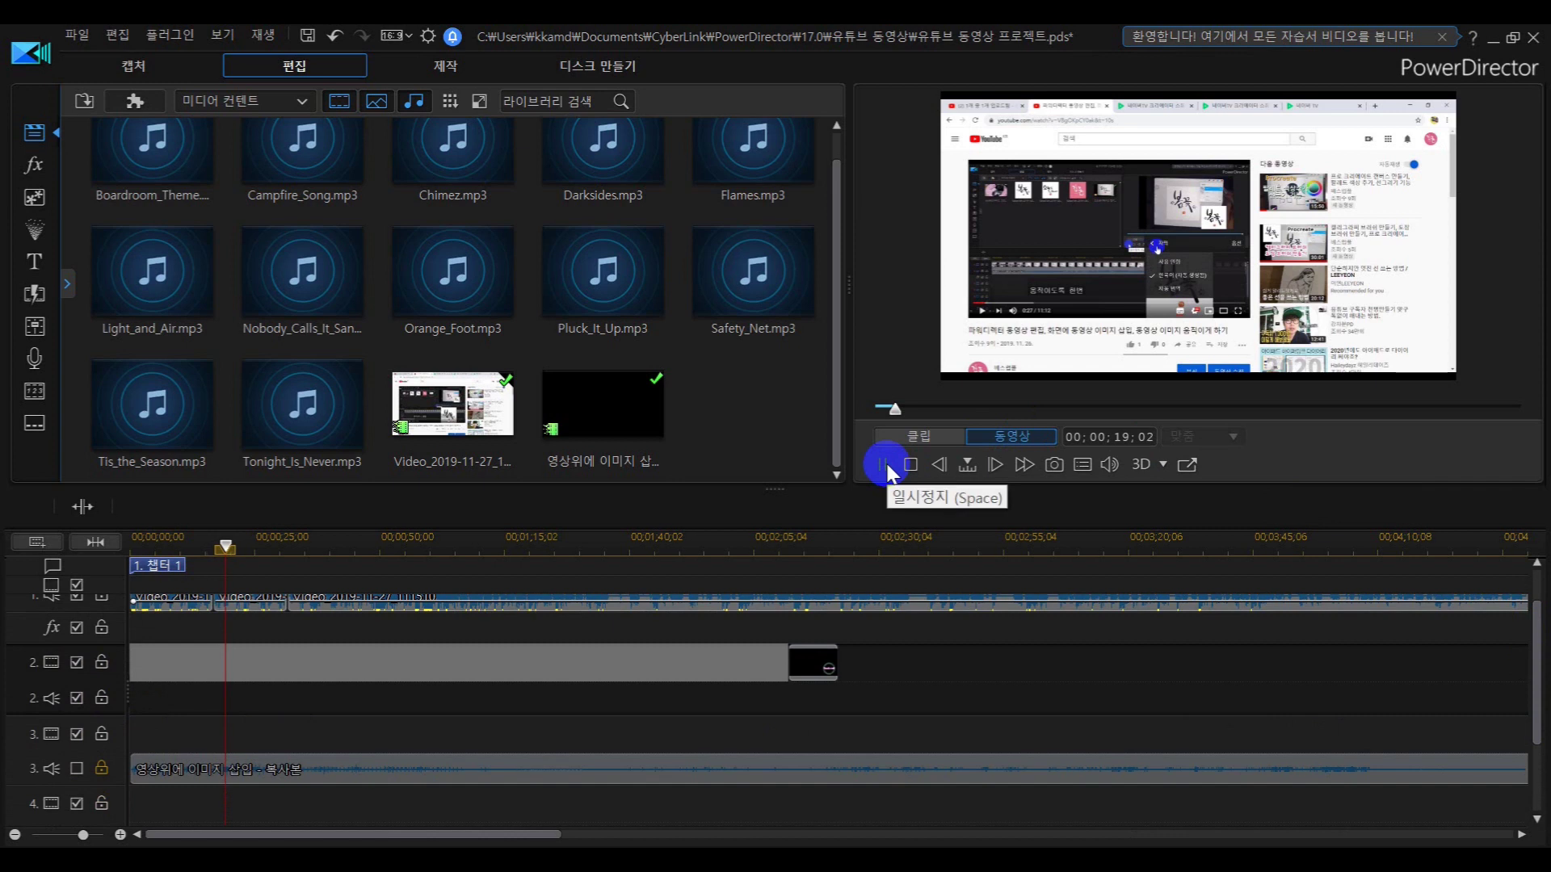
Pause playback, re-enable the audio of track 3 and preview the timeline briefly again.
{"action": "left_click", "coordinate": [373, 602]}
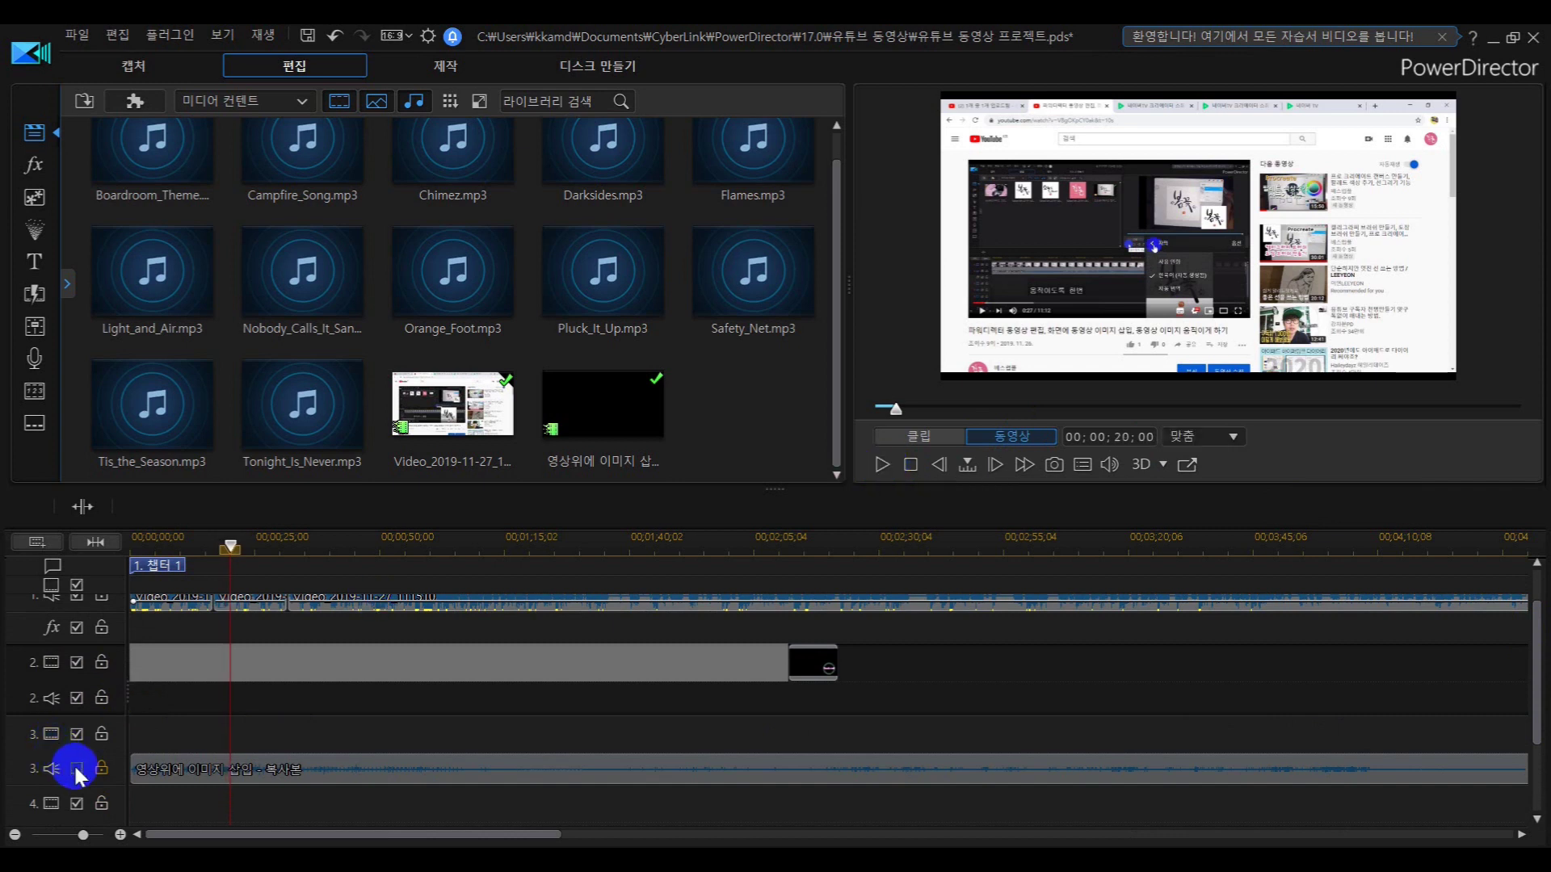
{"action": "left_click", "coordinate": [881, 465]}
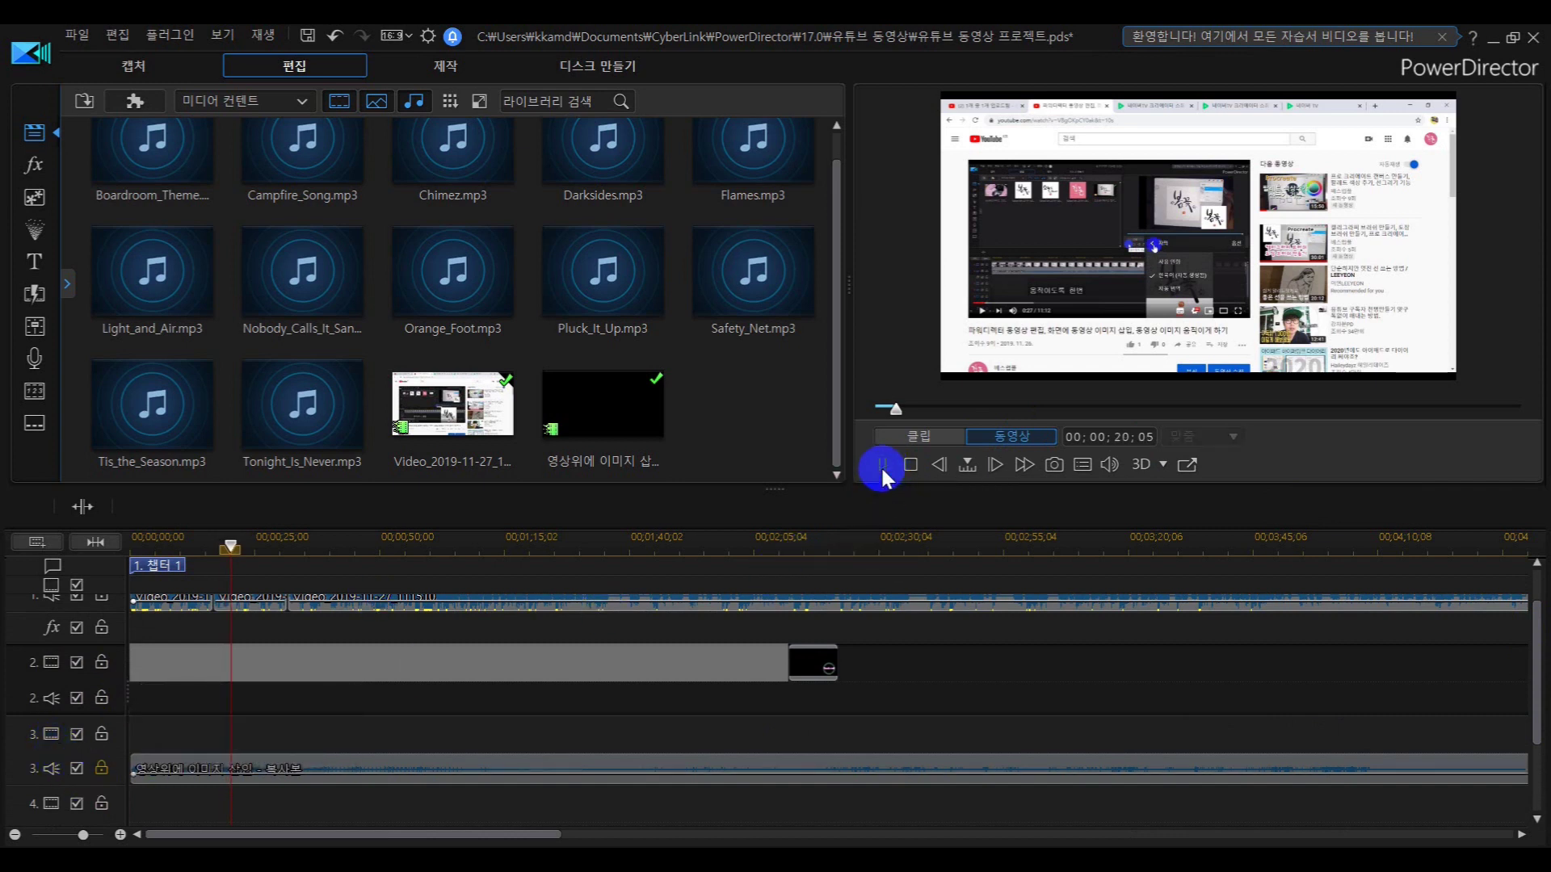
{"action": "left_click", "coordinate": [883, 467]}
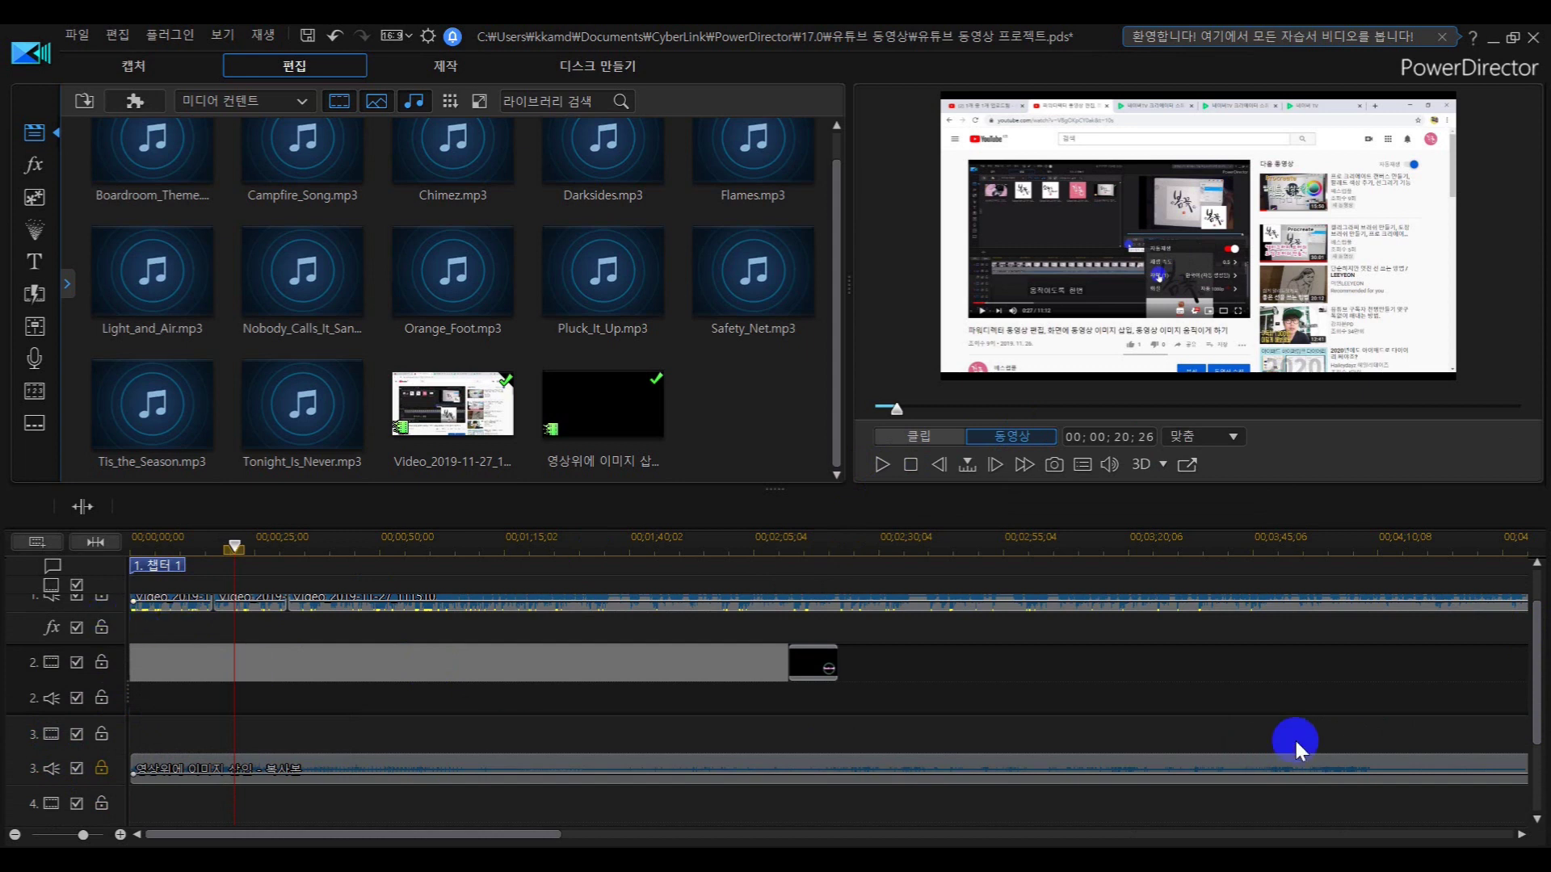
Disable the audio of track 1, preview the timeline briefly and pause the playback.
{"action": "left_click_drag", "start_coordinate": [1535, 653], "coordinate": [1535, 624]}
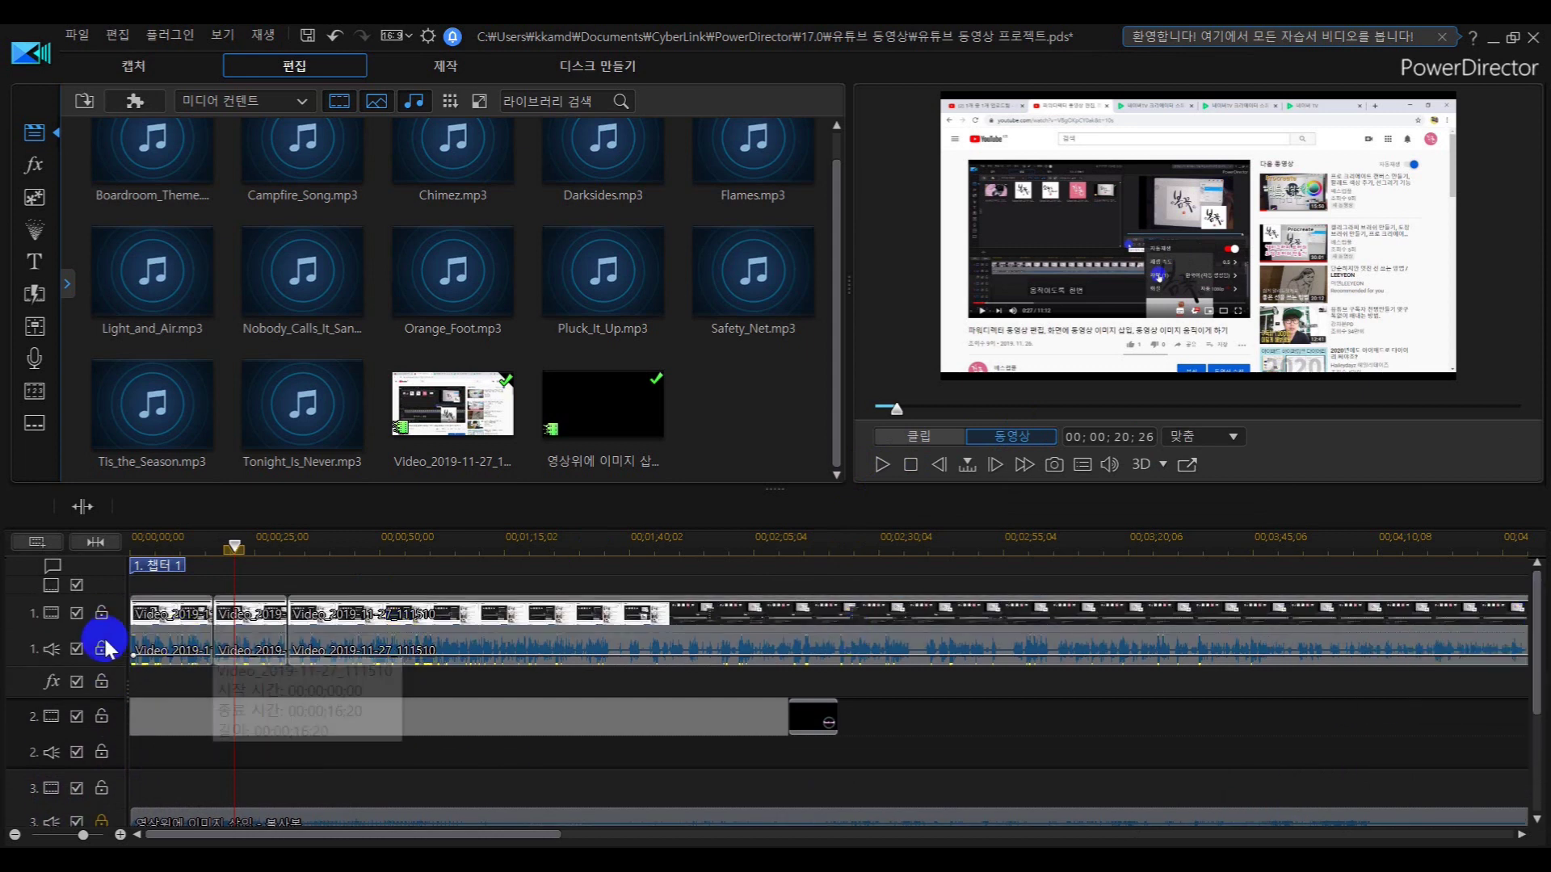
{"action": "left_click", "coordinate": [76, 649]}
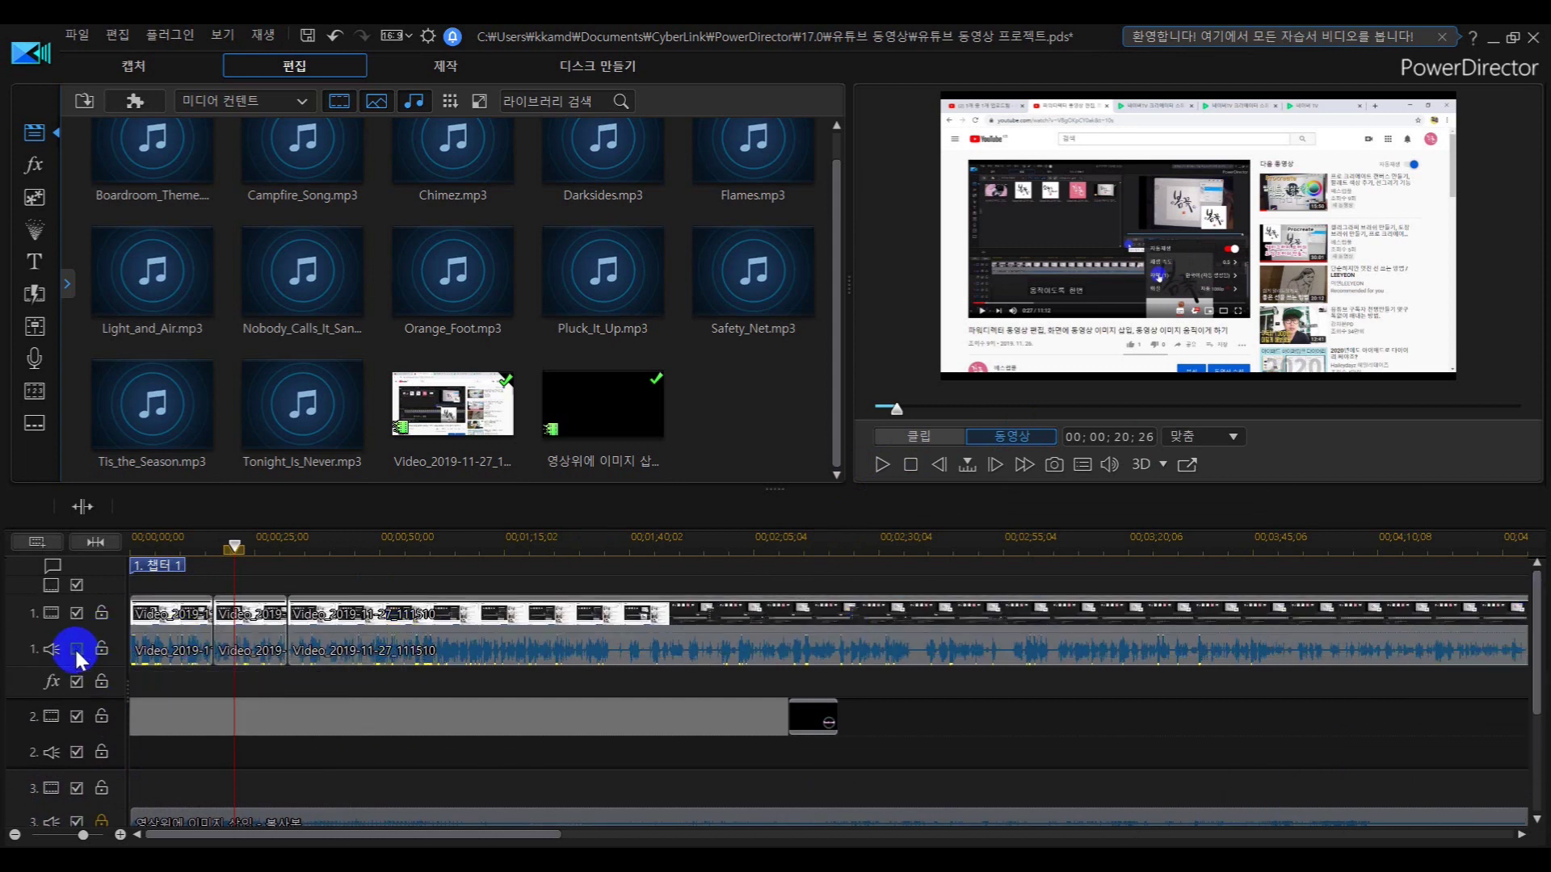
{"action": "left_click", "coordinate": [880, 466]}
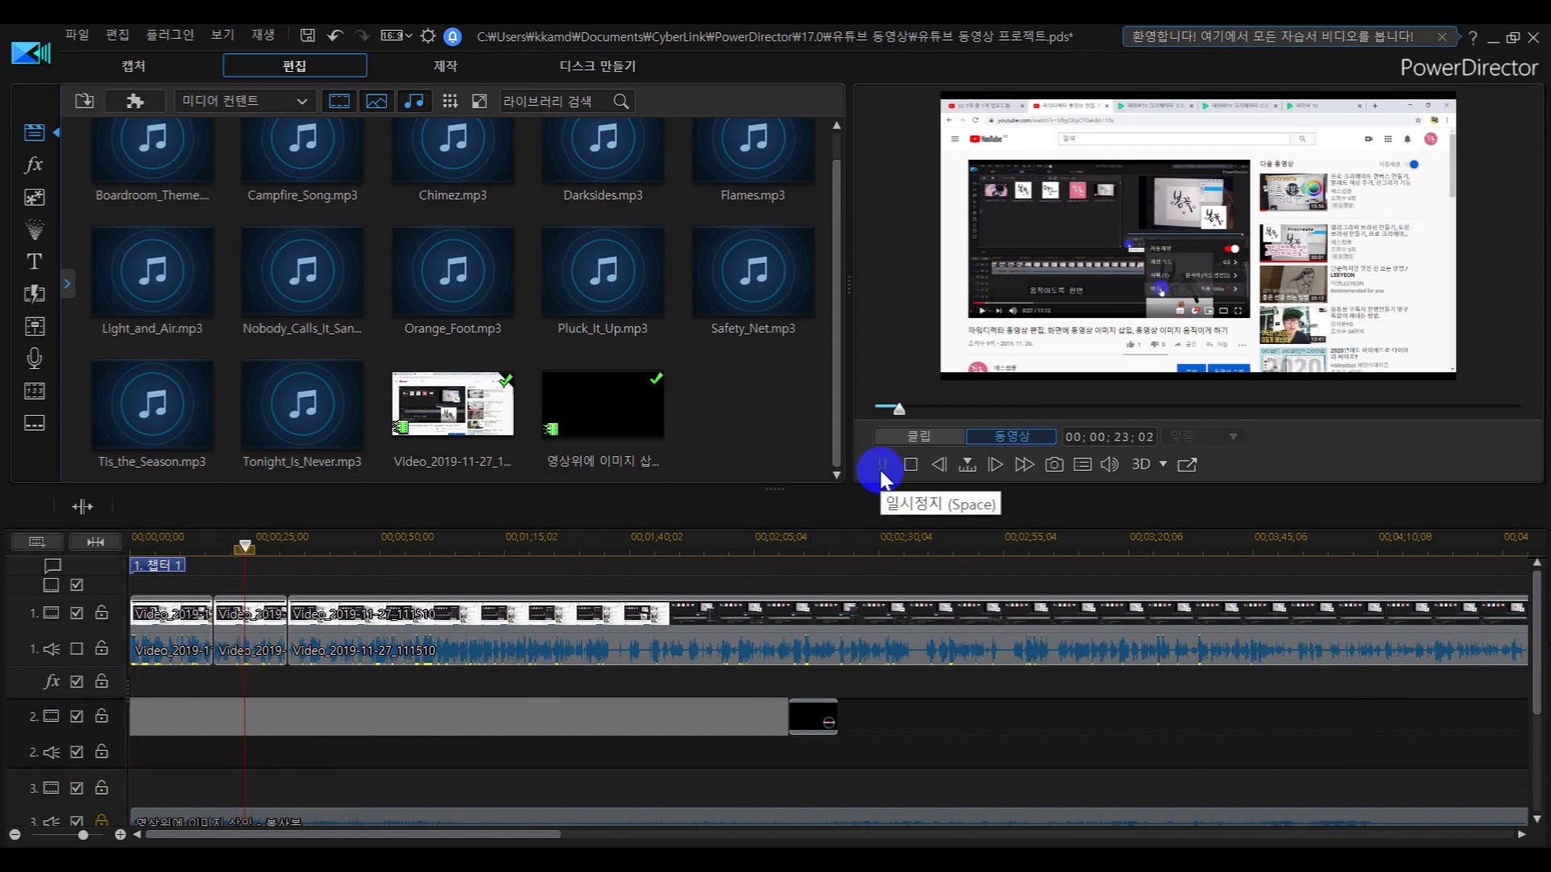
{"action": "left_click", "coordinate": [883, 467]}
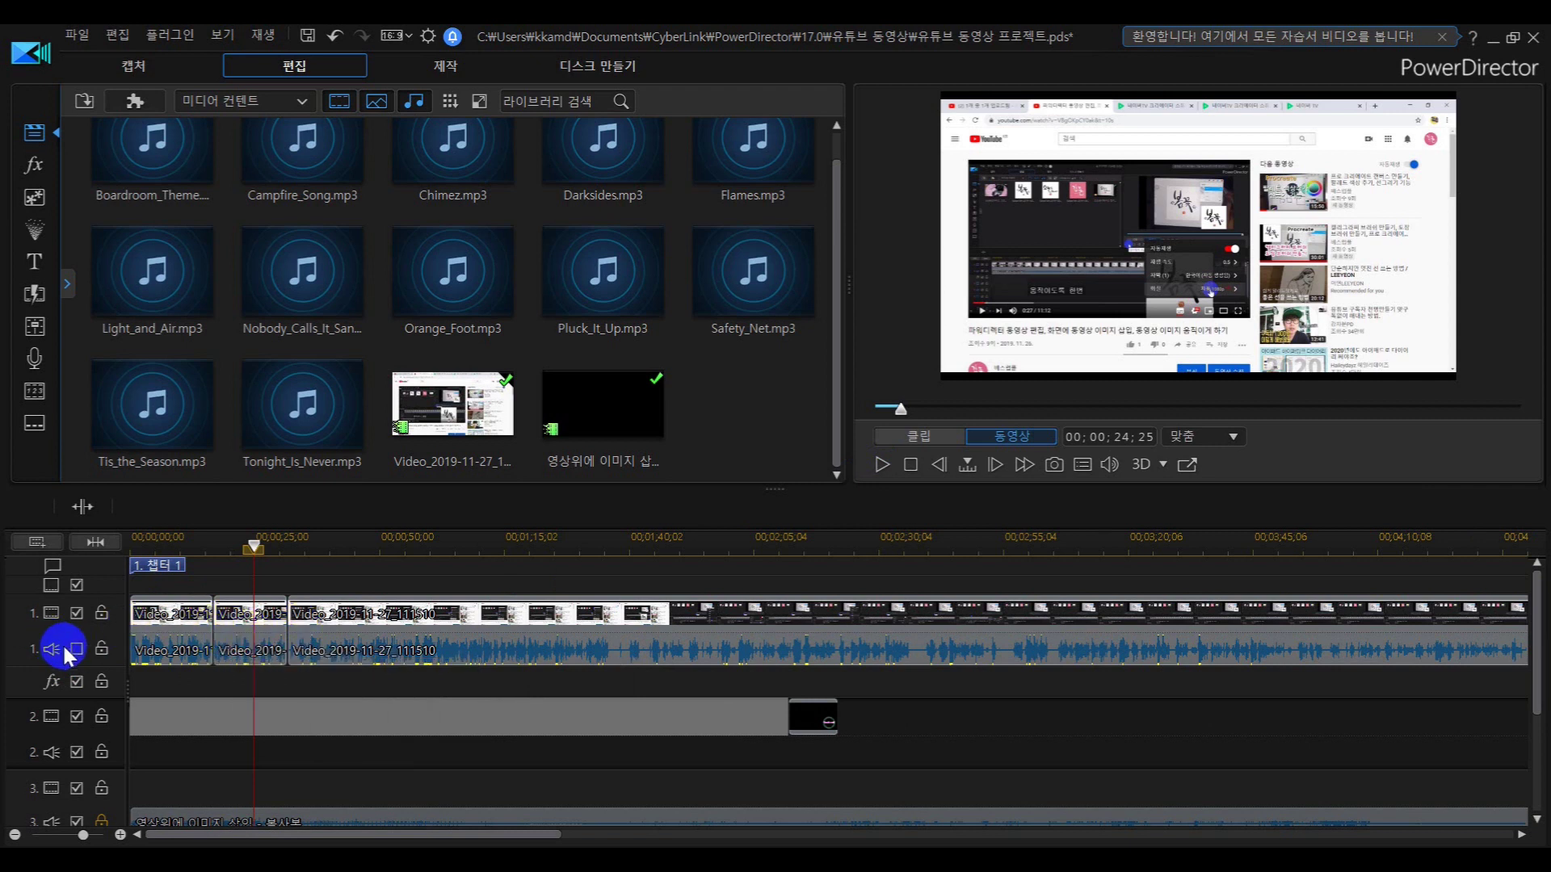
Unlink the video and audio of the first segment on track 1 and clear the selection.
{"action": "left_click", "coordinate": [173, 627]}
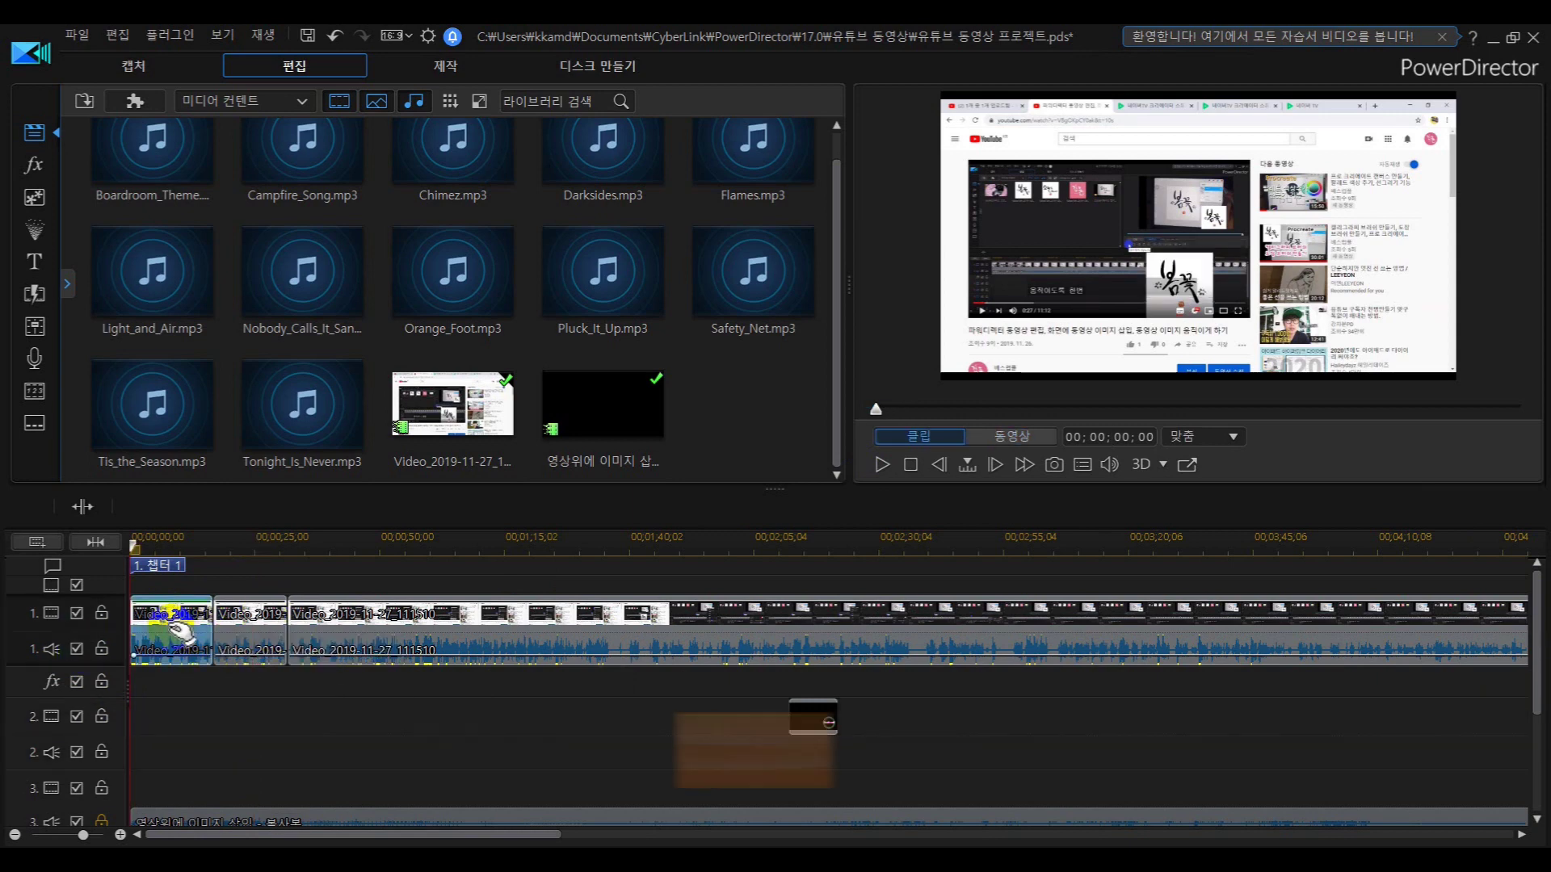
{"action": "right_click", "coordinate": [174, 634]}
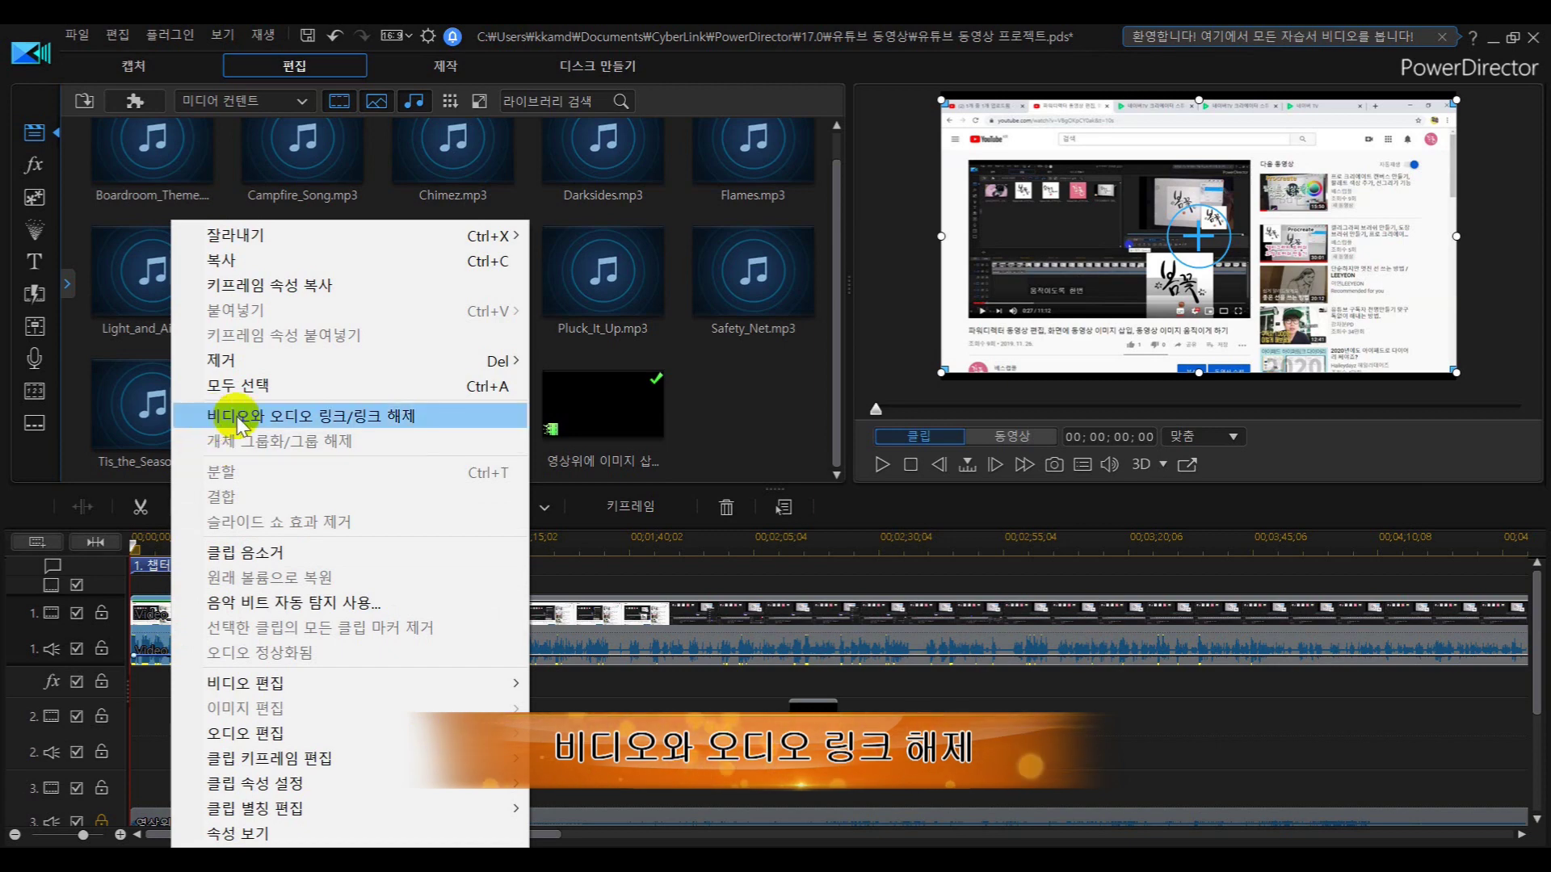
{"action": "left_click", "coordinate": [376, 417]}
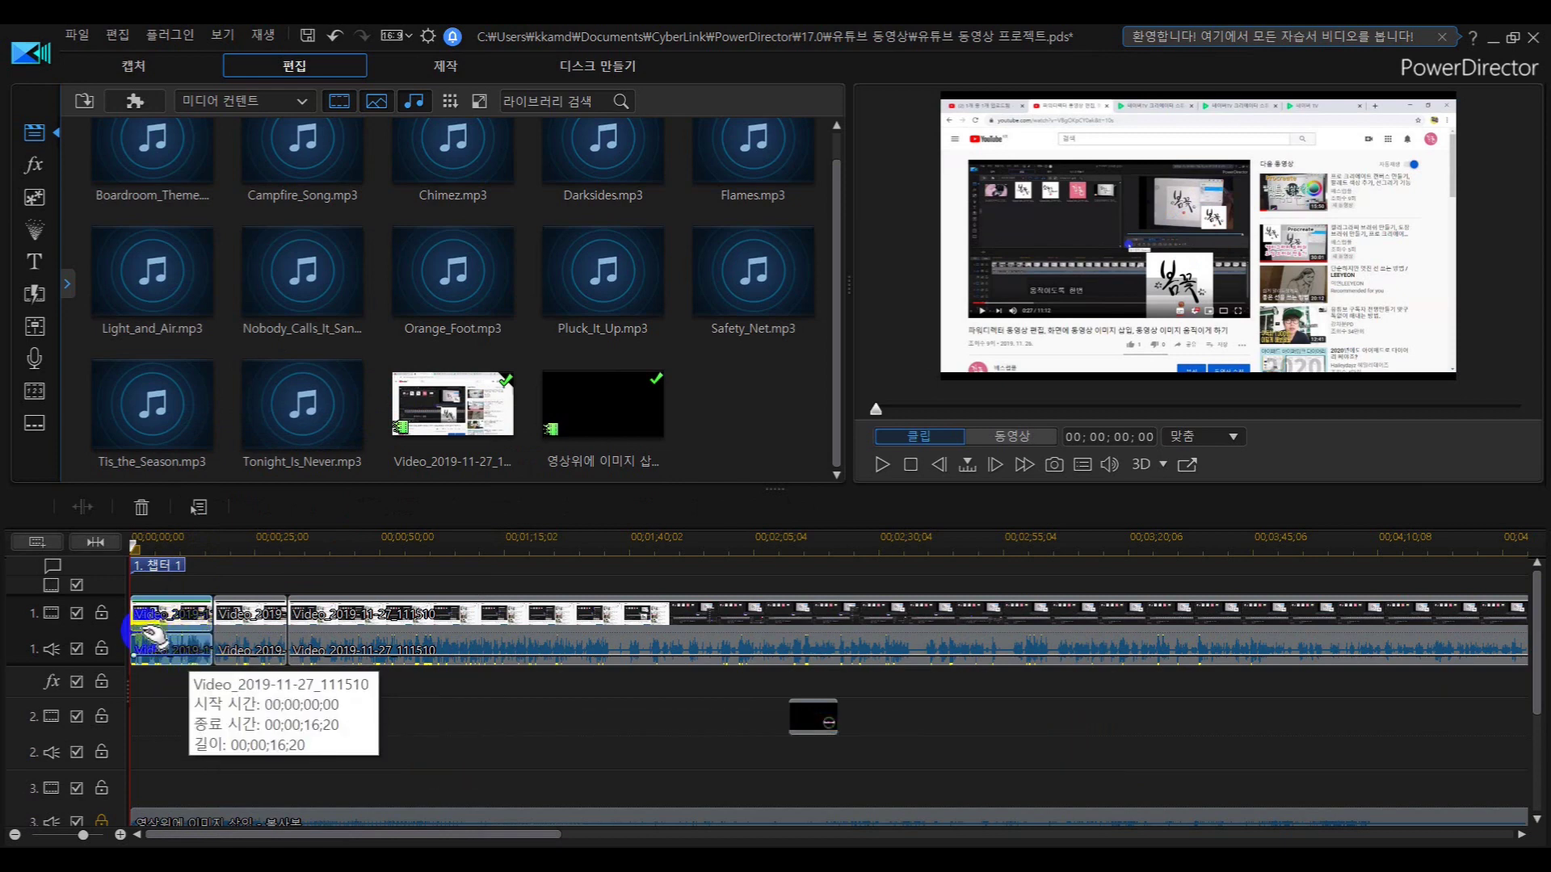
{"action": "left_click", "coordinate": [153, 683]}
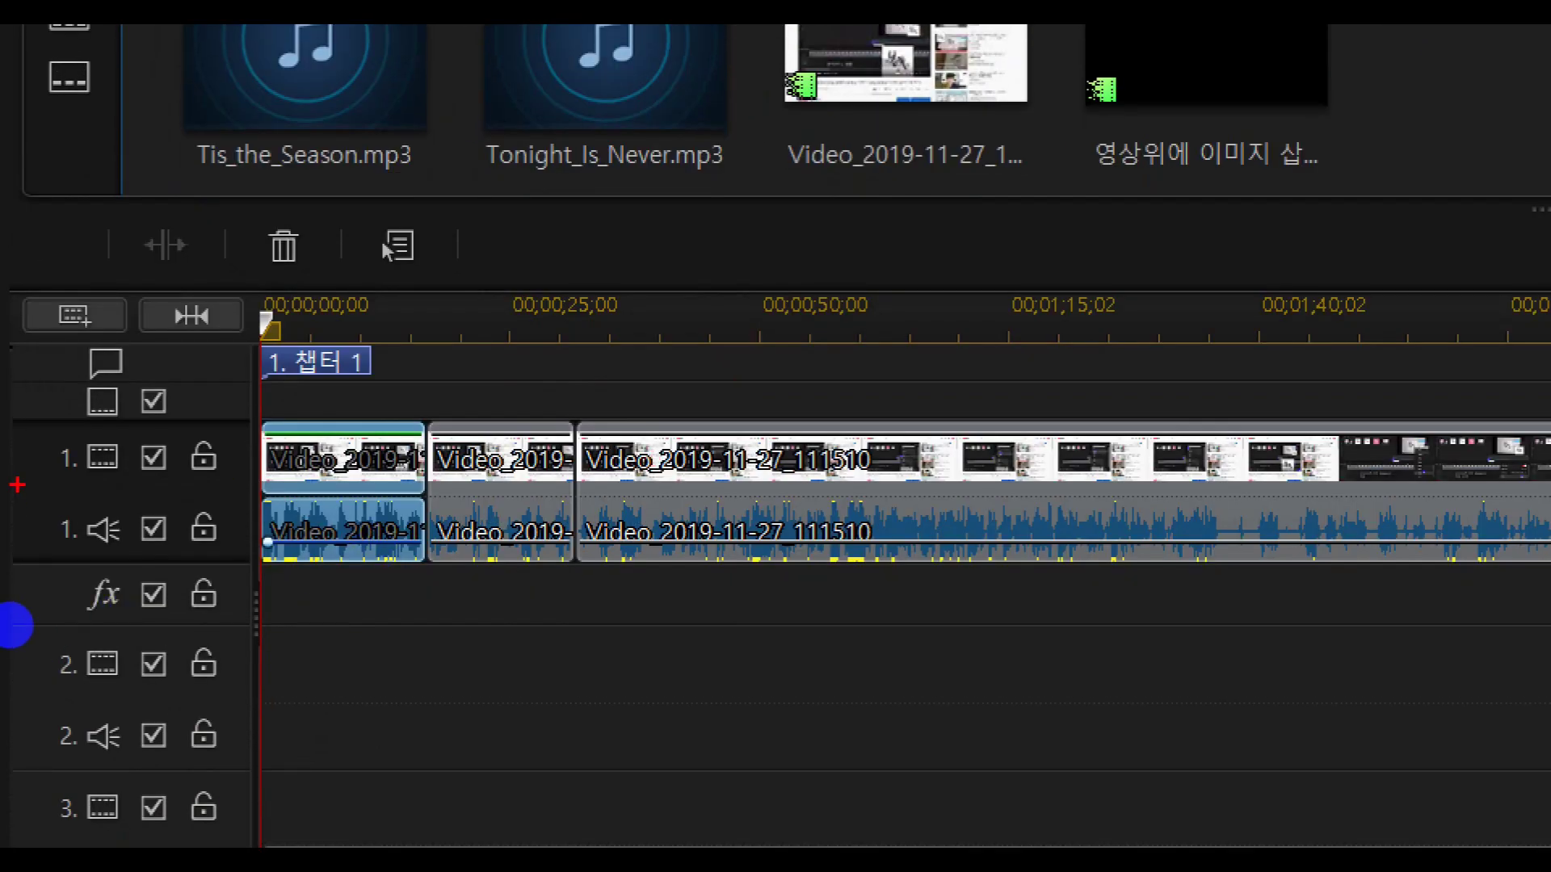
{"action": "mouse_move", "coordinate": [214, 393]}
{"action": "left_mouse_down"}
{"action": "mouse_move", "coordinate": [505, 599]}
{"action": "mouse_move", "coordinate": [461, 619]}
{"action": "left_mouse_up"}
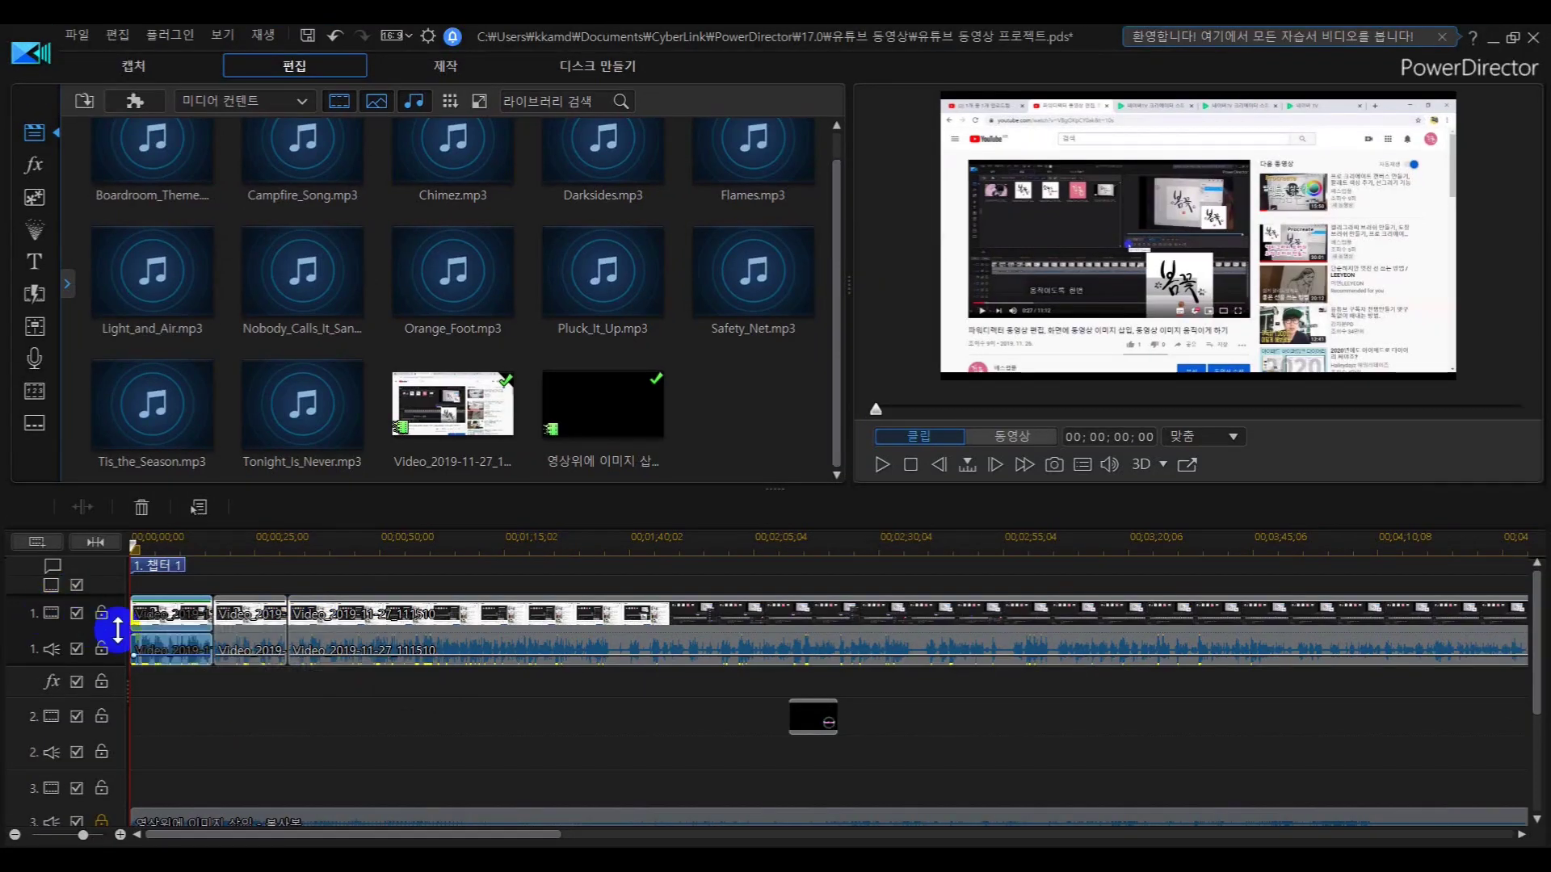
{"action": "left_click", "coordinate": [170, 679]}
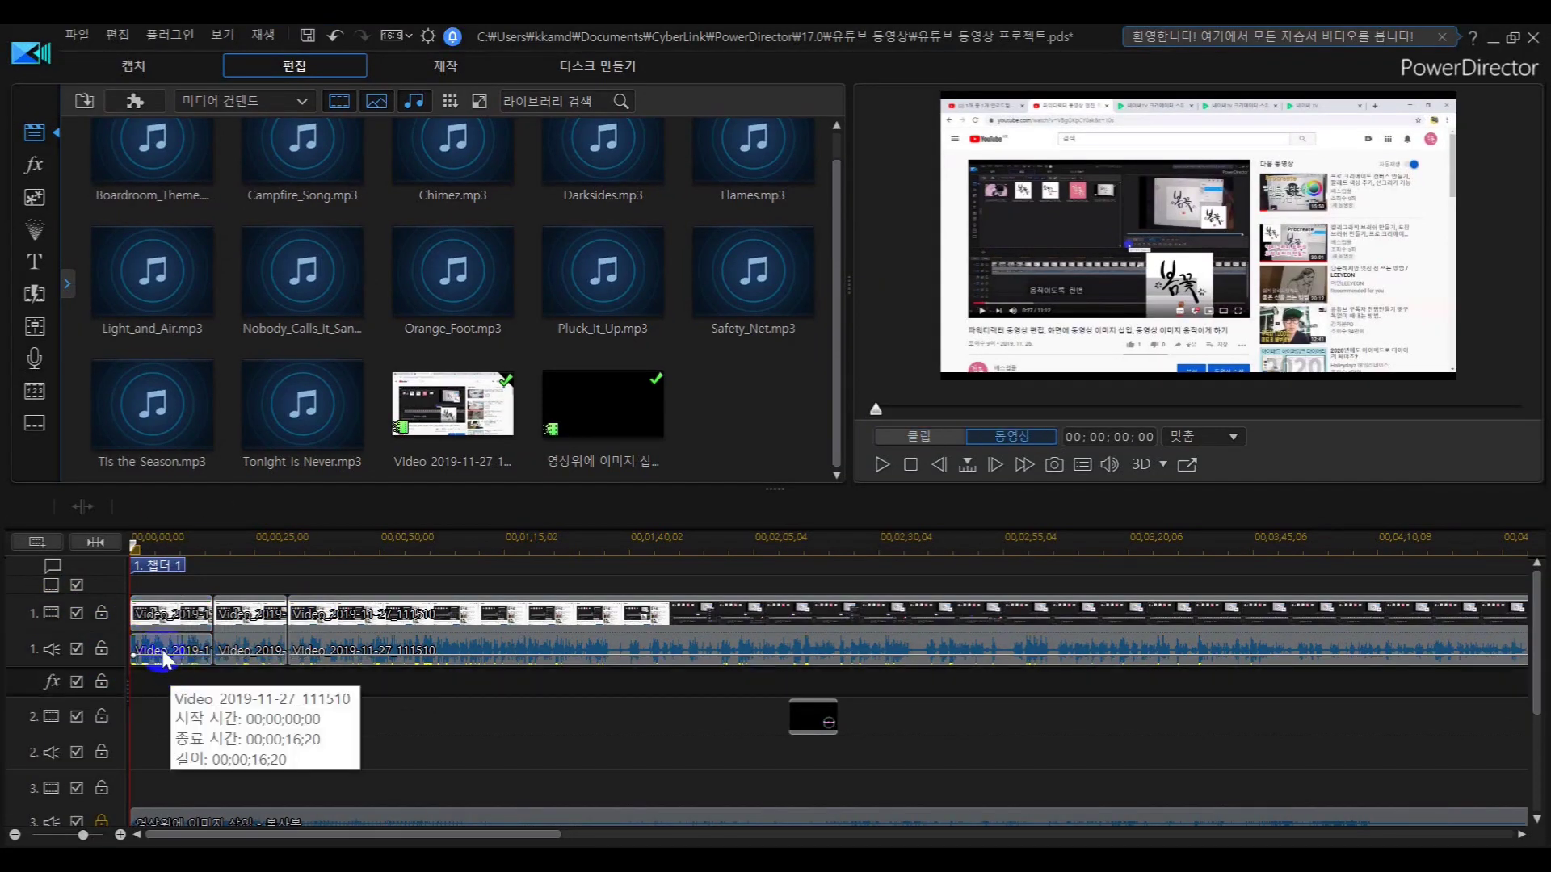
Select the video and audio parts of the track 1 segments in turn to compare how unlinked and linked clips respond.
{"action": "left_click", "coordinate": [161, 614]}
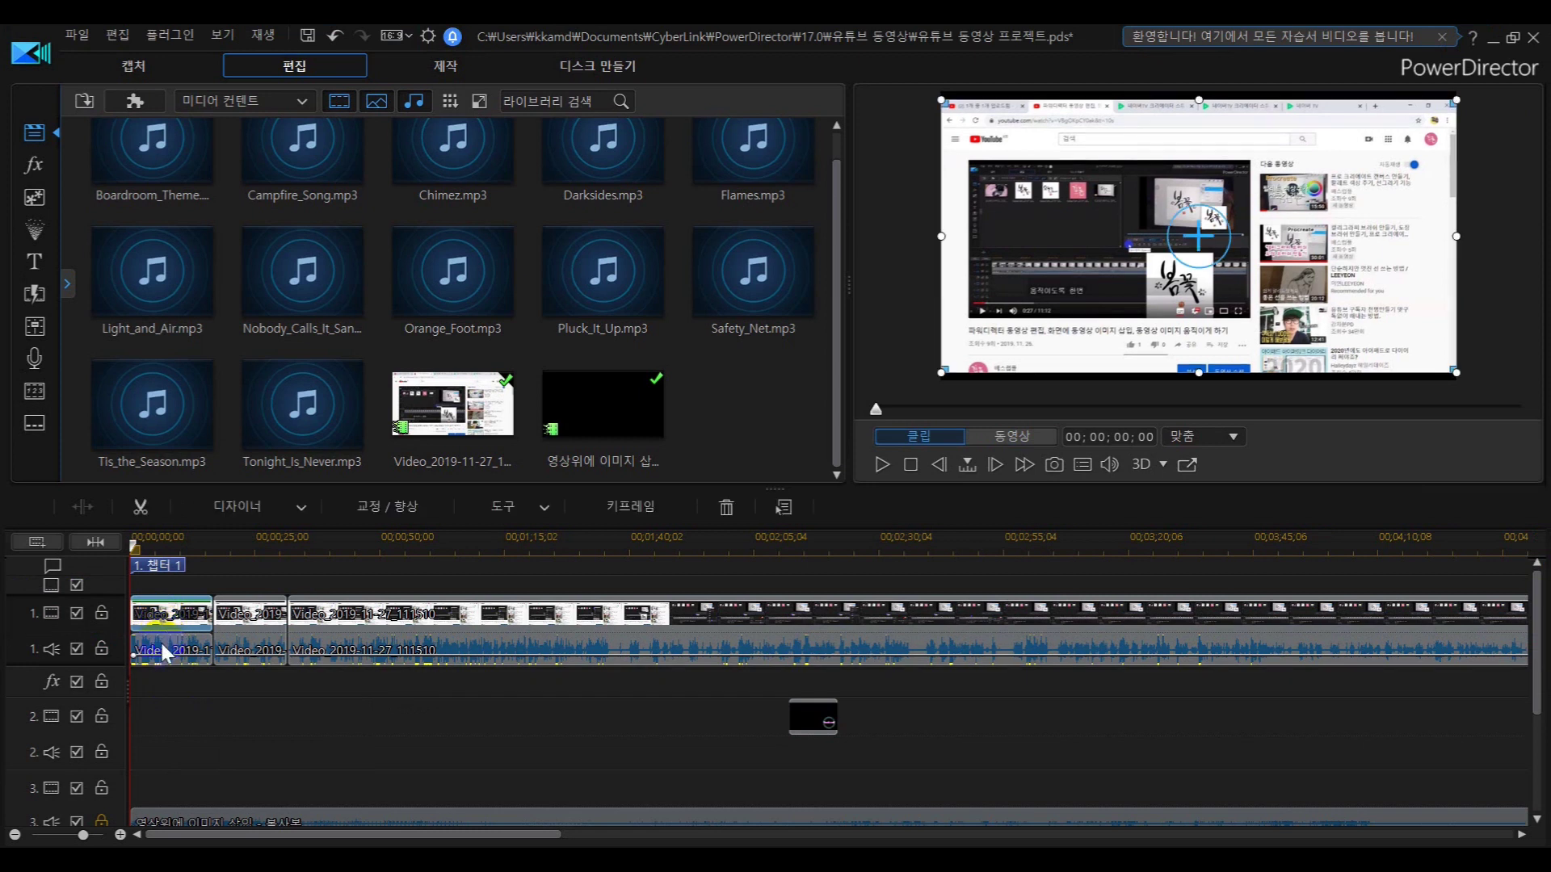
{"action": "left_click", "coordinate": [246, 645]}
{"action": "left_click", "coordinate": [332, 613]}
{"action": "left_click", "coordinate": [180, 616]}
{"action": "left_click", "coordinate": [154, 642]}
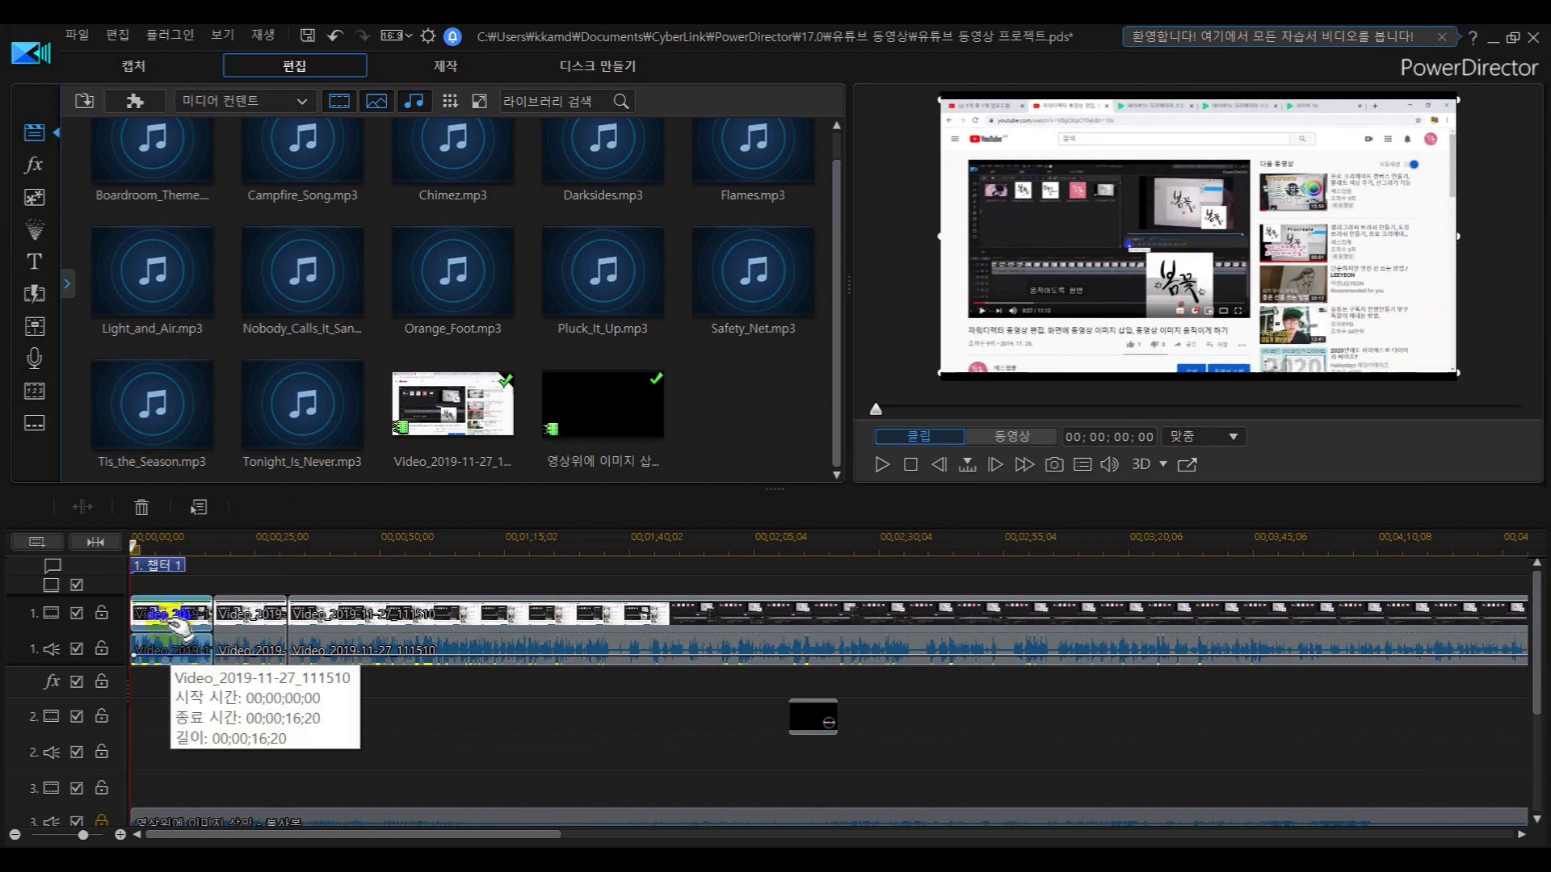
{"action": "left_click", "coordinate": [161, 611]}
{"action": "left_click", "coordinate": [156, 683]}
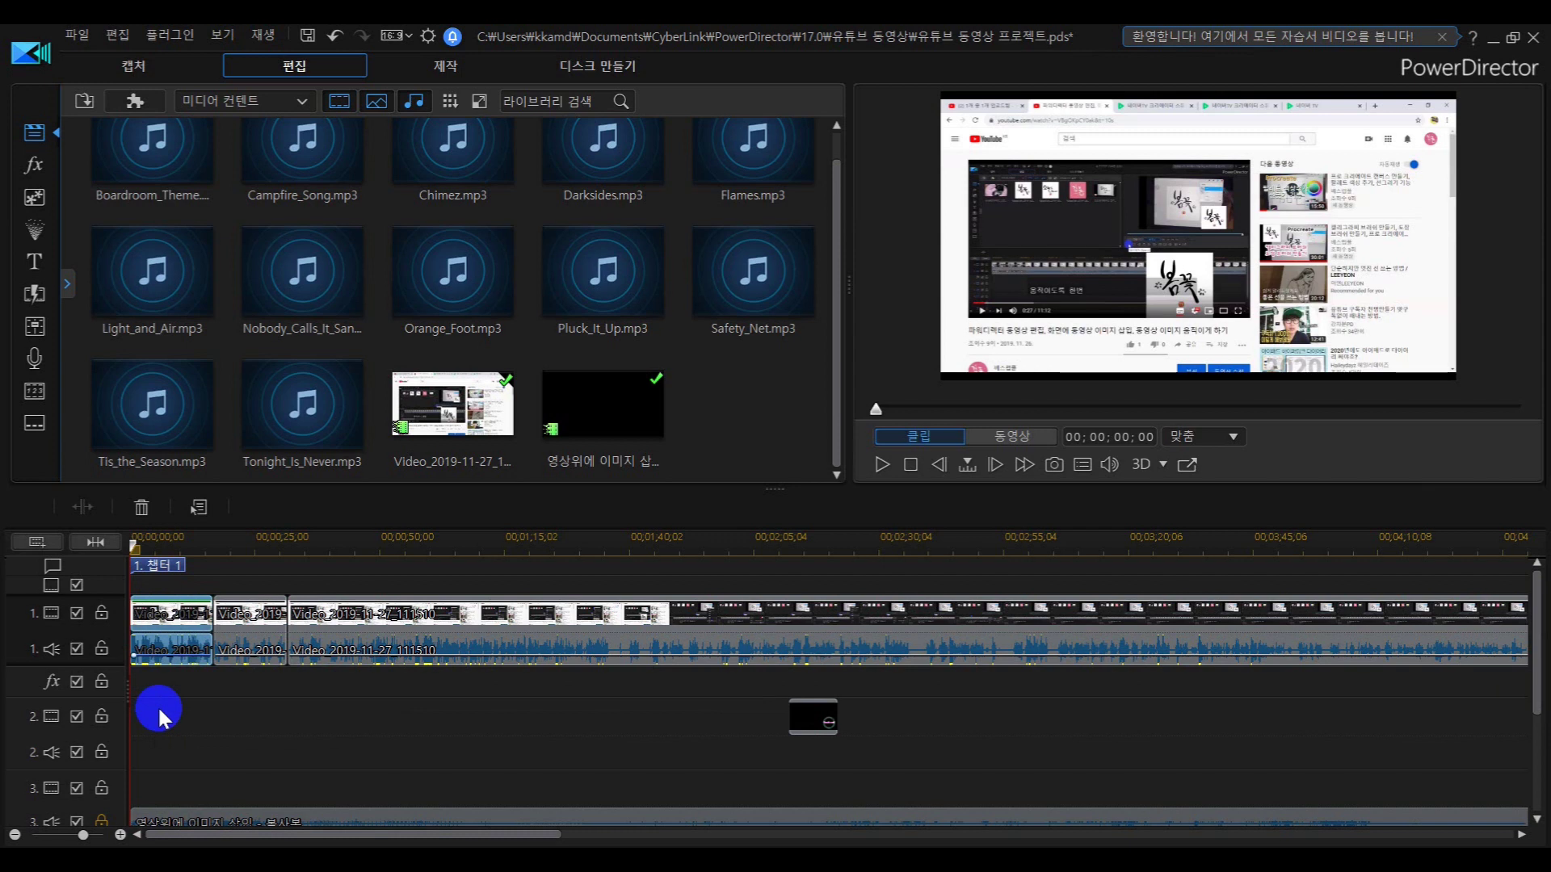
{"action": "left_click", "coordinate": [159, 716]}
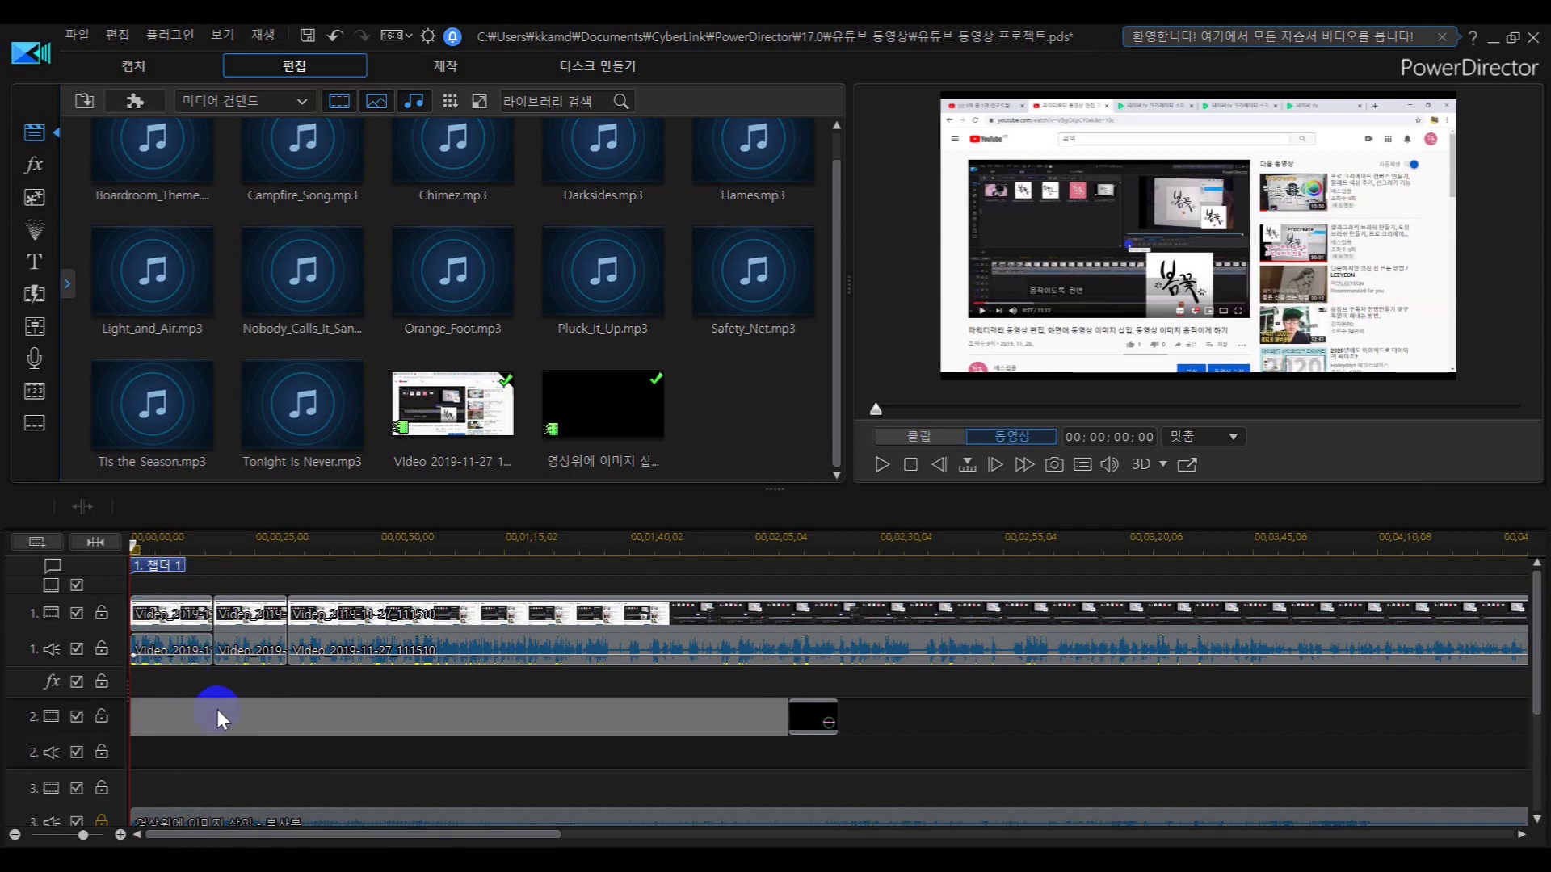
Select the first segment's audio on track 1 and examine its removal options without applying any.
{"action": "left_click", "coordinate": [172, 651]}
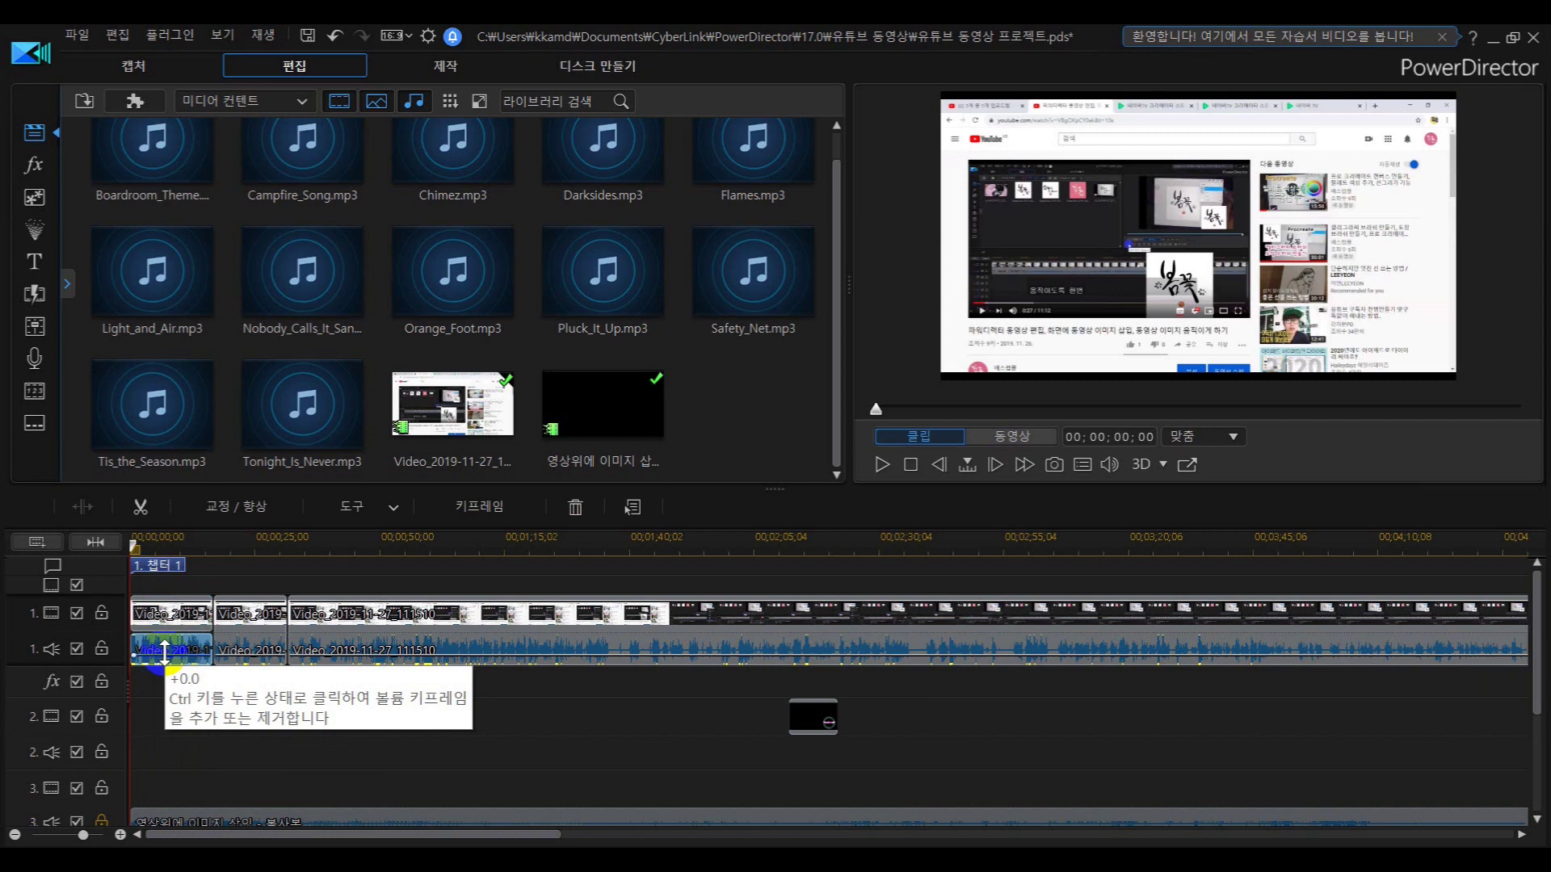
{"action": "key", "text": "Delete"}
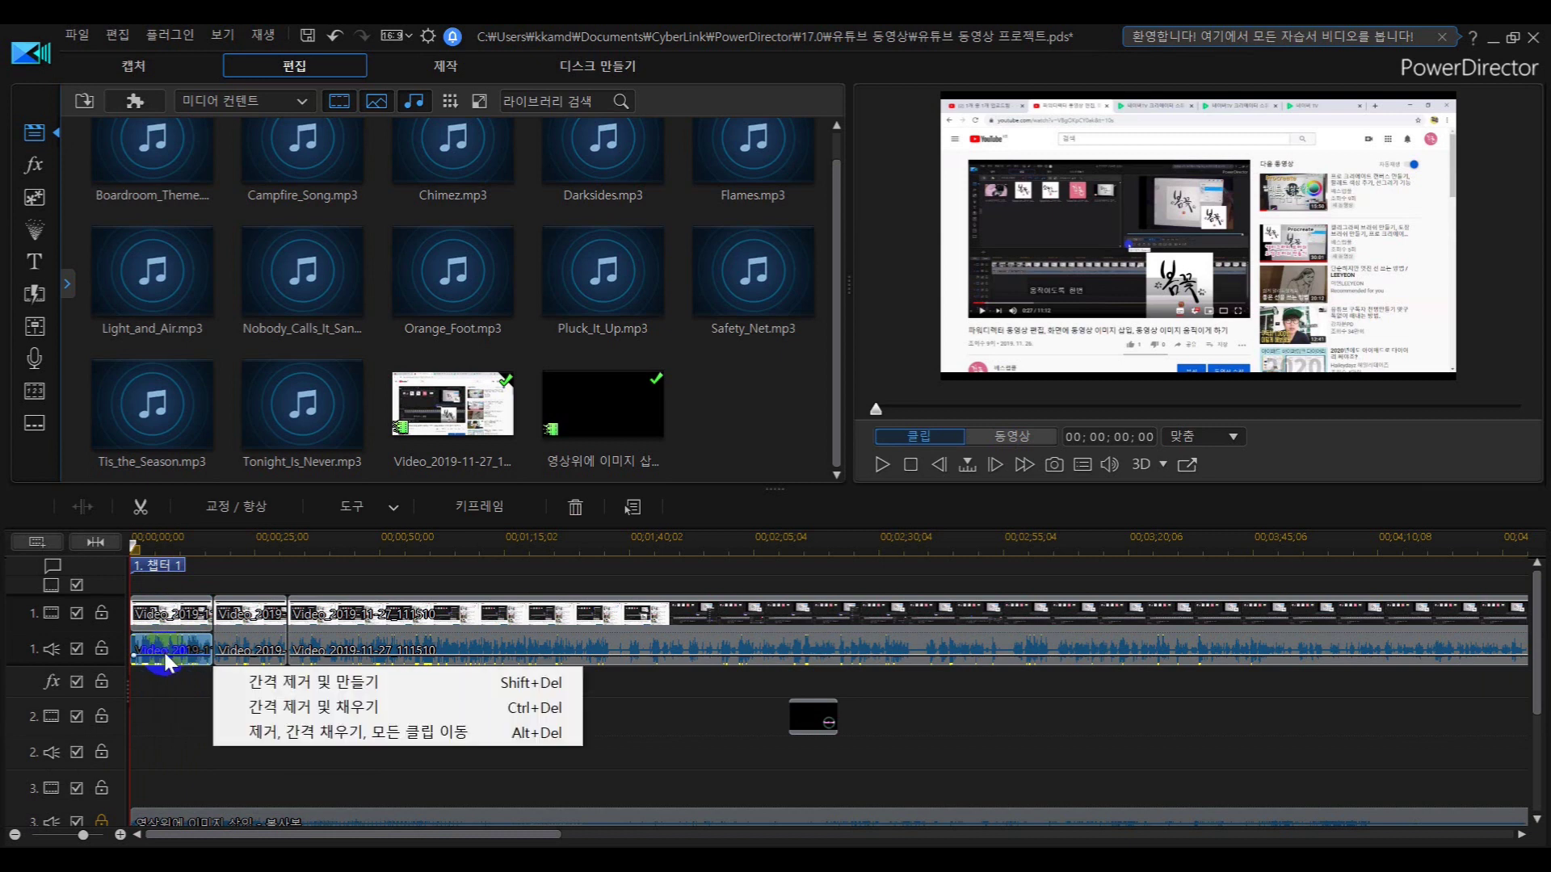
{"action": "key", "text": "Escape"}
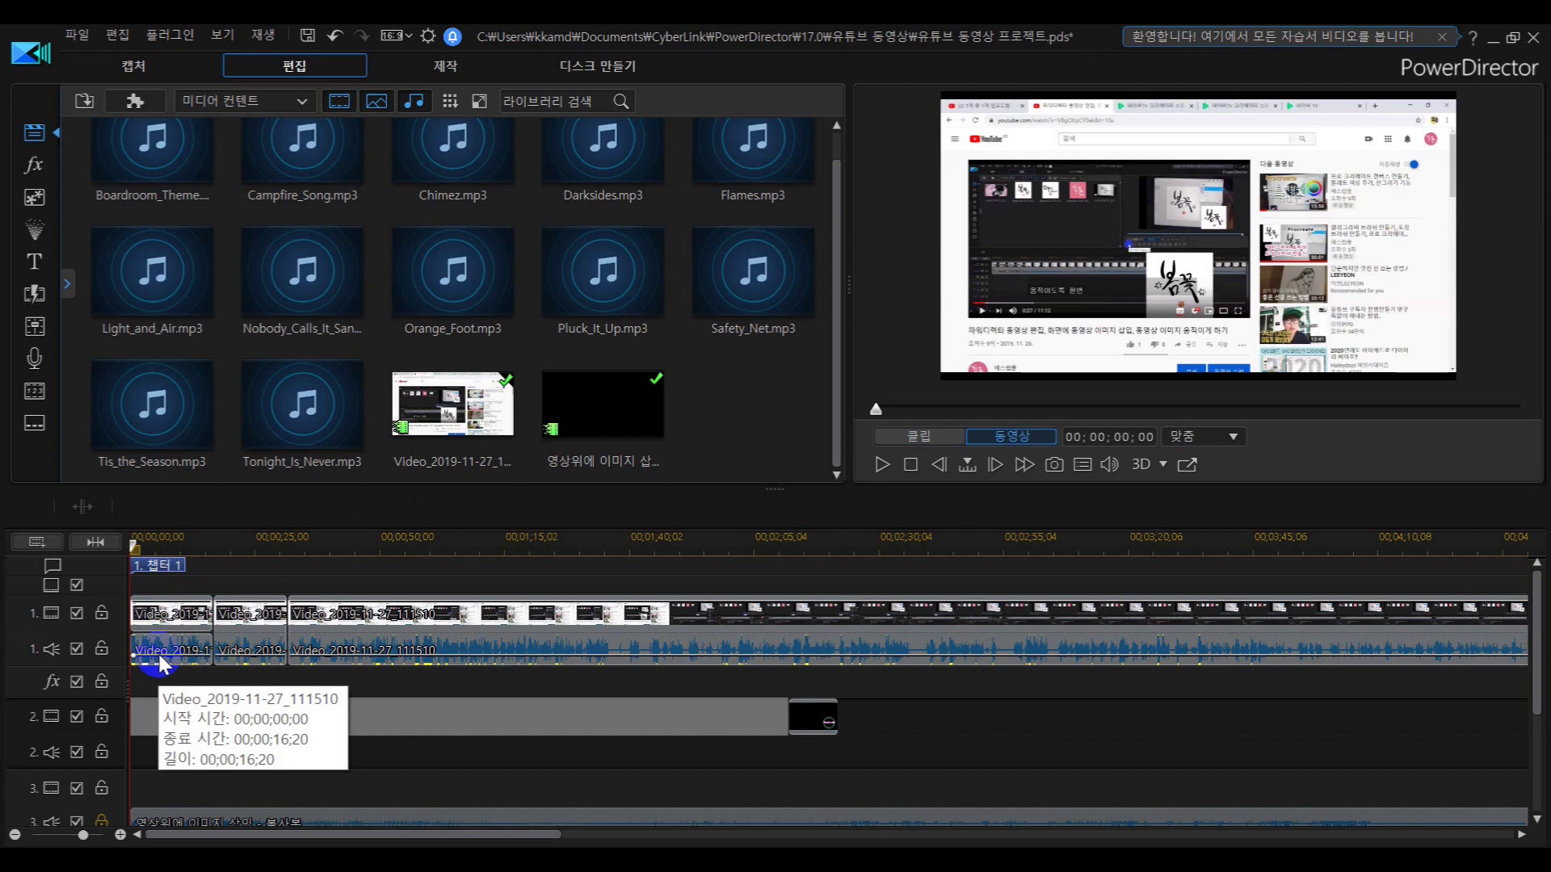
{"action": "right_click", "coordinate": [161, 656]}
{"action": "mouse_move", "coordinate": [299, 167]}
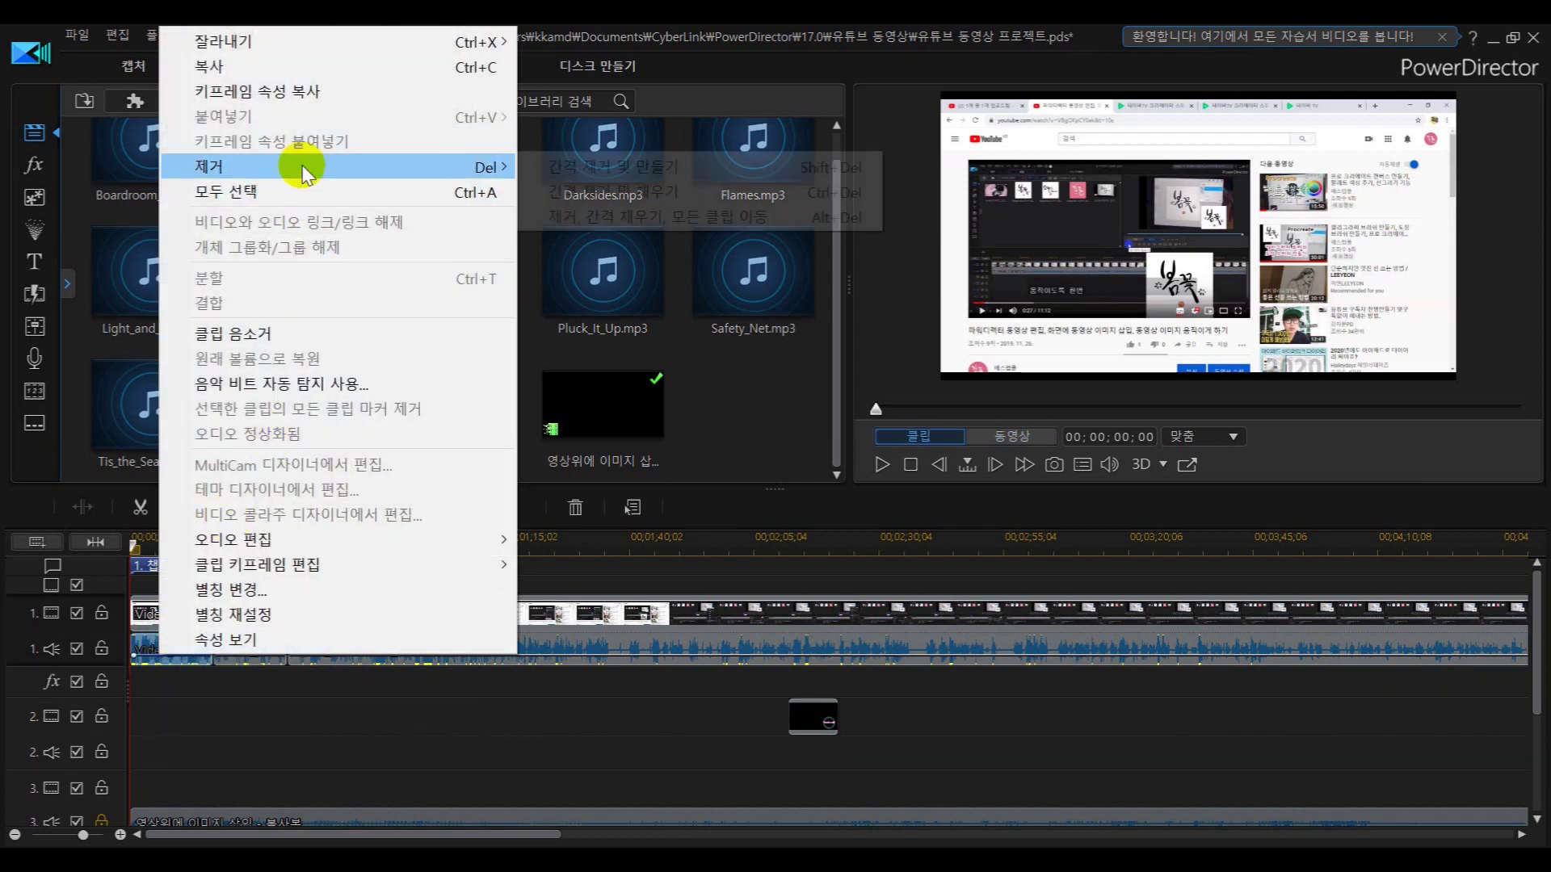
{"action": "left_click", "coordinate": [563, 168]}
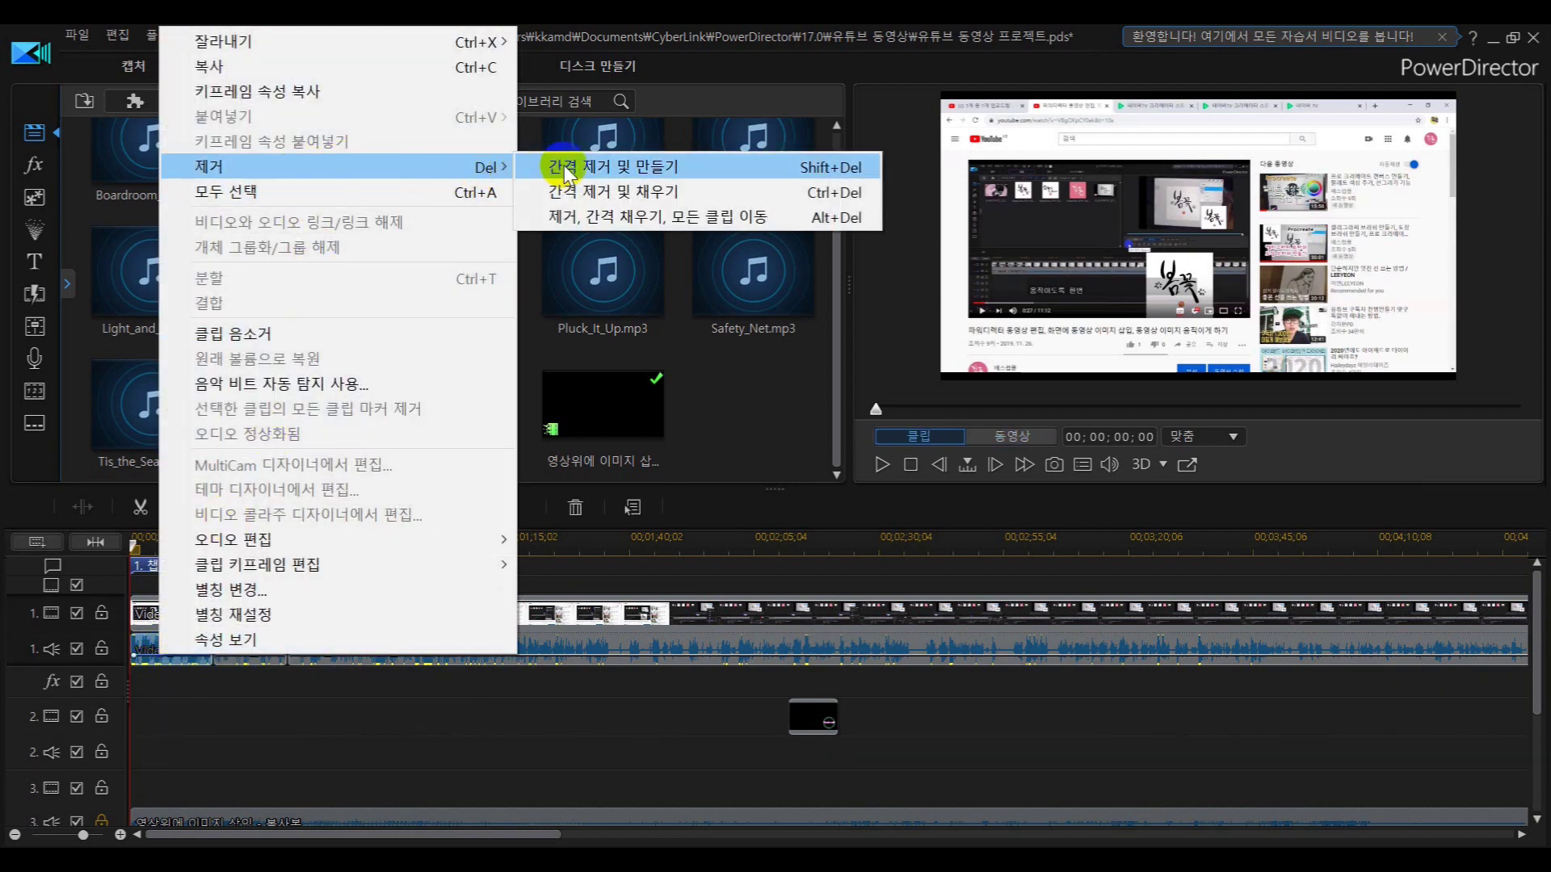
{"action": "left_click", "coordinate": [639, 170]}
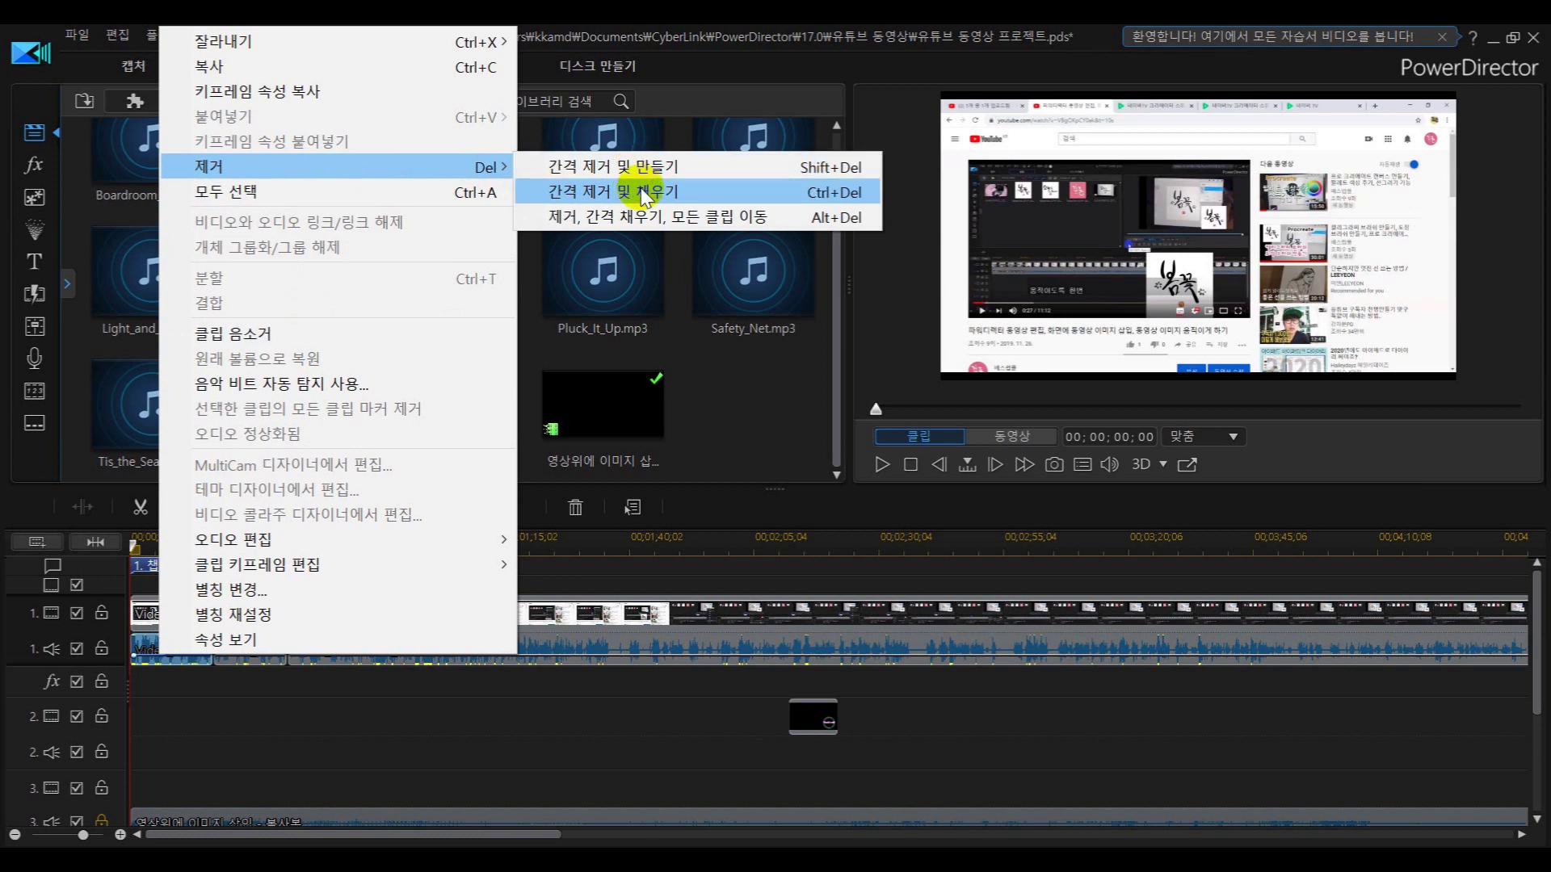
{"action": "left_click", "coordinate": [356, 751]}
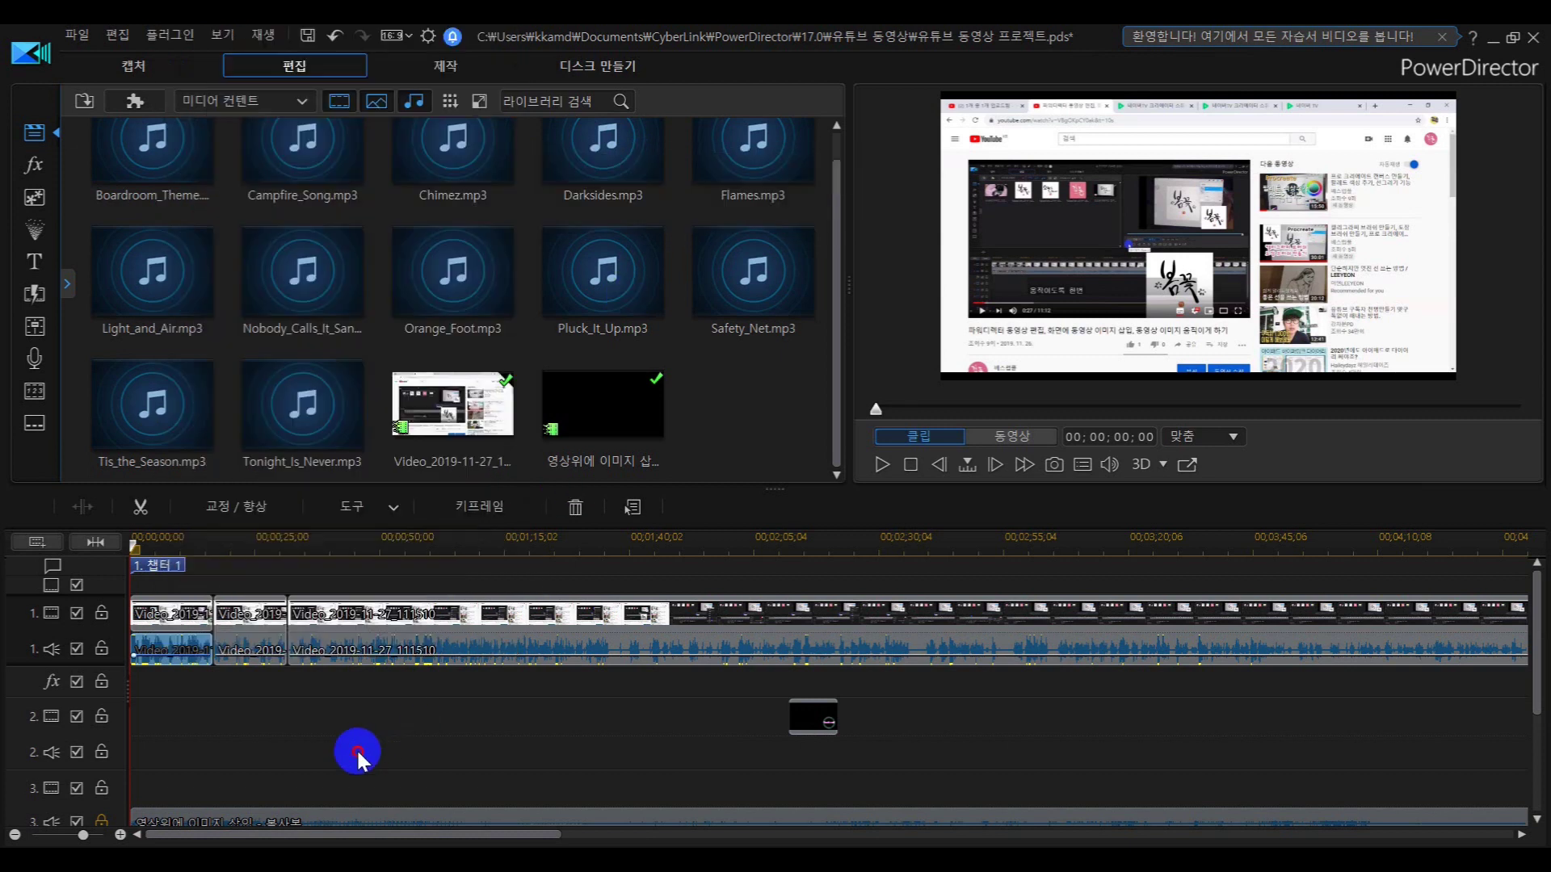
Remove only the audio of the first segment on track 1, leaving its gap open.
{"action": "left_click", "coordinate": [172, 647]}
{"action": "right_click", "coordinate": [172, 646]}
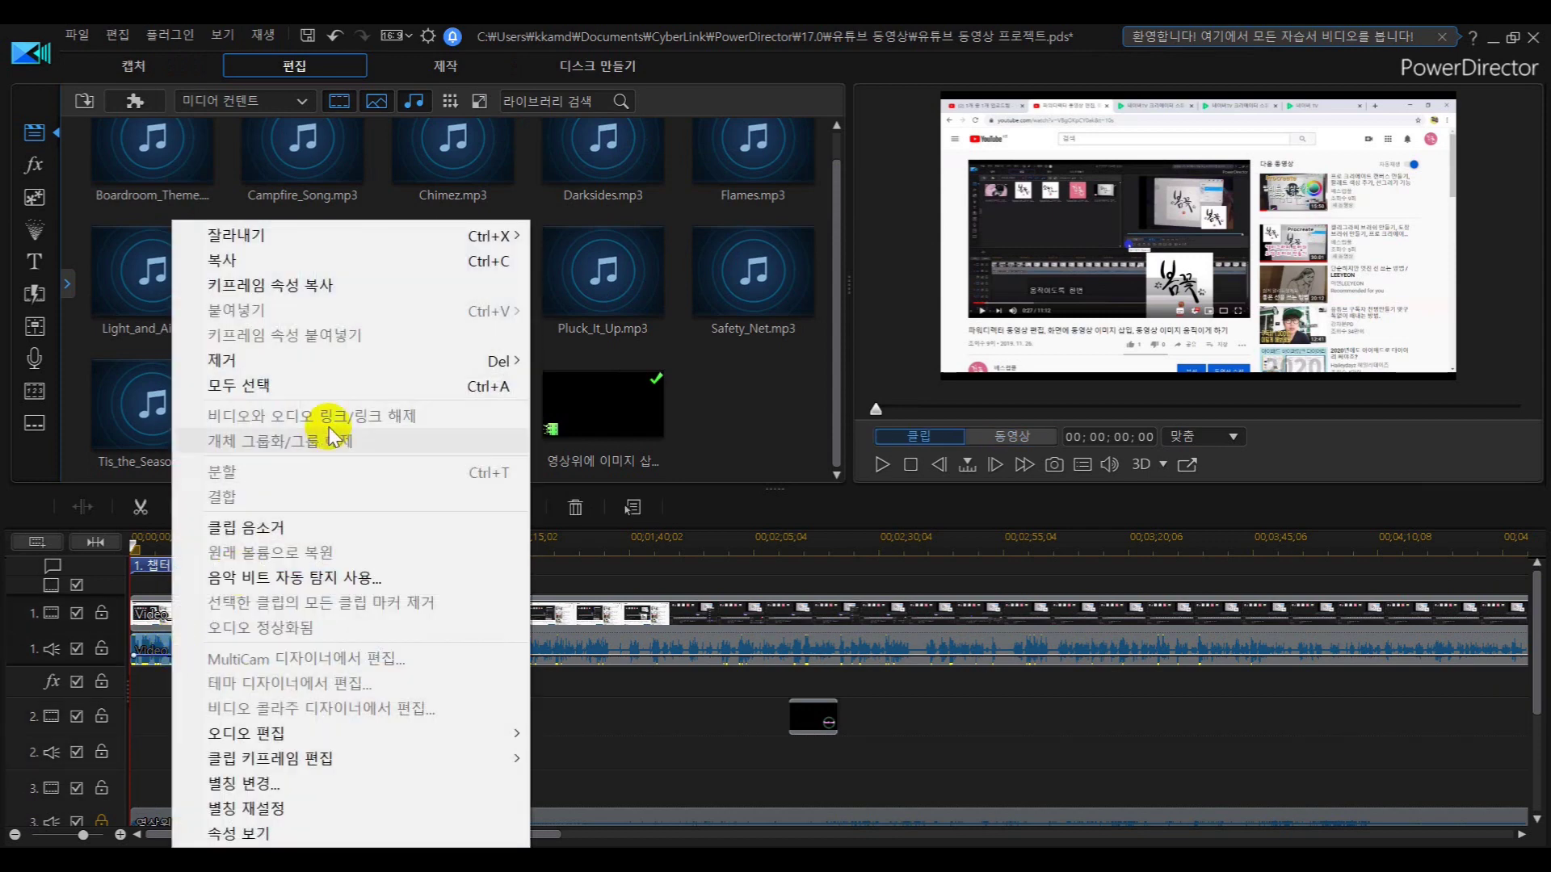
{"action": "mouse_move", "coordinate": [450, 359]}
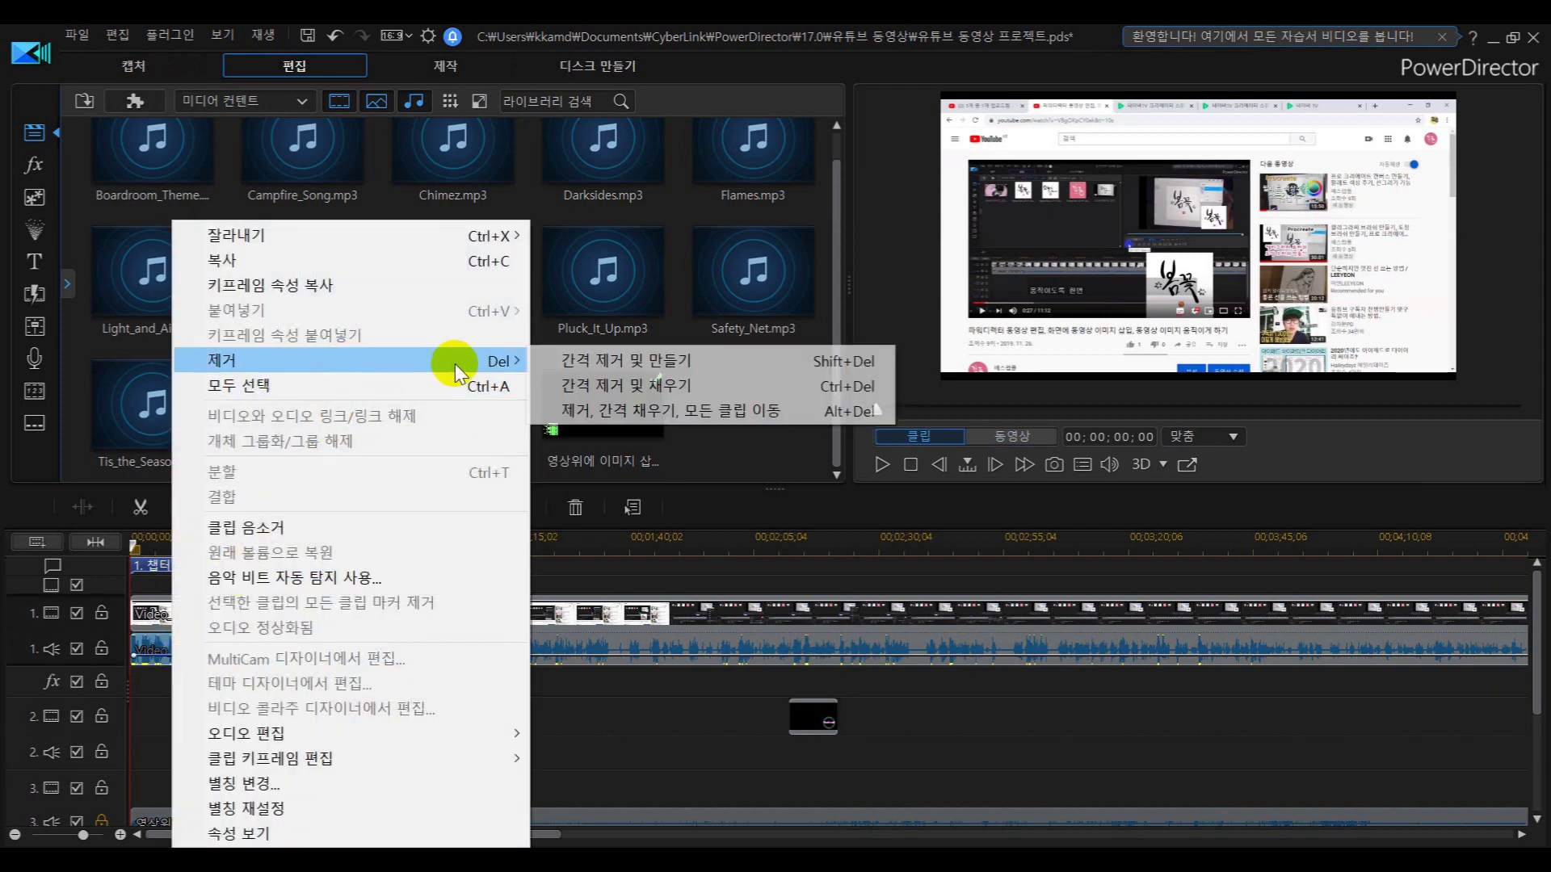
{"action": "left_click", "coordinate": [596, 388]}
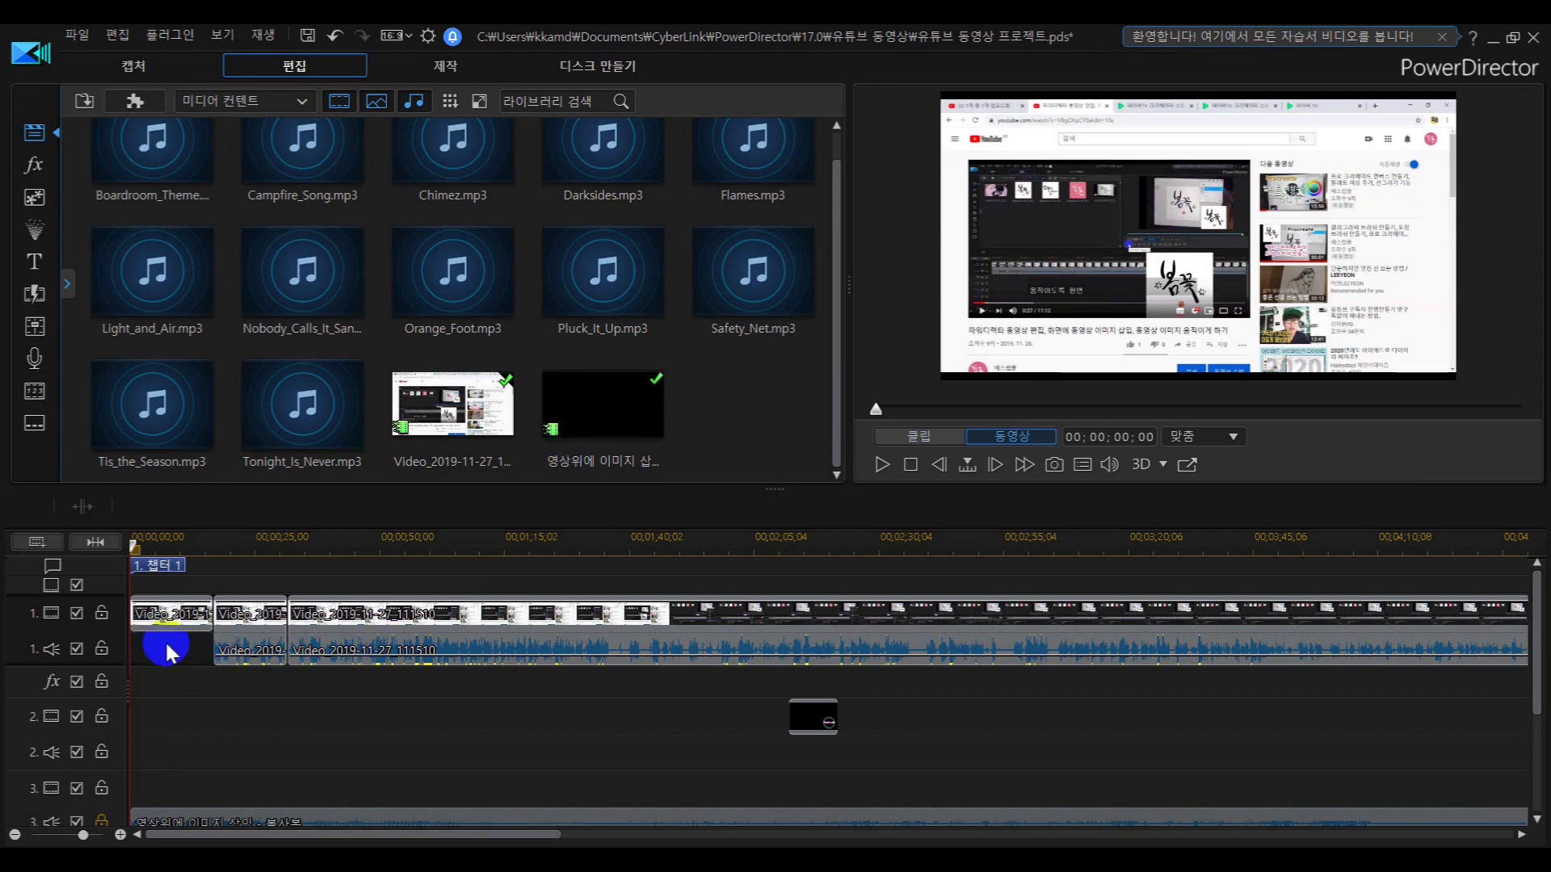
{"action": "left_click", "coordinate": [190, 629]}
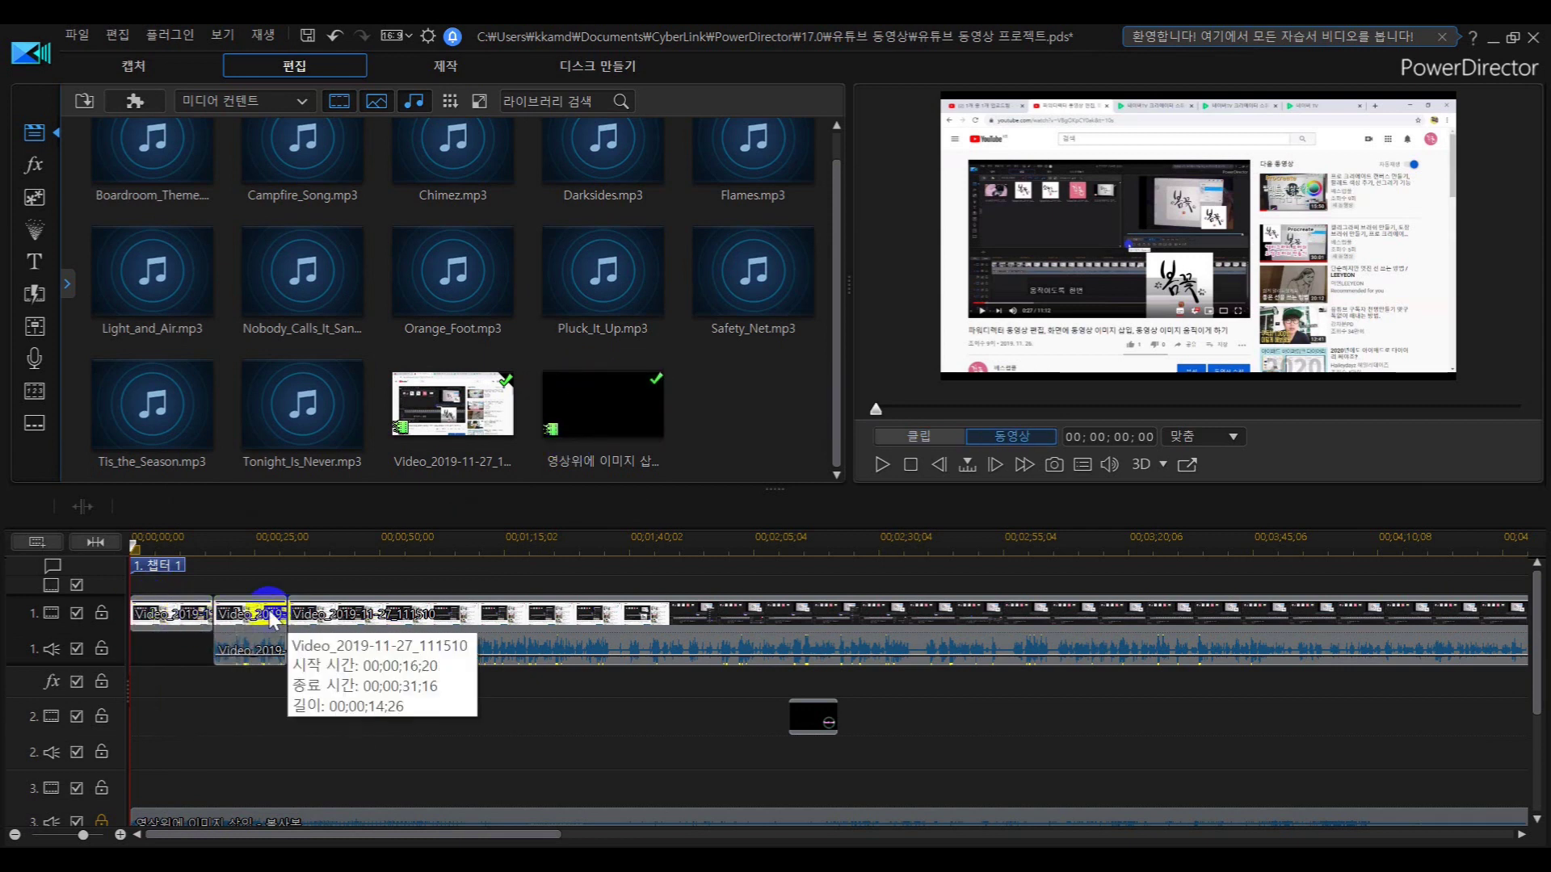
{"action": "left_click", "coordinate": [138, 614]}
{"action": "left_click", "coordinate": [264, 614]}
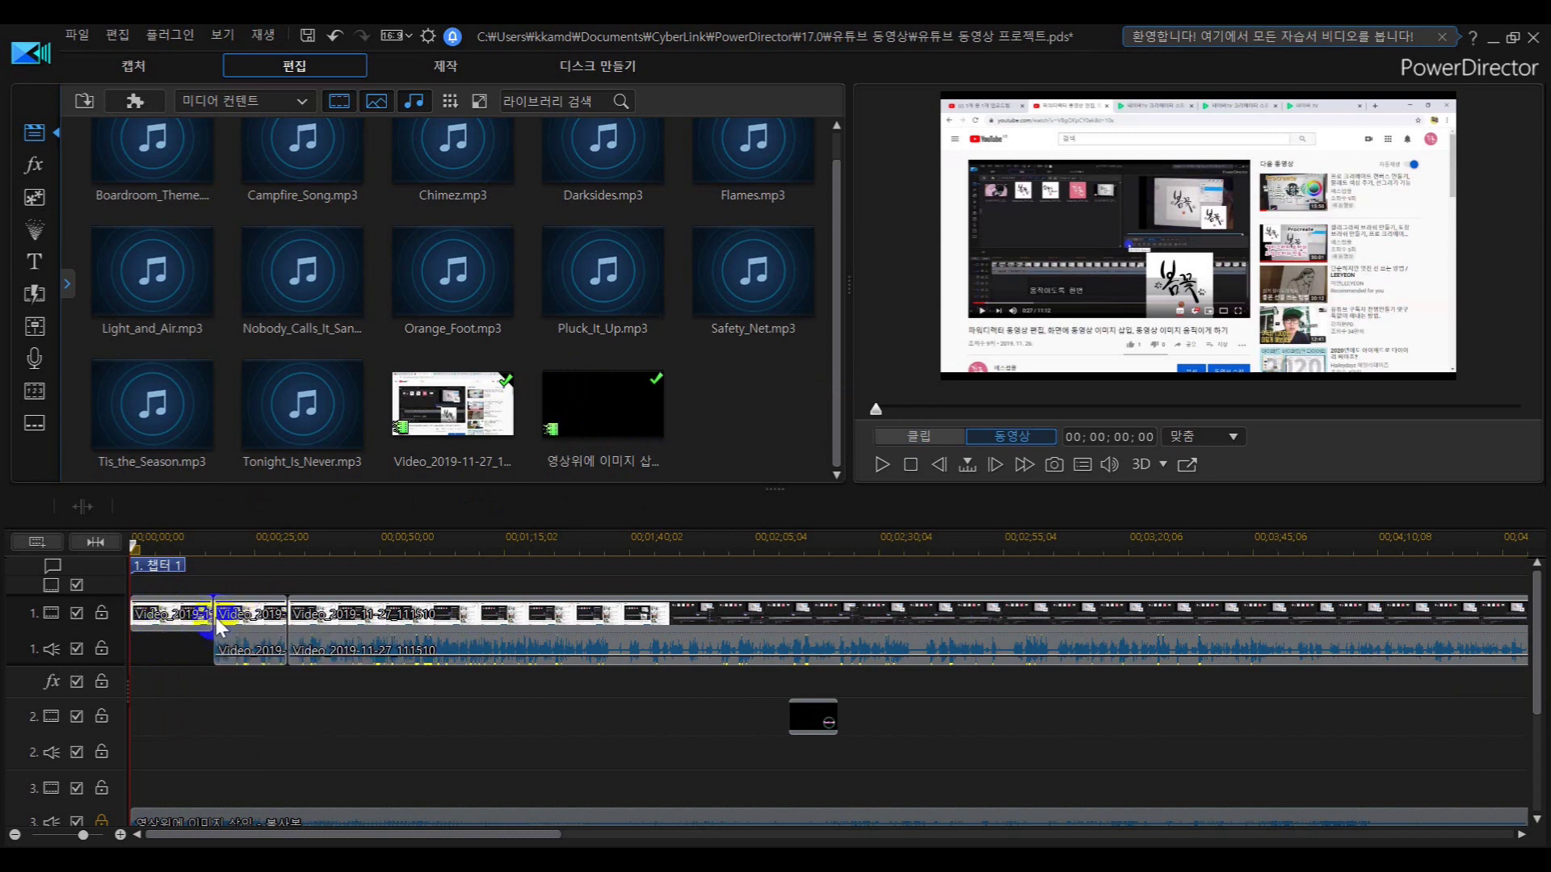
{"action": "left_click", "coordinate": [182, 627]}
{"action": "left_click", "coordinate": [178, 622]}
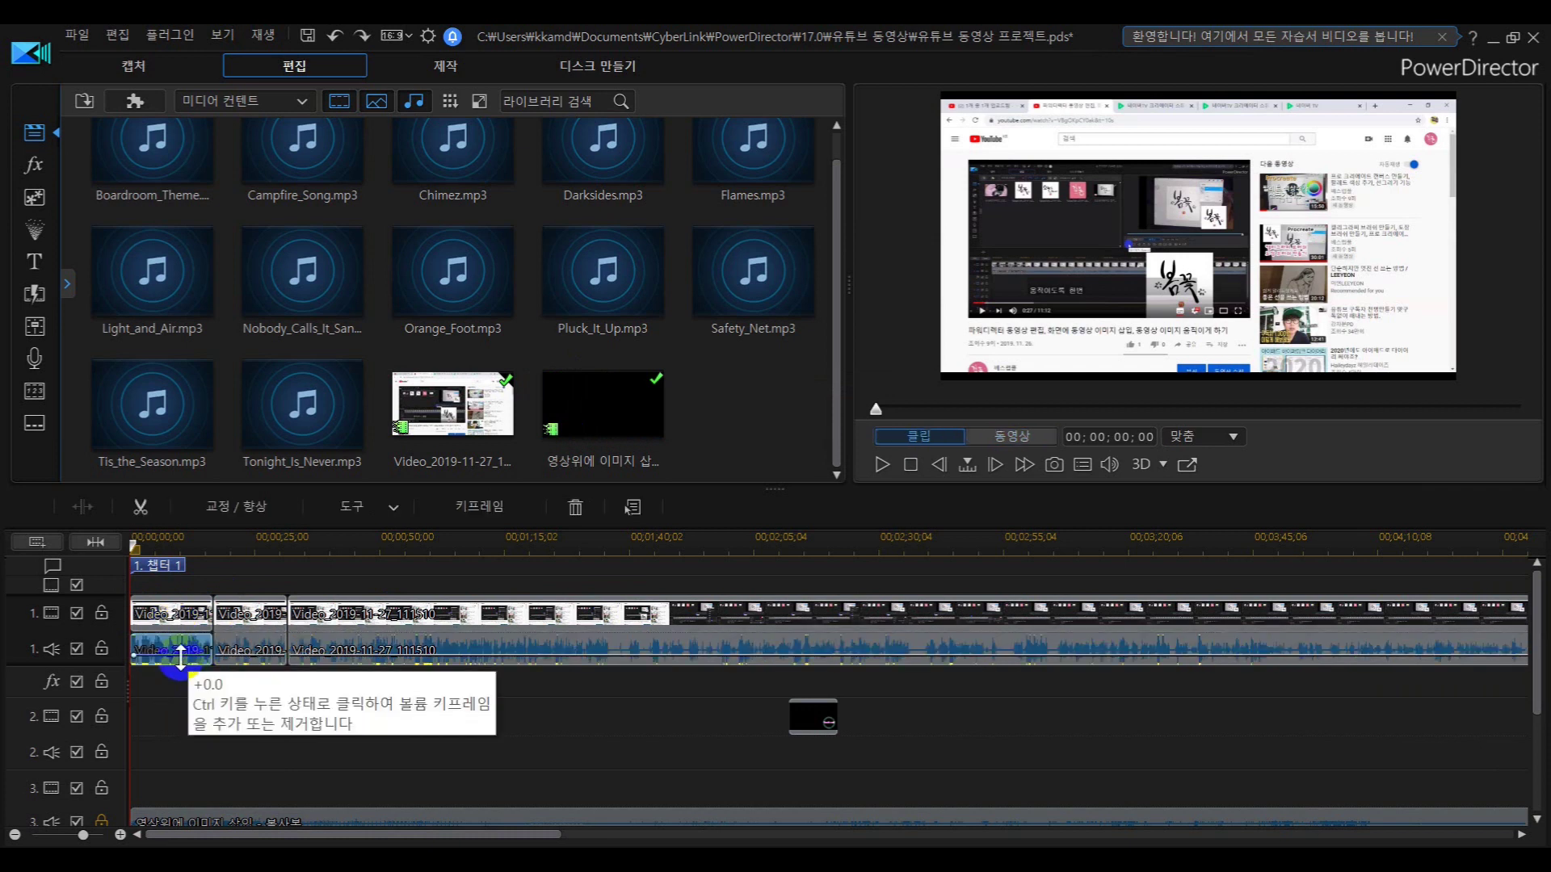
Remove only the video part of the first segment on track 1 and leave the gap open.
{"action": "left_click", "coordinate": [177, 617]}
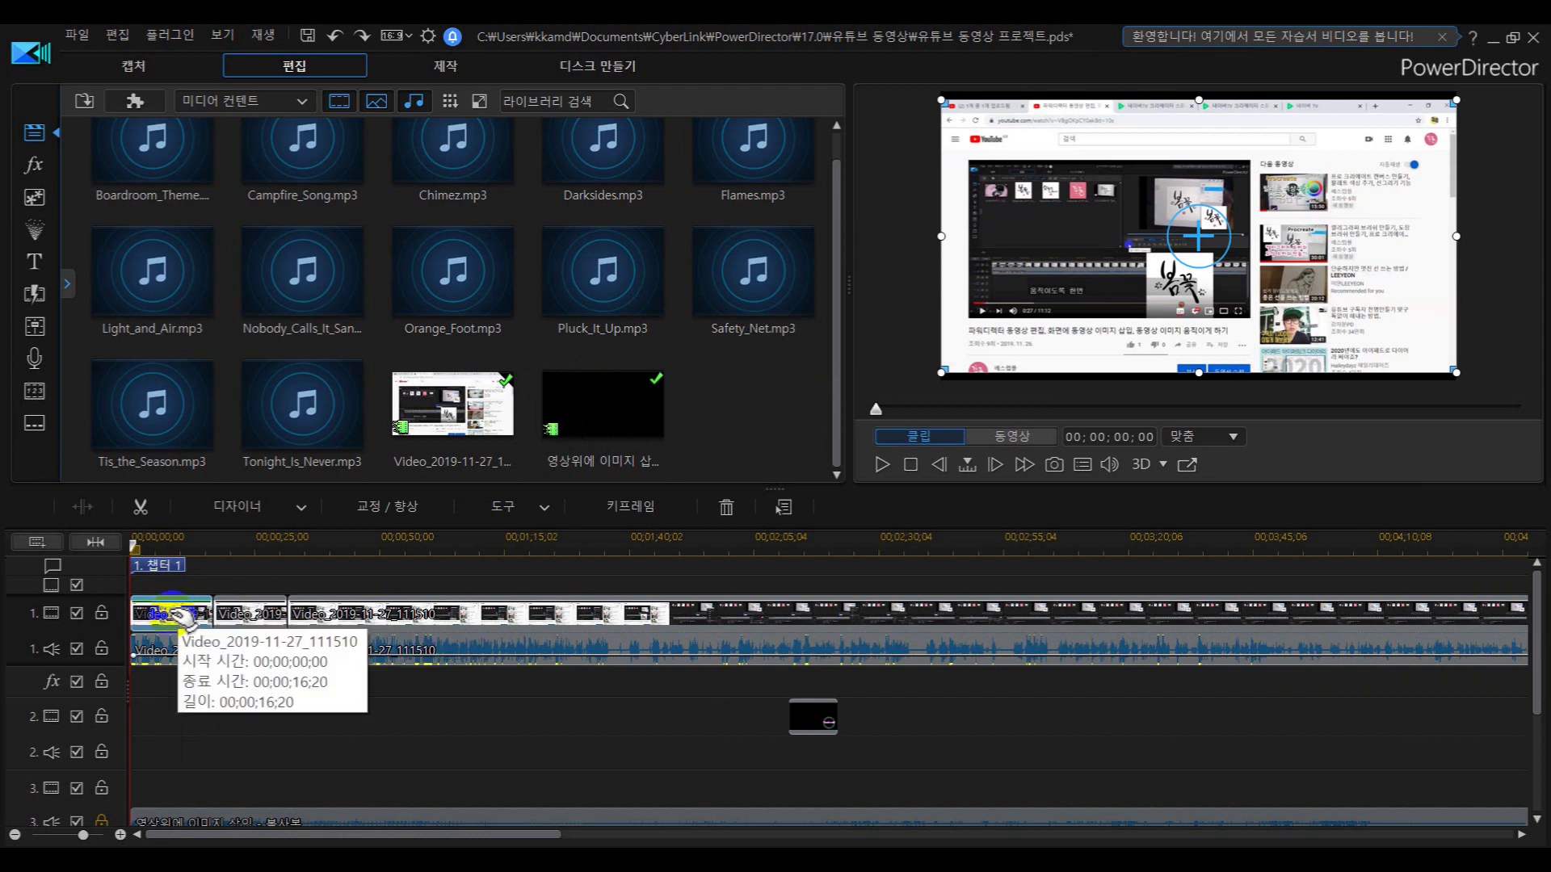
{"action": "key", "text": "Delete"}
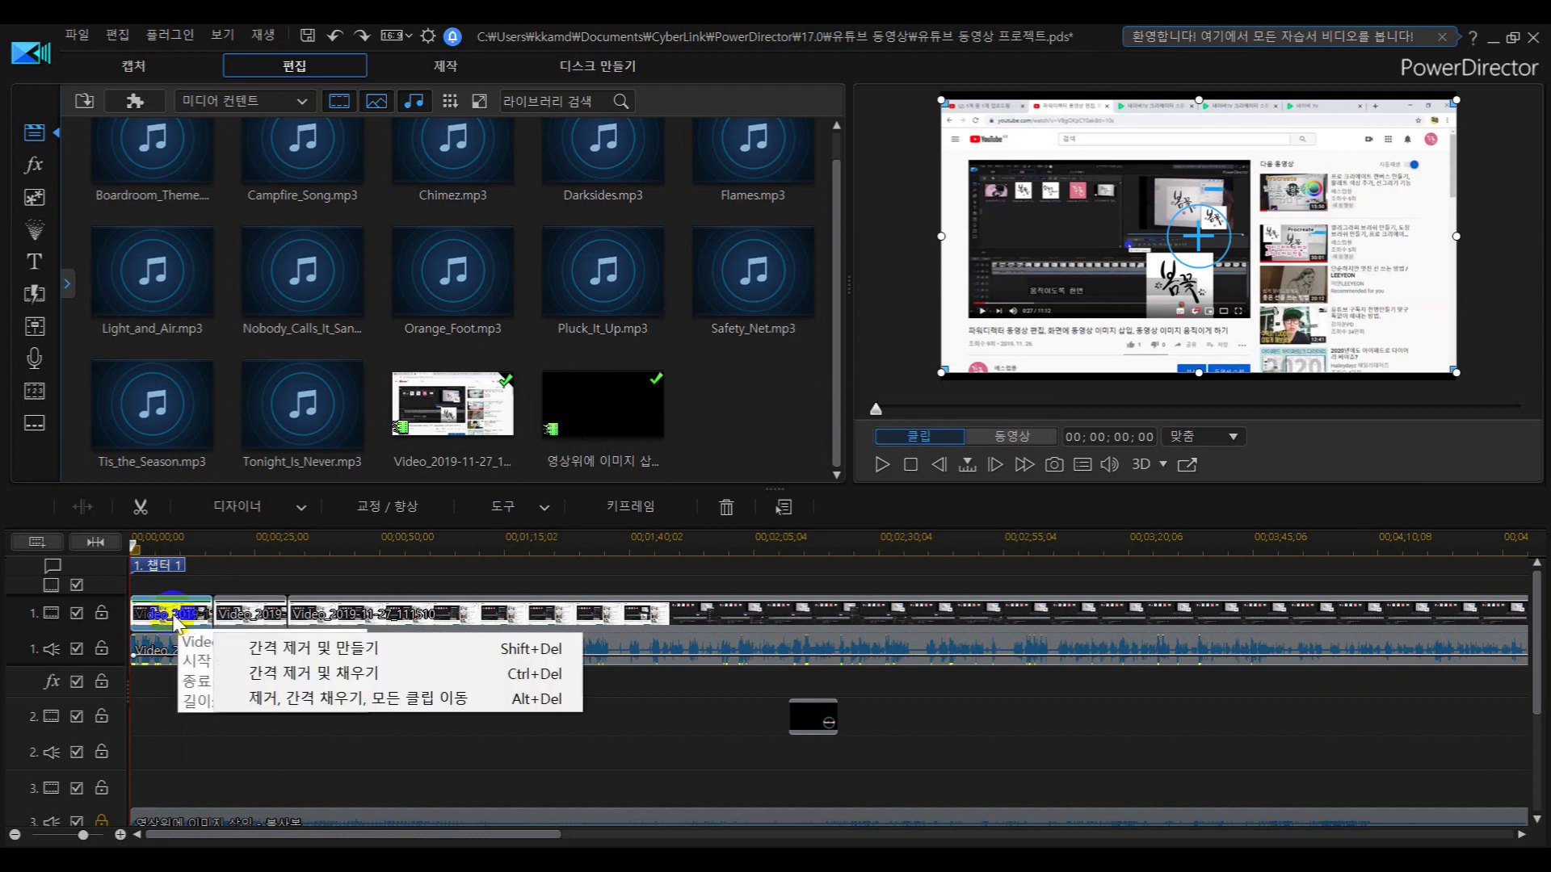
{"action": "left_click", "coordinate": [263, 651]}
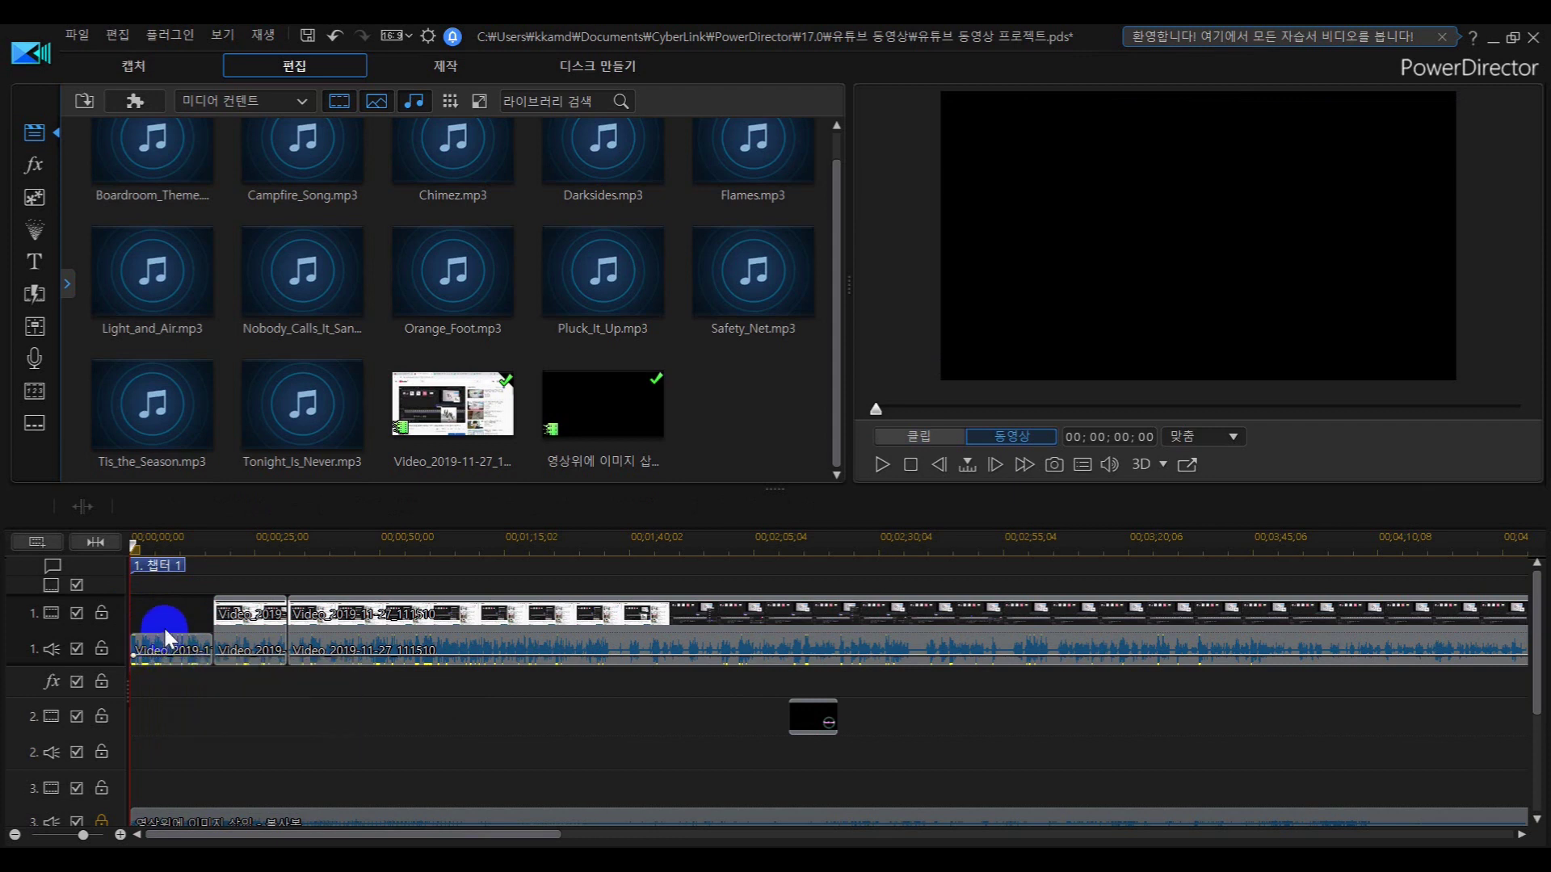
Select the first segment's video part and its audio part separately to check that they are unlinked.
{"action": "left_click", "coordinate": [164, 626]}
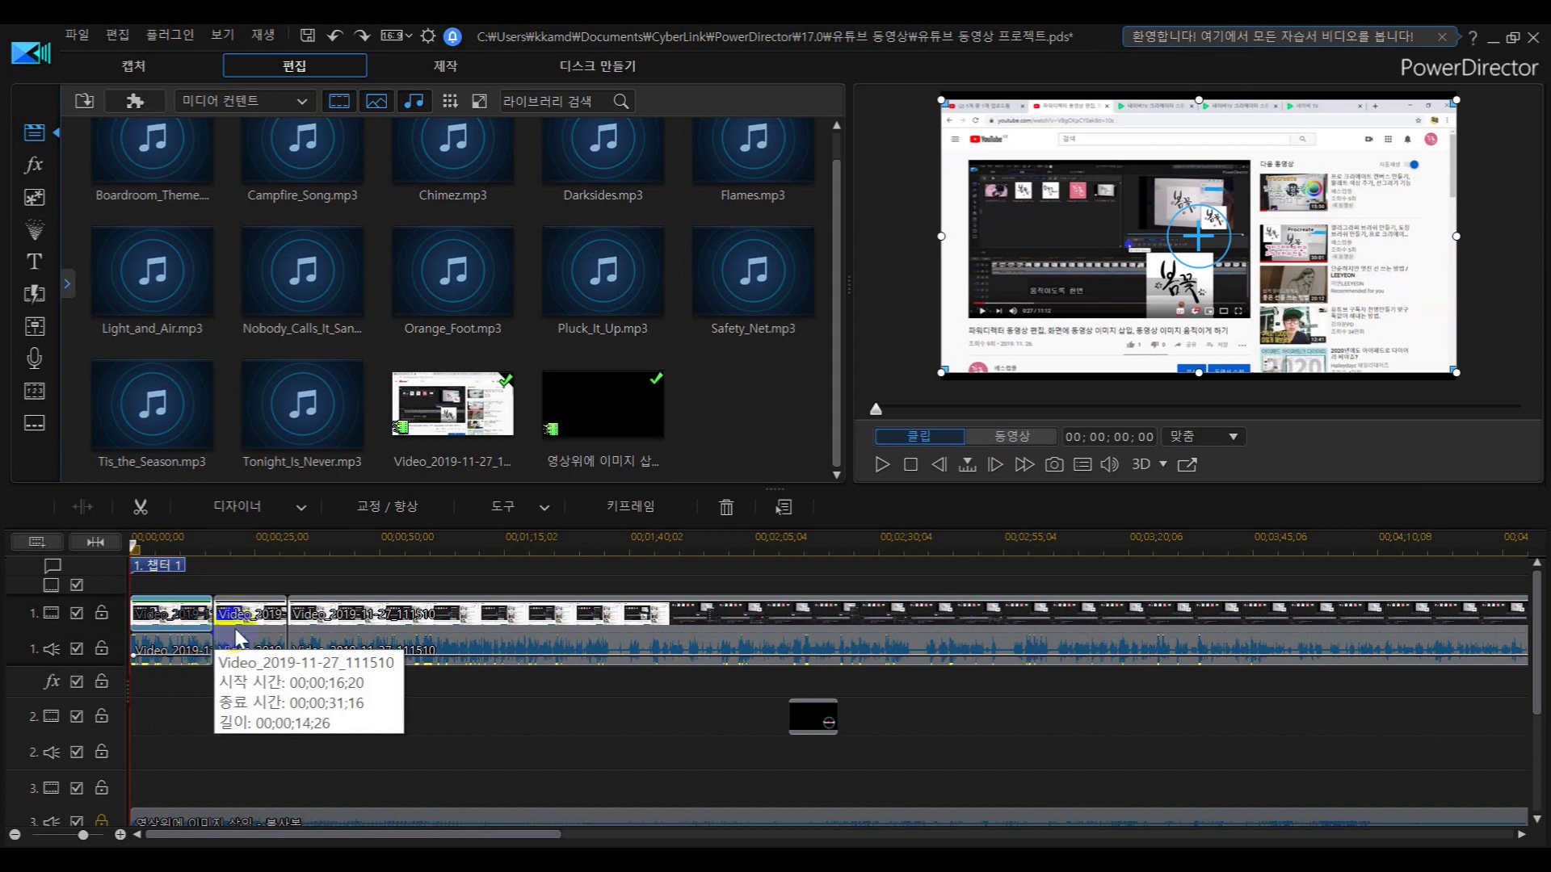
{"action": "left_click", "coordinate": [192, 648]}
{"action": "left_click", "coordinate": [202, 653]}
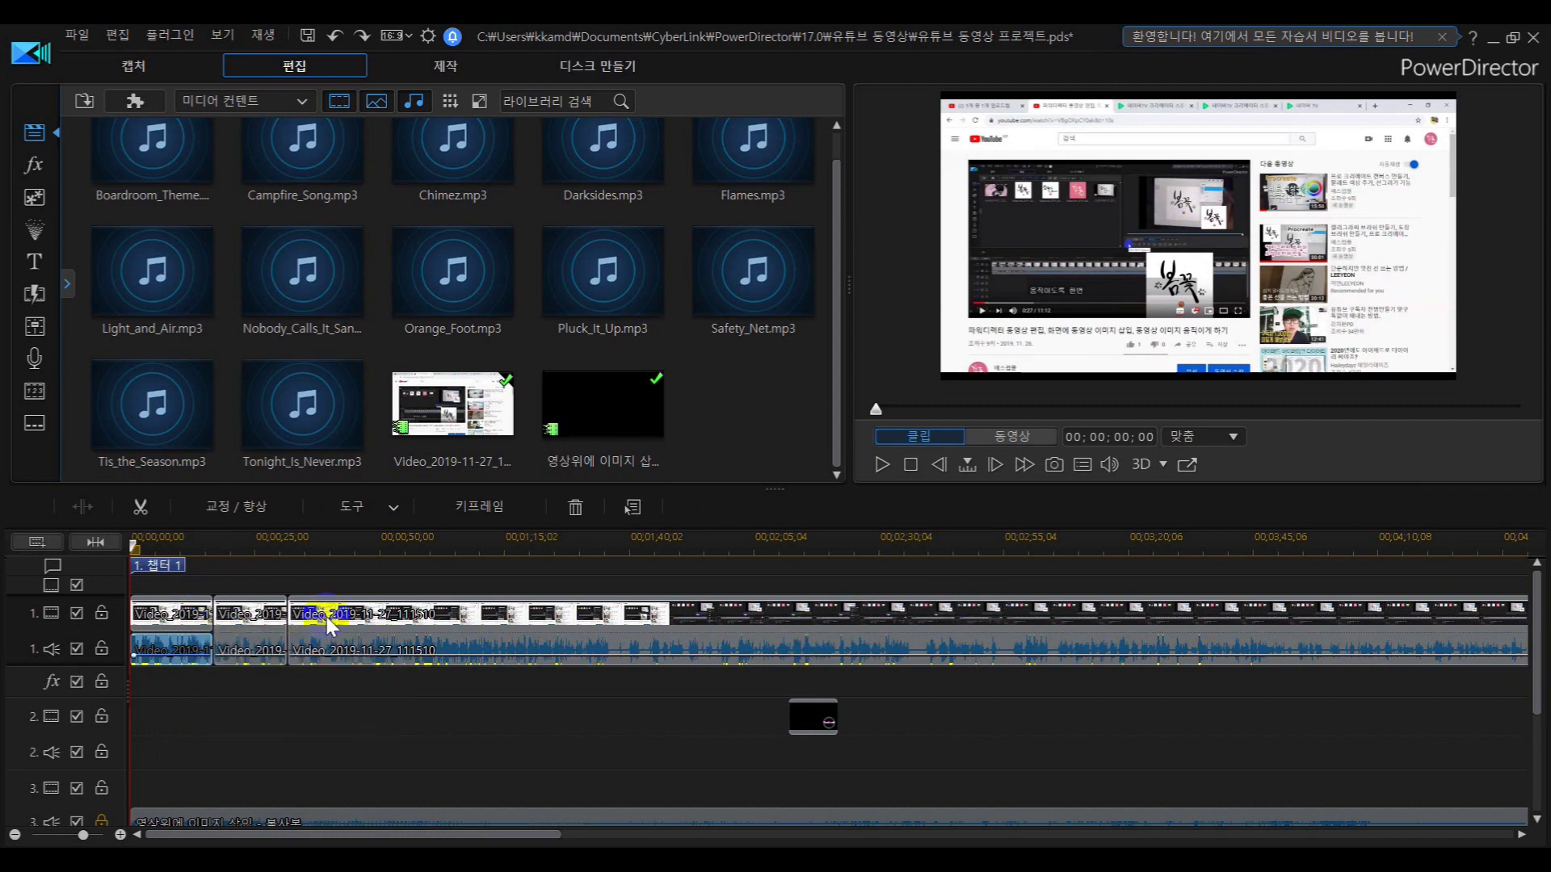
Unlink the video and audio of the third segment on track 1, starting at 00;00;31;16.
{"action": "right_click", "coordinate": [376, 649]}
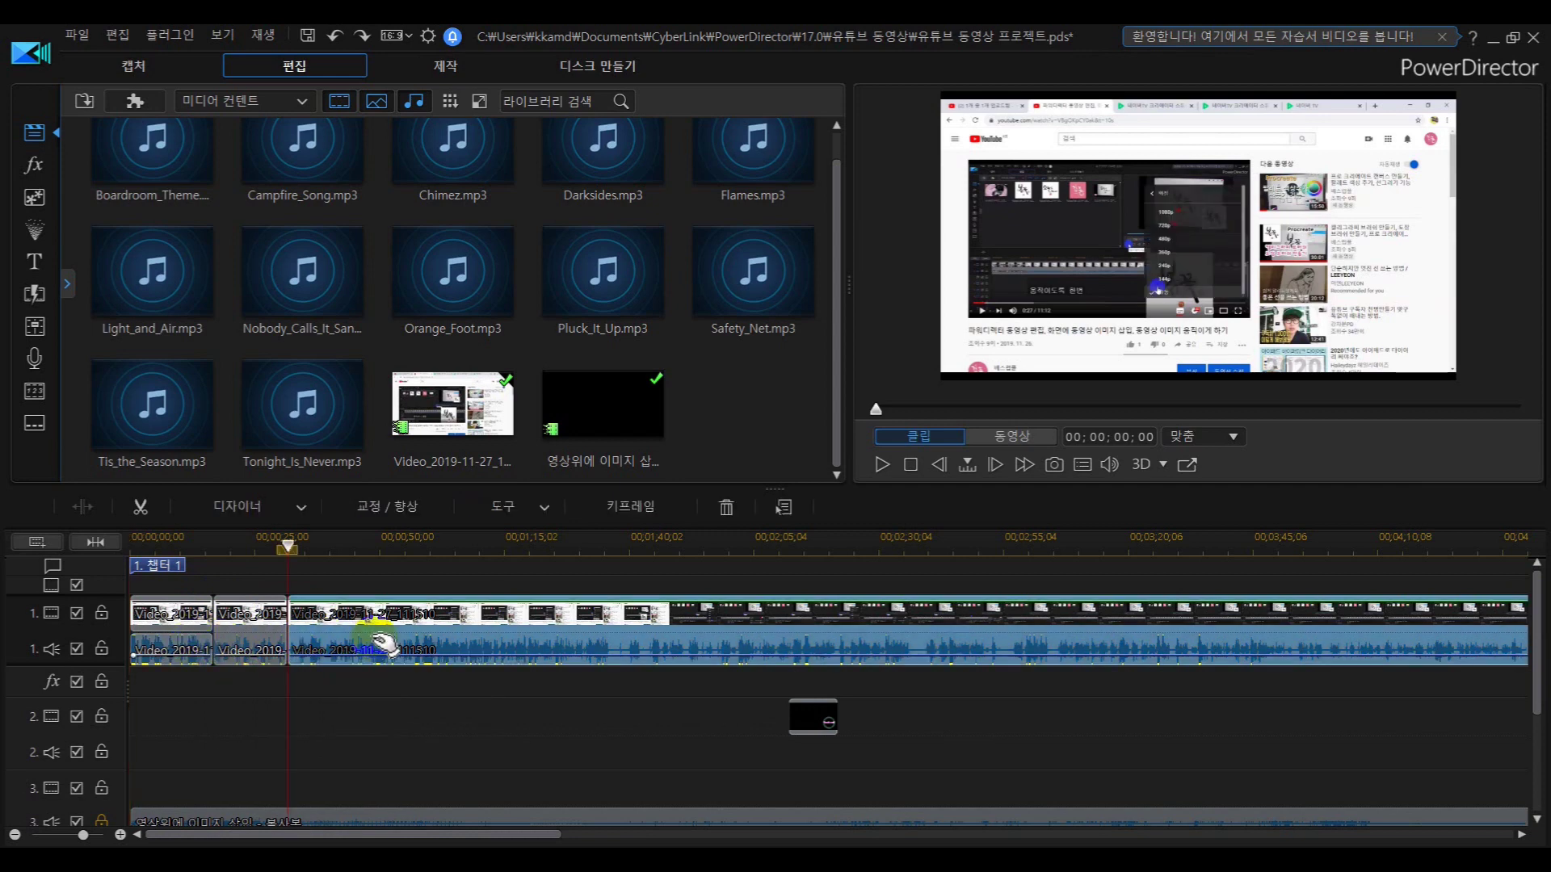
{"action": "left_click", "coordinate": [435, 417]}
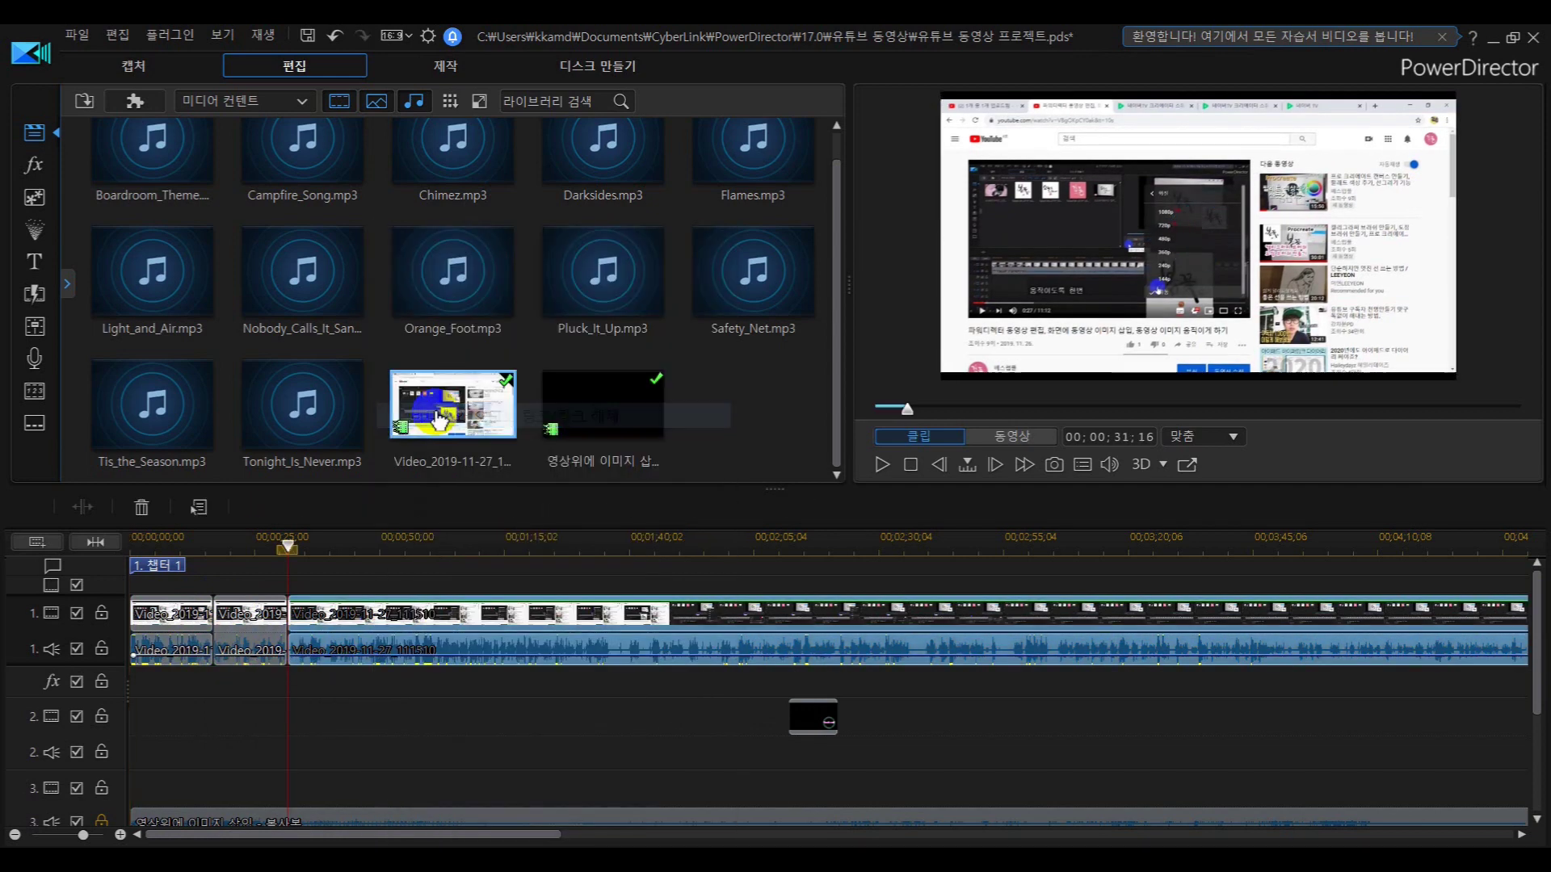
{"action": "left_click", "coordinate": [350, 697]}
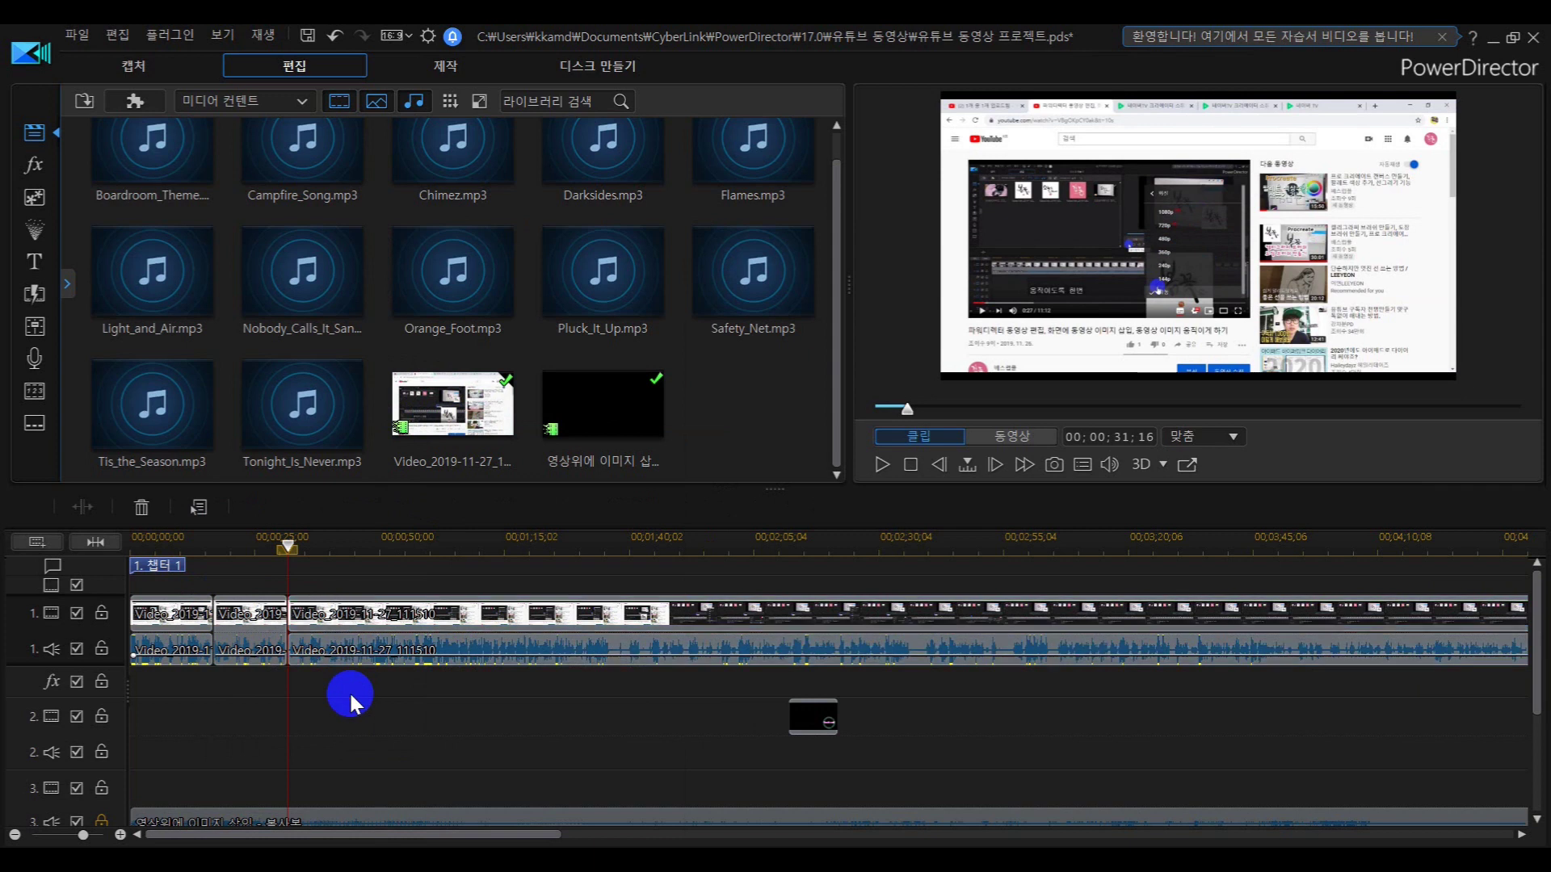
Remove only the audio part of the third segment on track 1, keeping its video.
{"action": "left_click", "coordinate": [333, 651]}
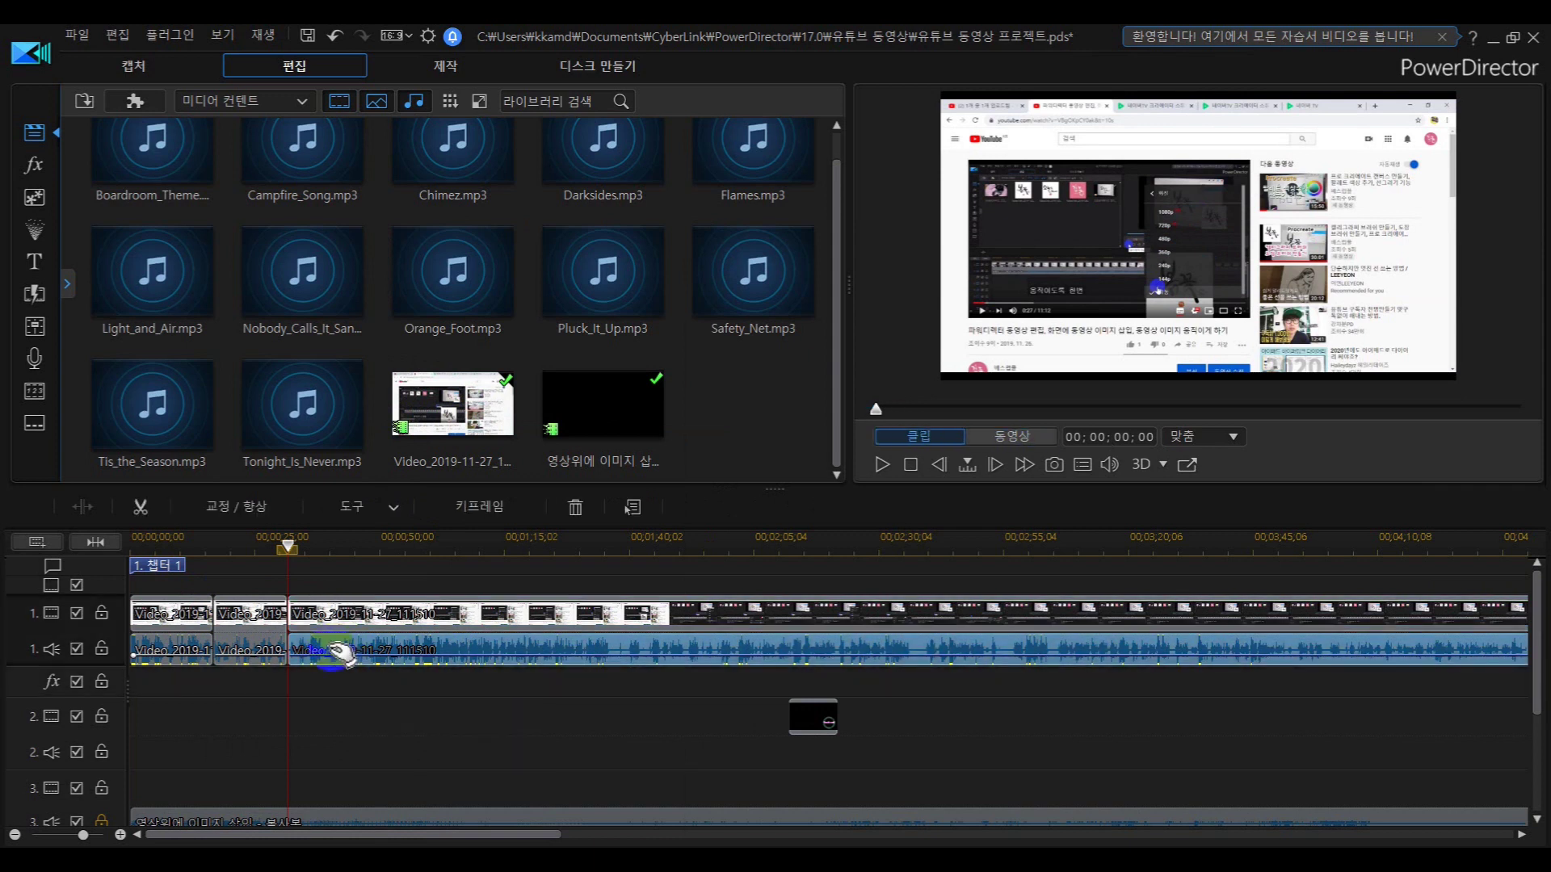
{"action": "key", "text": "Delete"}
{"action": "left_click", "coordinate": [332, 686]}
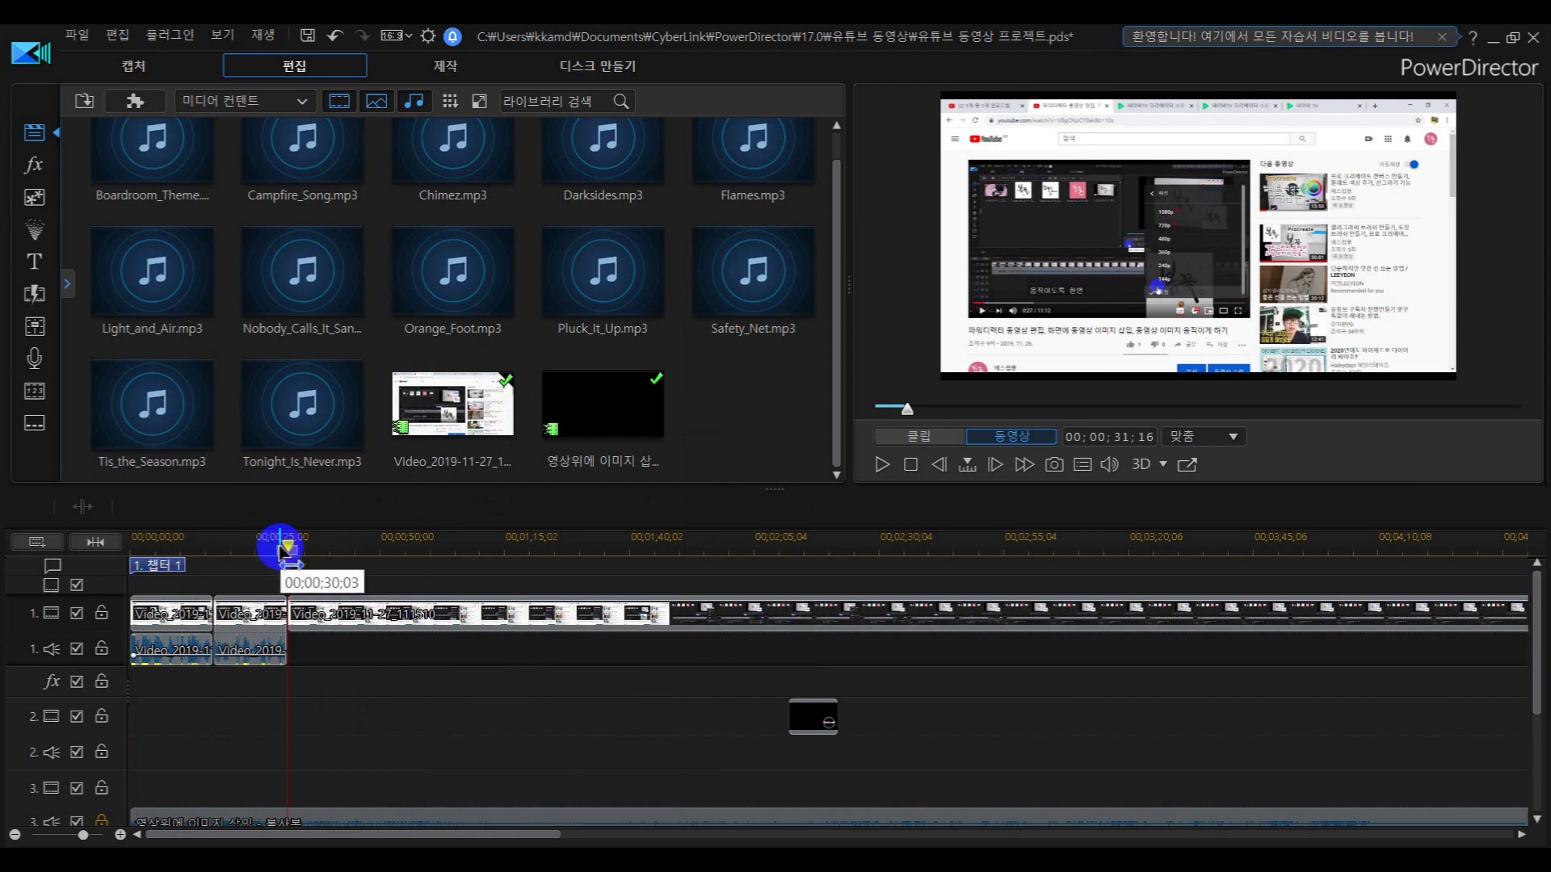
Split the remaining track 1 video at 00;00;49;26 and again at 00;01;14;21.
{"action": "left_click_drag", "start_coordinate": [288, 545], "coordinate": [380, 547]}
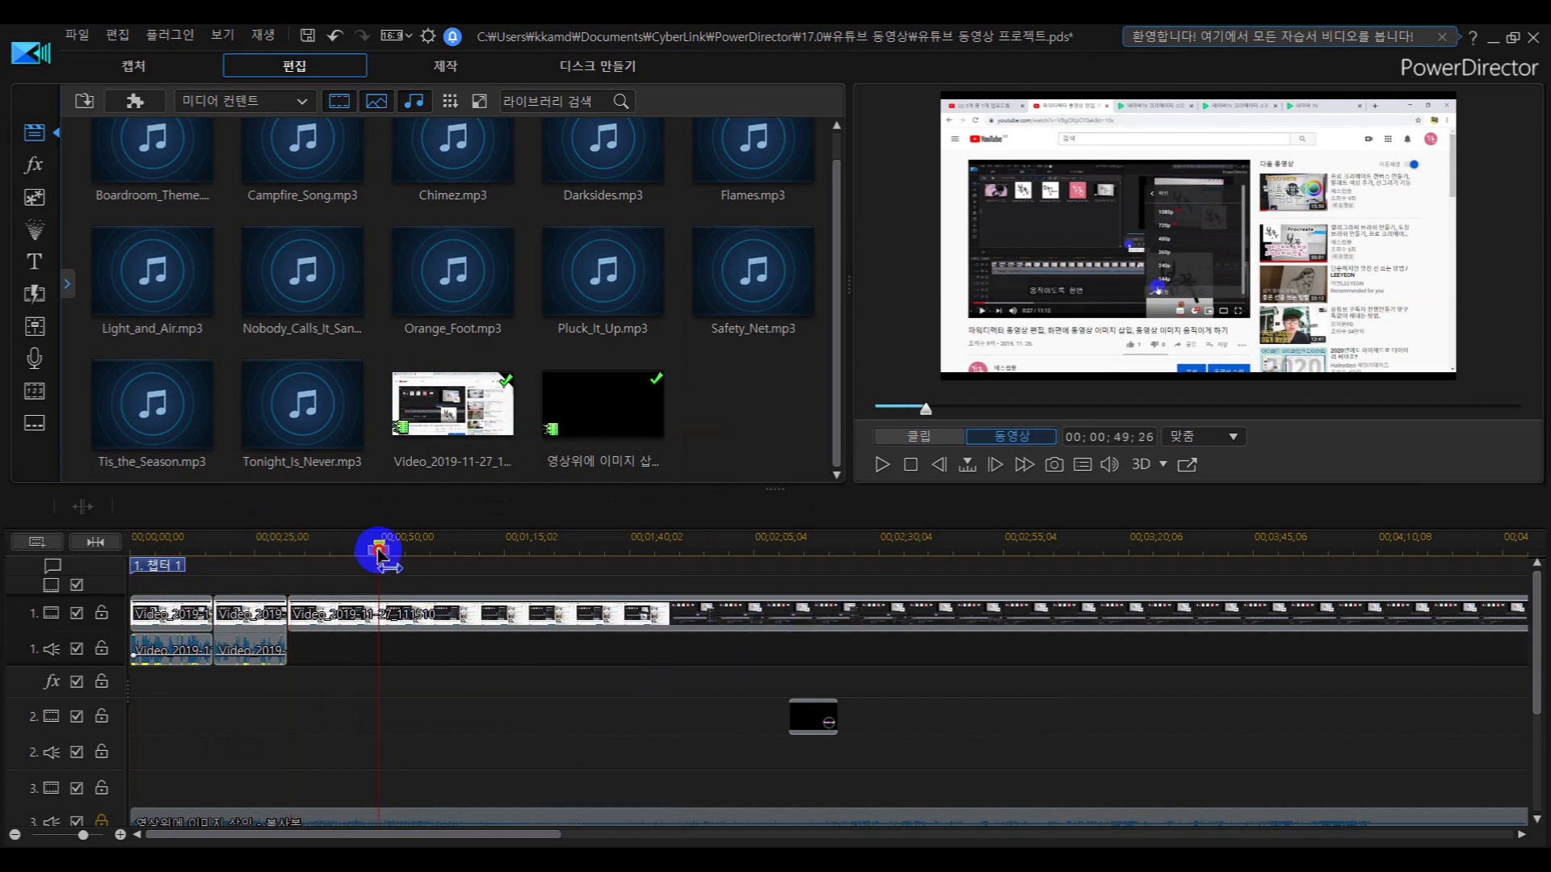
{"action": "left_click", "coordinate": [82, 507]}
{"action": "left_click_drag", "start_coordinate": [382, 546], "coordinate": [504, 552]}
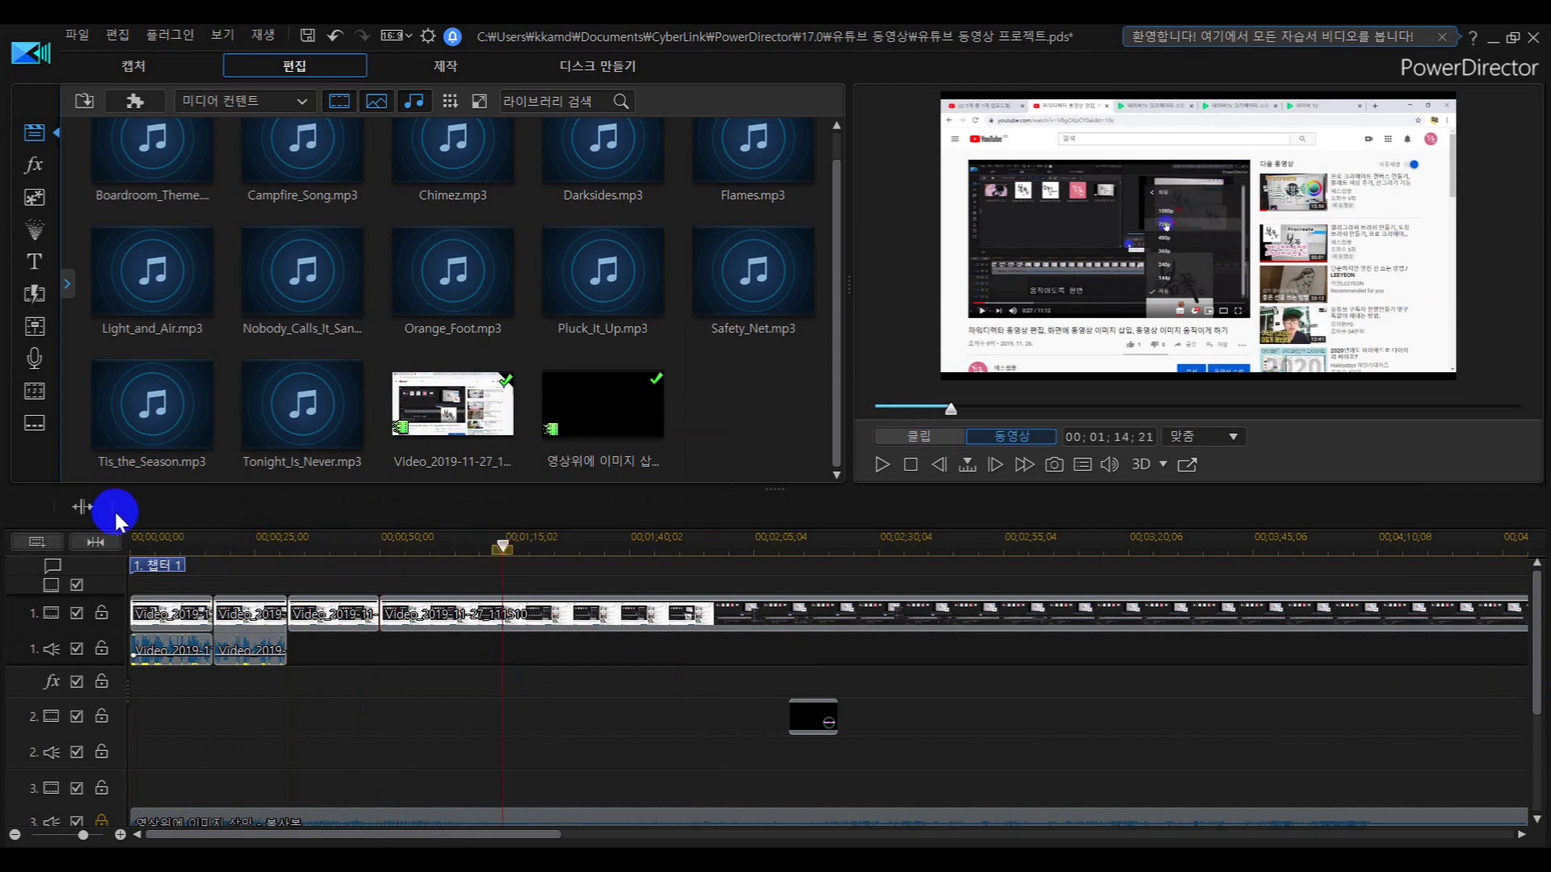
{"action": "left_click", "coordinate": [83, 506]}
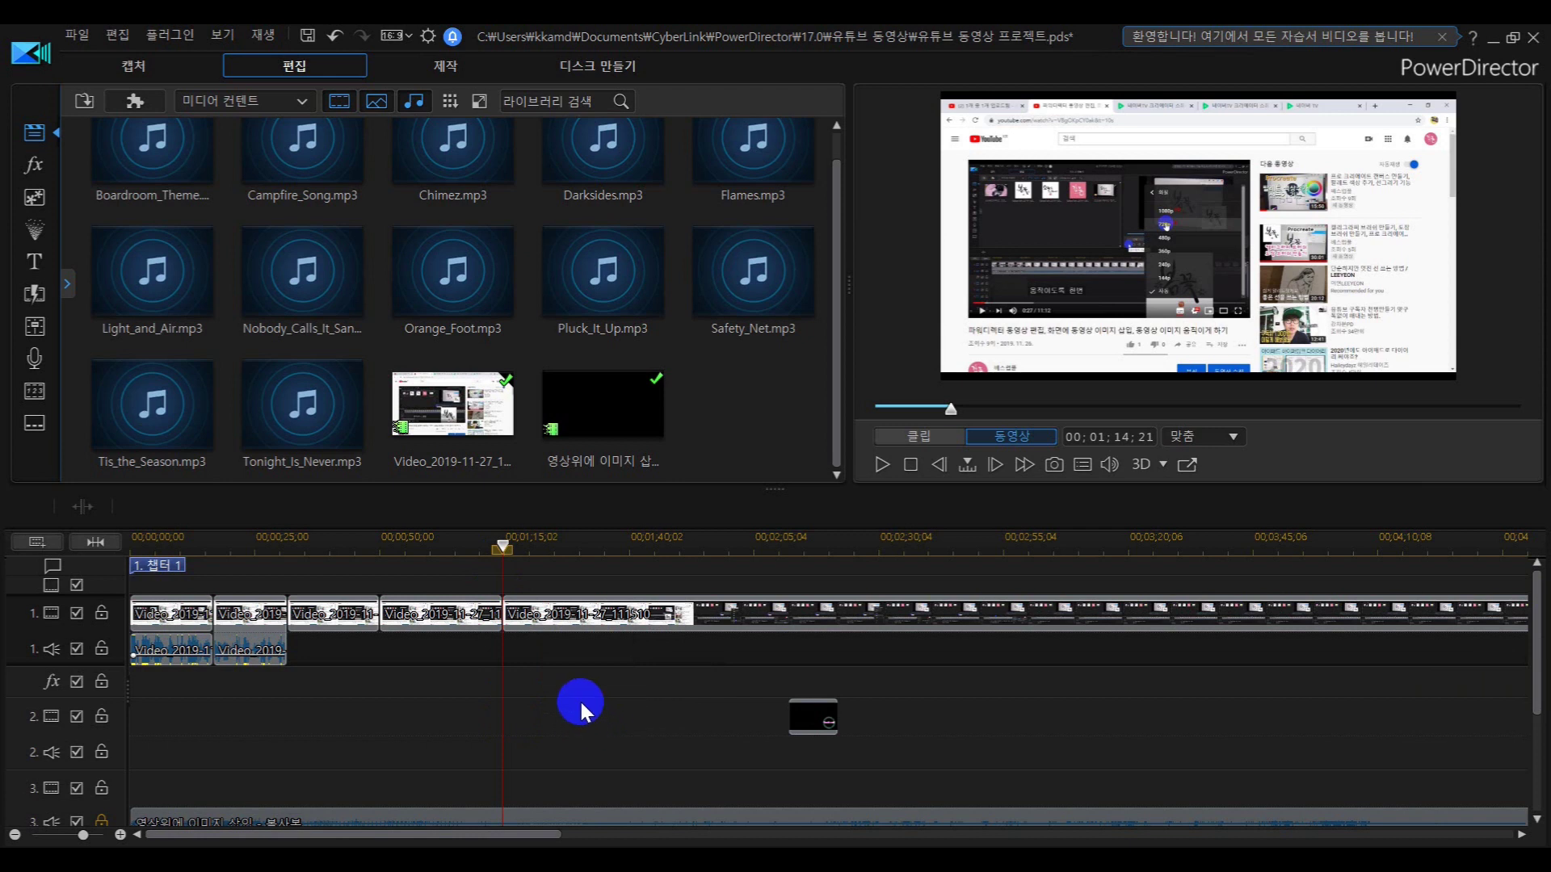
{"action": "left_click", "coordinate": [578, 700]}
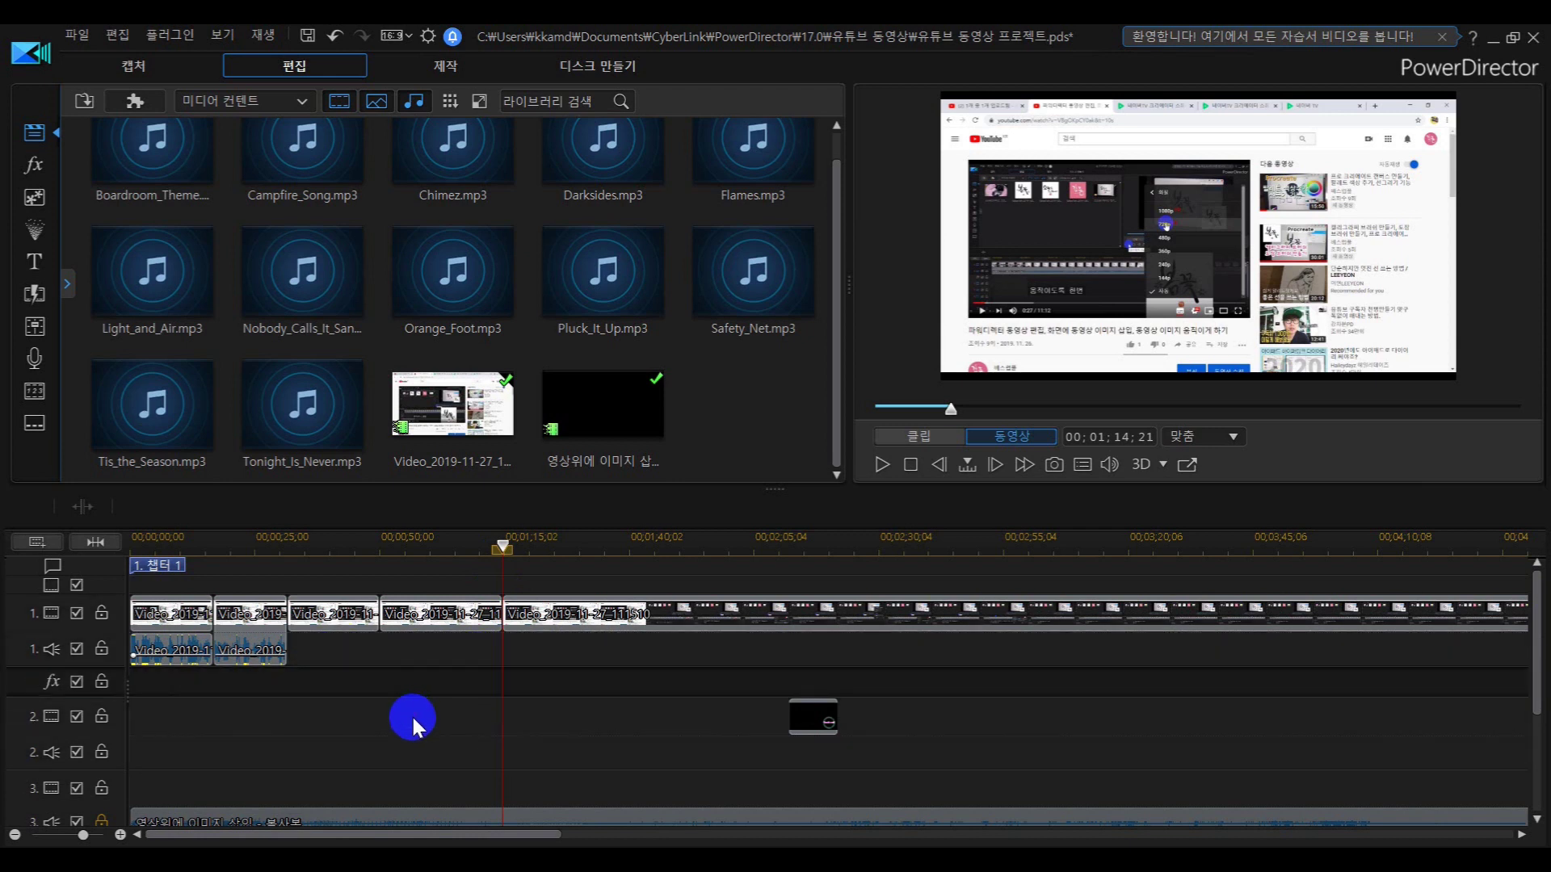
Undo both video splits and the removal of the third segment's audio.
{"action": "key", "text": "ctrl+z"}
{"action": "key", "text": "ctrl+z"}
{"action": "key", "text": "ctrl+z"}
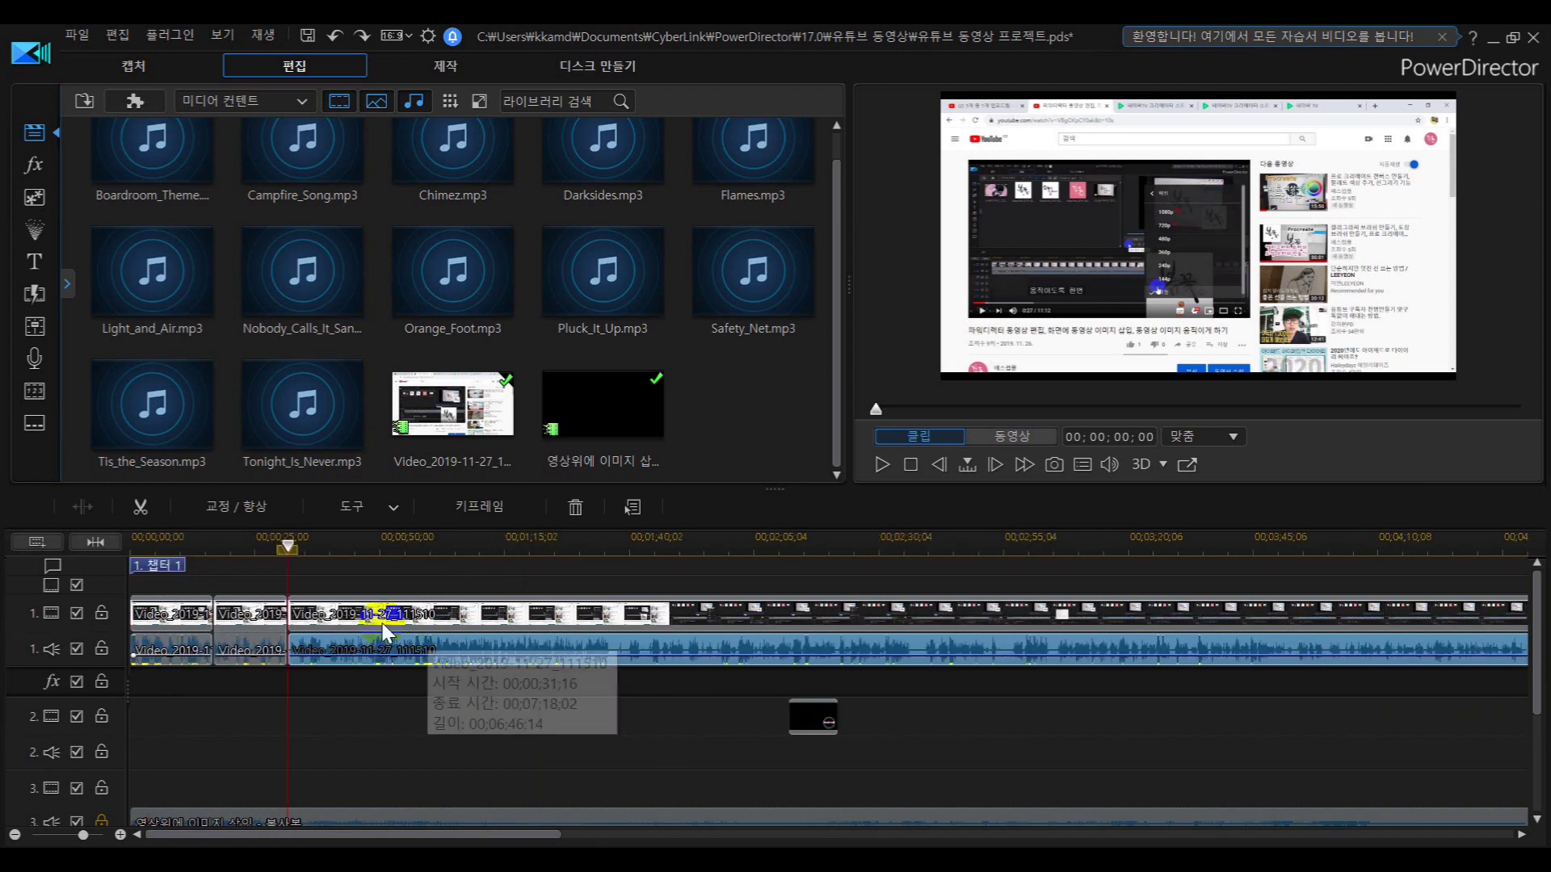
Speed up the second segment on track 1 with the Video Speed power tool, setting its new length to 00;00;04;26.
{"action": "left_click", "coordinate": [253, 619]}
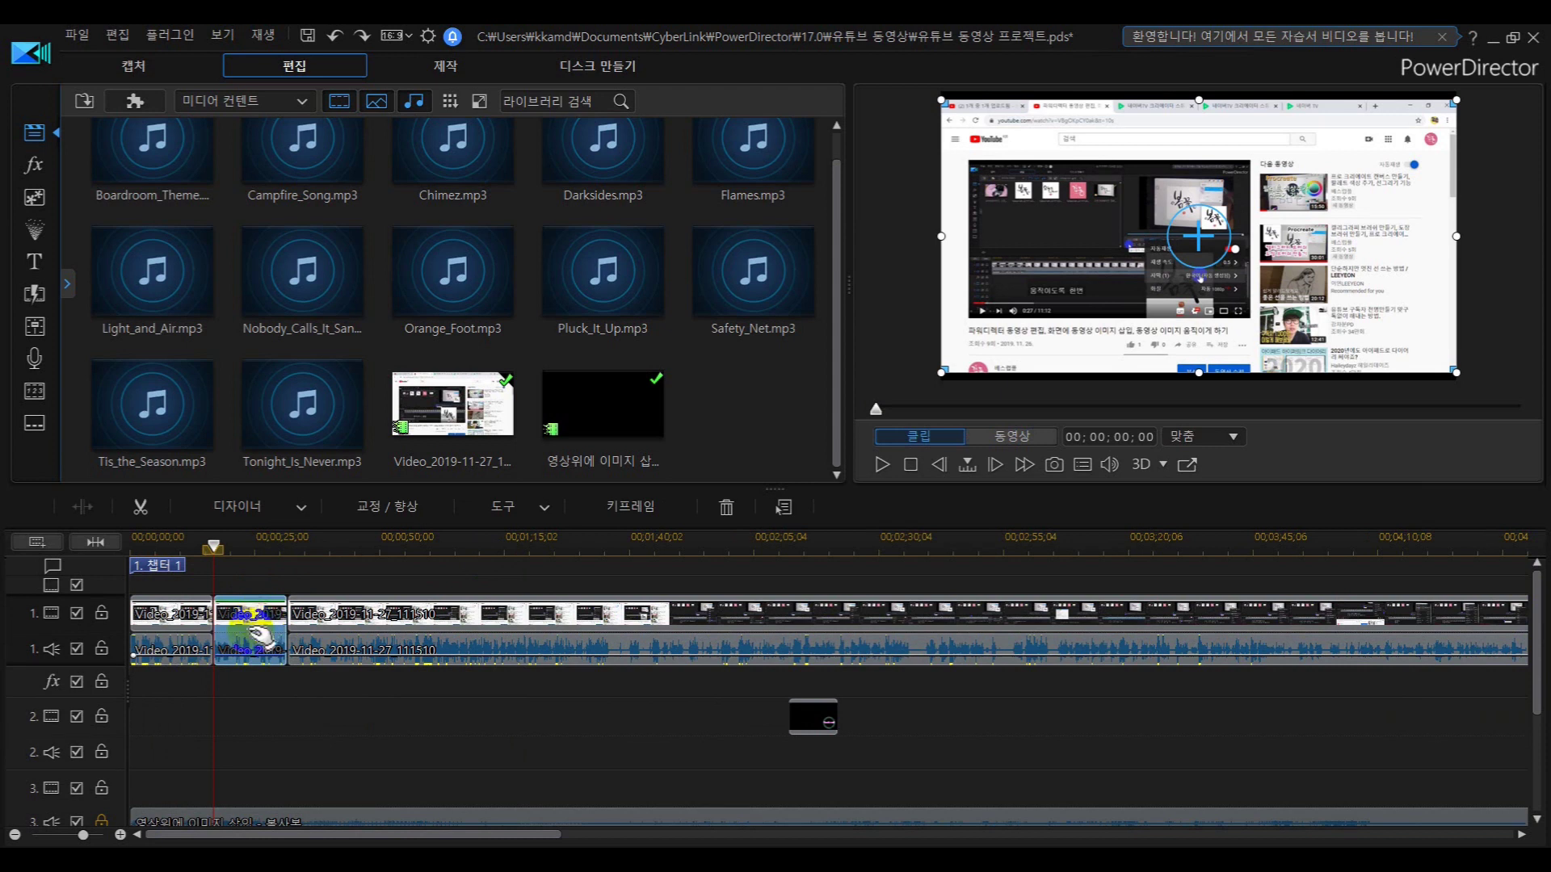
{"action": "left_click", "coordinate": [535, 514]}
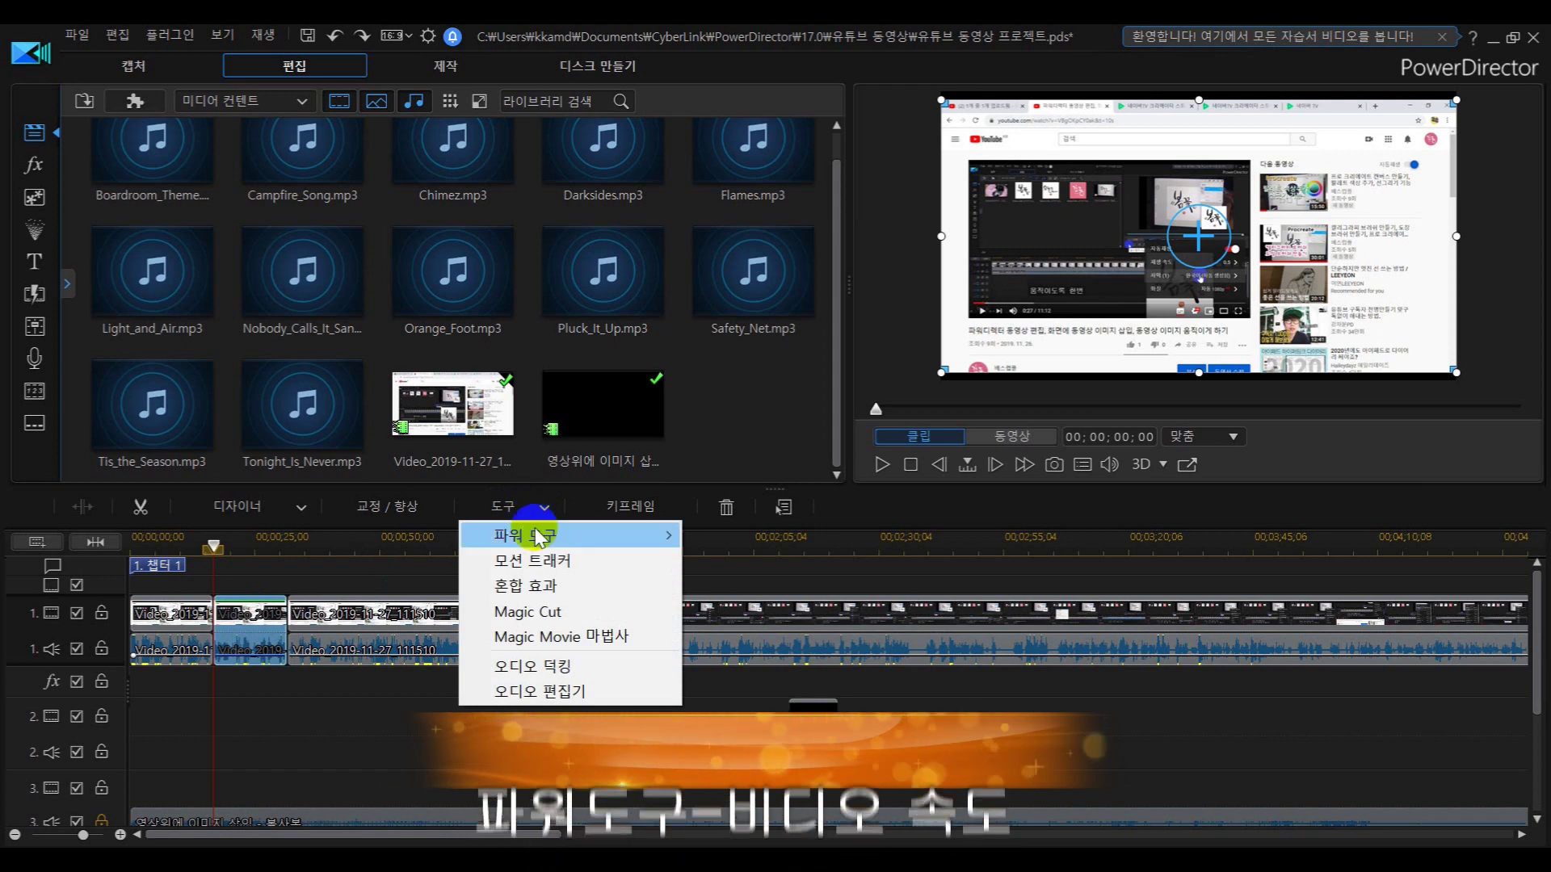
{"action": "mouse_move", "coordinate": [538, 538]}
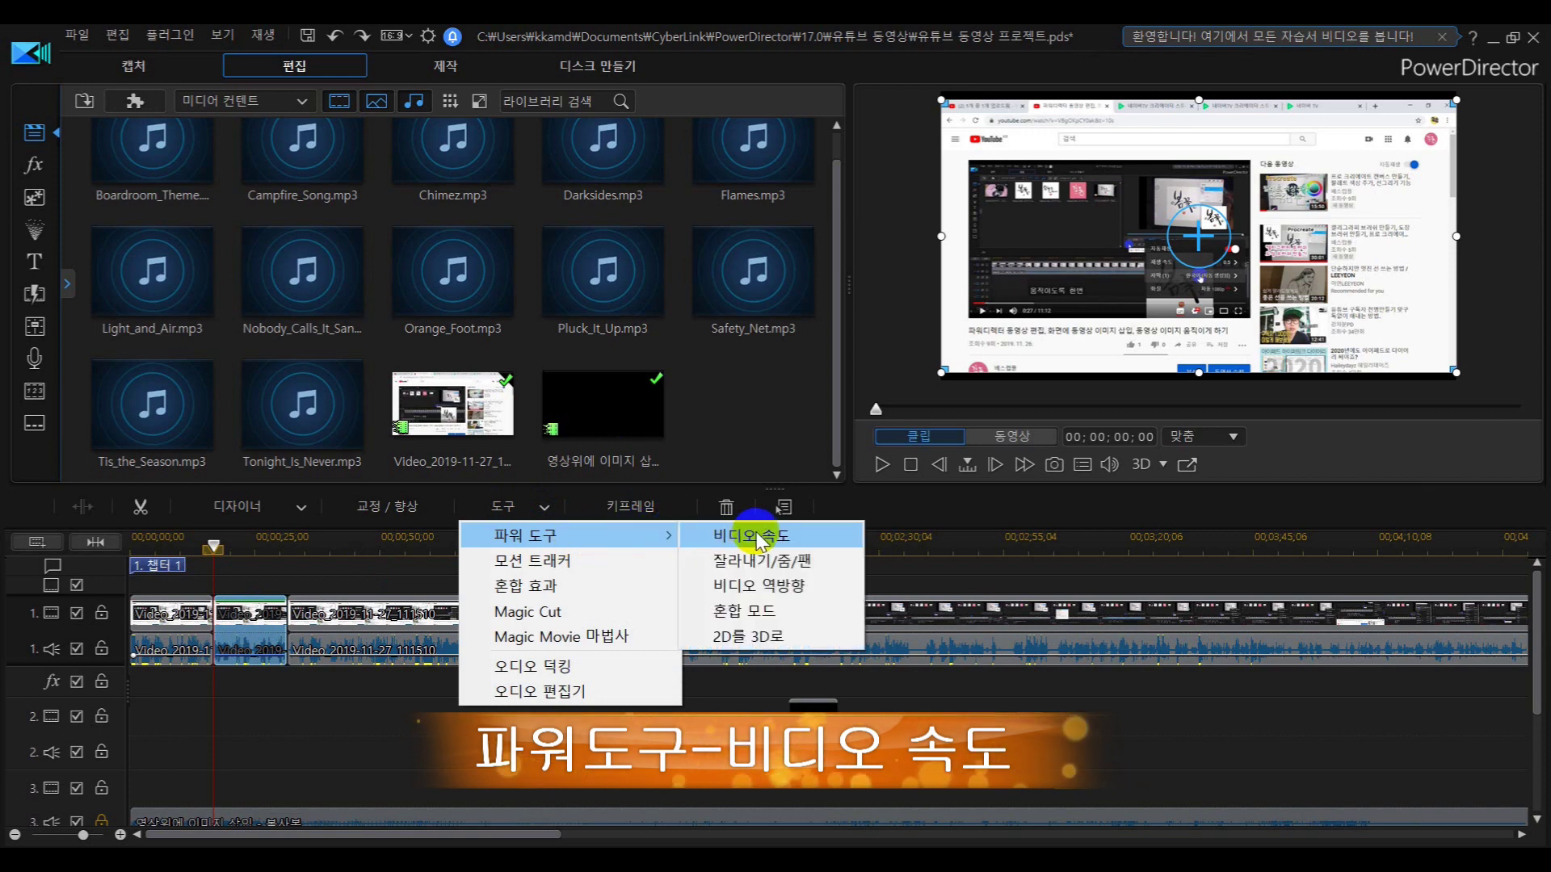
{"action": "left_click", "coordinate": [756, 534]}
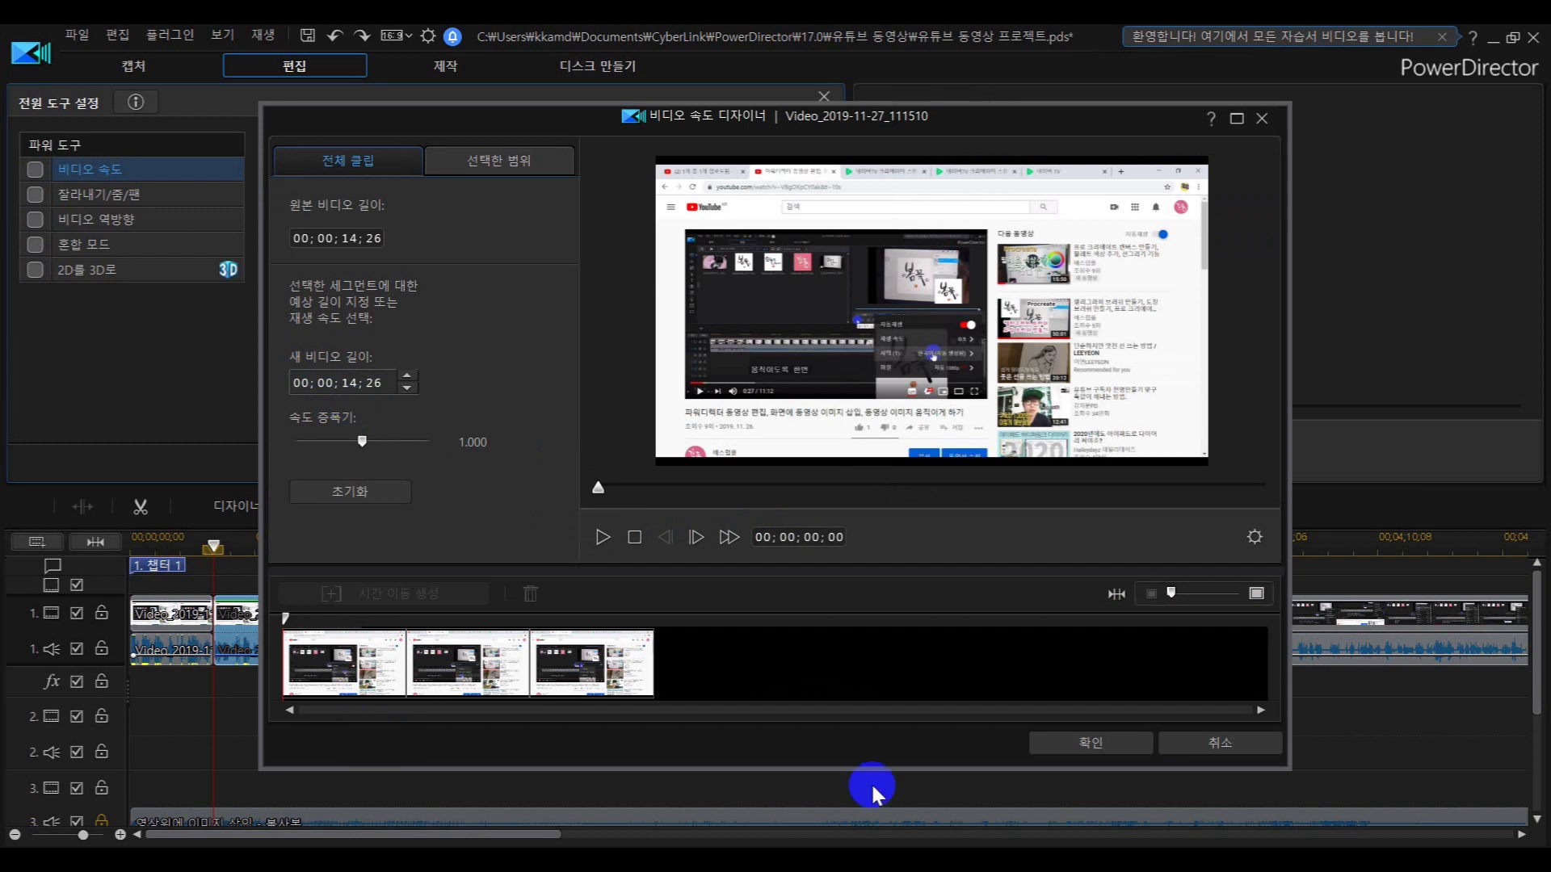
{"action": "left_click_drag", "start_coordinate": [812, 121], "coordinate": [1044, 121]}
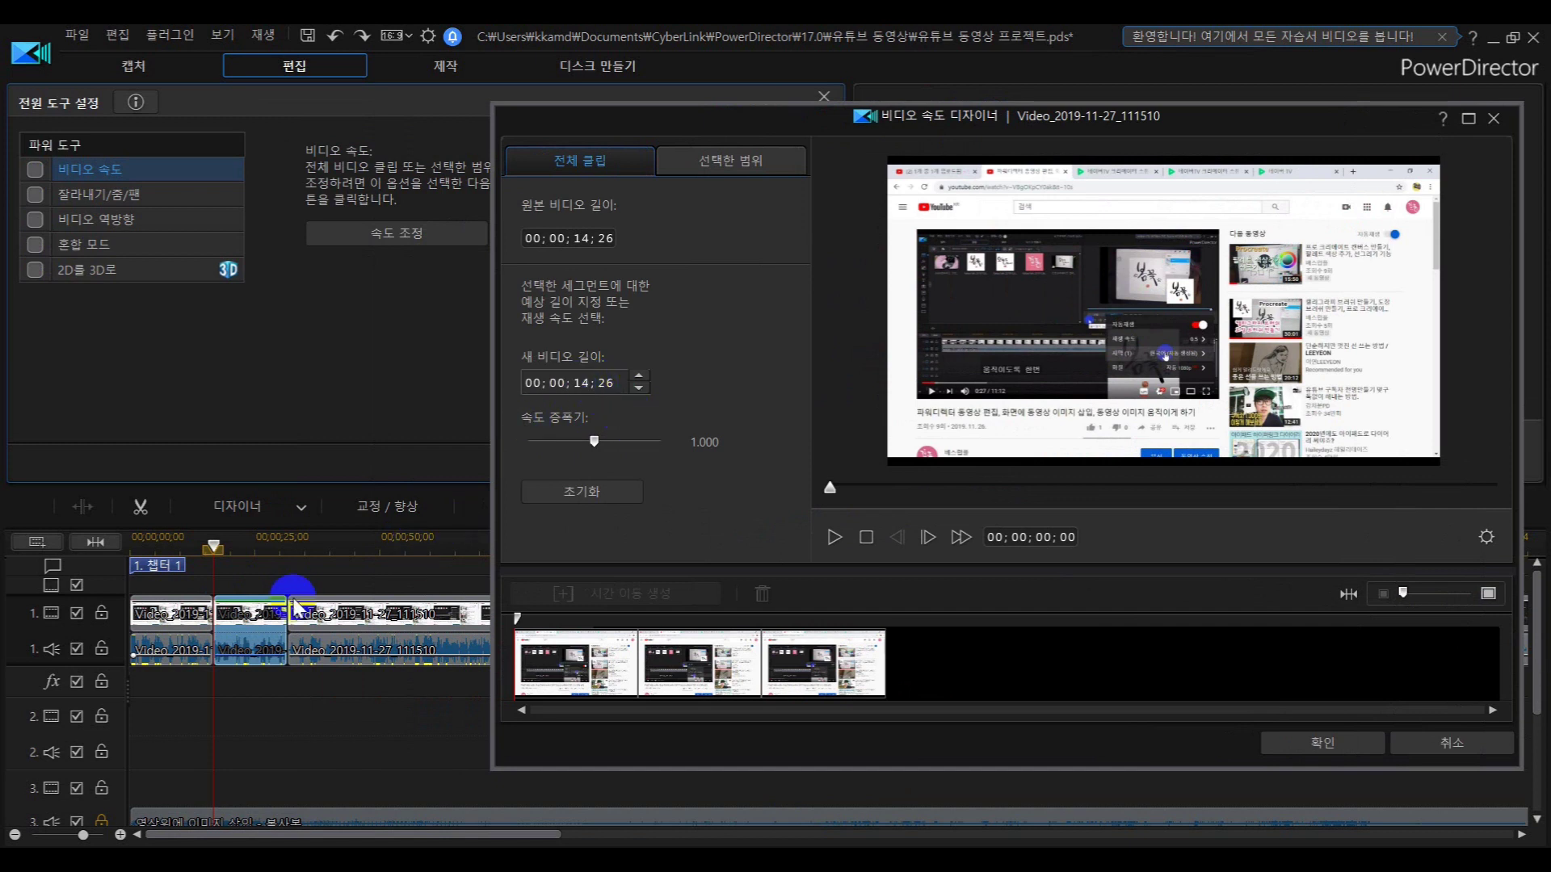
{"action": "left_click", "coordinate": [239, 622]}
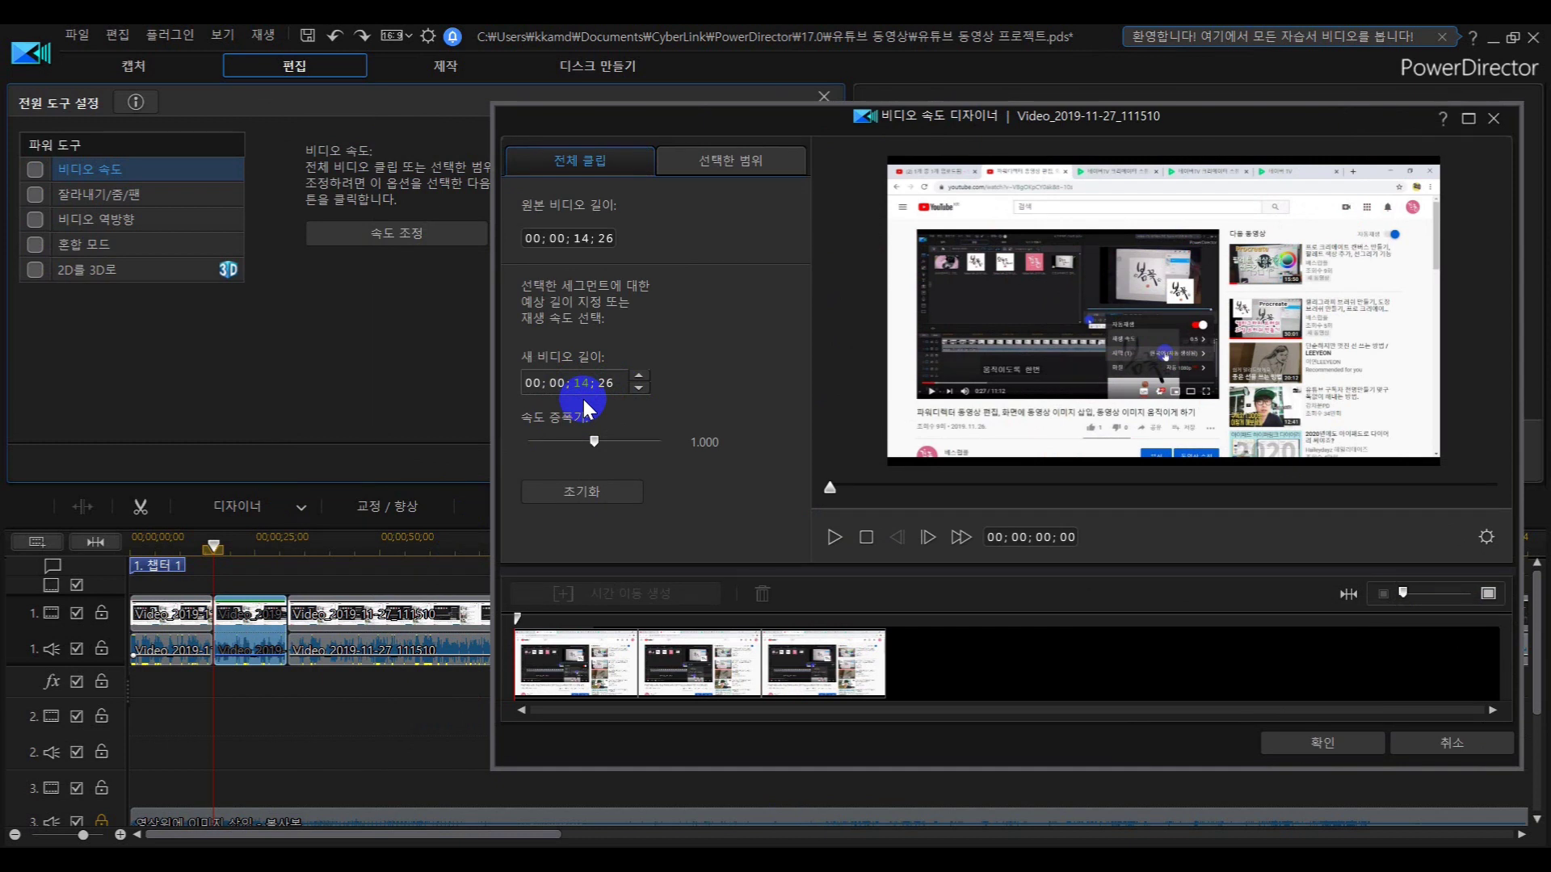
{"action": "type", "text": "4"}
{"action": "left_click", "coordinate": [1302, 739]}
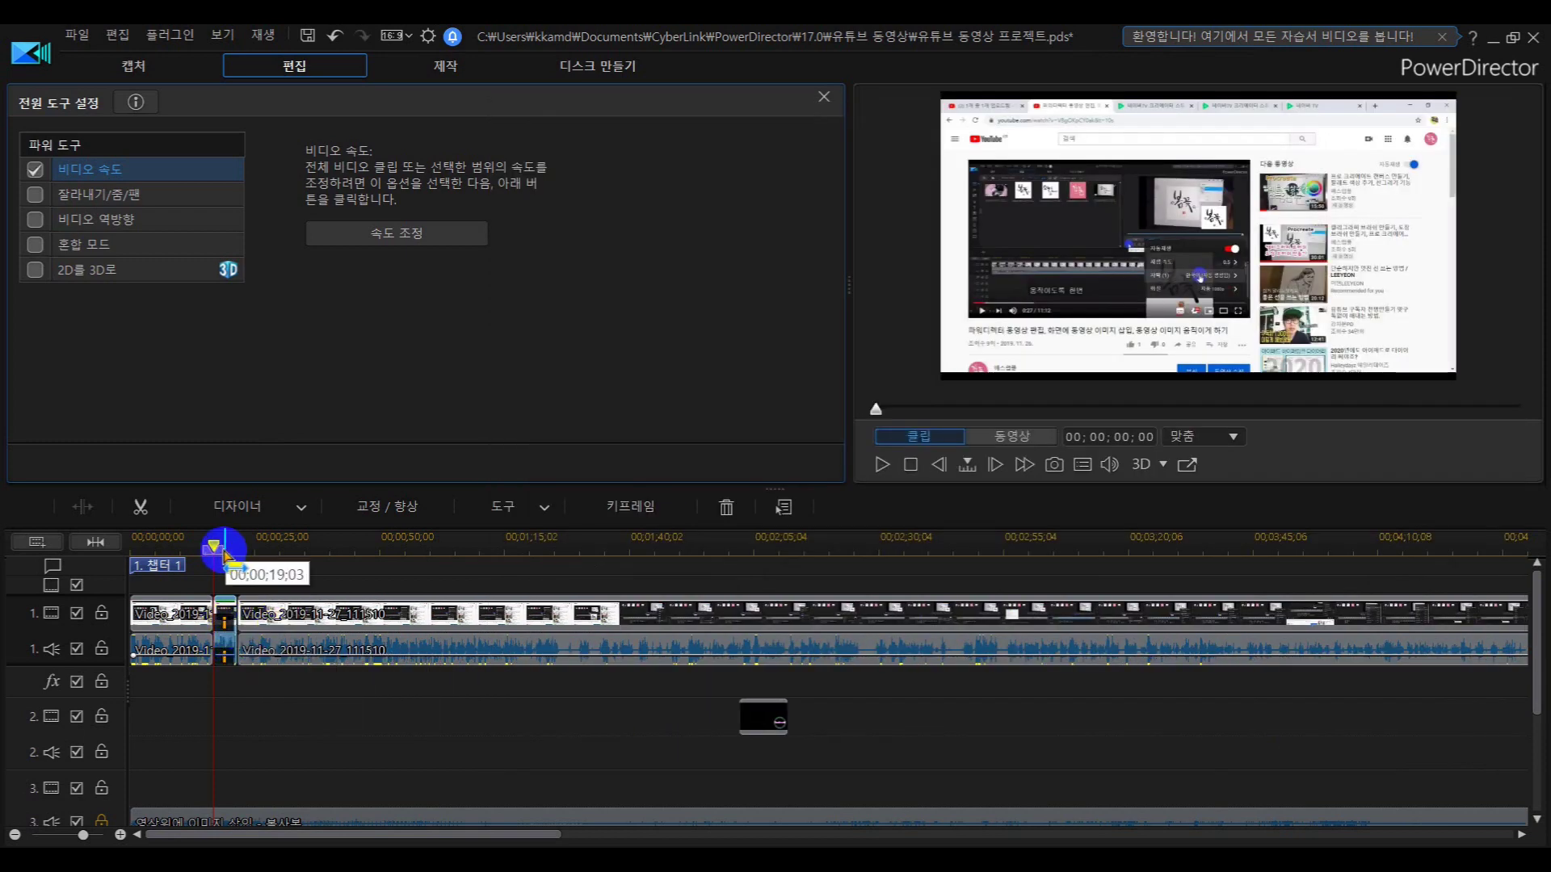
Preview the sped-up second segment from just before its start, at about 00;00;15;21, and stop past its end.
{"action": "left_click_drag", "start_coordinate": [214, 551], "coordinate": [208, 542]}
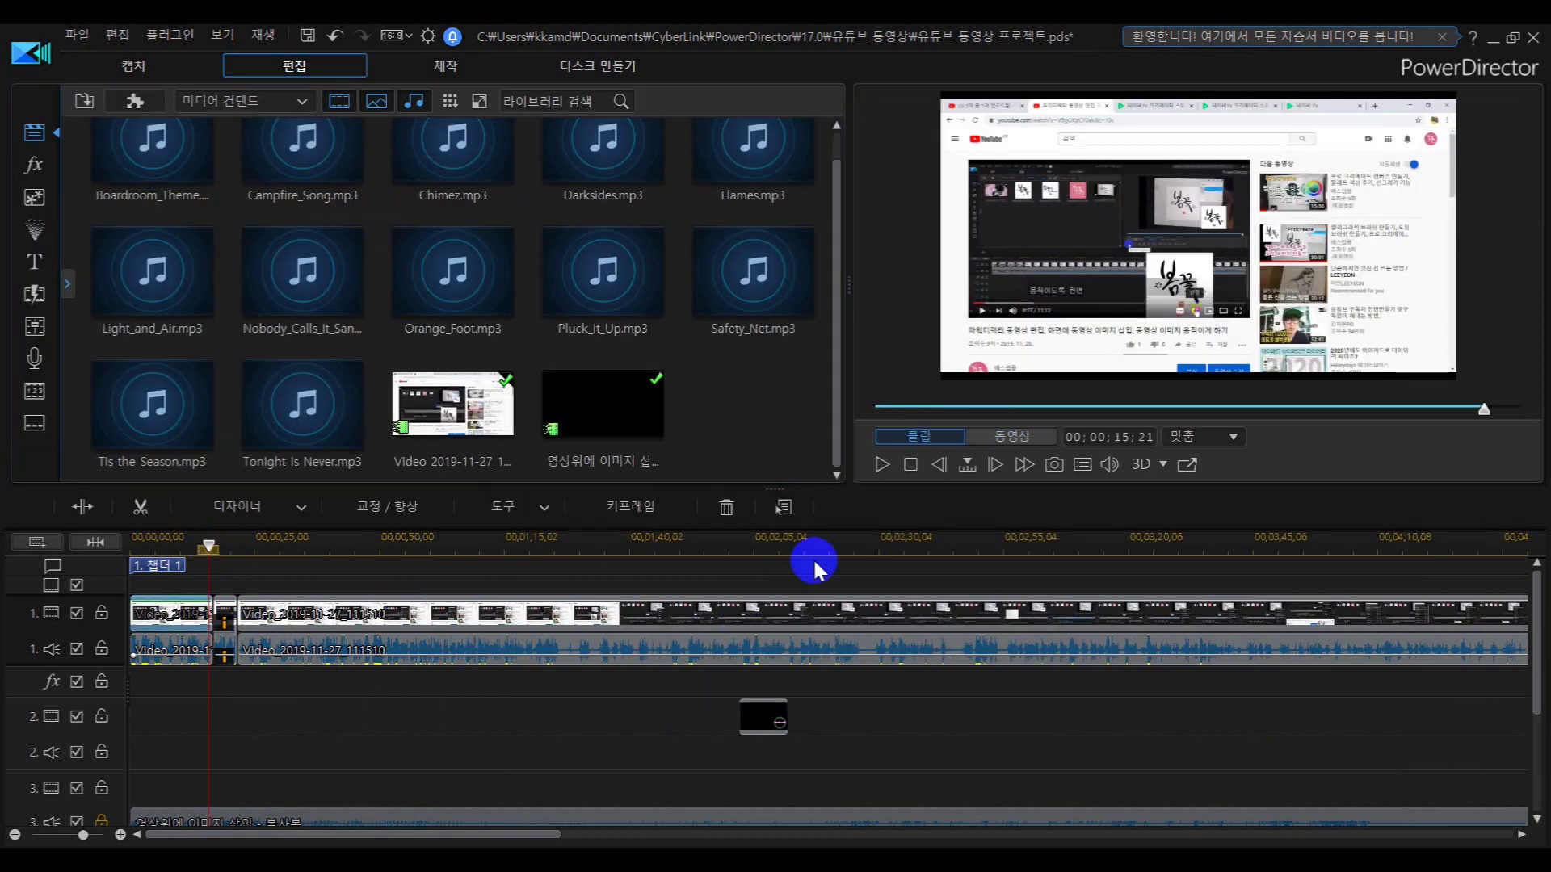
{"action": "left_click", "coordinate": [887, 469]}
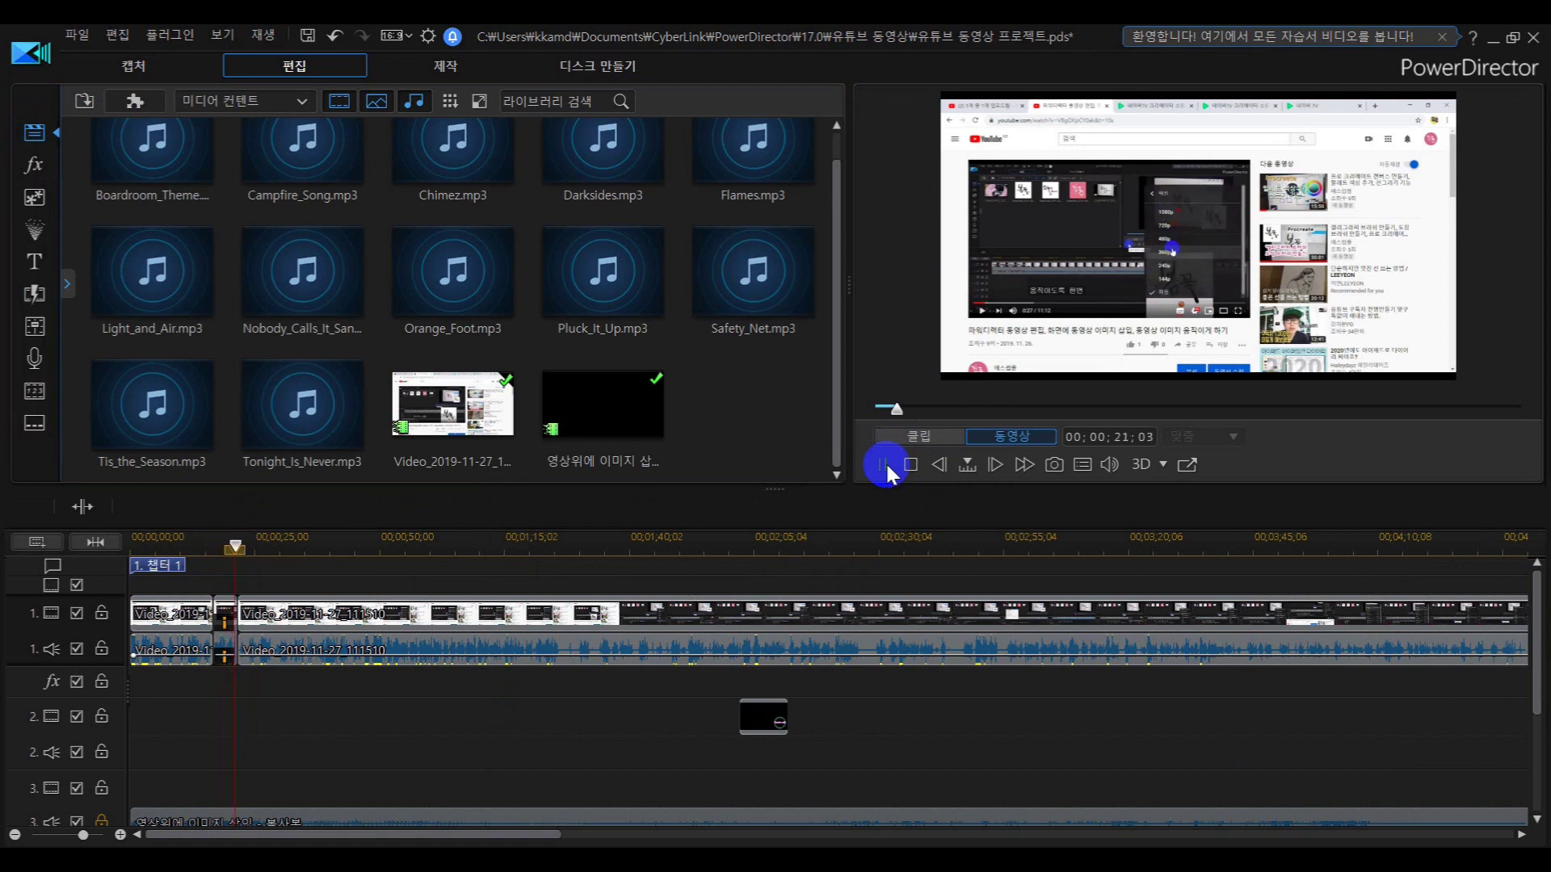
{"action": "left_click", "coordinate": [884, 466]}
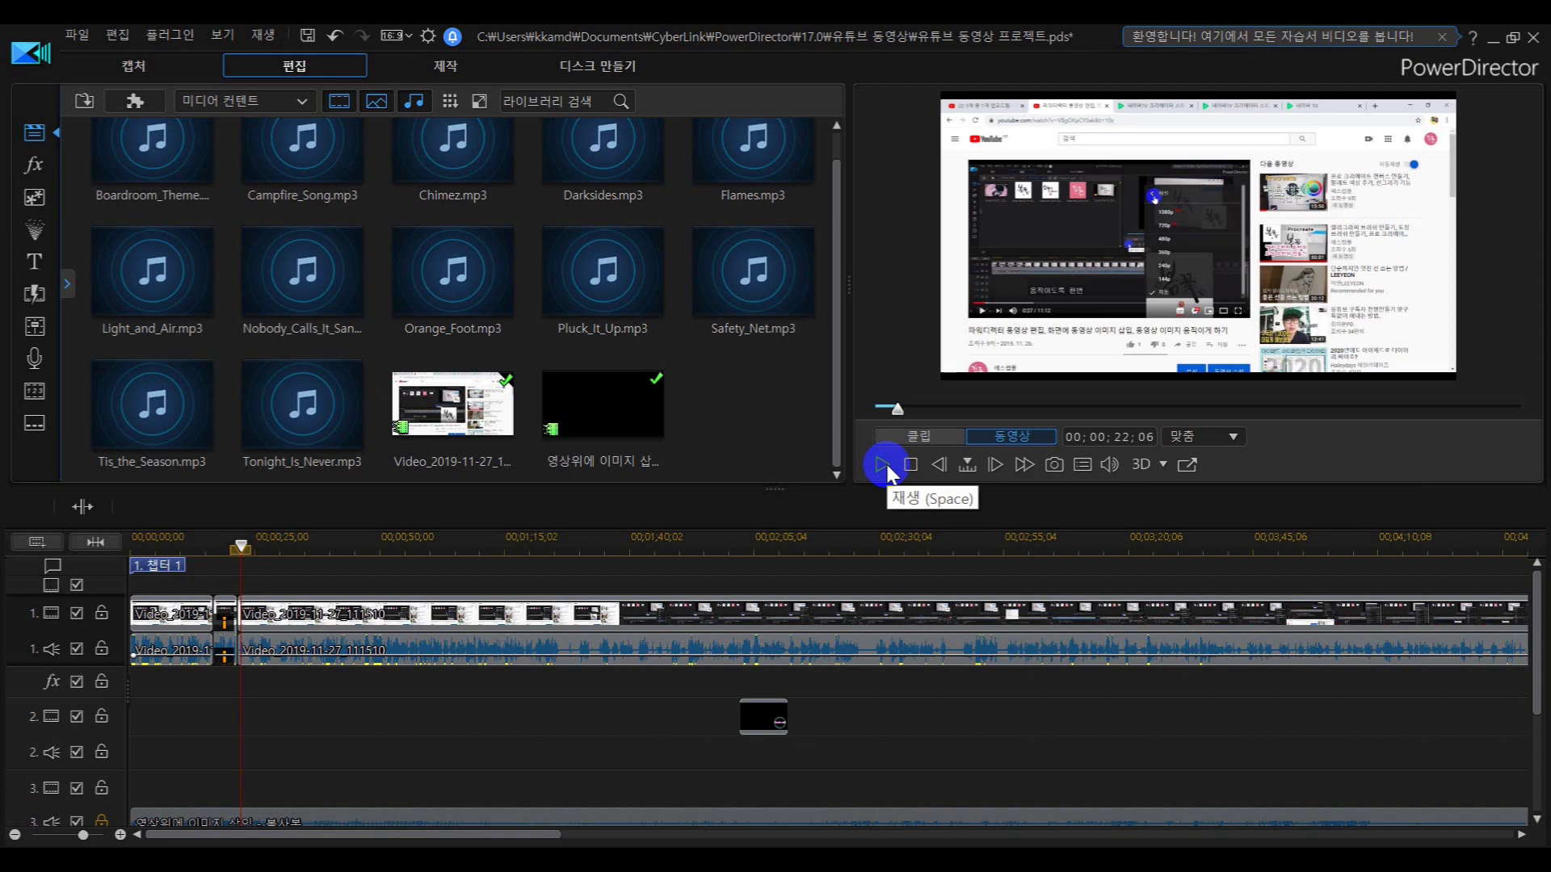
{"action": "left_click", "coordinate": [229, 644]}
{"action": "left_click_drag", "start_coordinate": [239, 546], "coordinate": [273, 551]}
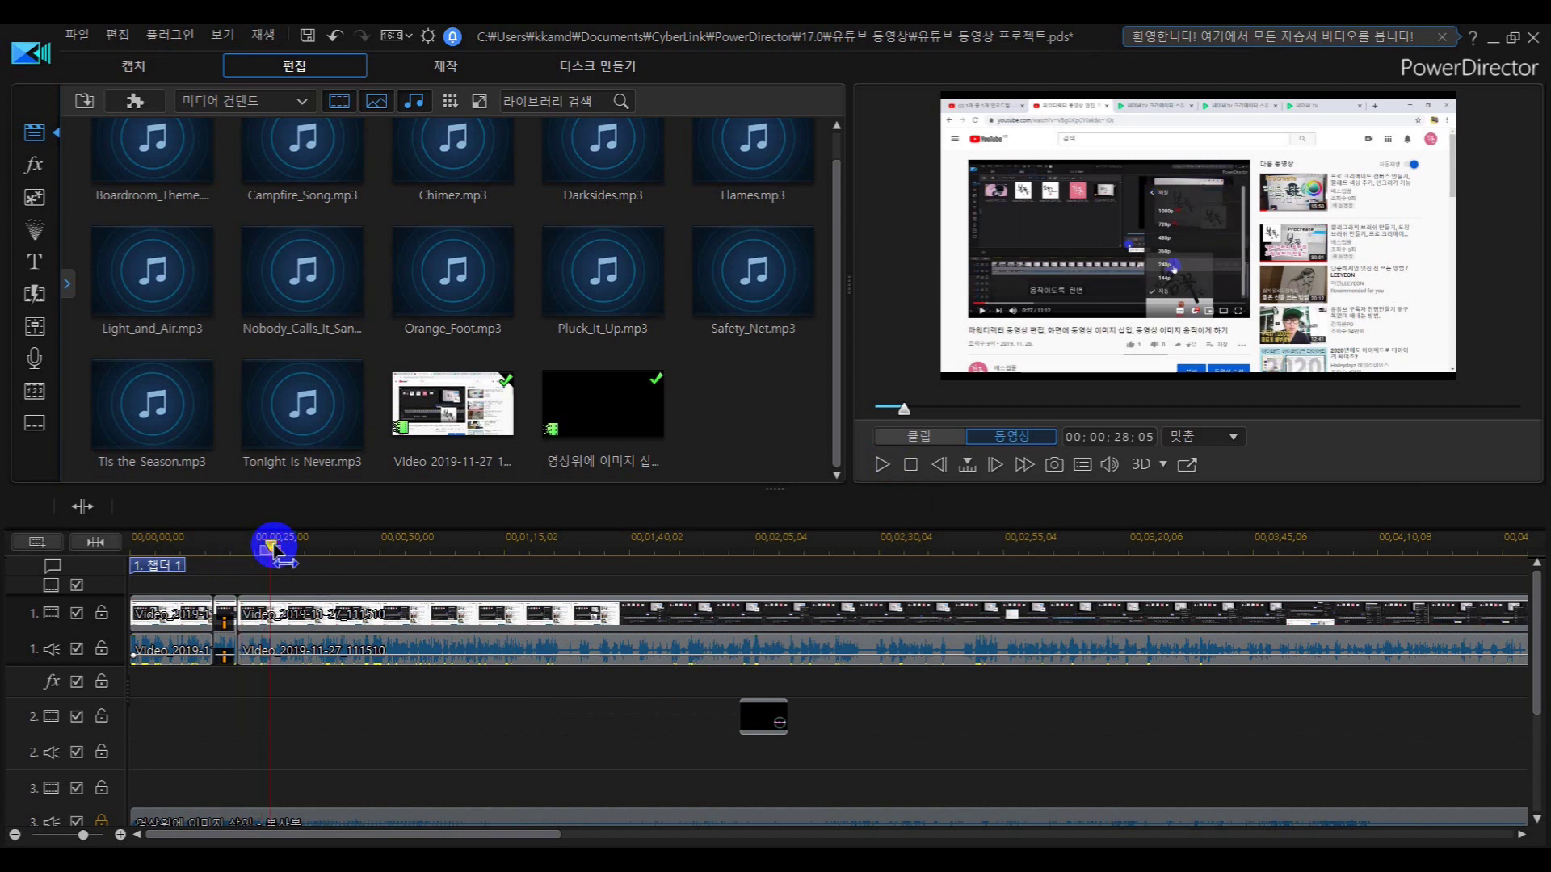
Unlink the video and audio of the sped-up second segment on track 1.
{"action": "left_click", "coordinate": [229, 628]}
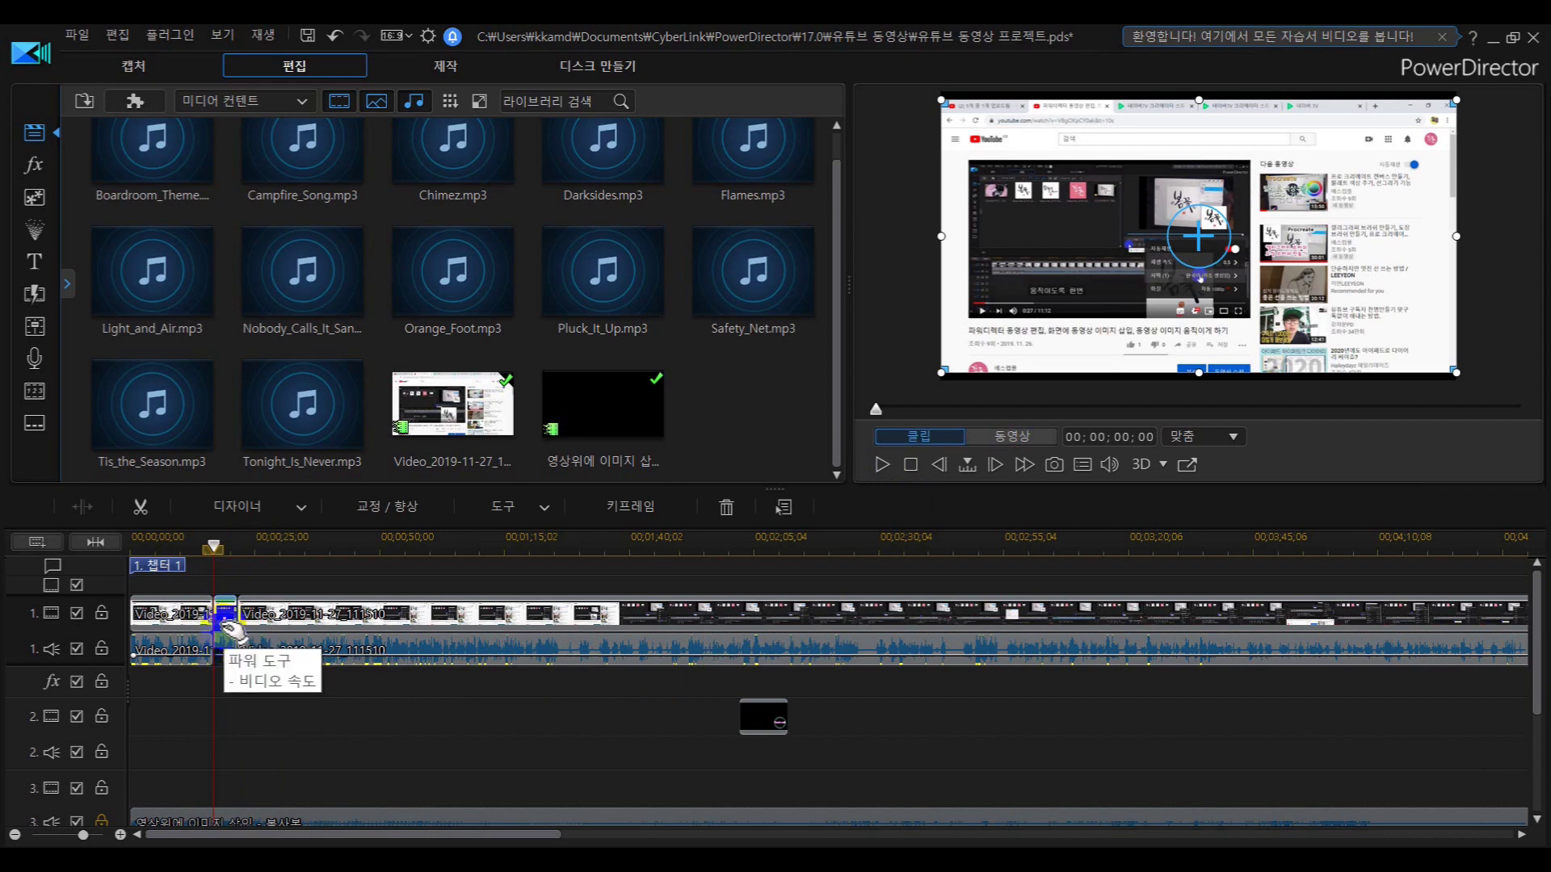
{"action": "right_click", "coordinate": [229, 623]}
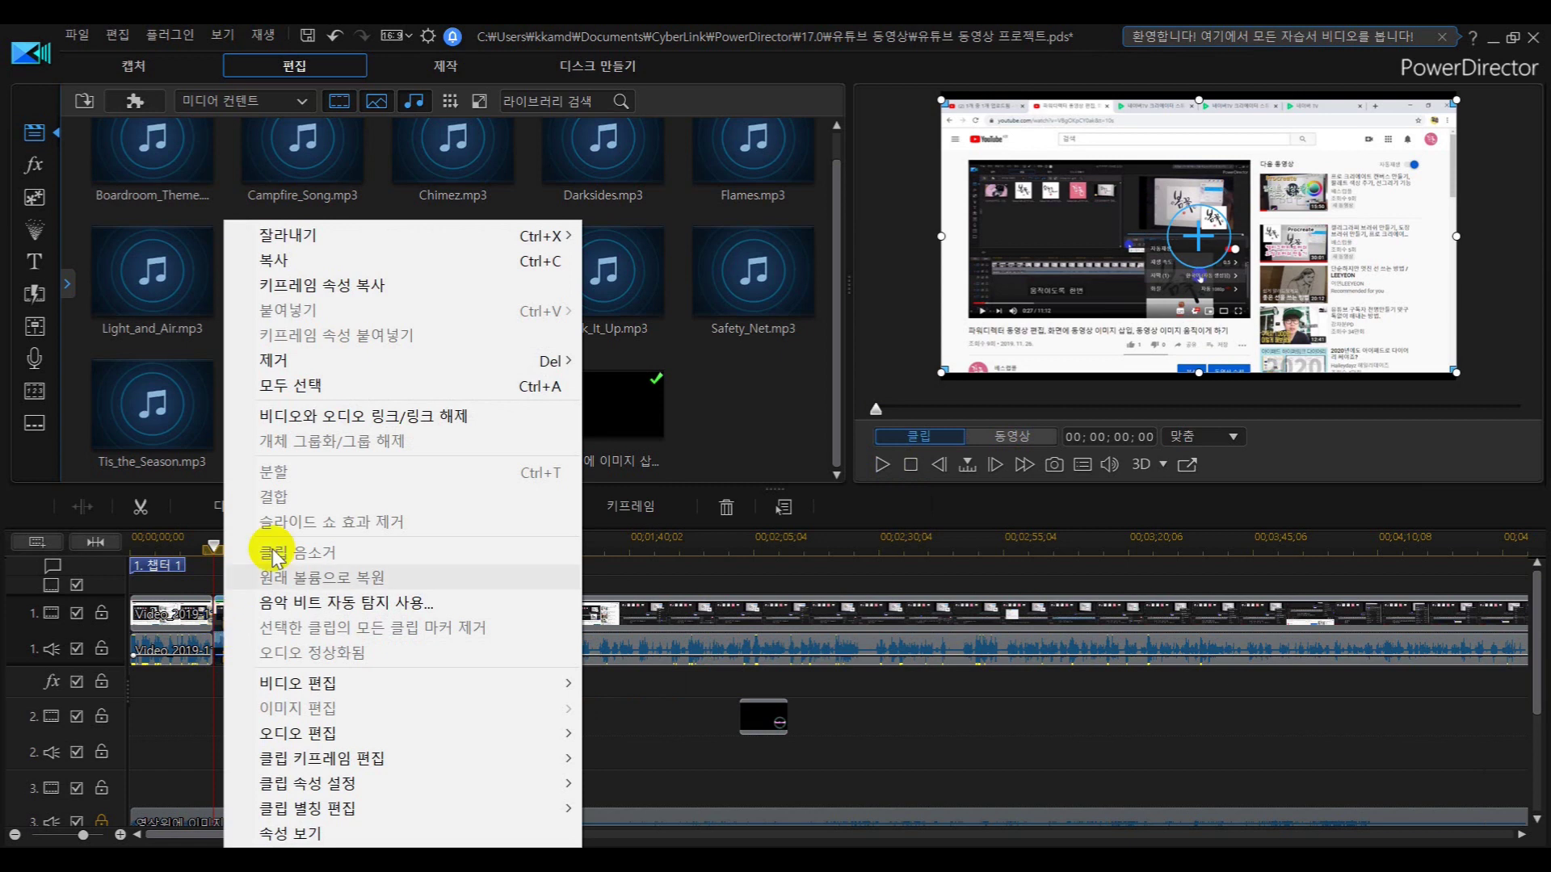
{"action": "left_click", "coordinate": [374, 417]}
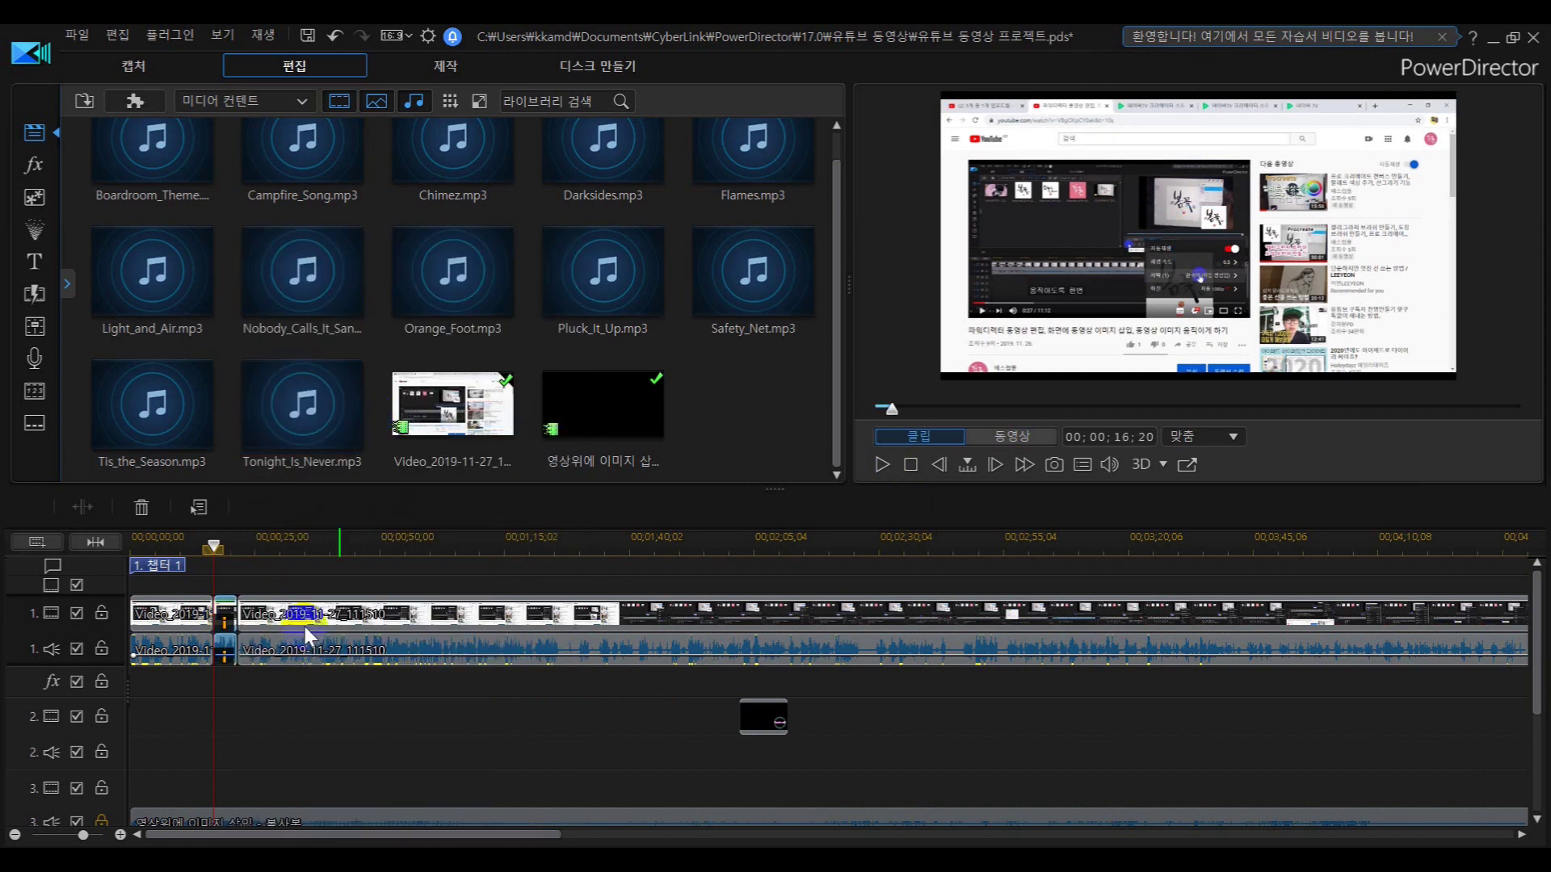
Remove only the audio part of the sped-up second segment, leaving its gap open.
{"action": "left_click", "coordinate": [225, 677]}
{"action": "left_click", "coordinate": [230, 681]}
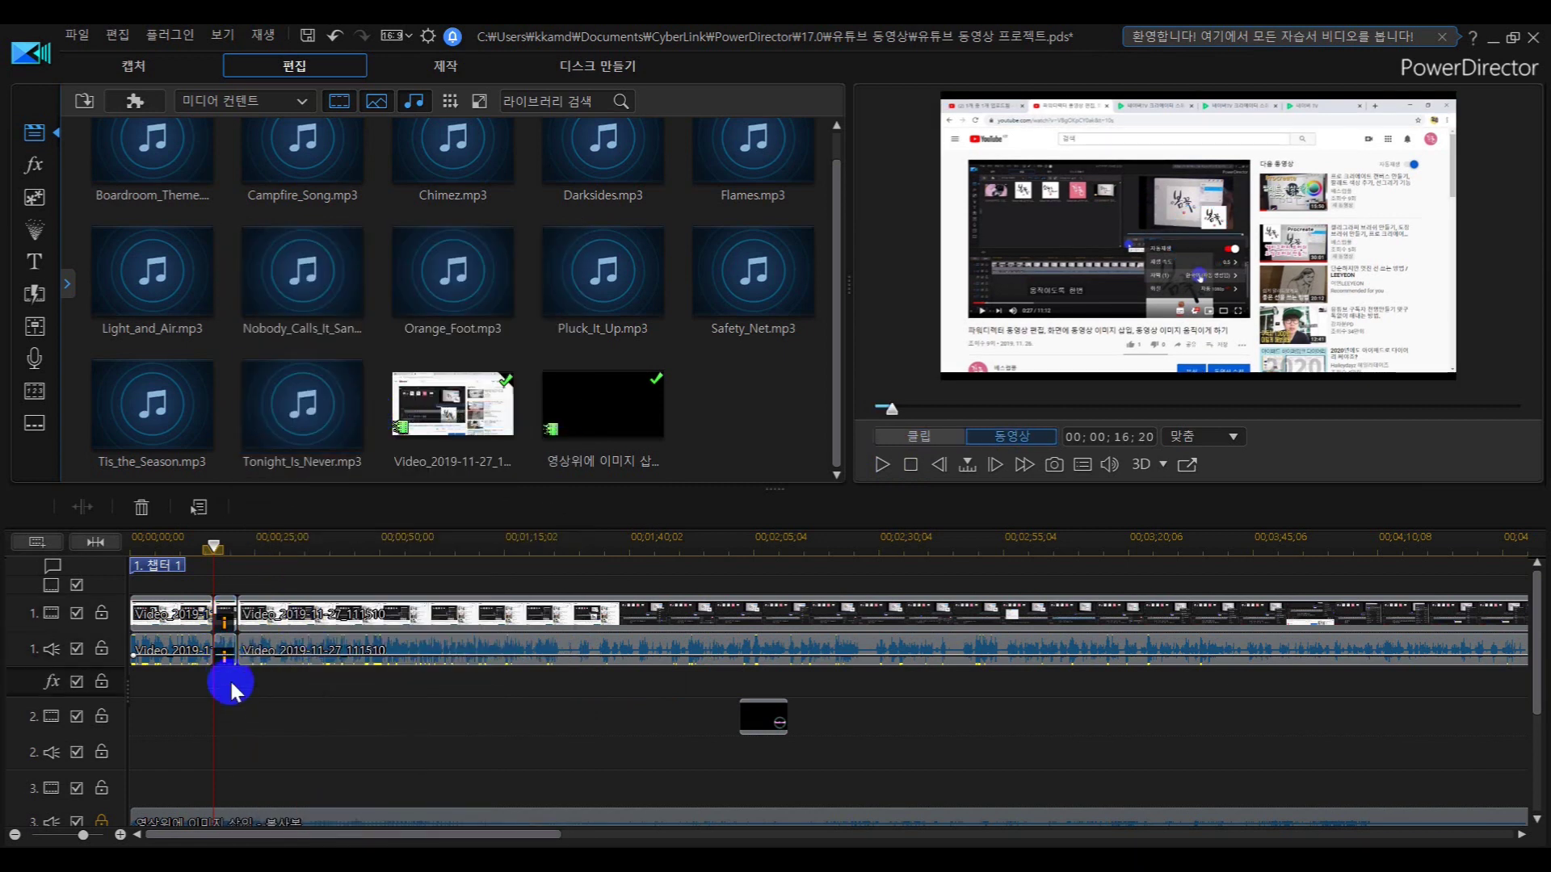
{"action": "left_click", "coordinate": [227, 660]}
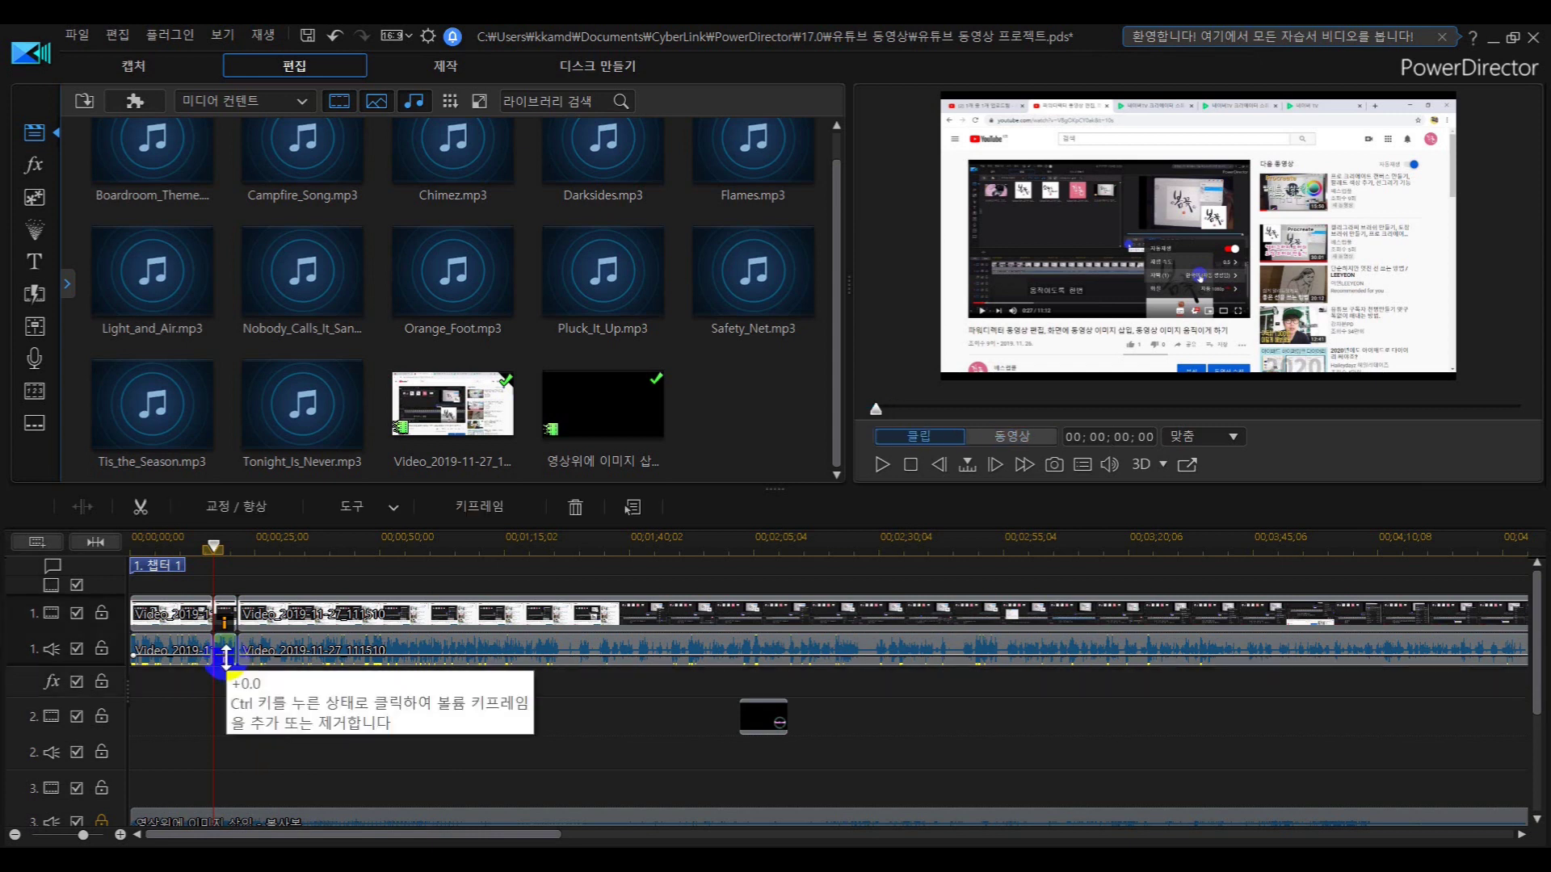
{"action": "right_click", "coordinate": [227, 661]}
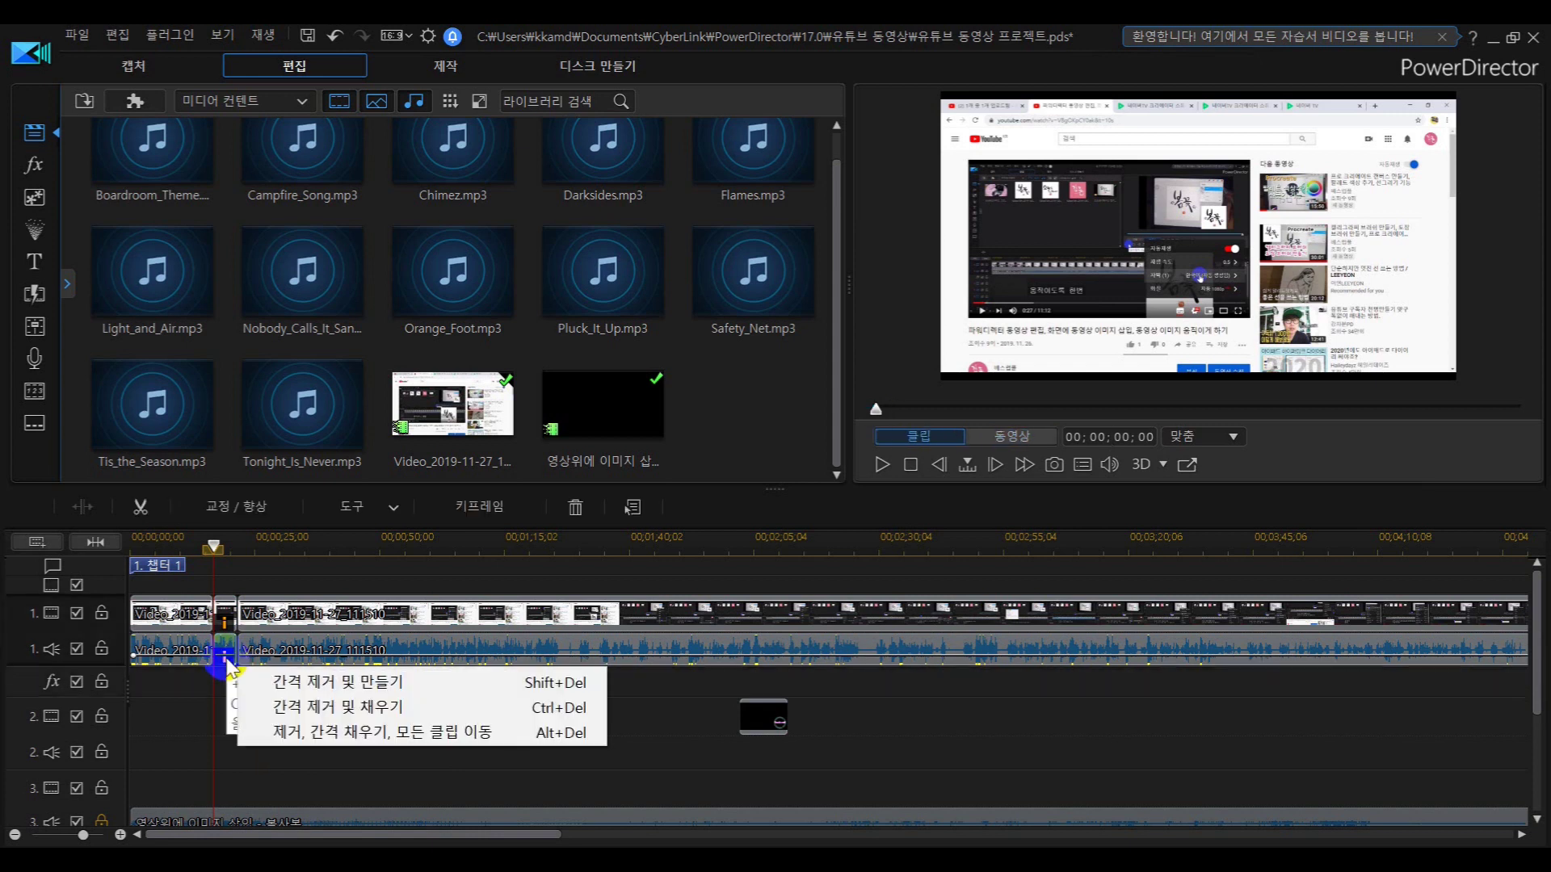
{"action": "left_click", "coordinate": [300, 706]}
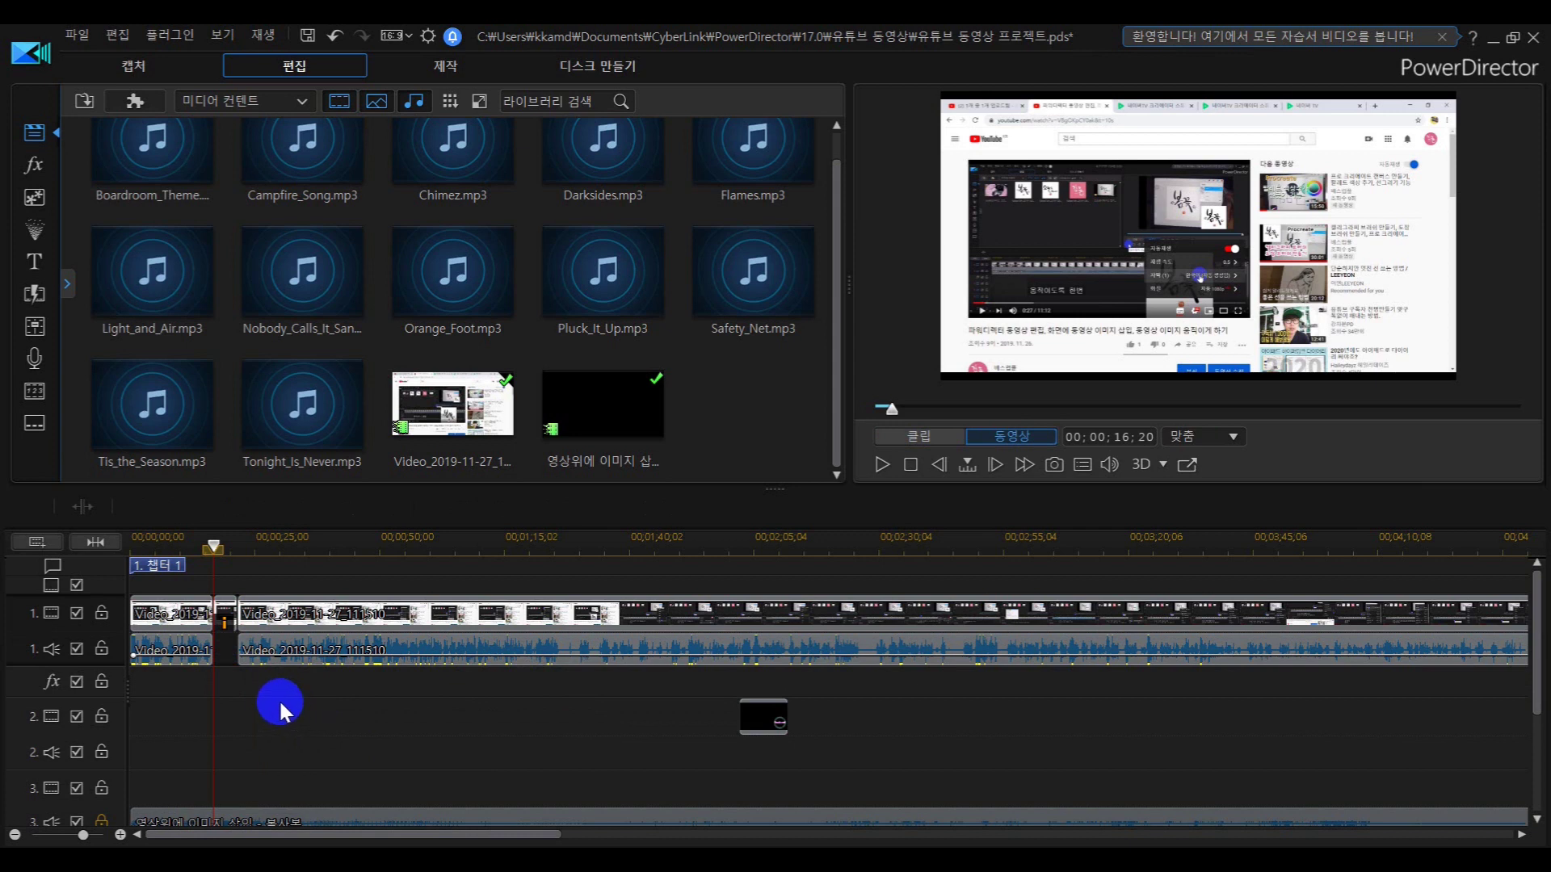
Play the transition from the first segment through the sped-up, silent segment twice, starting at about 00;00;15;16.
{"action": "mouse_move", "coordinate": [214, 542]}
{"action": "left_mouse_down"}
{"action": "mouse_move", "coordinate": [249, 538]}
{"action": "mouse_move", "coordinate": [208, 542]}
{"action": "left_mouse_up"}
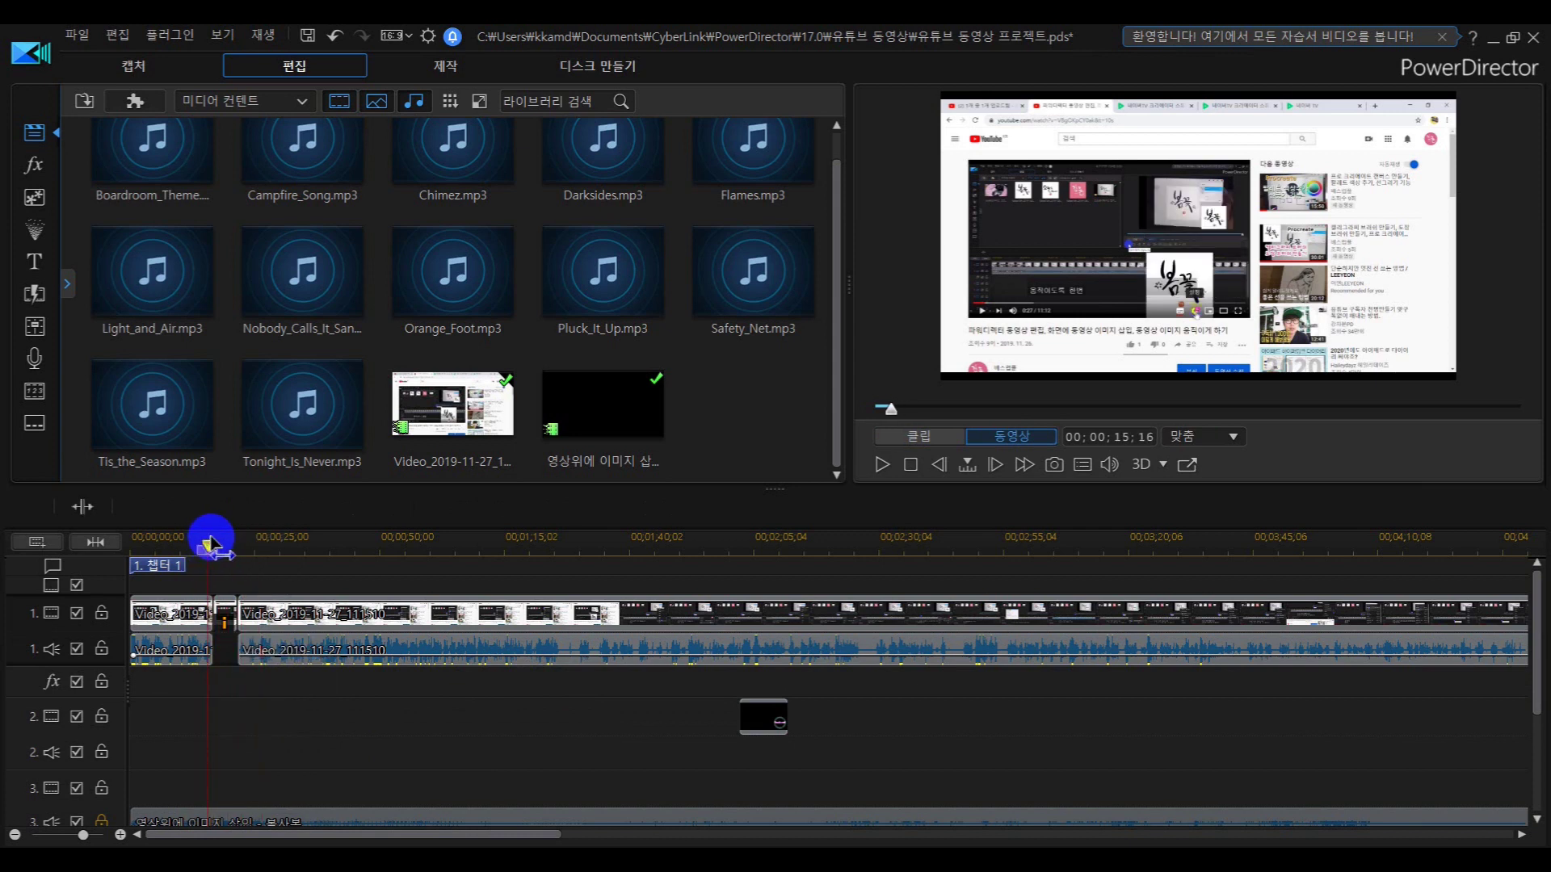
{"action": "left_click", "coordinate": [880, 465]}
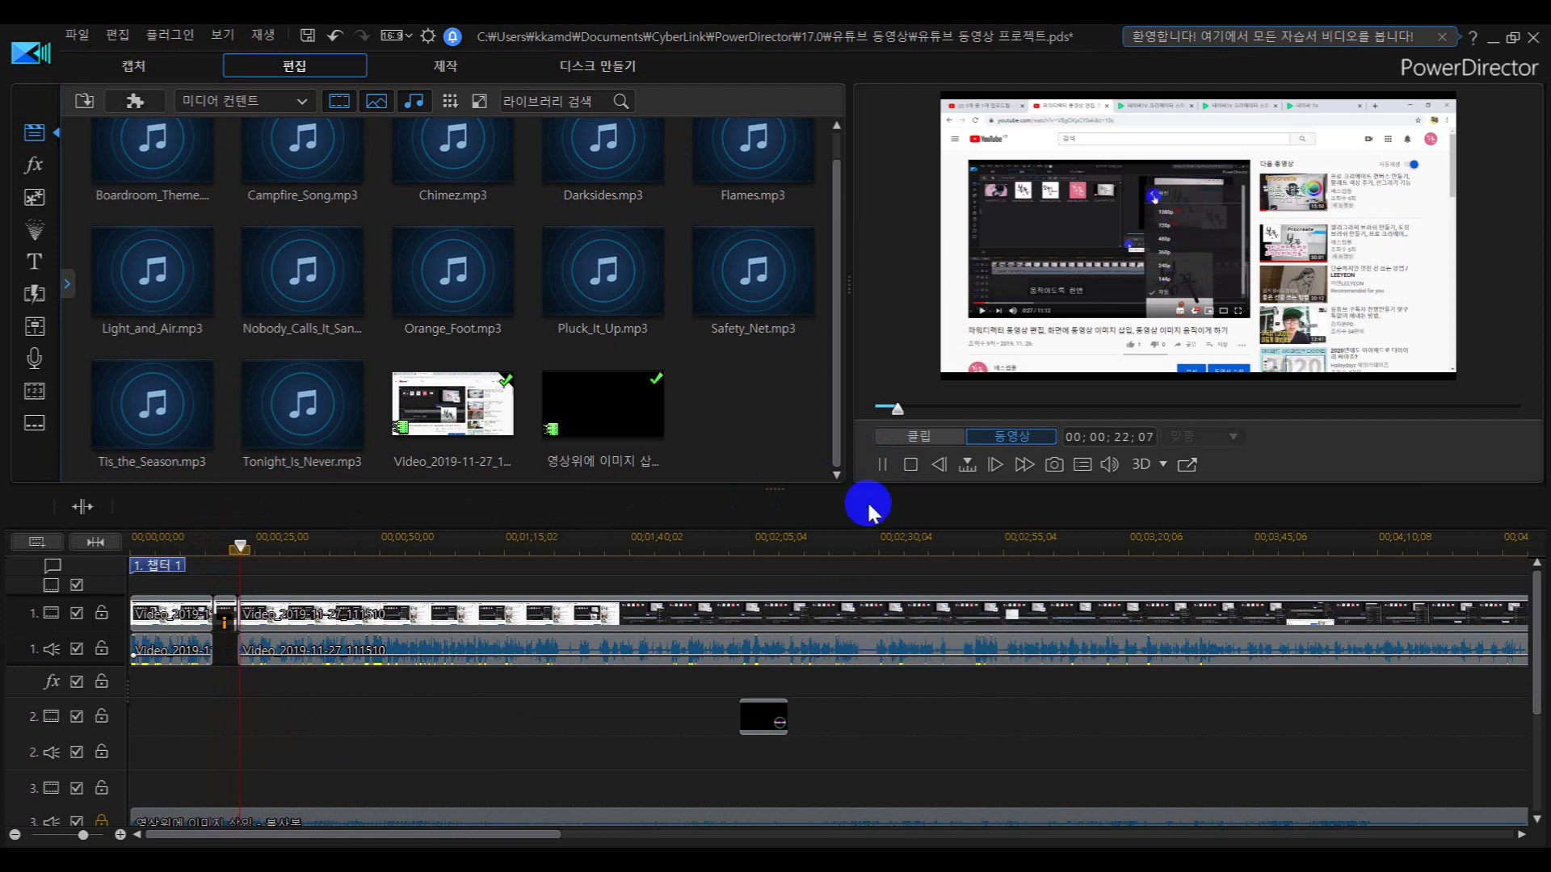
{"action": "left_click", "coordinate": [880, 464]}
{"action": "left_click_drag", "start_coordinate": [242, 546], "coordinate": [205, 549]}
{"action": "left_click", "coordinate": [881, 463]}
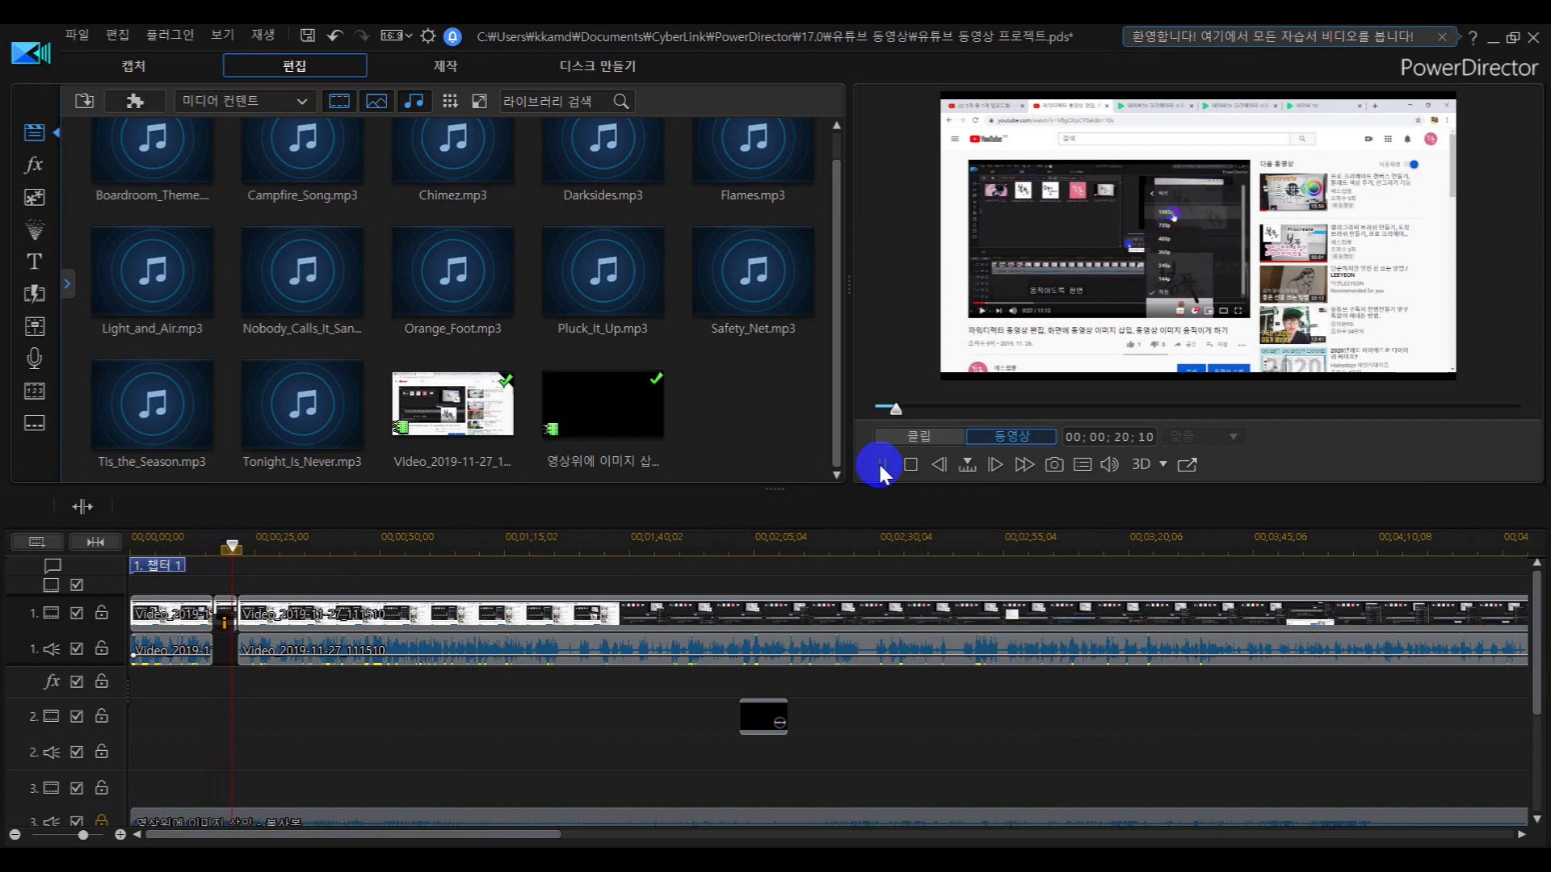
{"action": "left_click", "coordinate": [881, 465]}
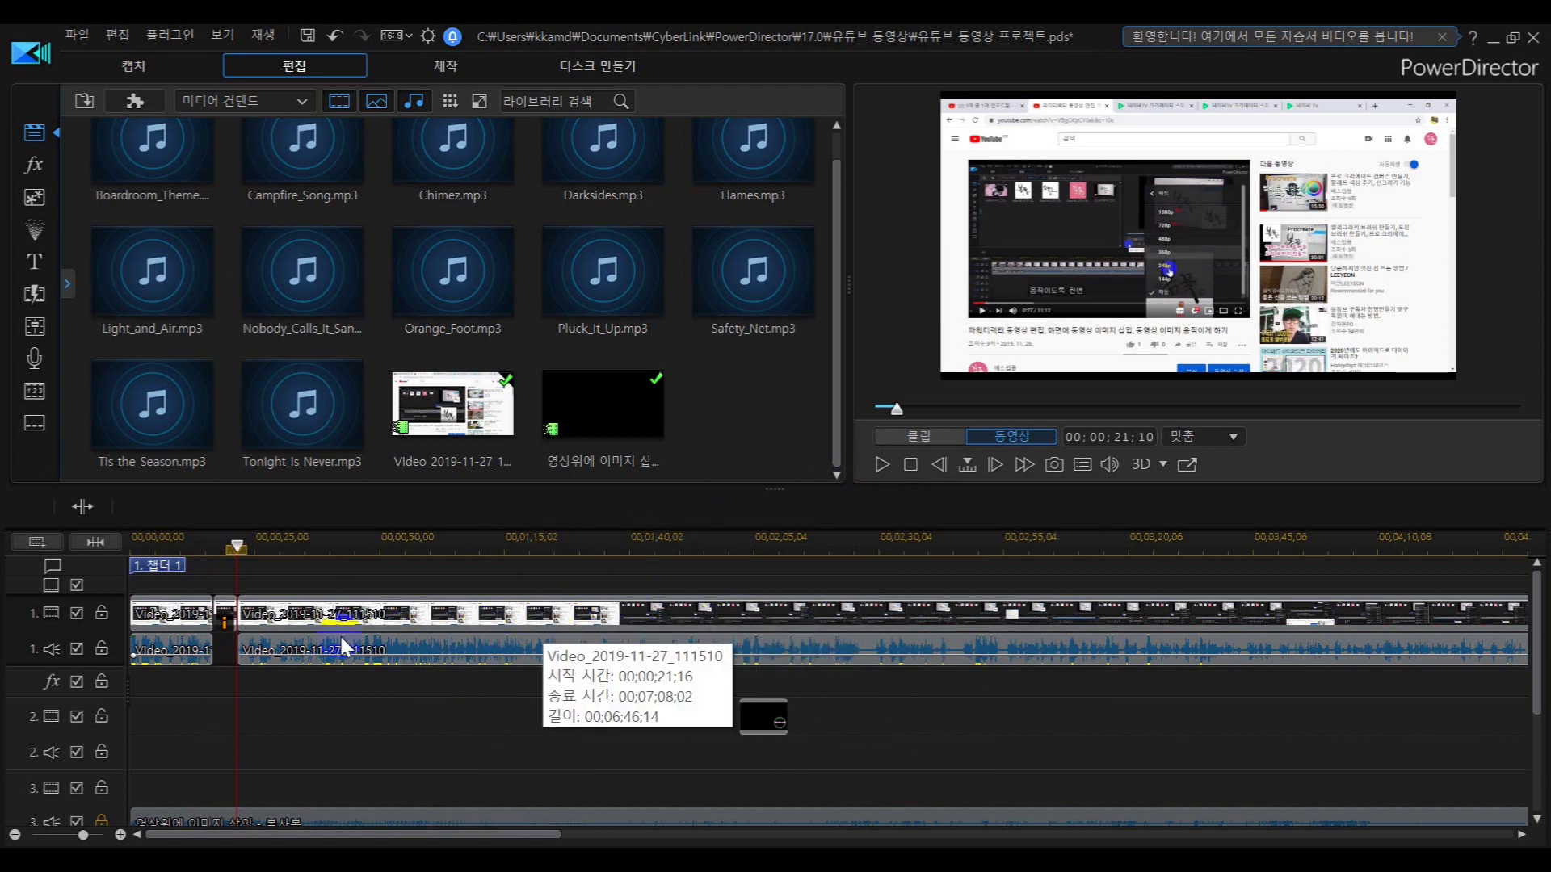
Undo the second segment's audio removal, unlinking and speed change to restore its original length.
{"action": "left_click", "coordinate": [306, 593]}
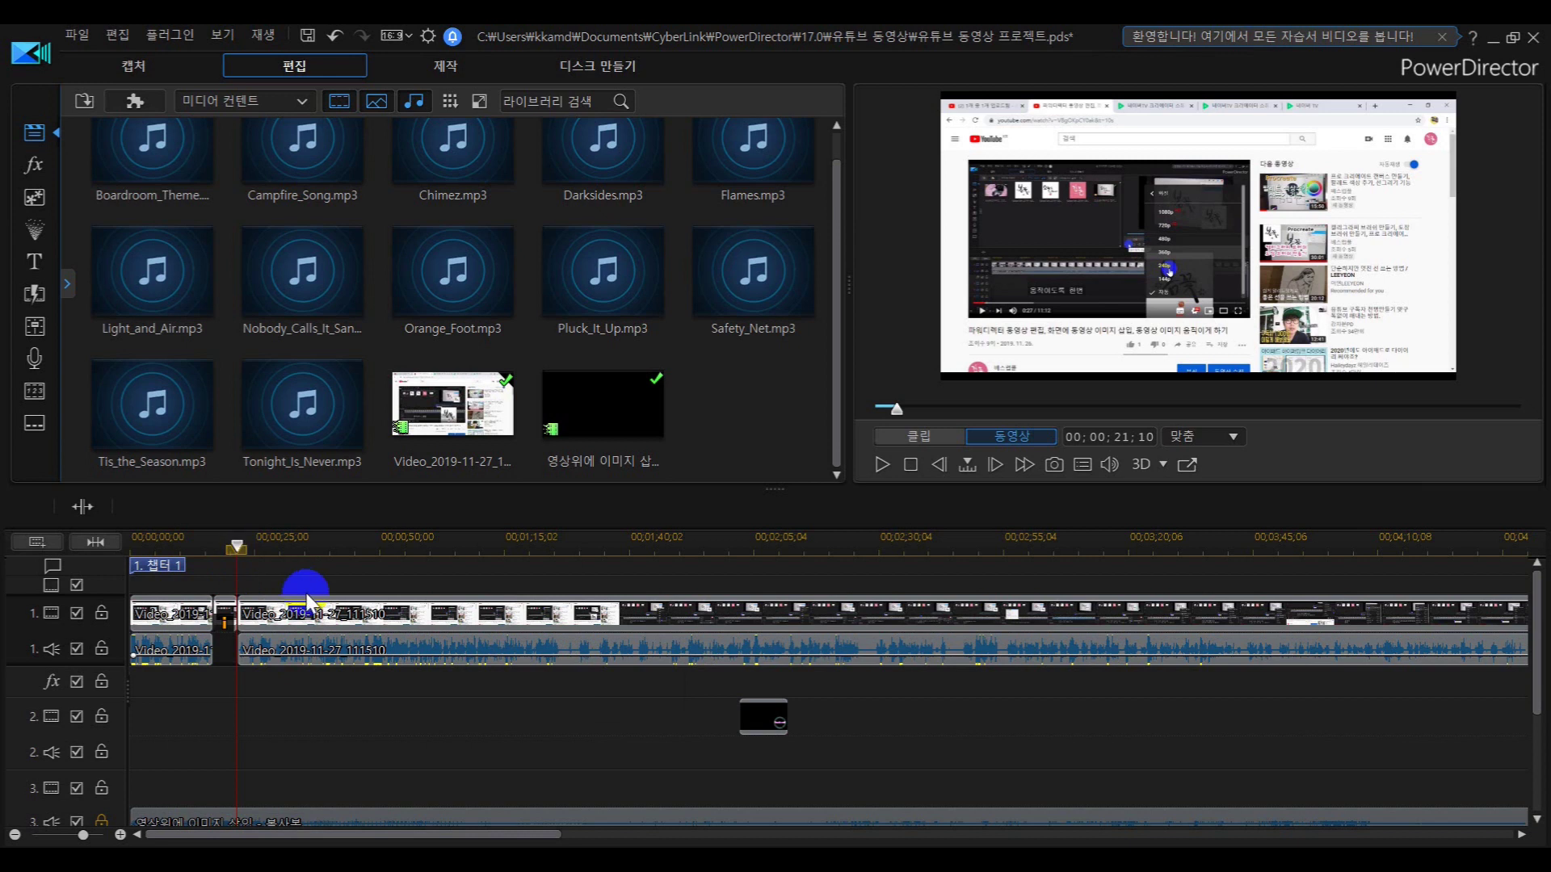
{"action": "left_click", "coordinate": [225, 610]}
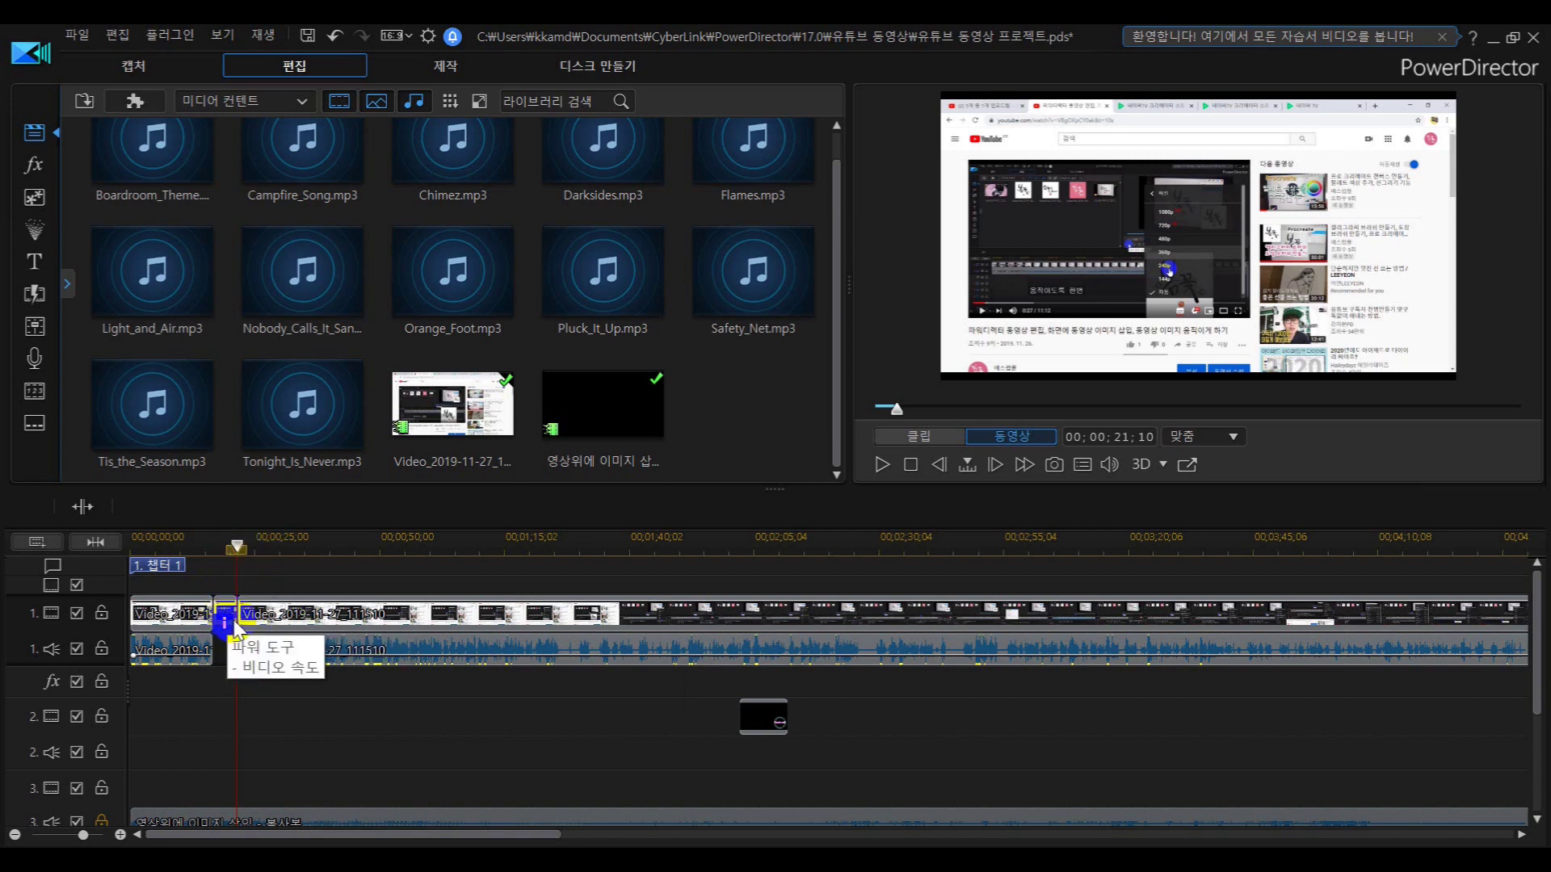
{"action": "left_click", "coordinate": [235, 667]}
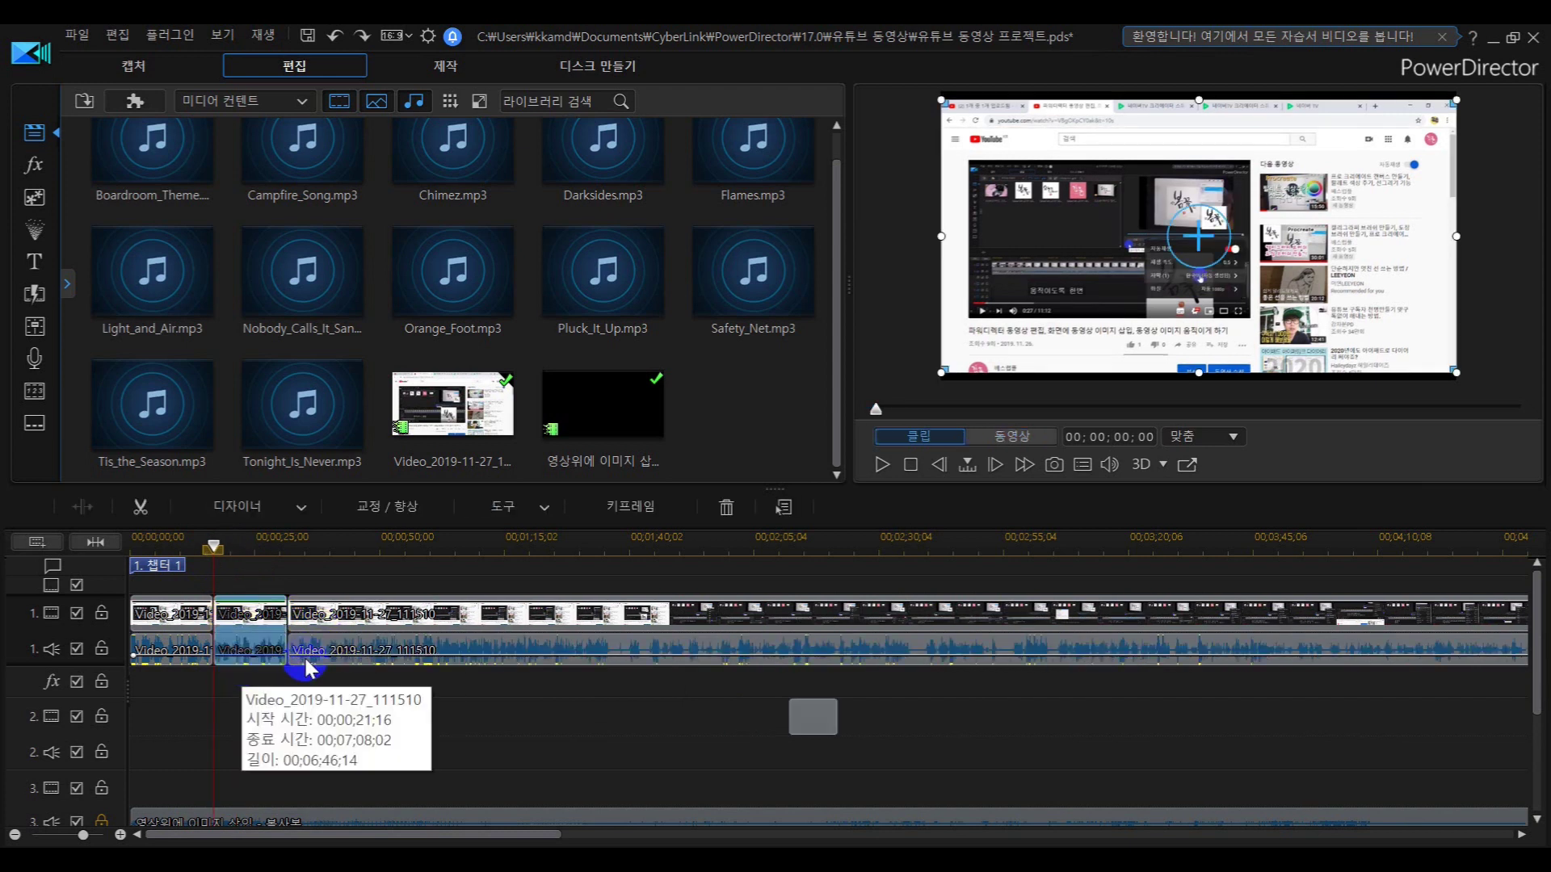
Slow down the second segment on track 1 with the Video Speed power tool, extending its length to 00;00;25;26.
{"action": "left_click", "coordinate": [600, 475]}
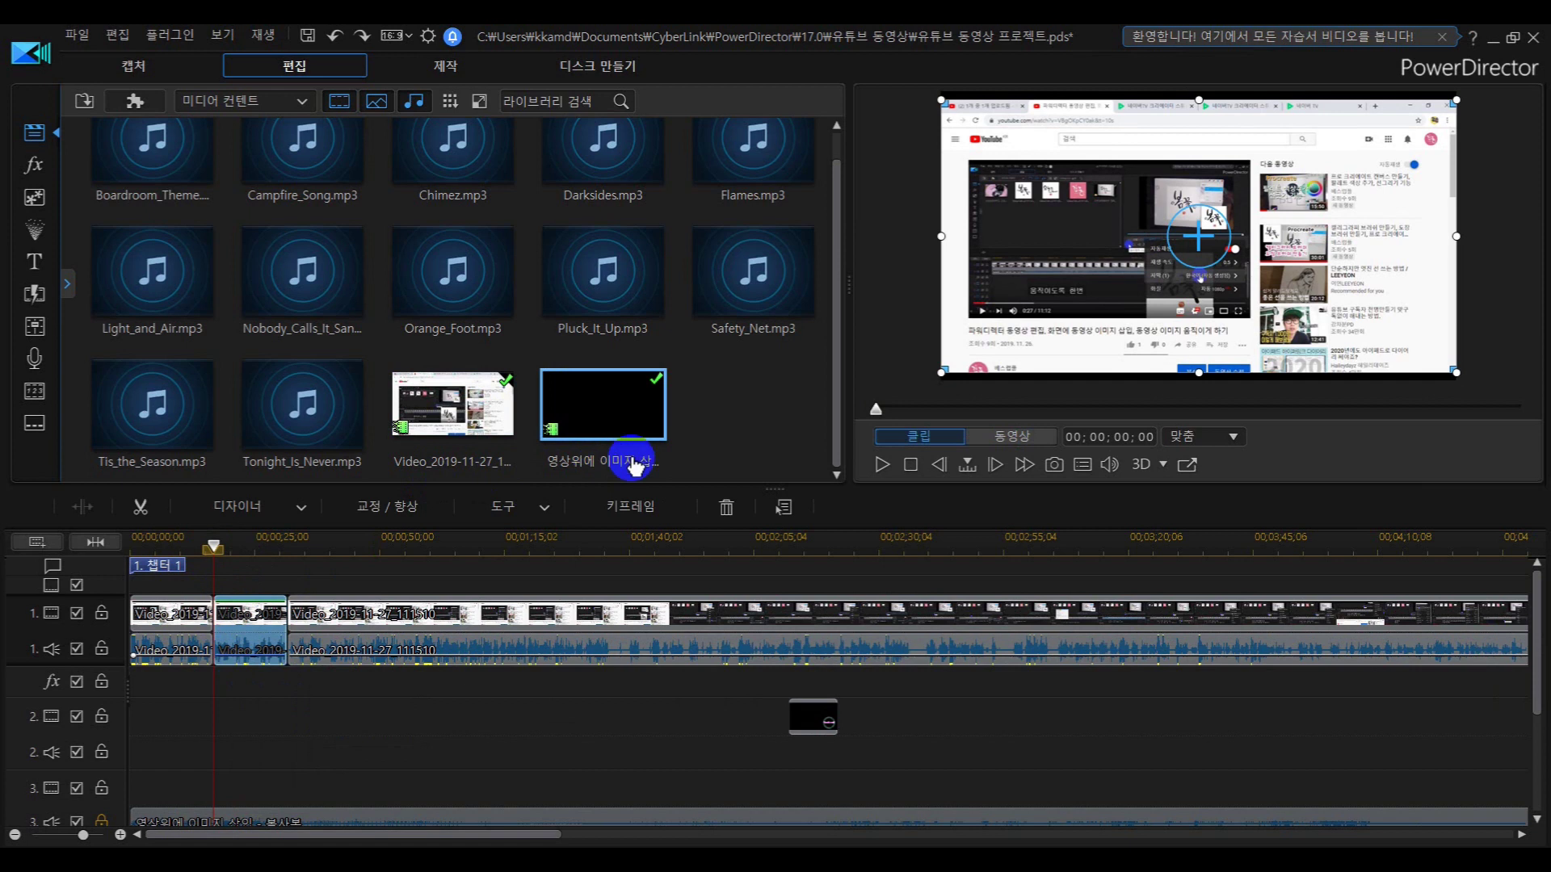
{"action": "left_click", "coordinate": [535, 508]}
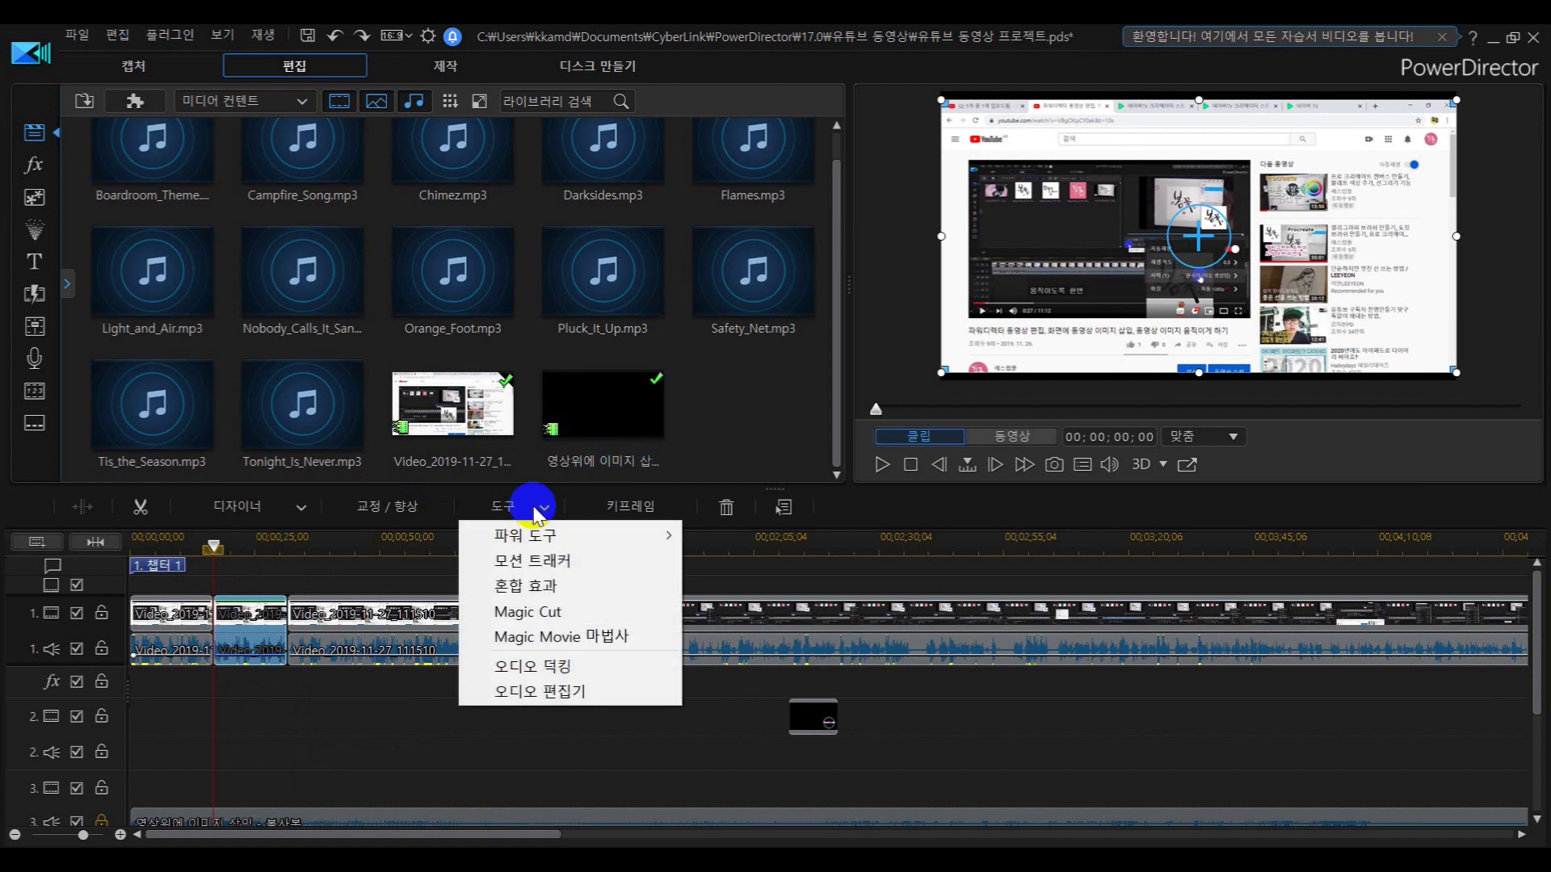
{"action": "mouse_move", "coordinate": [517, 536]}
{"action": "left_click", "coordinate": [751, 535]}
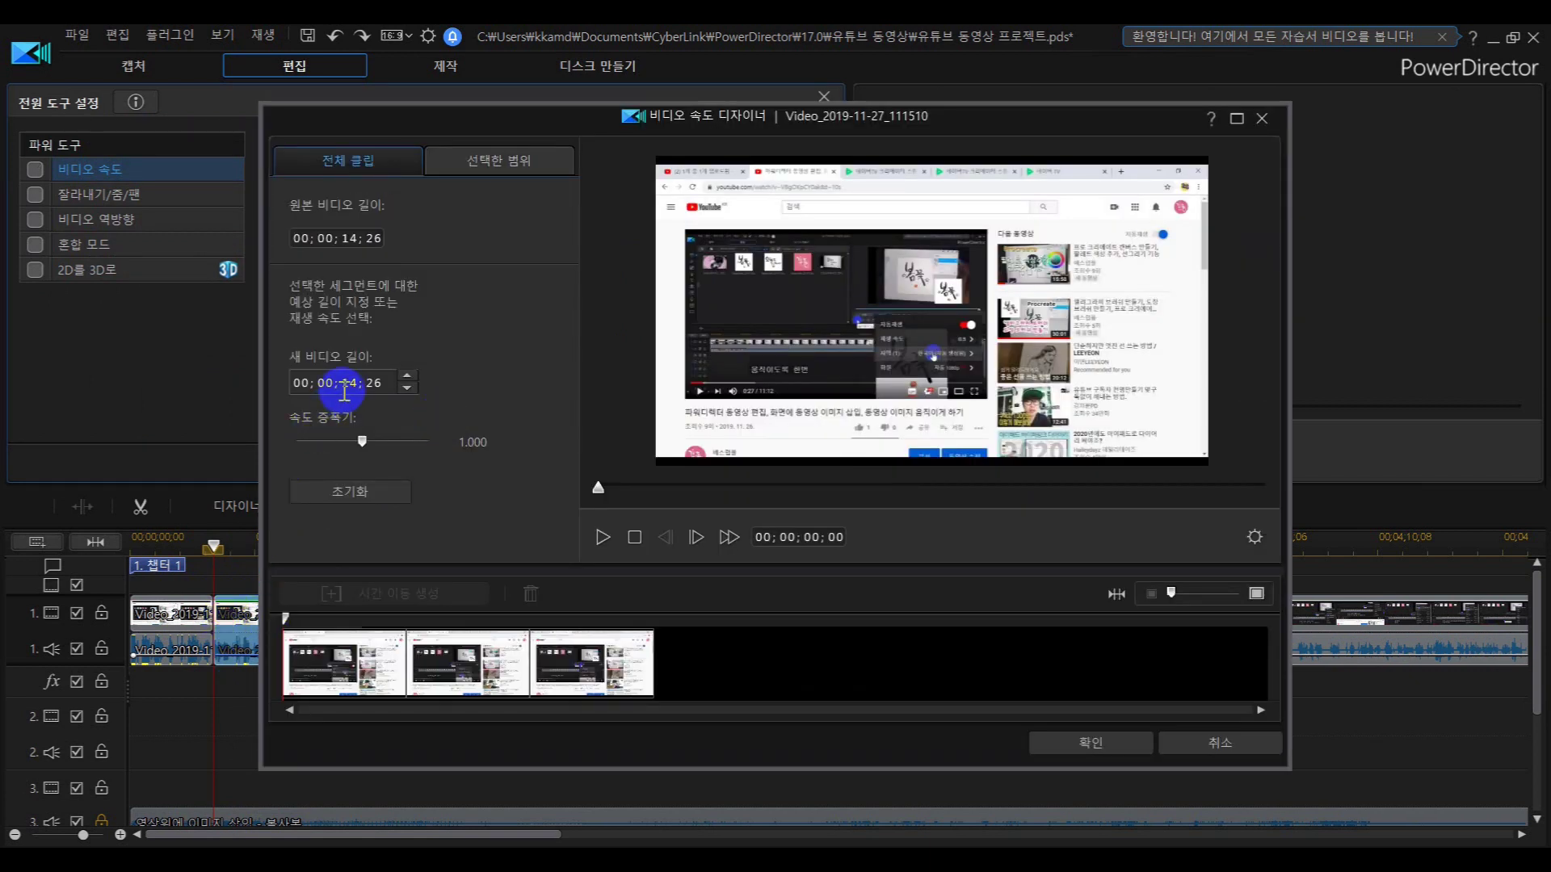
{"action": "left_click_drag", "start_coordinate": [415, 122], "coordinate": [557, 115]}
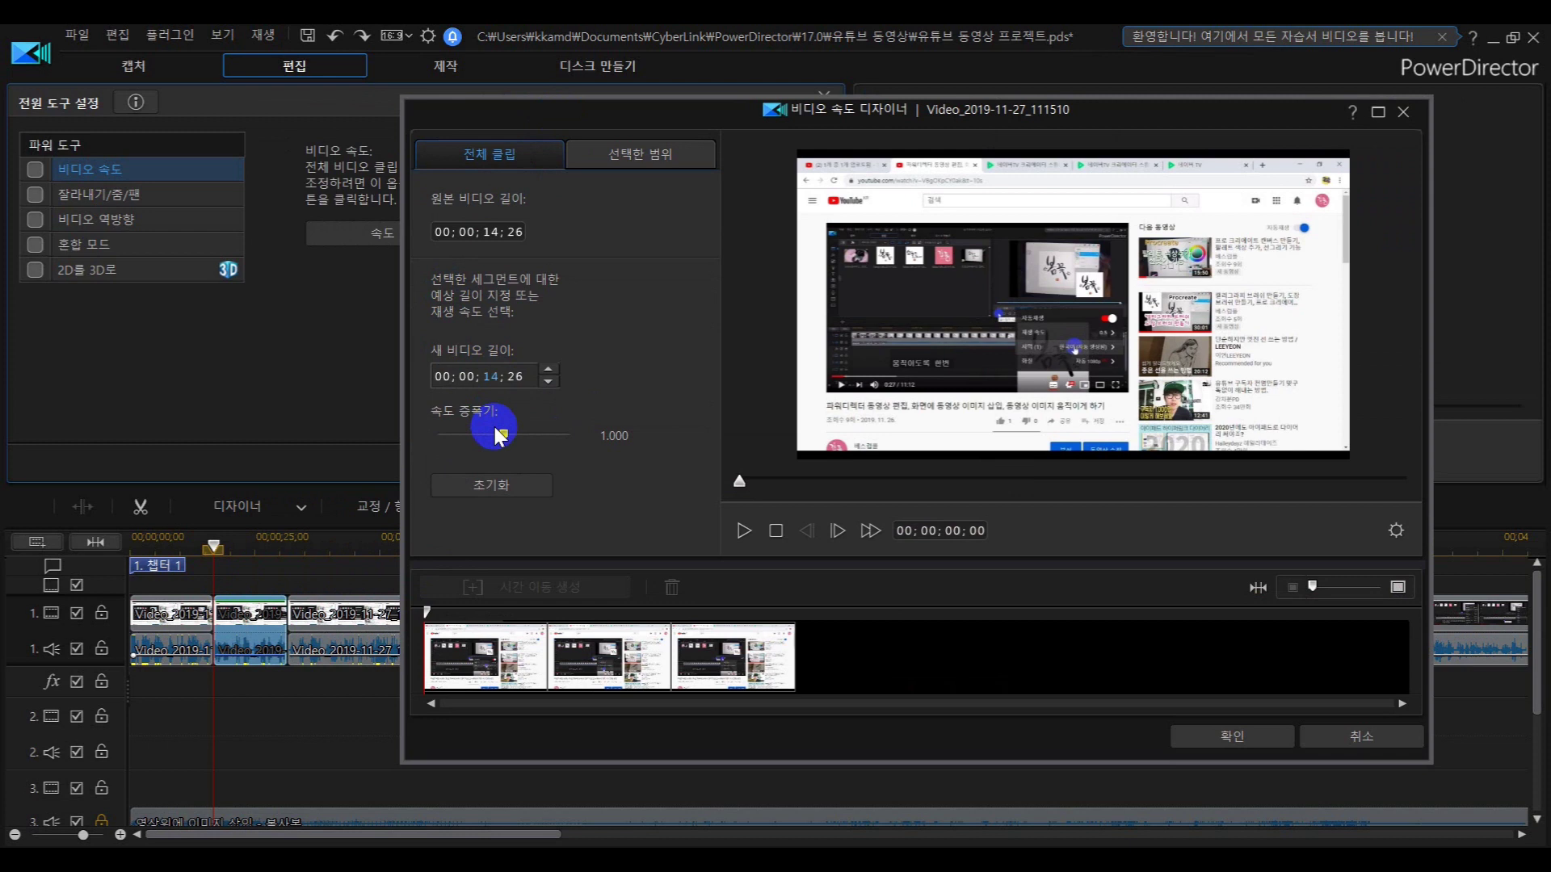
{"action": "scroll", "coordinate": [496, 432], "scroll_direction": "down", "scroll_amount": 5}
{"action": "left_click", "coordinate": [1233, 736]}
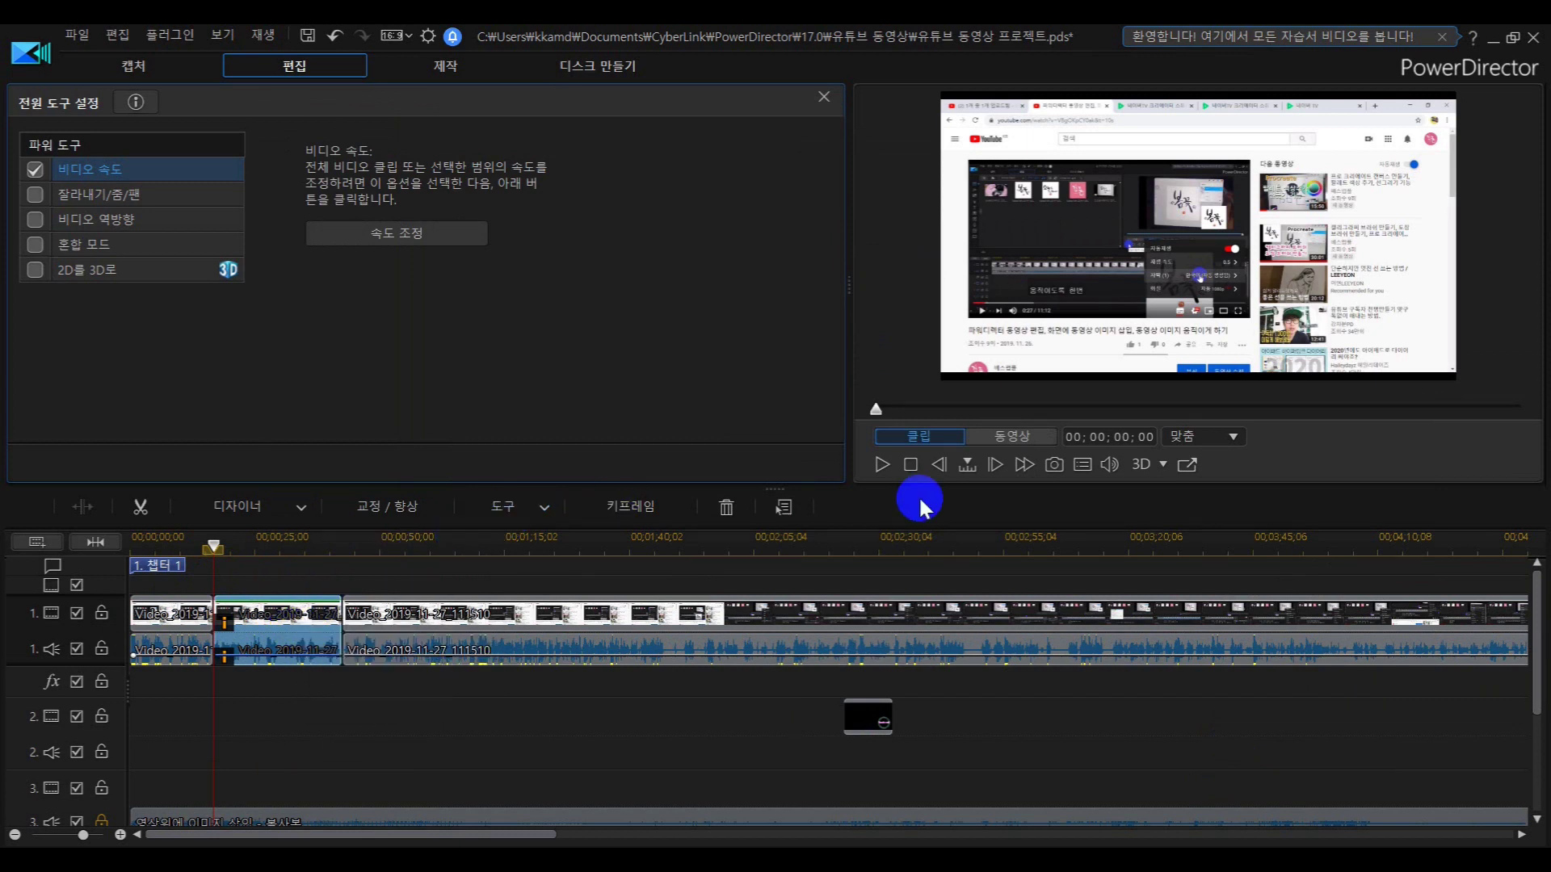
Play the slowed second segment from its start, pausing and resuming once, to review its picture and sound.
{"action": "left_click", "coordinate": [881, 465]}
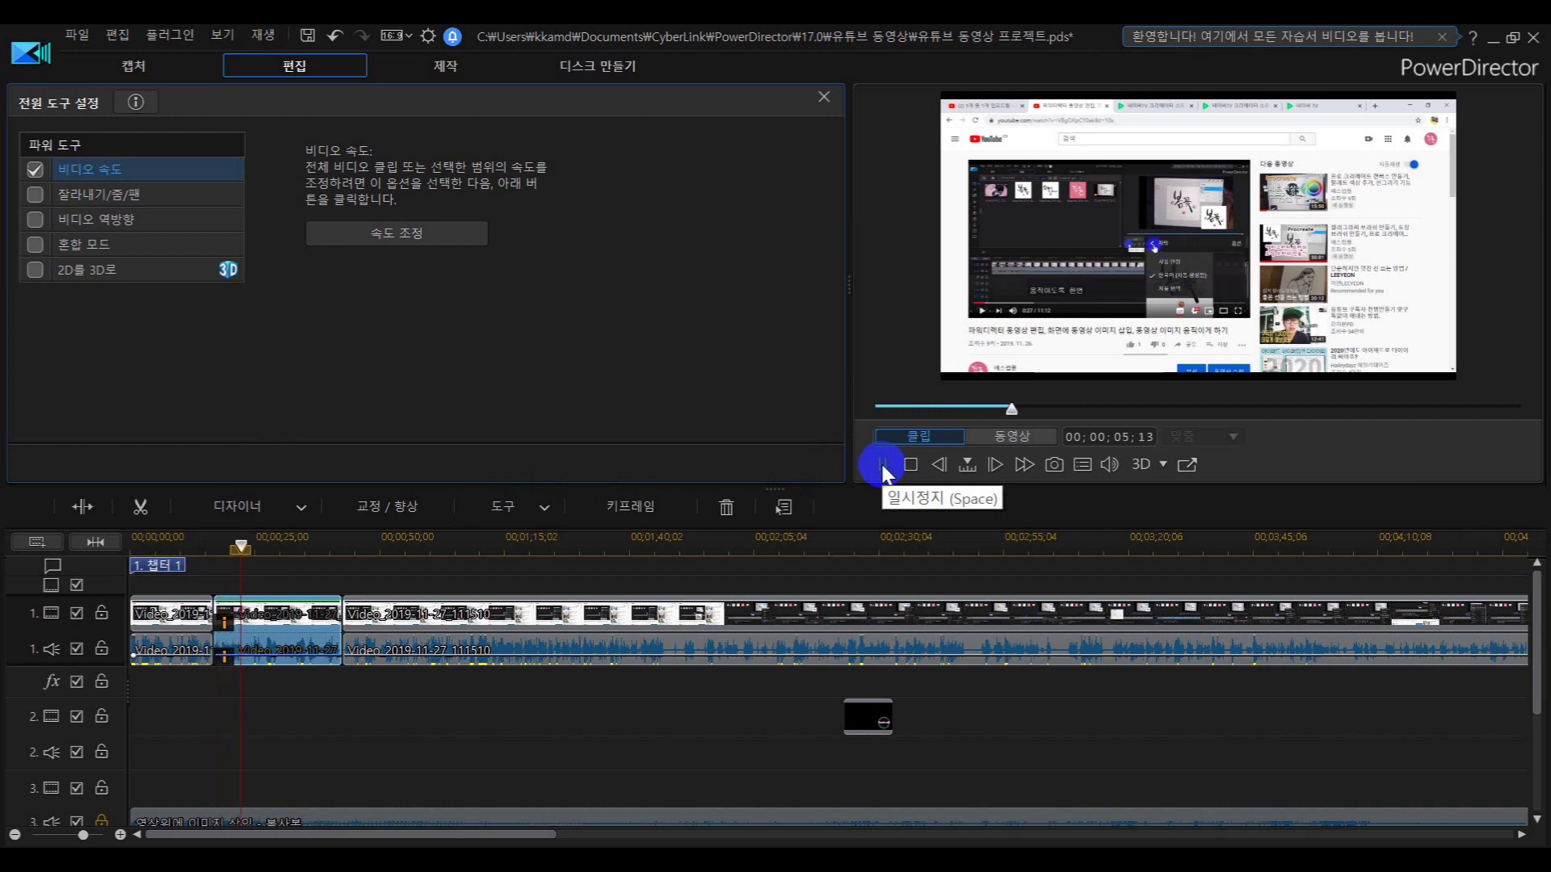
{"action": "left_click", "coordinate": [882, 467]}
{"action": "left_click", "coordinate": [882, 467]}
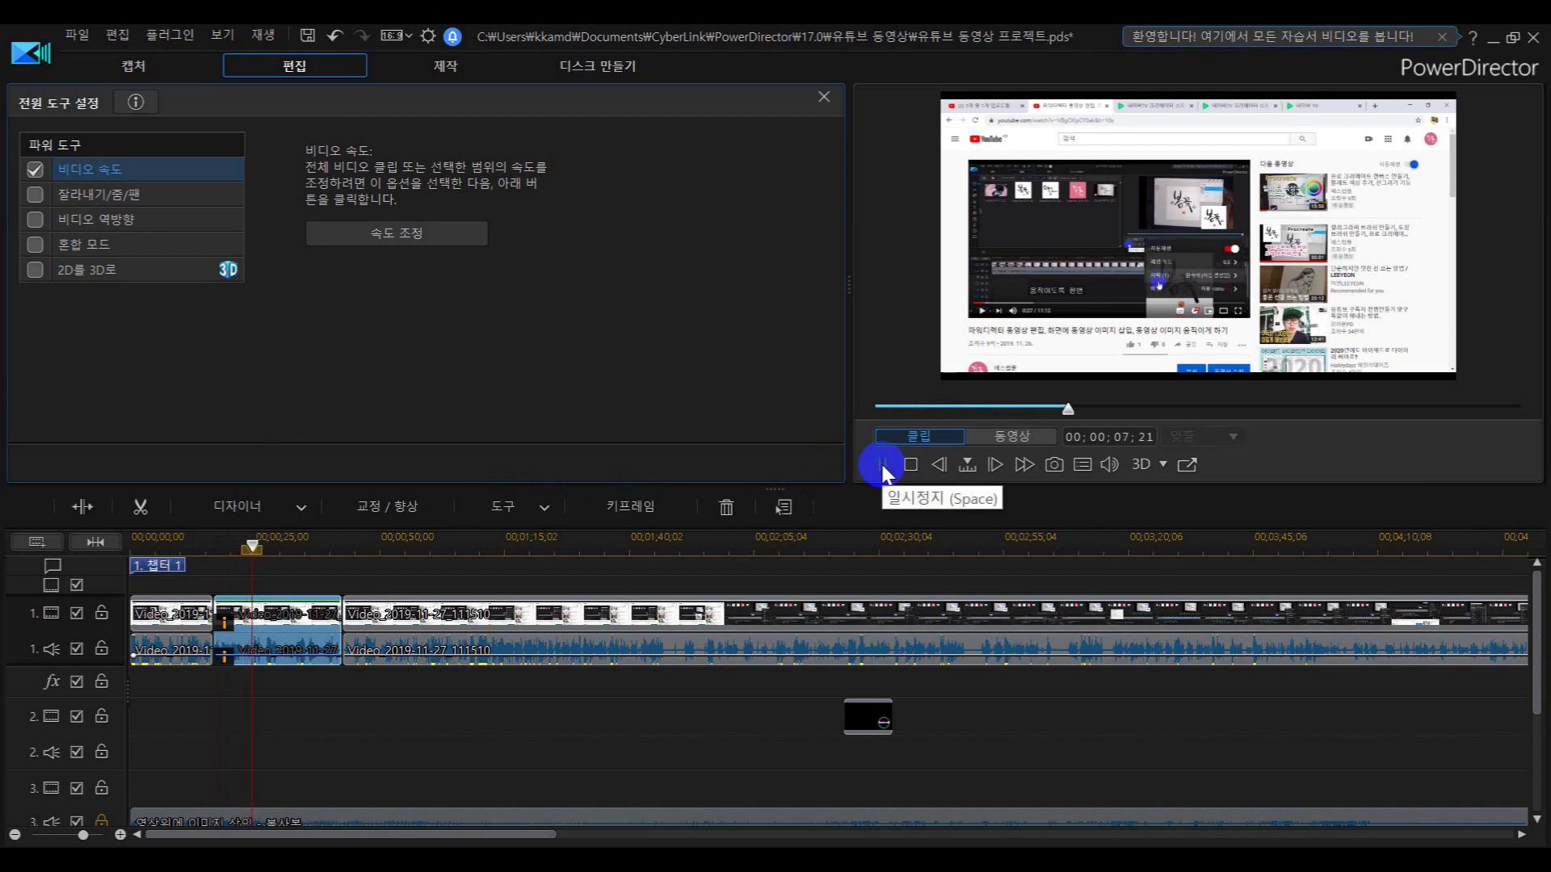
{"action": "left_click", "coordinate": [882, 467]}
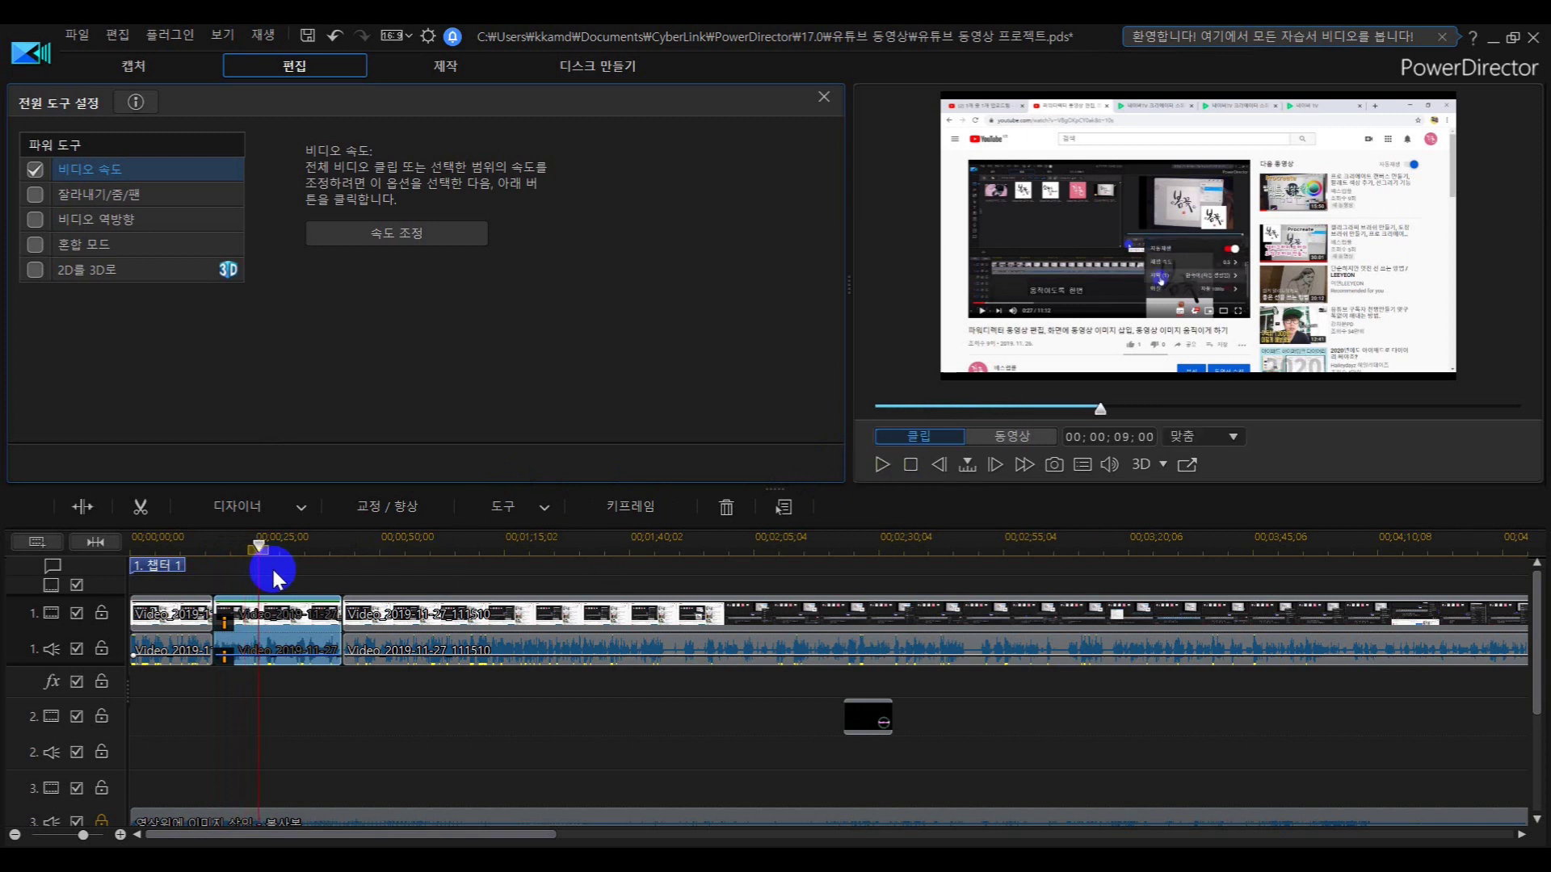
Unlink the slowed second segment's video and audio, and disable the audio of track 1.
{"action": "right_click", "coordinate": [275, 620]}
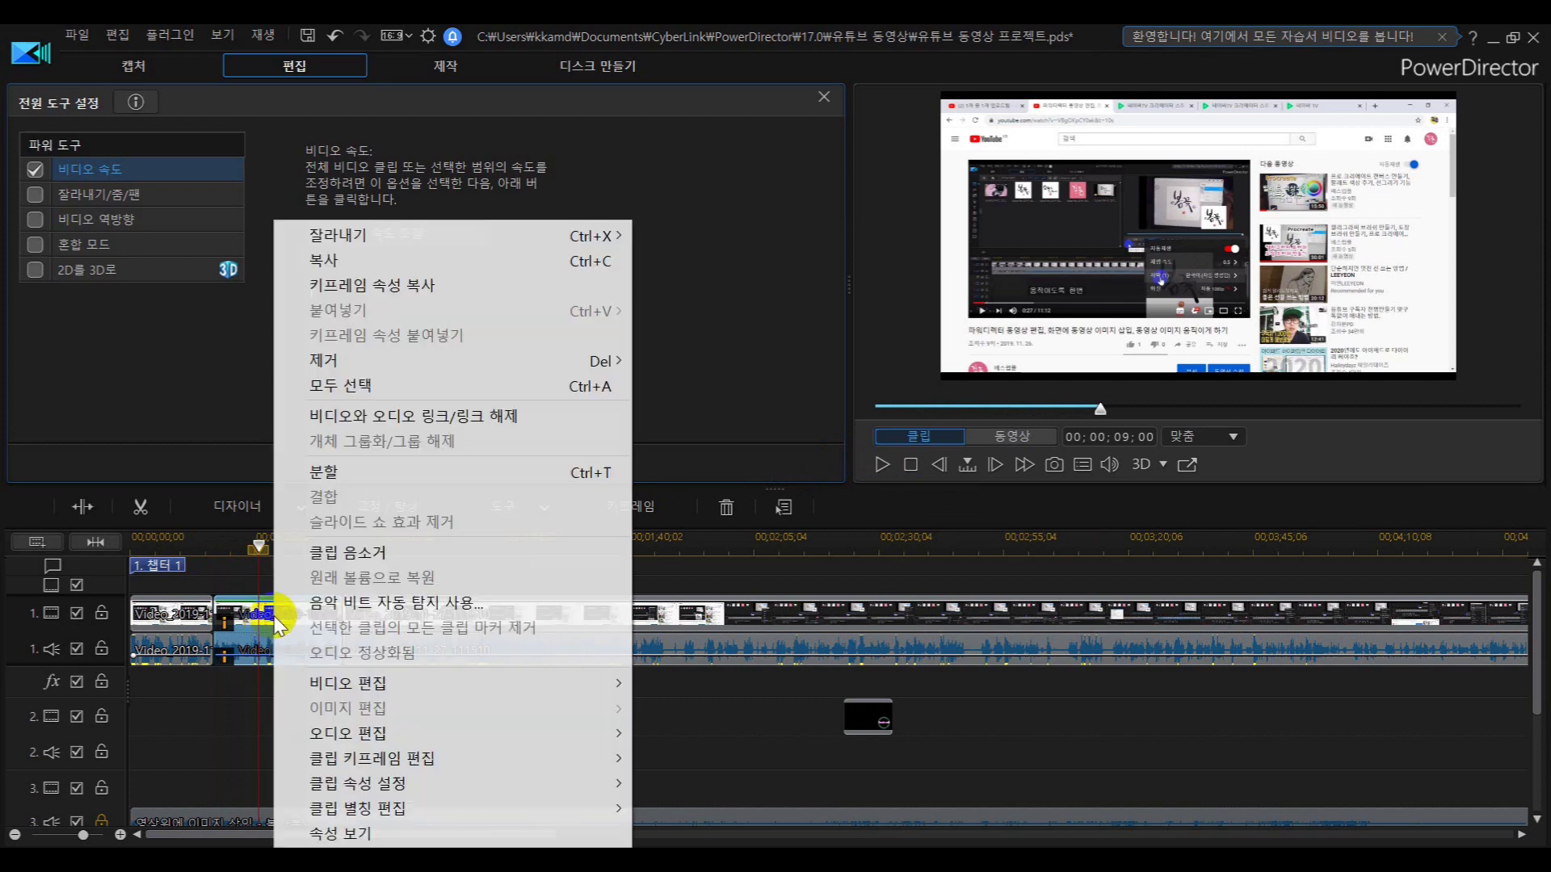
{"action": "left_click", "coordinate": [376, 408]}
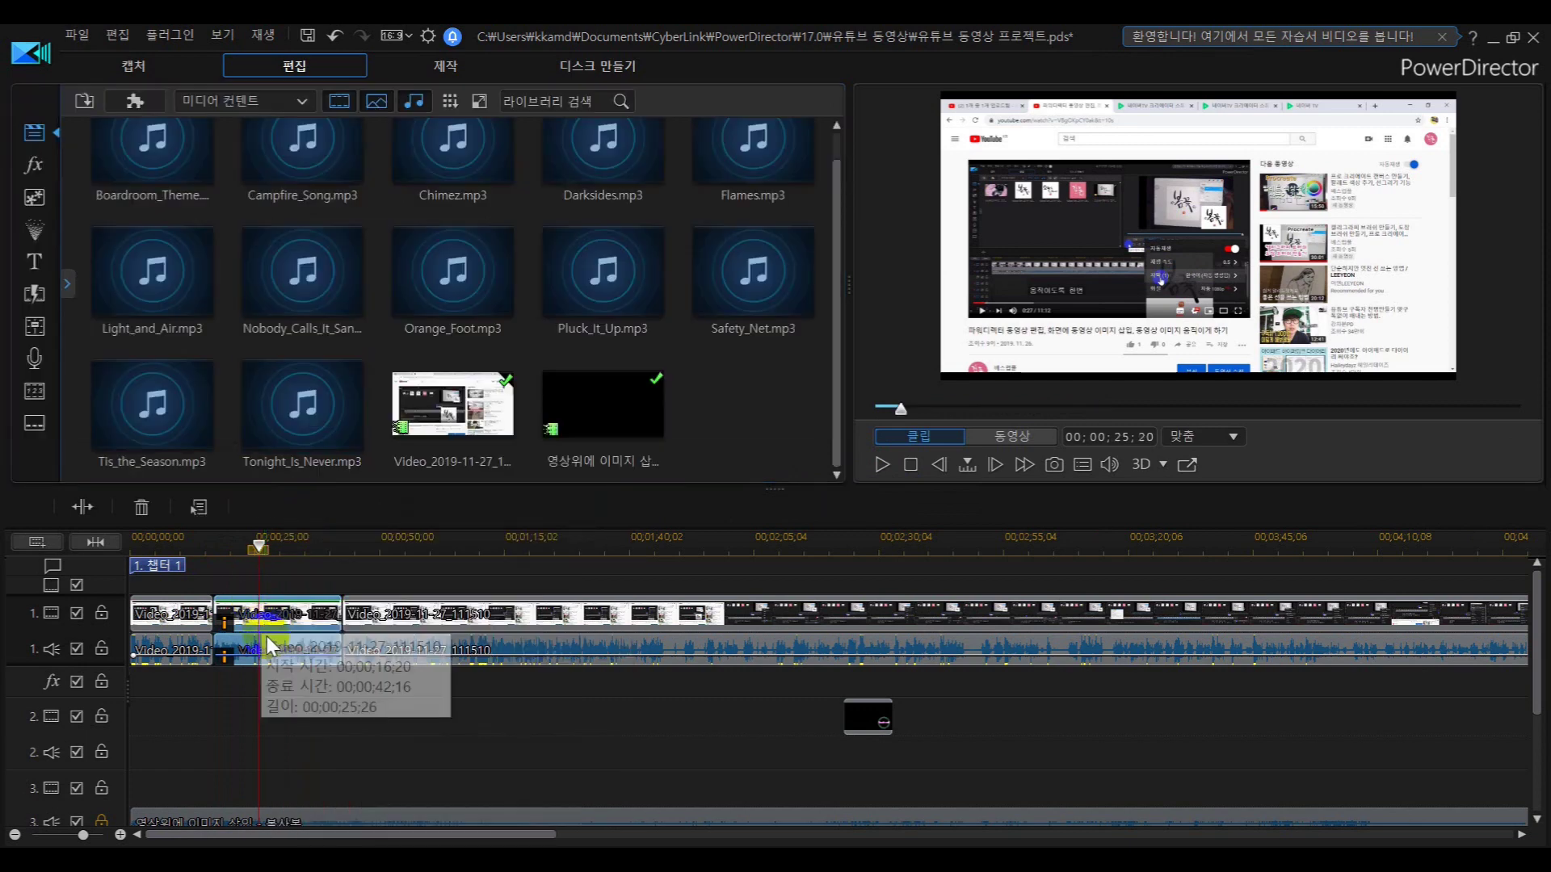
{"action": "left_click", "coordinate": [76, 650]}
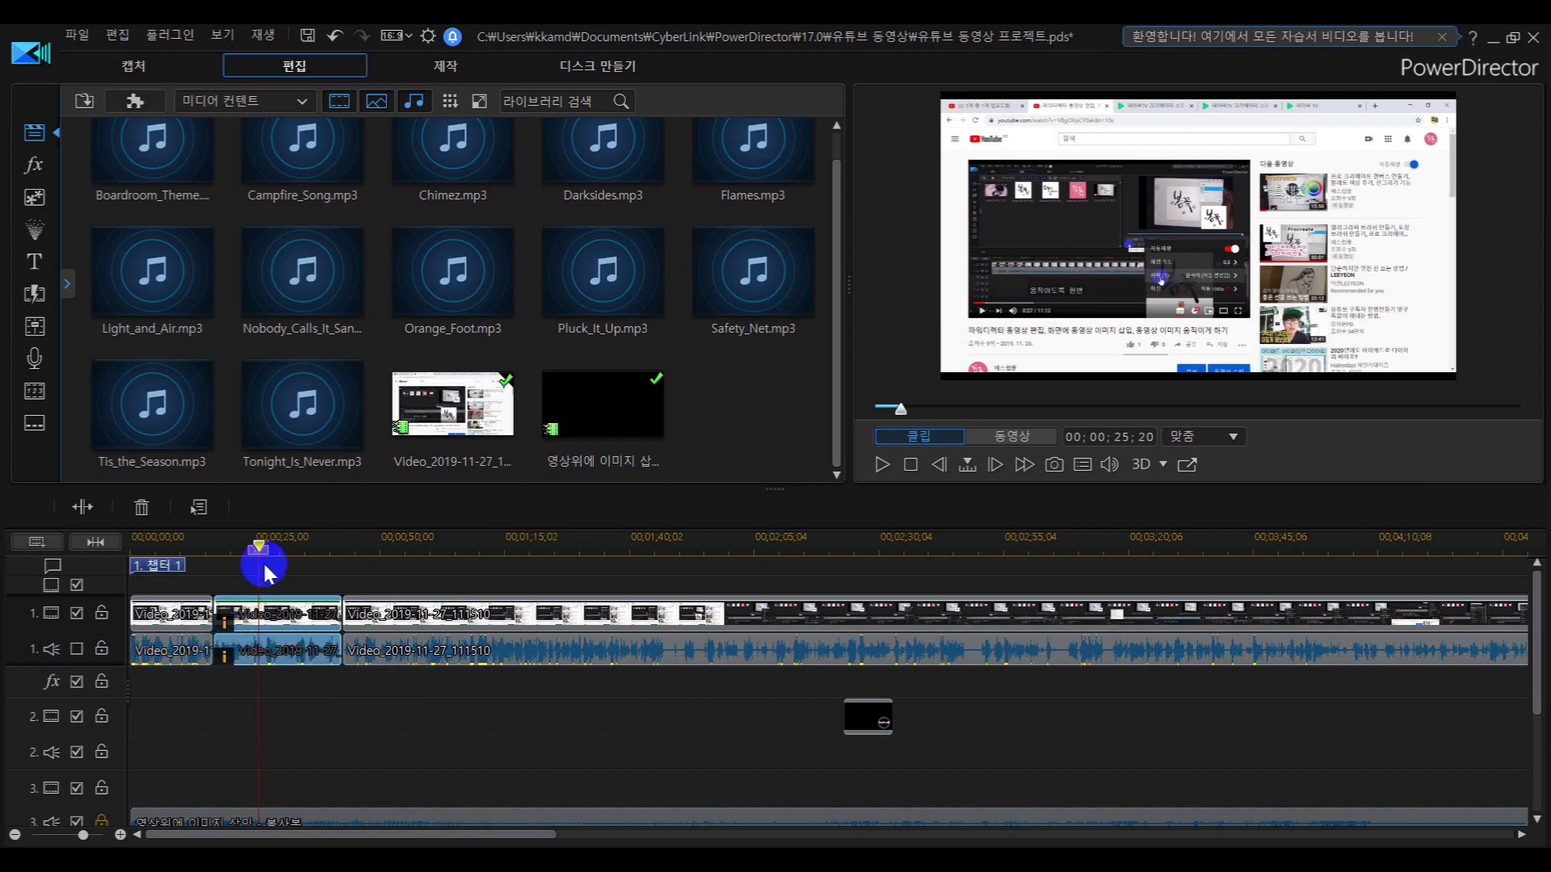
Play the muted transition into the slowed segment from about 00;00;15;06, and return the playhead to the timeline's start.
{"action": "left_click_drag", "start_coordinate": [259, 546], "coordinate": [206, 550]}
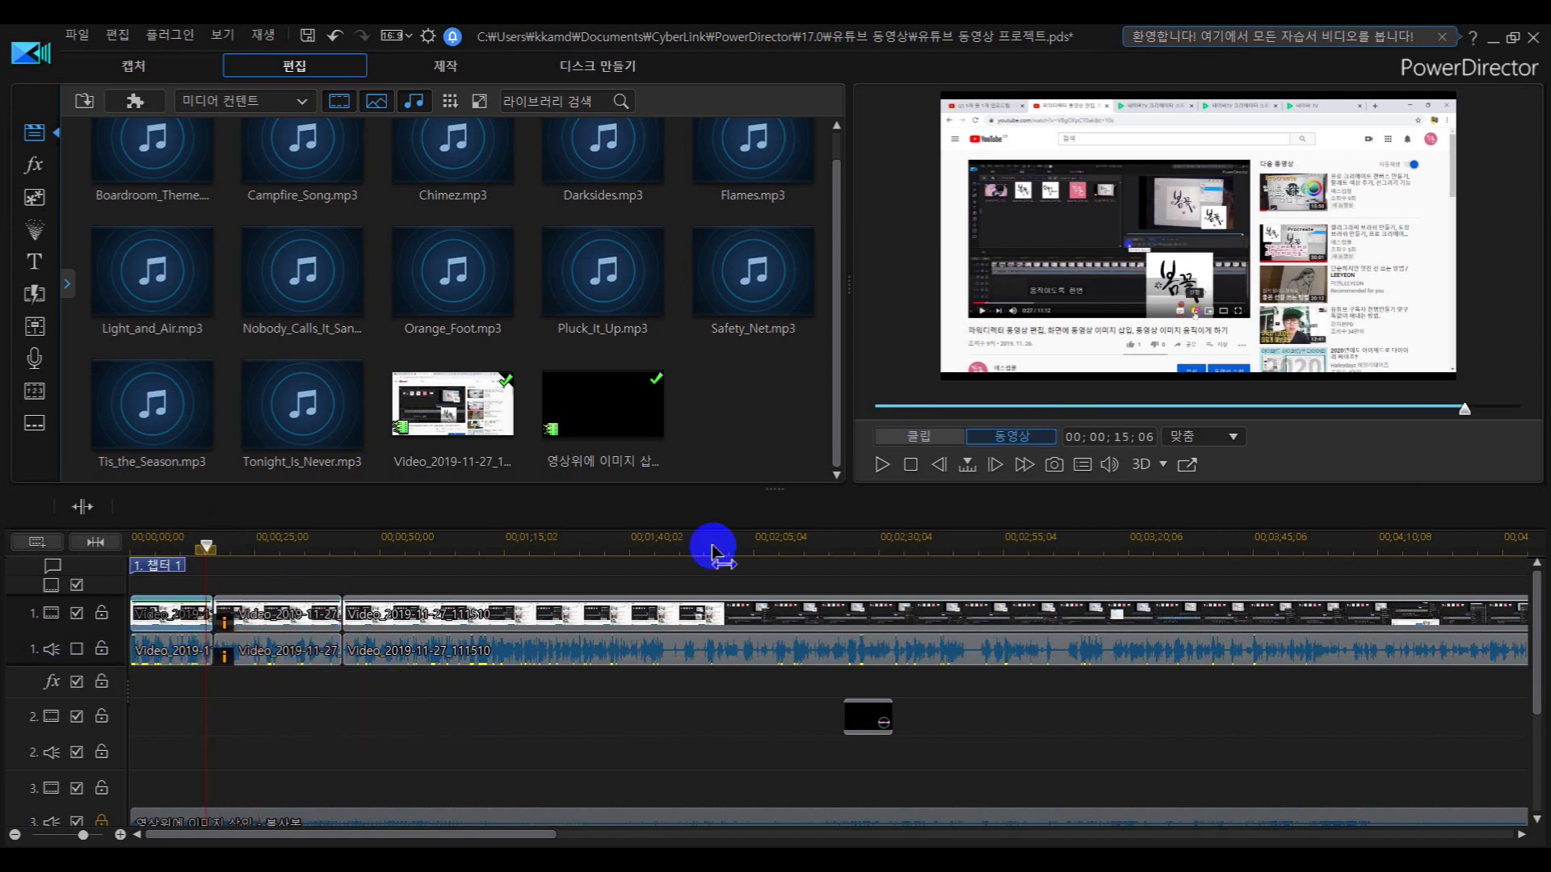
{"action": "left_click", "coordinate": [884, 464]}
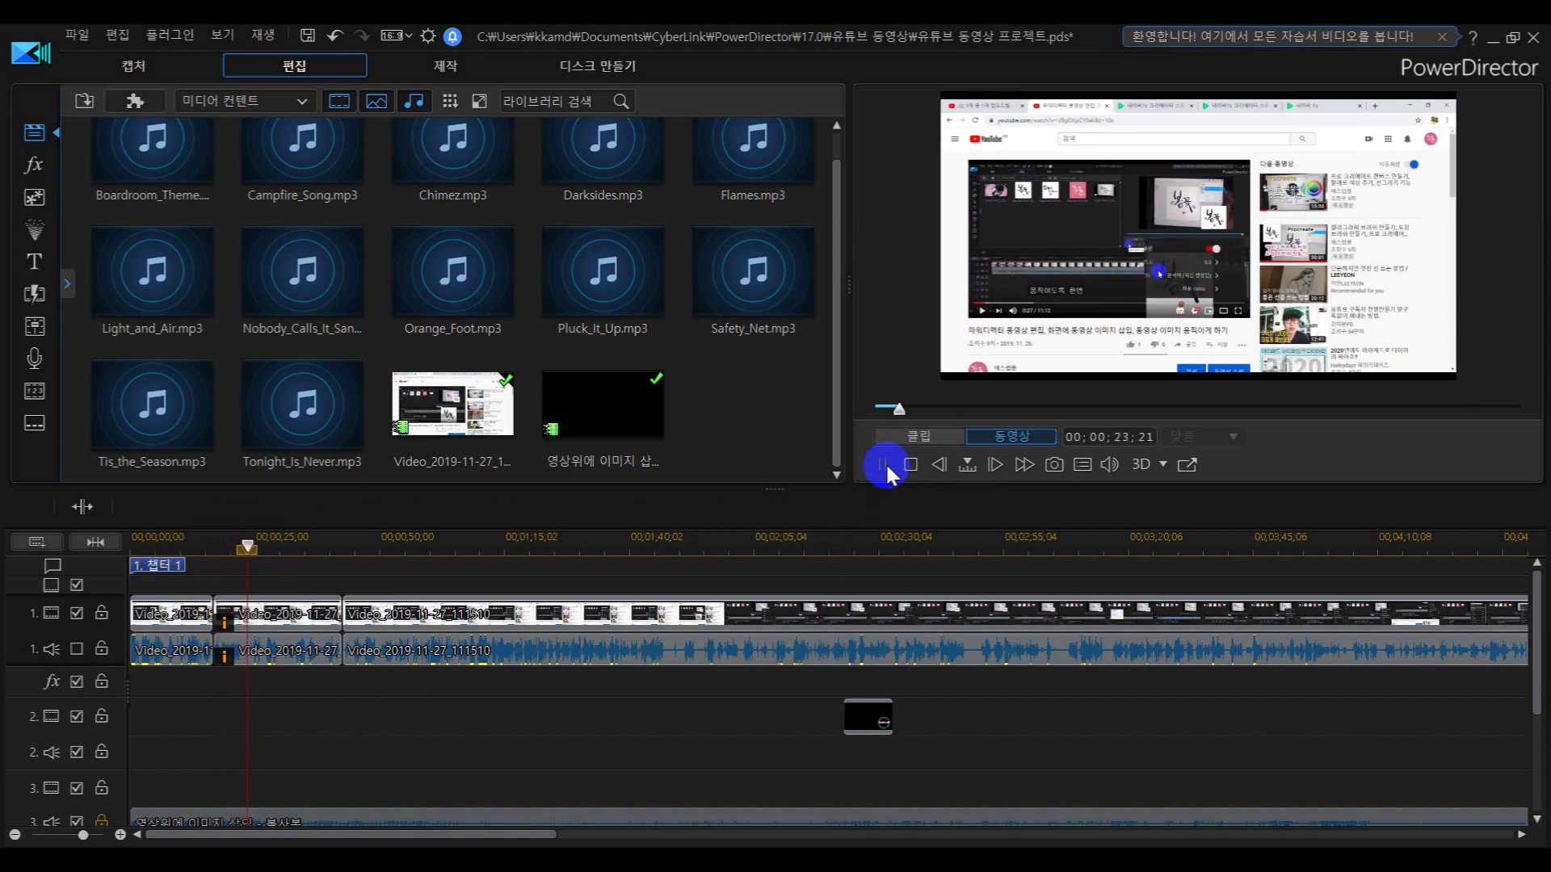
{"action": "left_click", "coordinate": [886, 465]}
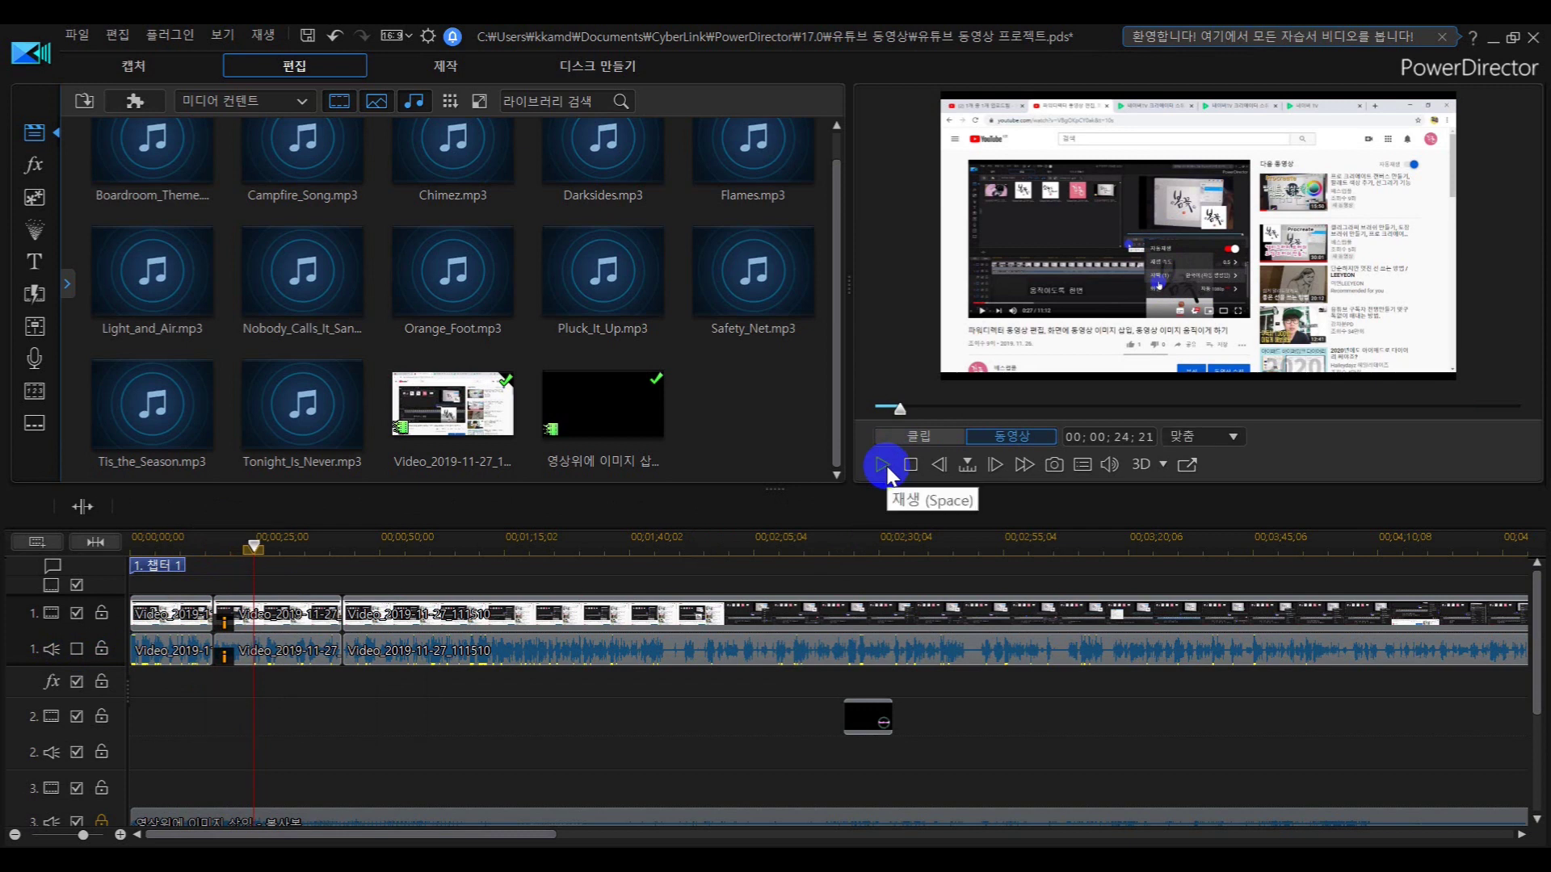
{"action": "left_click", "coordinate": [879, 467]}
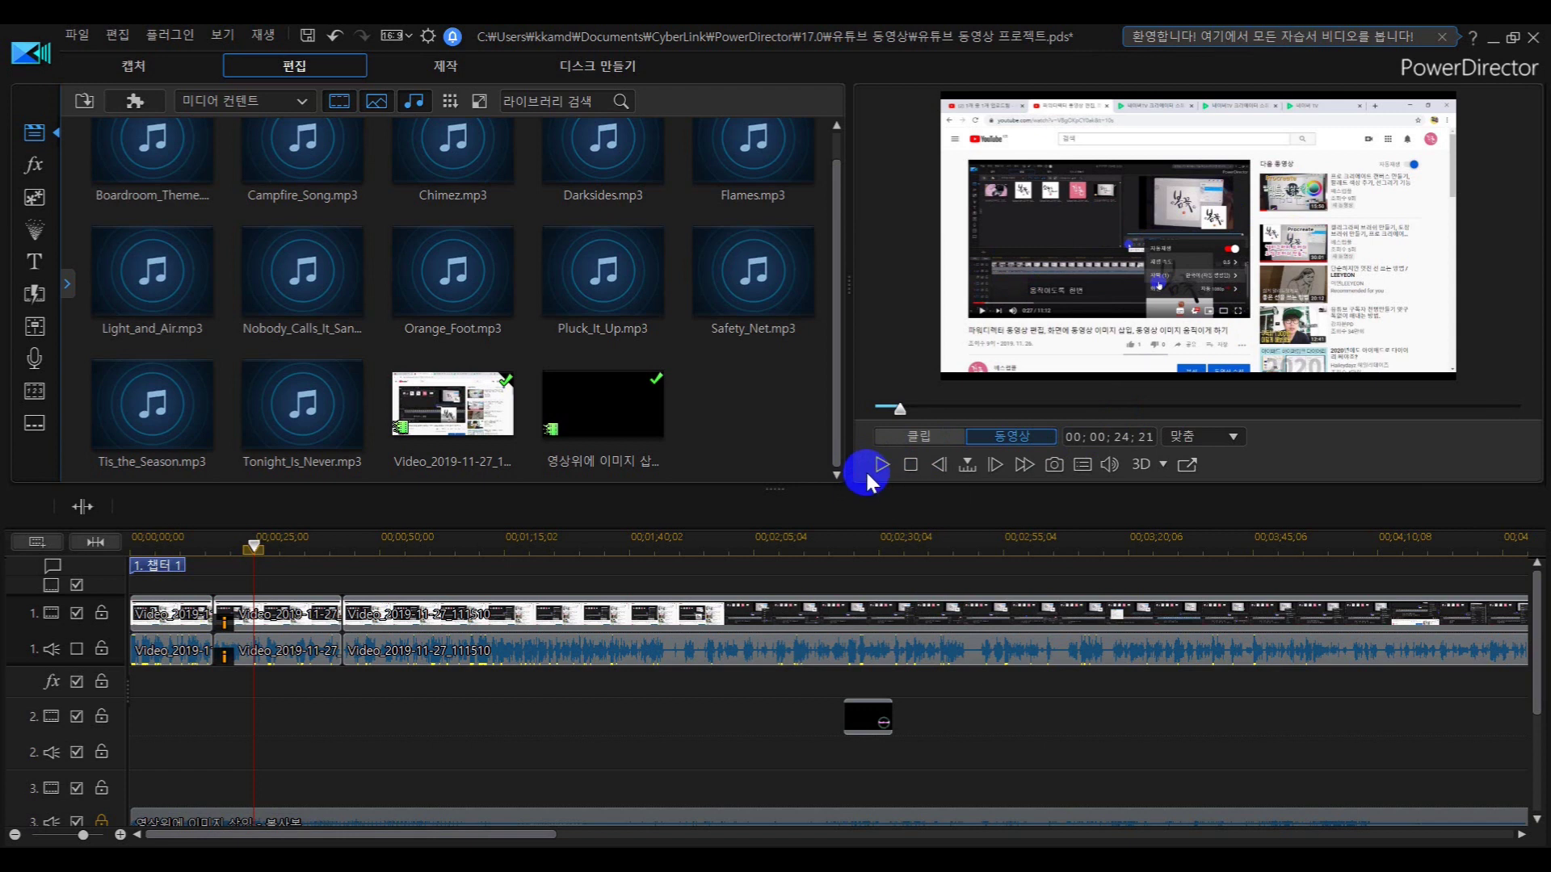
{"action": "key", "text": "Home"}
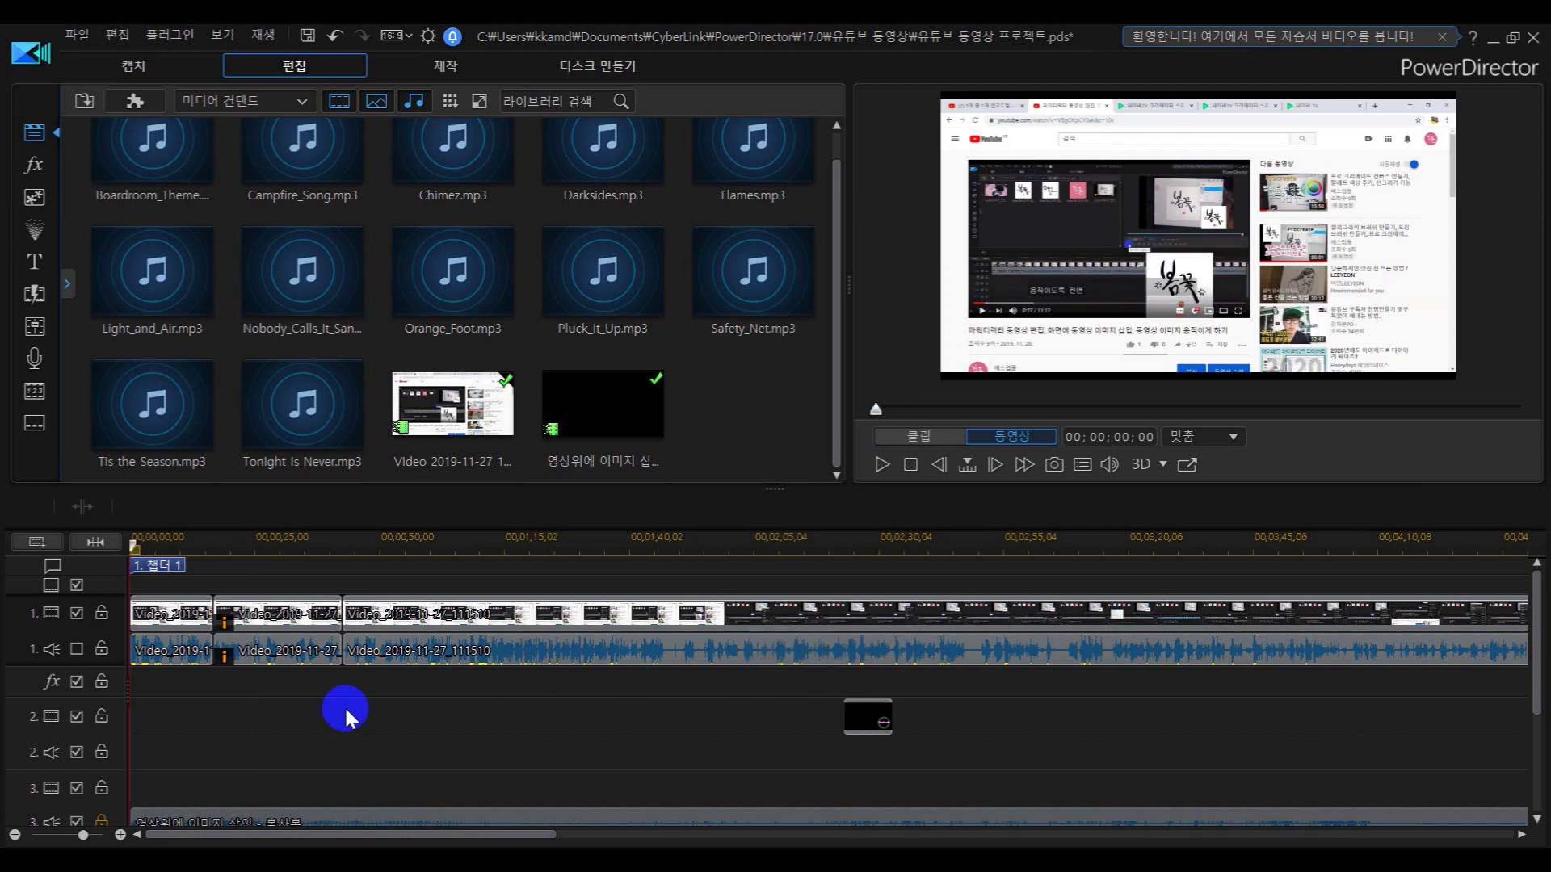